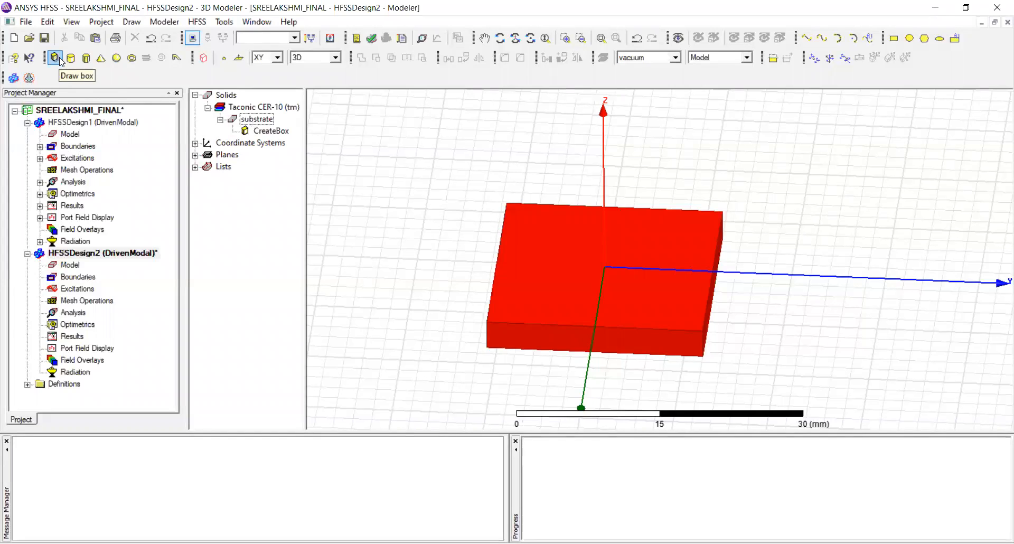
Review the position and size expressions that define the substrate box
{"action": "left_click", "coordinate": [268, 131]}
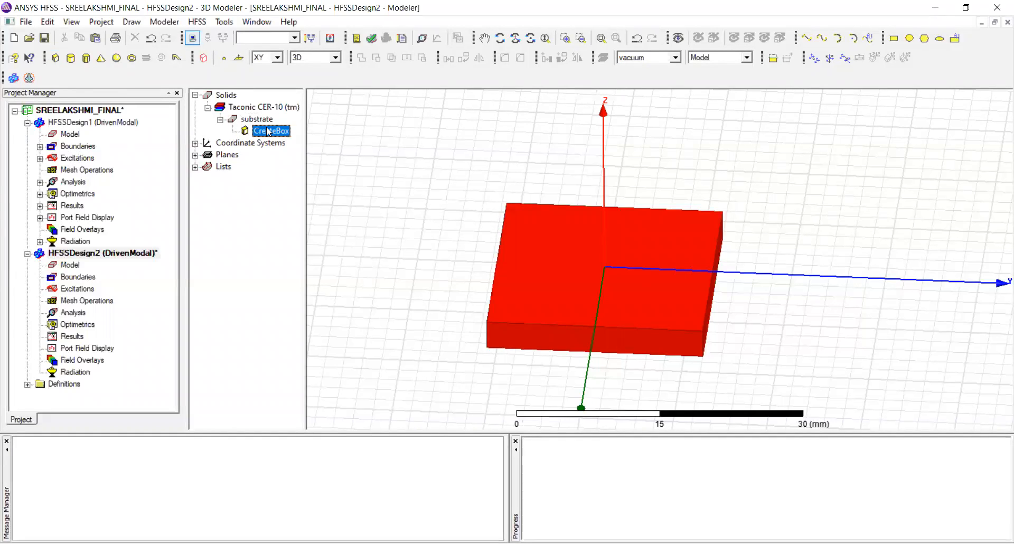
{"action": "double_click", "coordinate": [268, 131]}
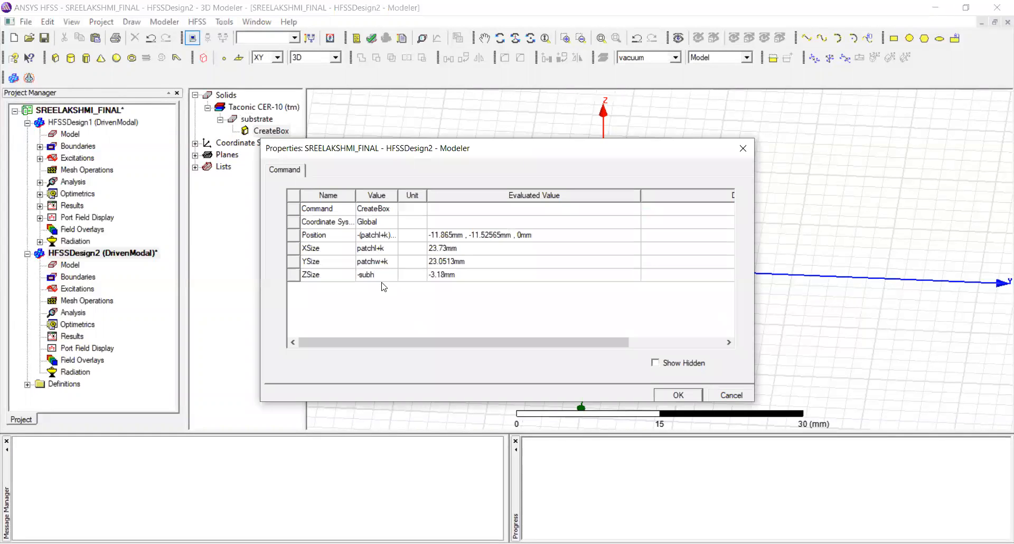
{"action": "left_click", "coordinate": [678, 395]}
Check the substrate's material in the materials library, keeping Taconic CER-10 (tm) as the assigned material
{"action": "double_click", "coordinate": [261, 119]}
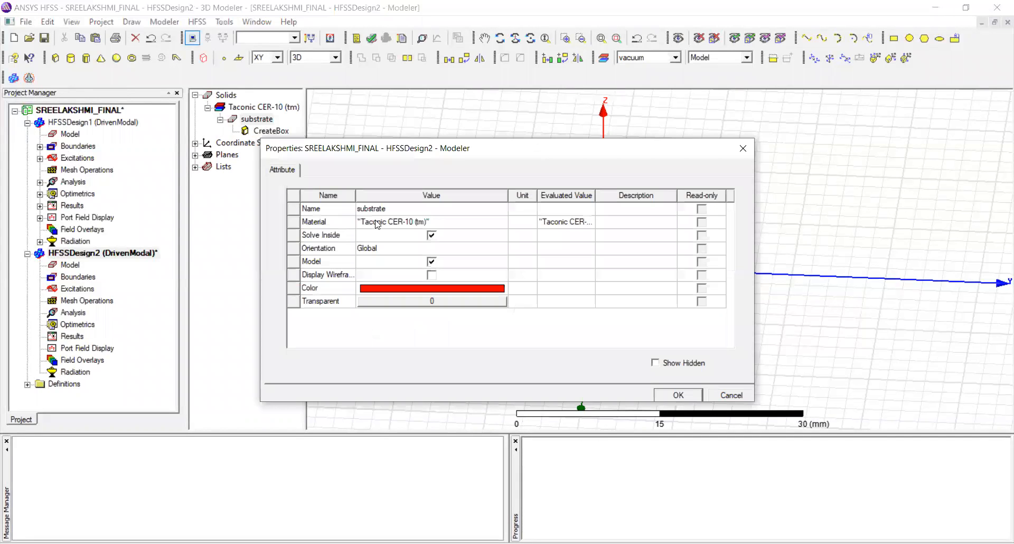
{"action": "left_click", "coordinate": [377, 224]}
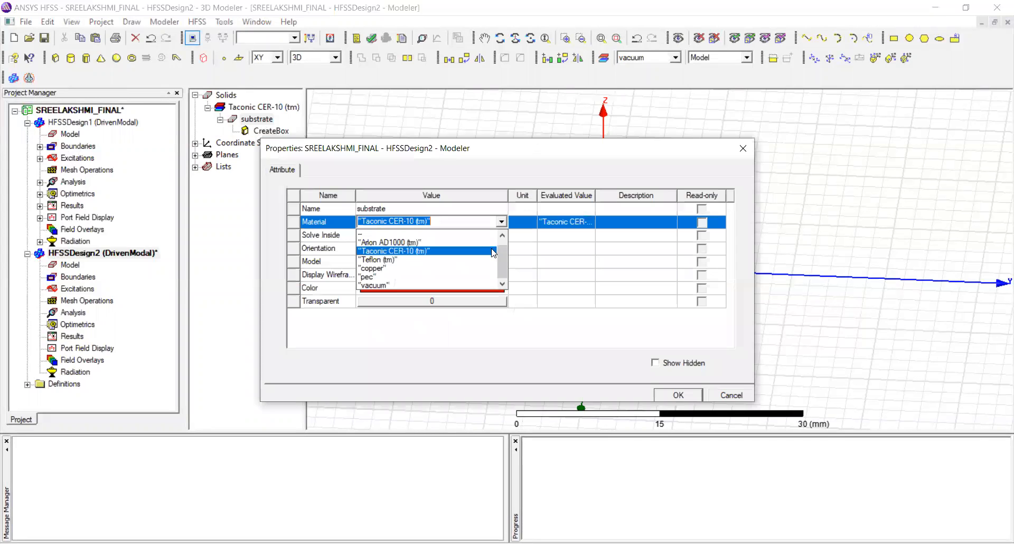
{"action": "scroll", "coordinate": [504, 258], "scroll_direction": "up", "scroll_amount": 1}
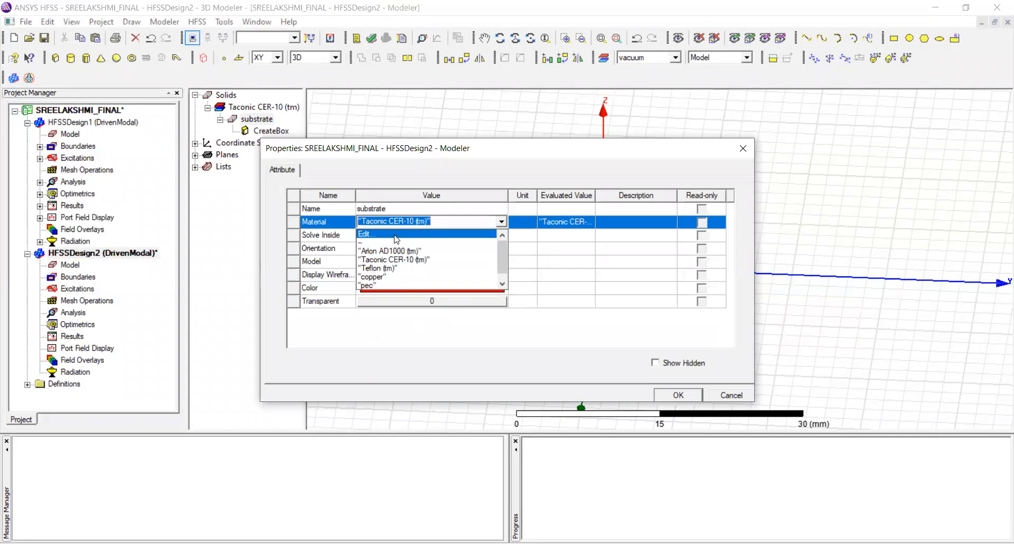
{"action": "left_click", "coordinate": [396, 234]}
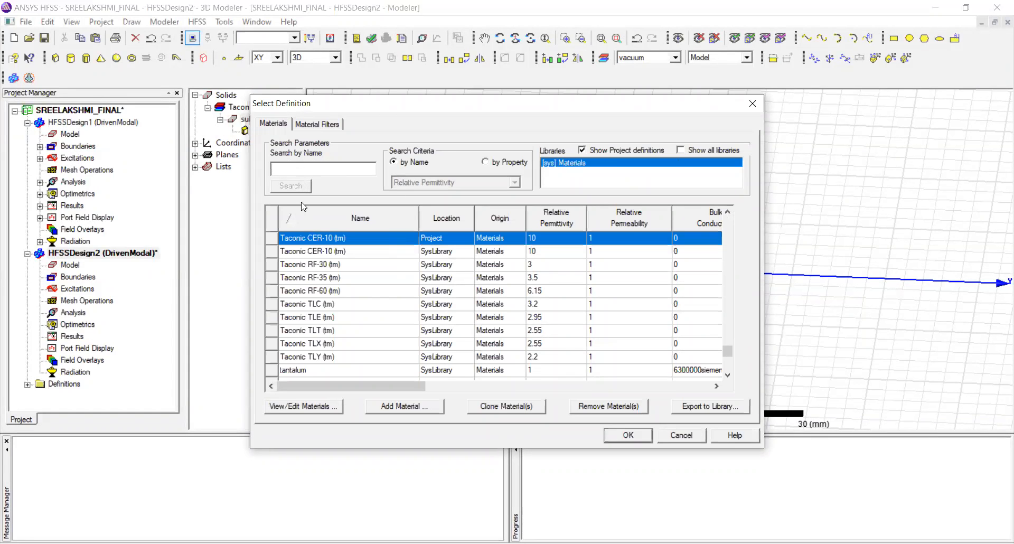
{"action": "double_click", "coordinate": [485, 243]}
{"action": "left_click", "coordinate": [693, 395]}
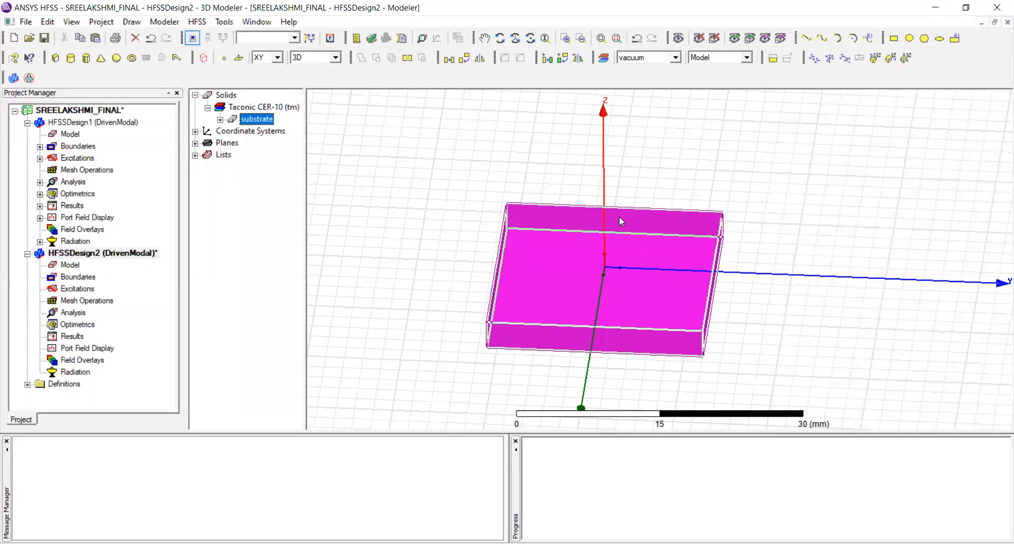
Draw a rectangle of about 23.73 by 23.05 mm on the XY plane, covering the substrate's upper face corner to corner
{"action": "left_click", "coordinate": [400, 213]}
{"action": "scroll", "coordinate": [625, 222], "scroll_direction": "down", "scroll_amount": 1}
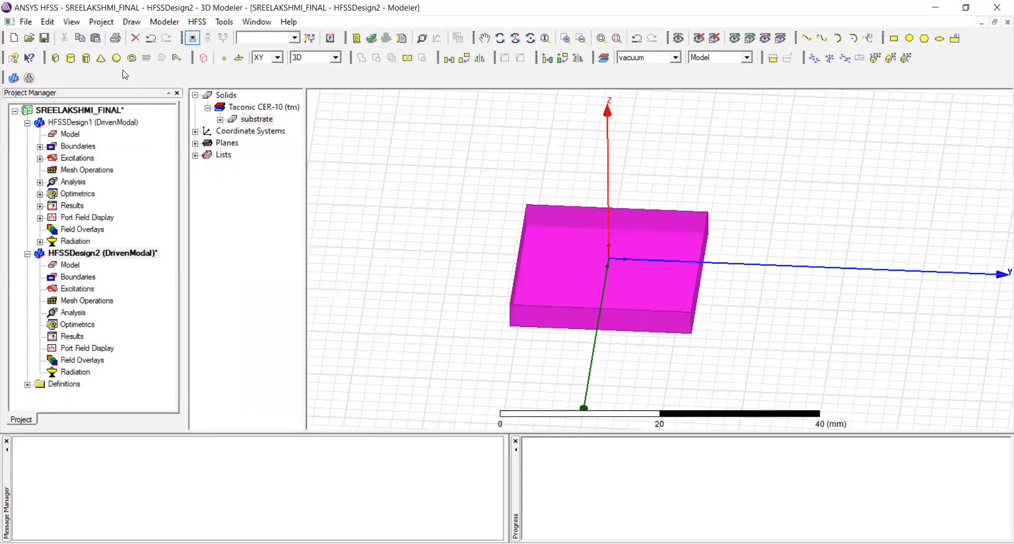
{"action": "left_click", "coordinate": [894, 38]}
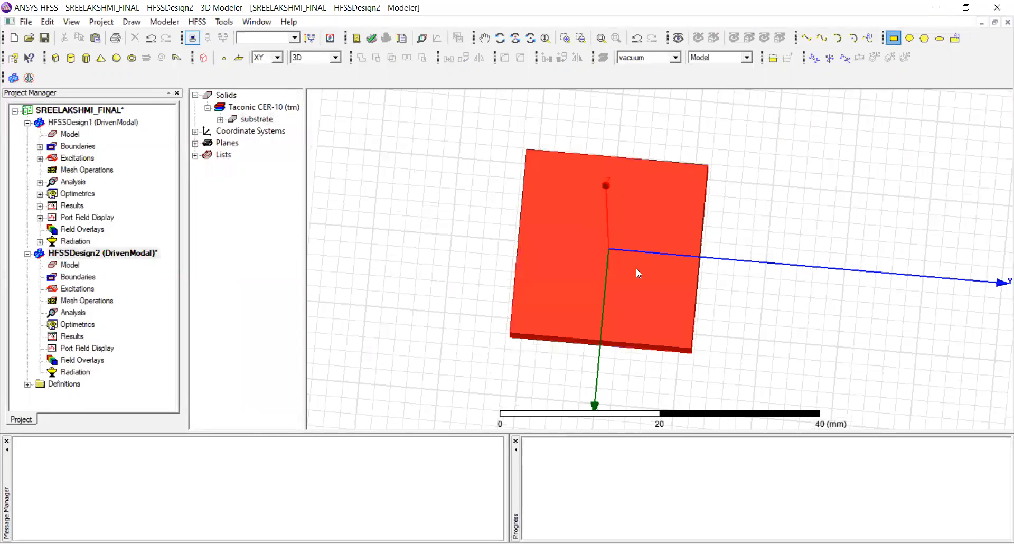
{"action": "left_click", "coordinate": [691, 349]}
Rename the new rectangle as groundplane
{"action": "double_click", "coordinate": [259, 154]}
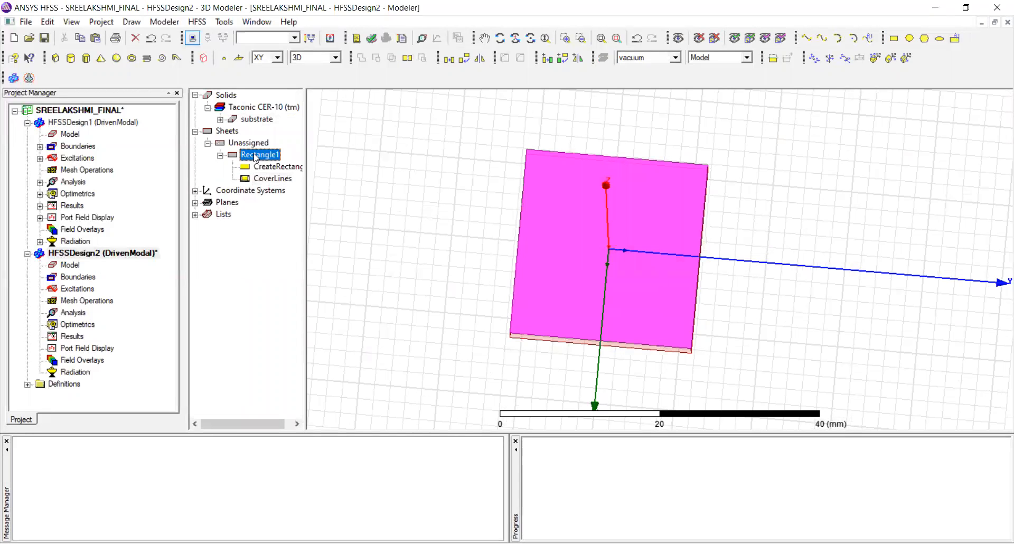
{"action": "key", "text": "Tab"}
{"action": "type", "text": "gr"}
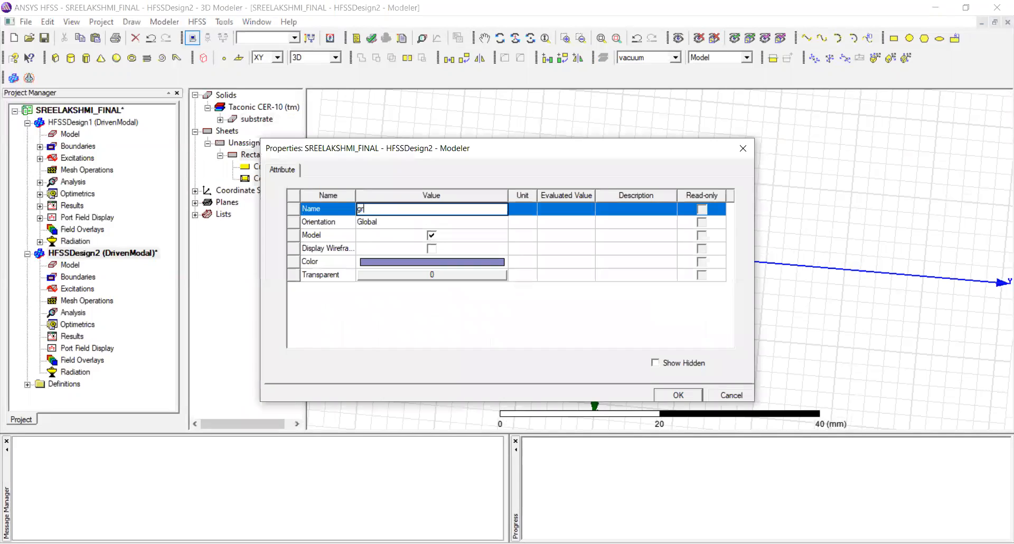
{"action": "type", "text": "oundplane"}
{"action": "left_click", "coordinate": [415, 330]}
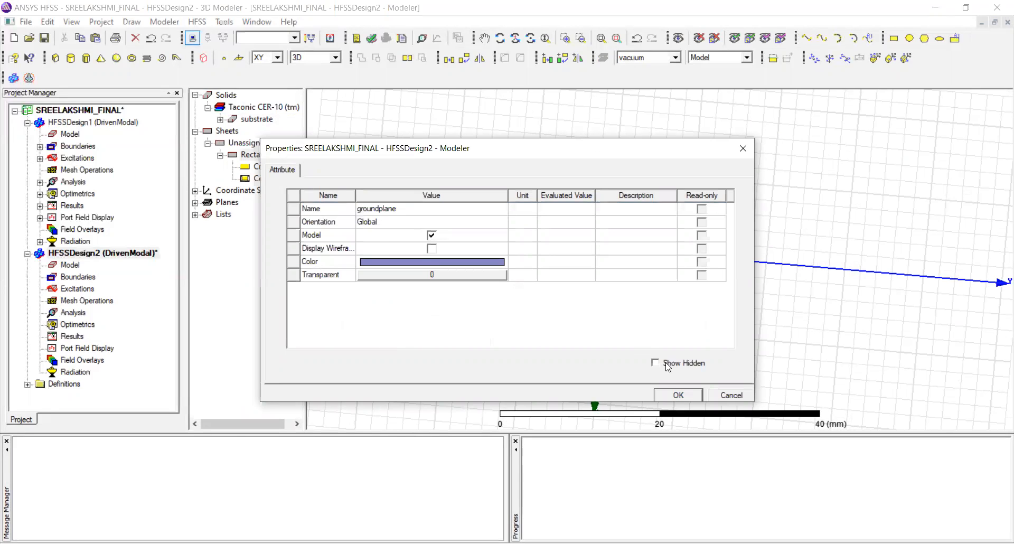
{"action": "left_click", "coordinate": [670, 396]}
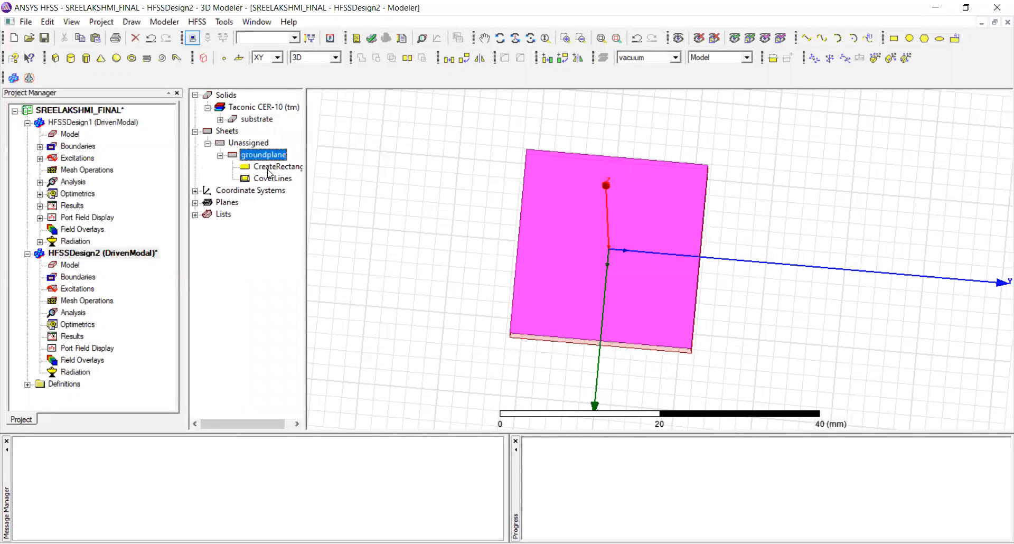
Set the groundplane rectangle's XSize to patchl+k and its YSize to patchw+k
{"action": "left_click", "coordinate": [269, 168]}
{"action": "double_click", "coordinate": [270, 168]}
{"action": "left_click", "coordinate": [376, 260]}
{"action": "left_click", "coordinate": [375, 261]}
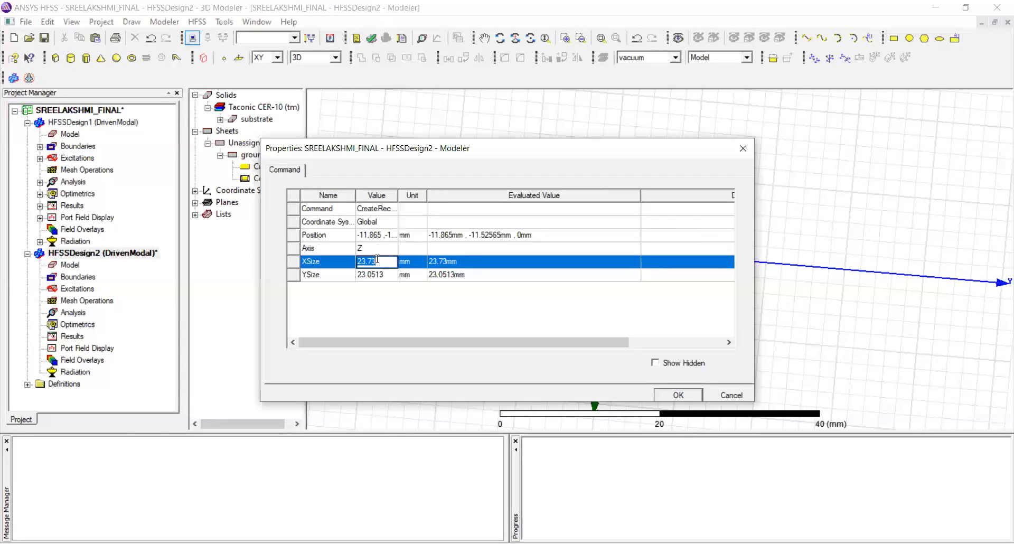
{"action": "type", "text": "patchl+k"}
{"action": "left_click", "coordinate": [378, 276]}
{"action": "type", "text": "patch"}
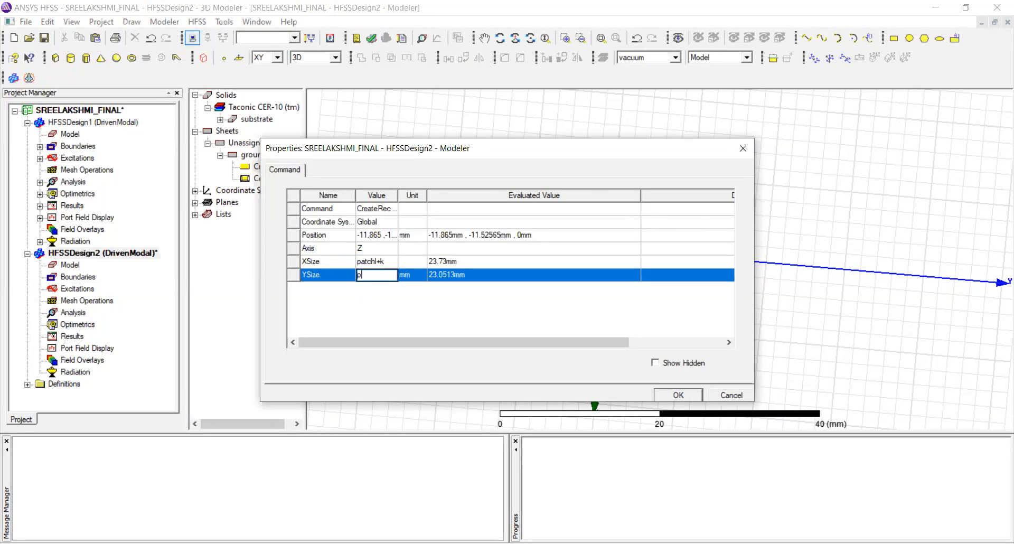
{"action": "type", "text": "w+k"}
{"action": "left_click", "coordinate": [375, 312]}
{"action": "left_click", "coordinate": [390, 264]}
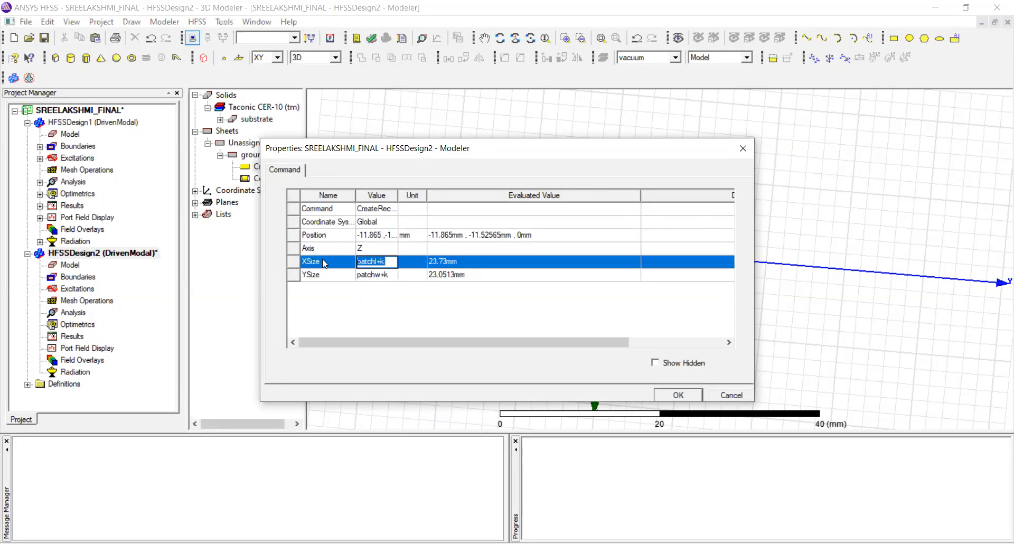
Set the groundplane rectangle's position to -(patchl+k)/2, -(patchw+k)/2, -subh and apply the properties
{"action": "left_click", "coordinate": [363, 234]}
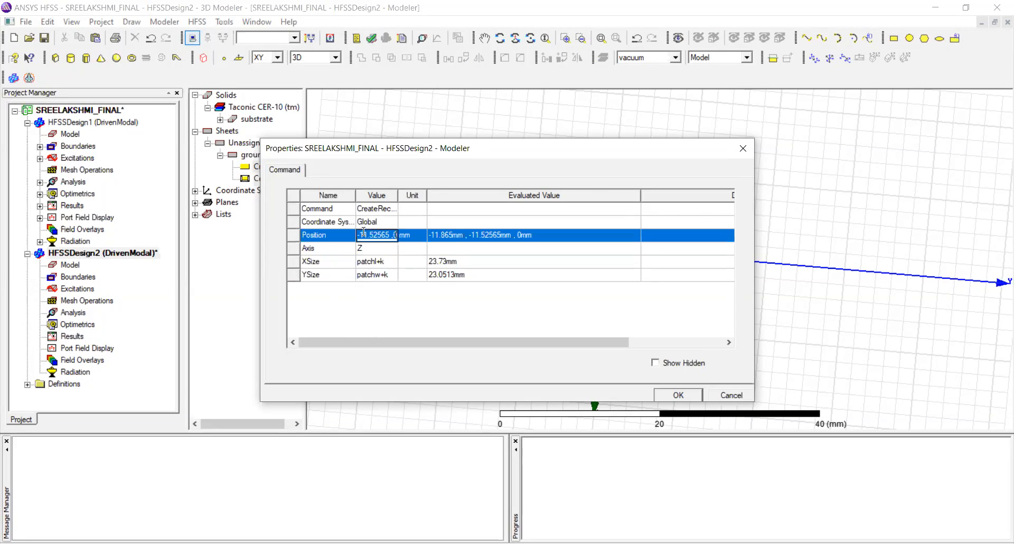
{"action": "key", "text": "BackSpace"}
{"action": "type", "text": "-(patchl+k)"}
{"action": "type", "text": "/2,"}
{"action": "type", "text": "-"}
{"action": "key", "text": "Right"}
{"action": "type", "text": "patchl+k)"}
{"action": "left_click", "coordinate": [389, 234]}
{"action": "key", "text": "BackSpace"}
{"action": "type", "text": "w+k)/2,0"}
{"action": "key", "text": "BackSpace"}
{"action": "type", "text": "-subh"}
{"action": "left_click", "coordinate": [389, 298]}
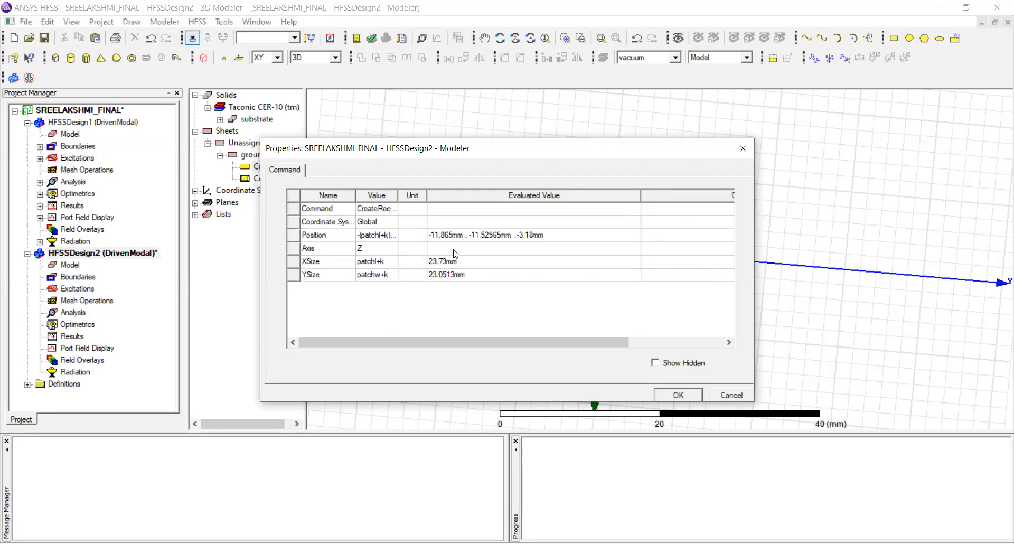
{"action": "left_click", "coordinate": [671, 397]}
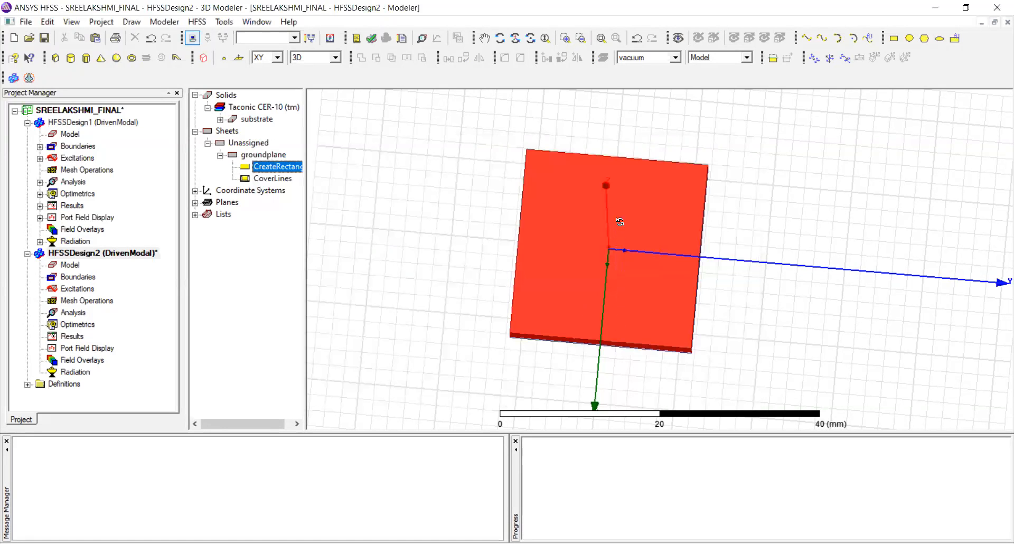
Assign a Perfect E boundary named PerfE1 to the groundplane sheet, without the infinite ground plane option
{"action": "left_click_drag", "start_coordinate": [619, 222], "coordinate": [619, 198]}
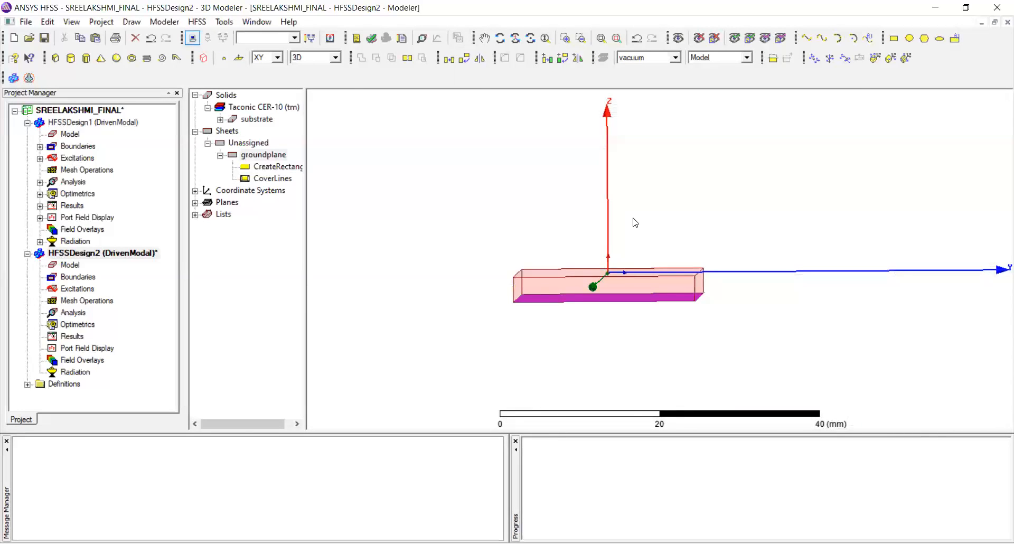
{"action": "left_click", "coordinate": [258, 155]}
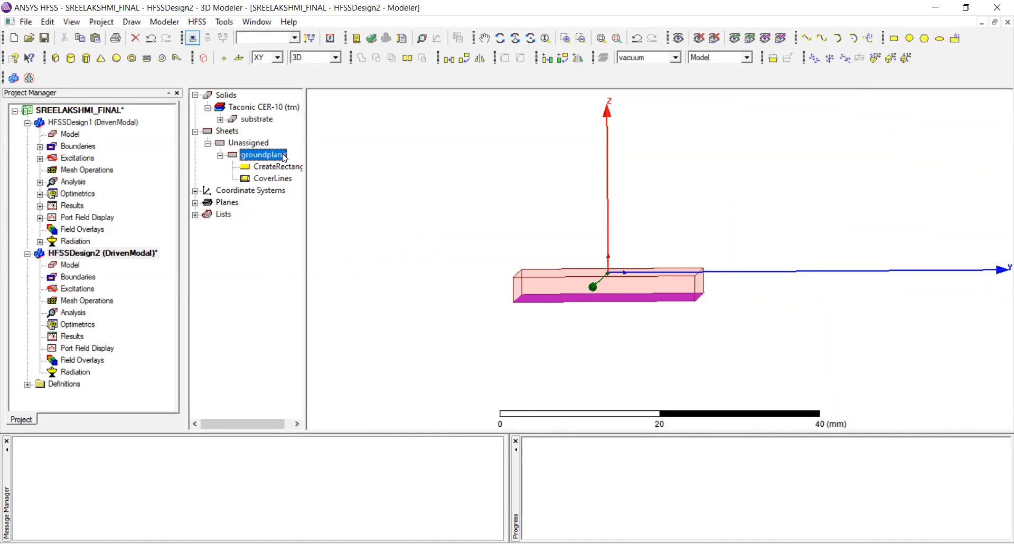
{"action": "right_click", "coordinate": [284, 158]}
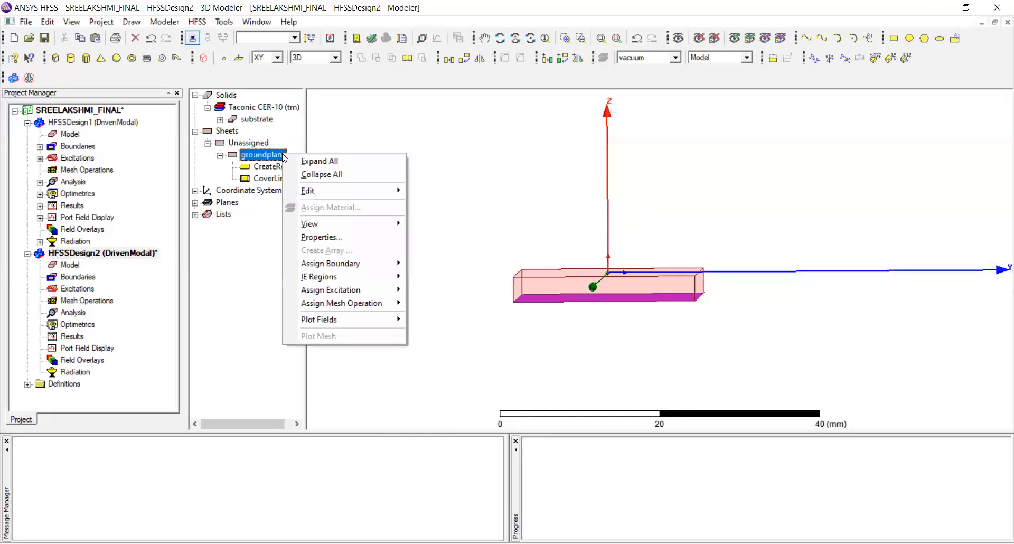
{"action": "left_click", "coordinate": [267, 158]}
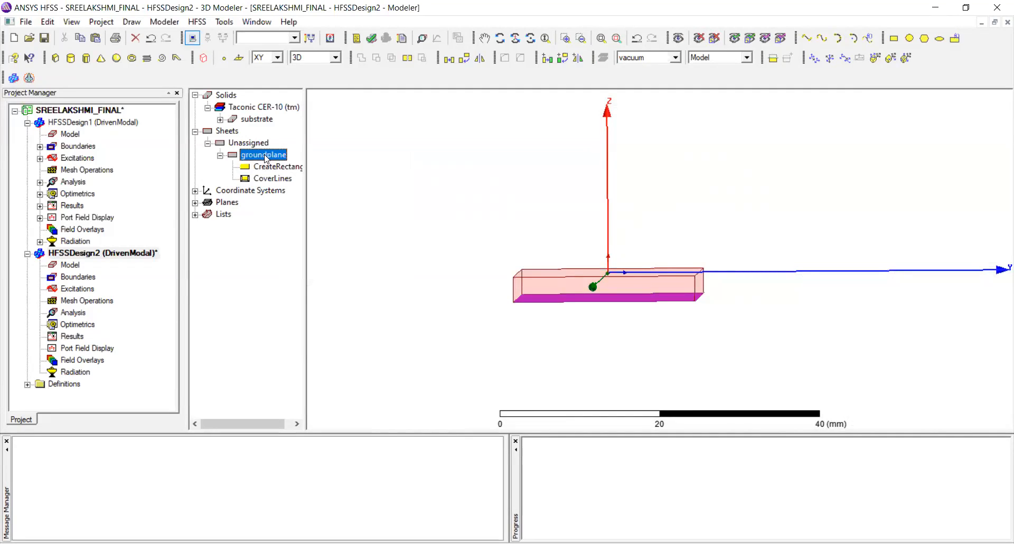
{"action": "right_click", "coordinate": [267, 159]}
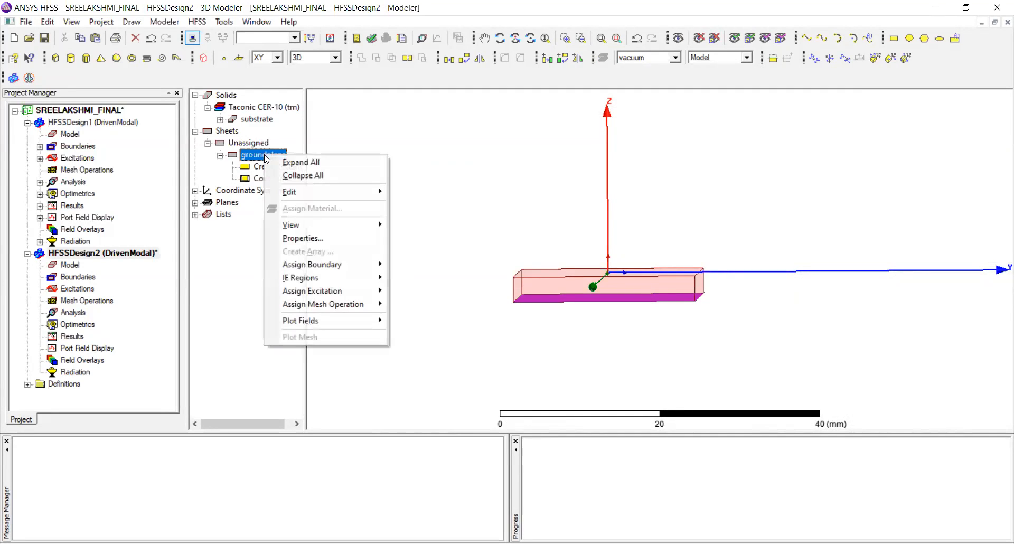
{"action": "mouse_move", "coordinate": [359, 269]}
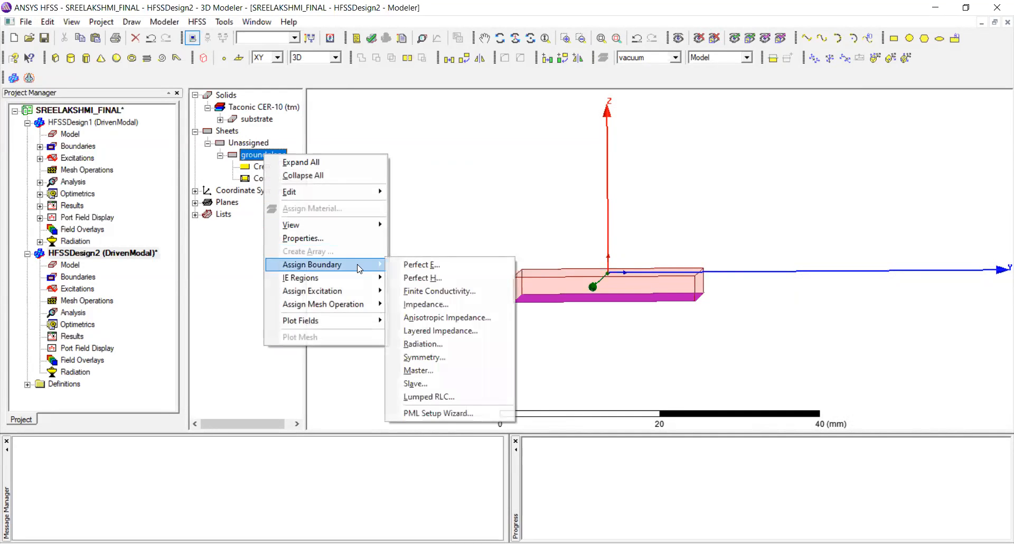
{"action": "left_click", "coordinate": [414, 267]}
{"action": "left_click", "coordinate": [457, 377]}
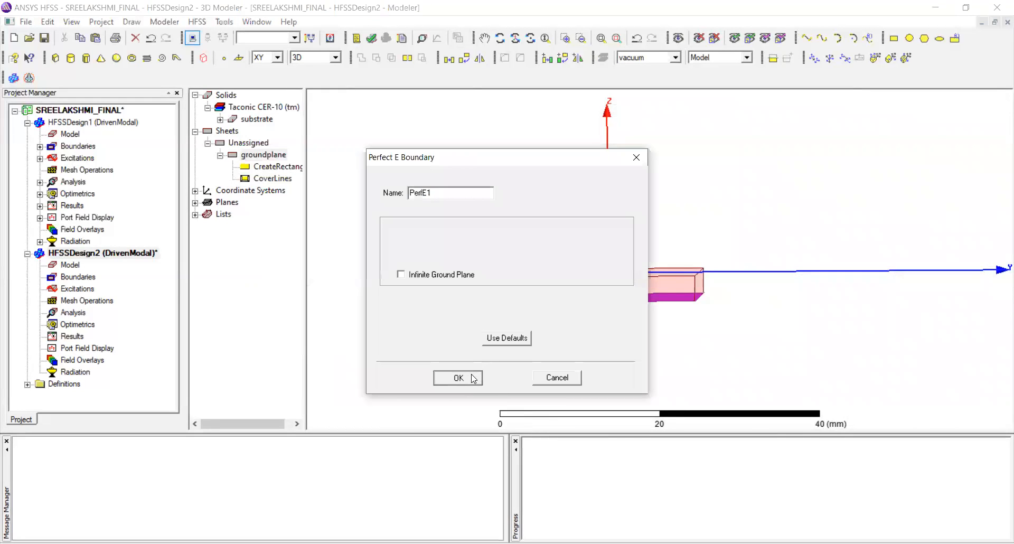
Draw an ellipse centred at the origin on the substrate's upper face, with a radius of about 8 mm and a 1.25 ratio
{"action": "left_click", "coordinate": [208, 142]}
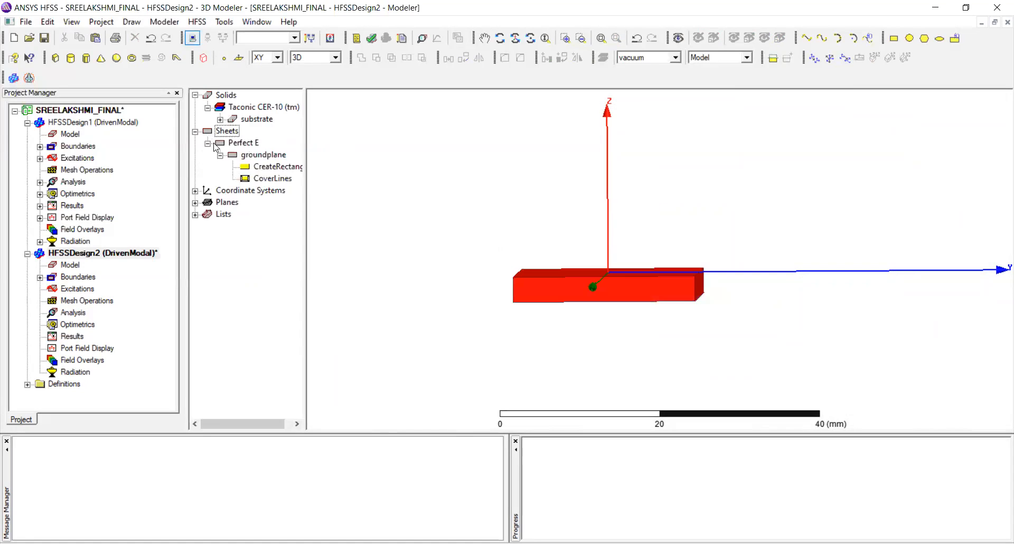
{"action": "left_click", "coordinate": [259, 154]}
{"action": "left_click_drag", "start_coordinate": [593, 276], "coordinate": [591, 328], "text": "alt"}
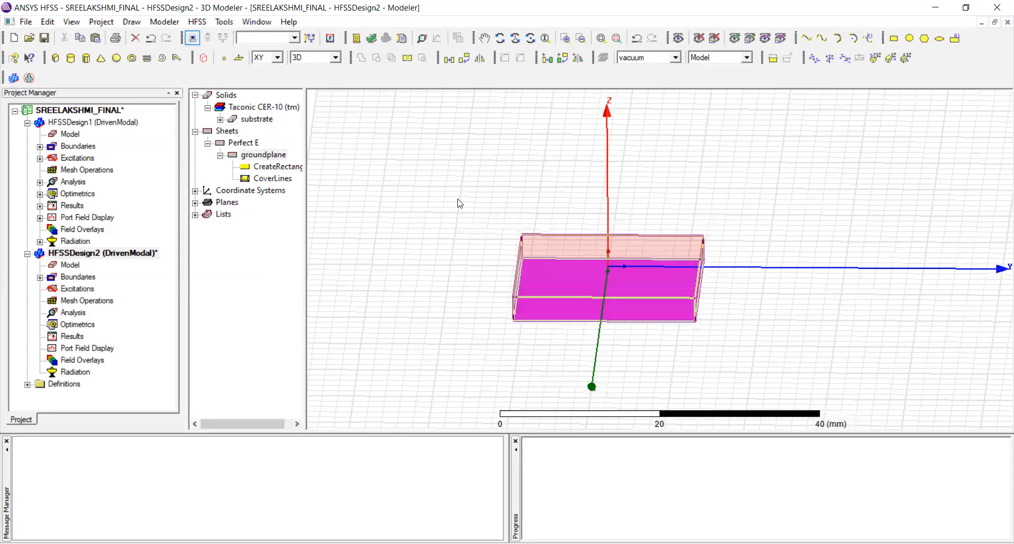
{"action": "left_click_drag", "start_coordinate": [559, 230], "coordinate": [551, 215], "text": "alt"}
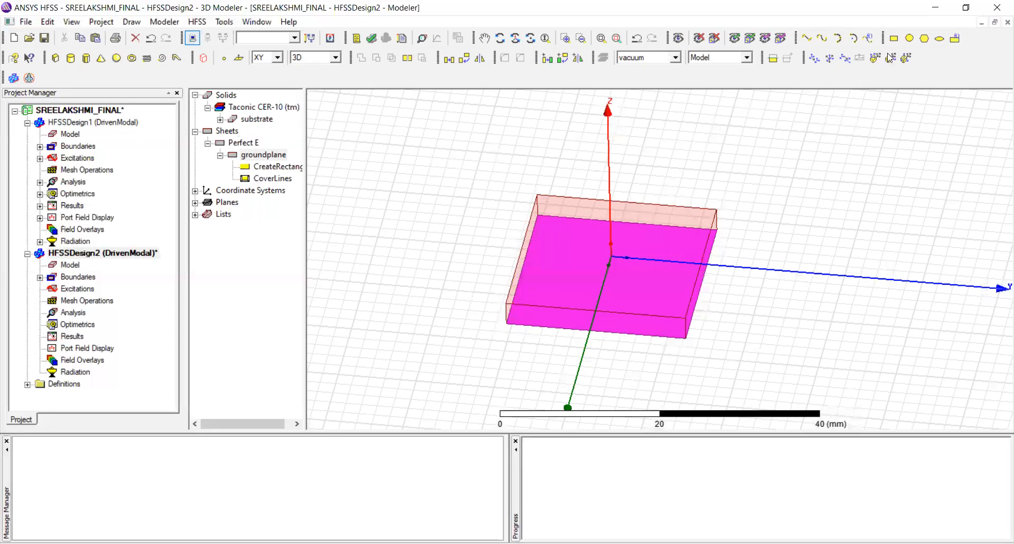
{"action": "left_click", "coordinate": [607, 252]}
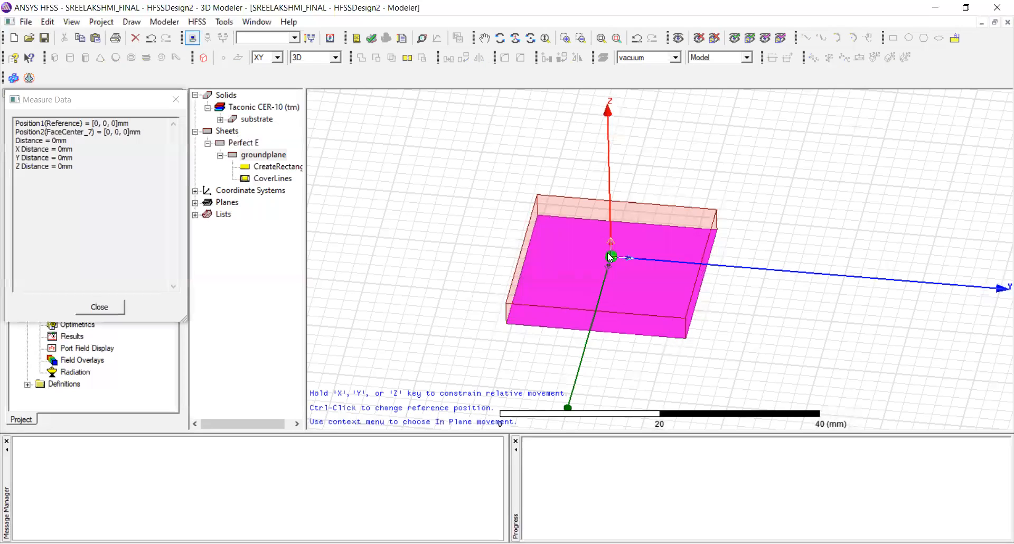
{"action": "left_click", "coordinate": [549, 194]}
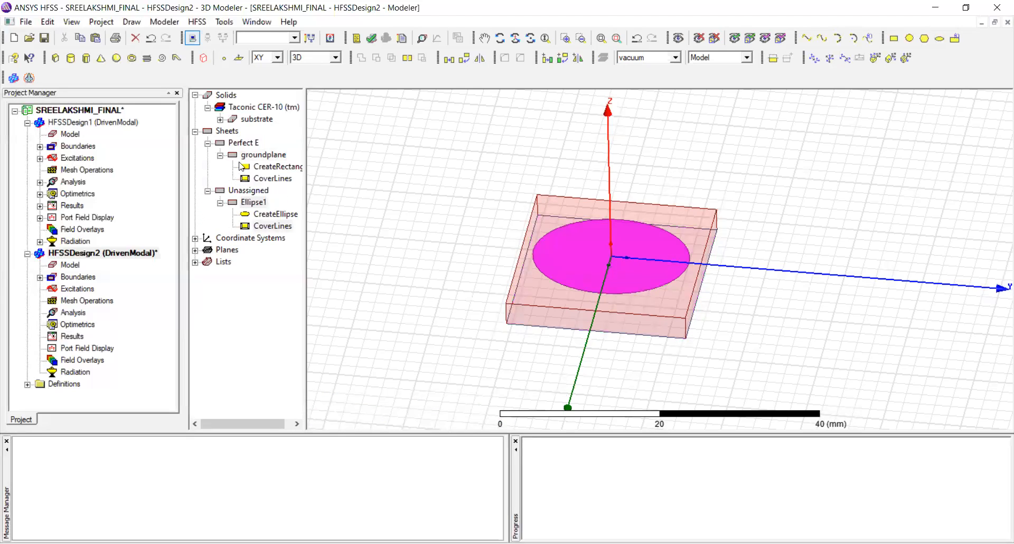
Review the local design variables of HFSSDesign1, including the patch, feed, coax and slot dimensions
{"action": "double_click", "coordinate": [274, 214]}
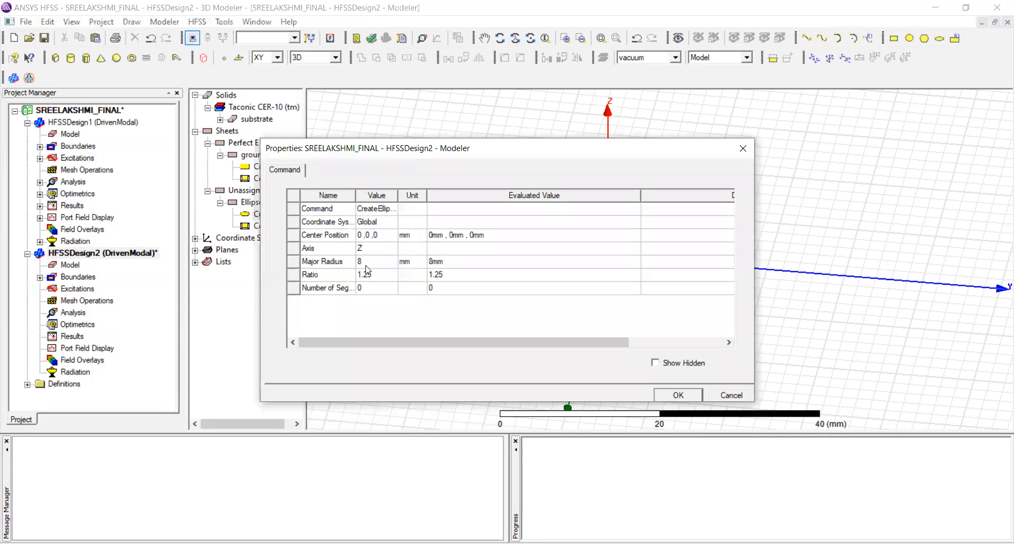
{"action": "left_click", "coordinate": [742, 149]}
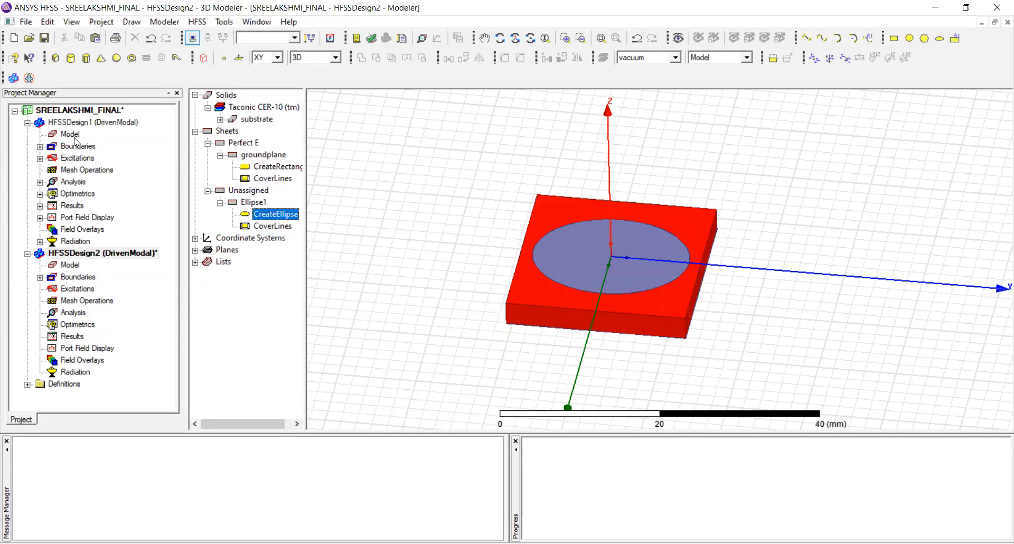
{"action": "left_click", "coordinate": [99, 123]}
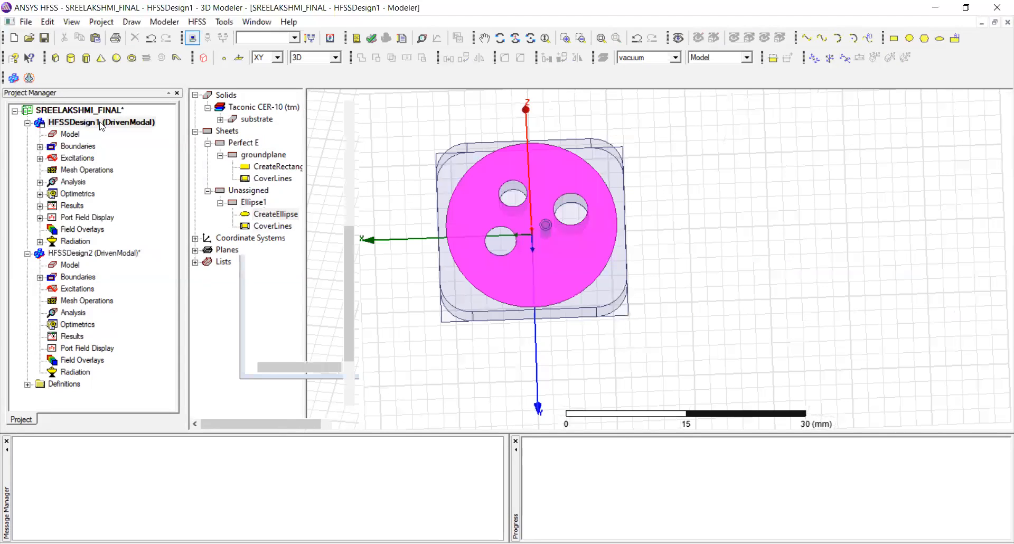
{"action": "right_click", "coordinate": [100, 125]}
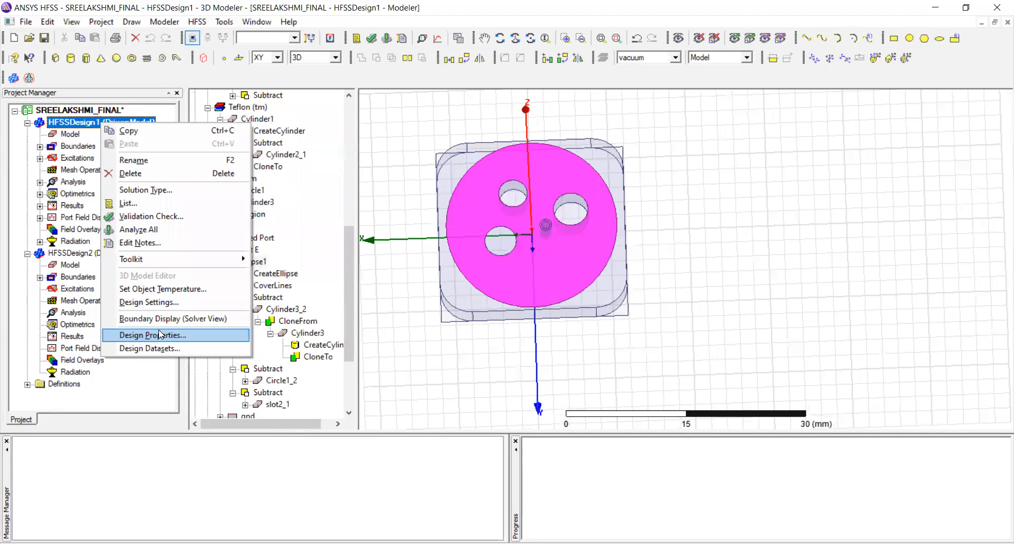
{"action": "key", "text": "Return"}
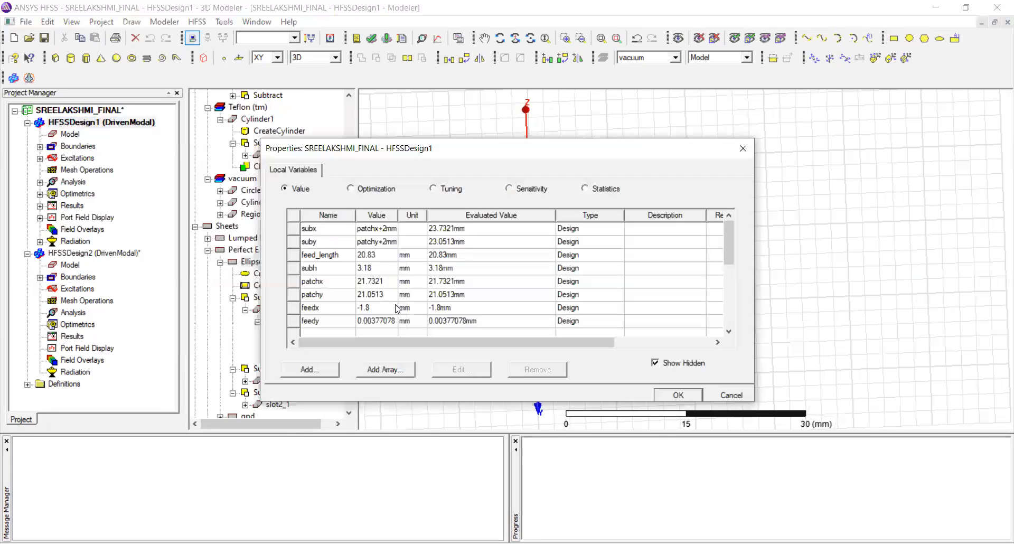
{"action": "scroll", "coordinate": [395, 298], "scroll_direction": "down", "scroll_amount": 3}
{"action": "scroll", "coordinate": [394, 298], "scroll_direction": "down", "scroll_amount": 1}
{"action": "scroll", "coordinate": [383, 310], "scroll_direction": "up", "scroll_amount": 3}
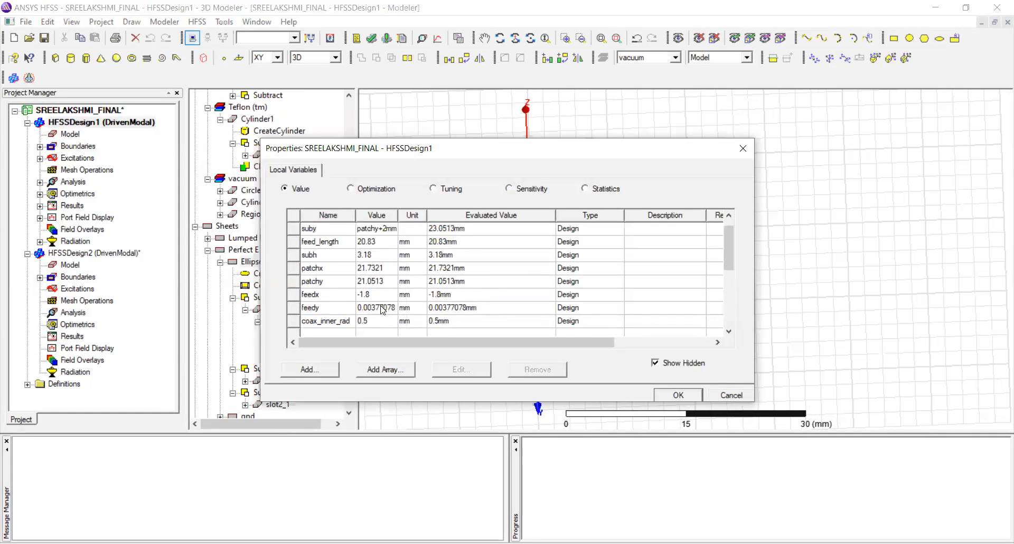
{"action": "scroll", "coordinate": [382, 310], "scroll_direction": "up", "scroll_amount": 1}
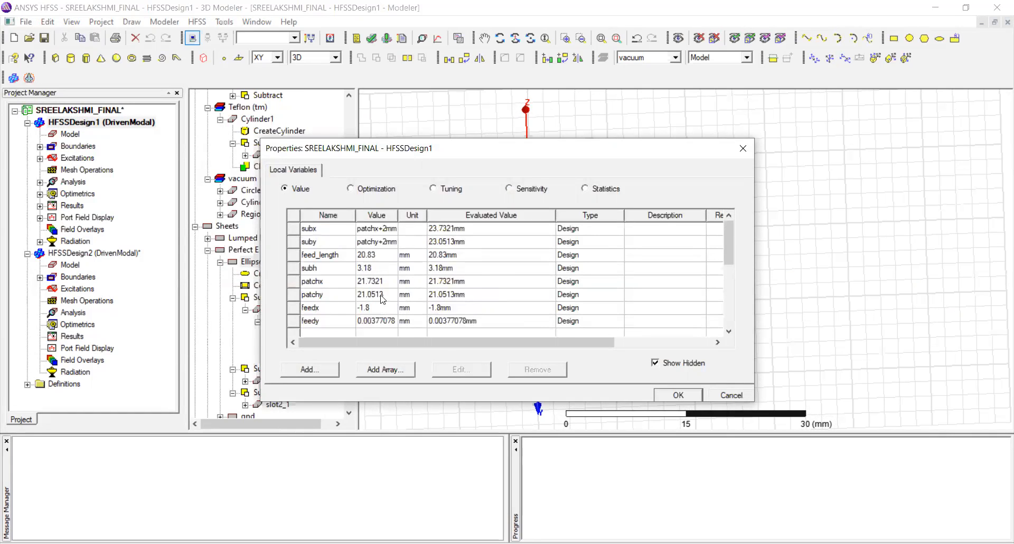
{"action": "scroll", "coordinate": [364, 310], "scroll_direction": "down", "scroll_amount": 2}
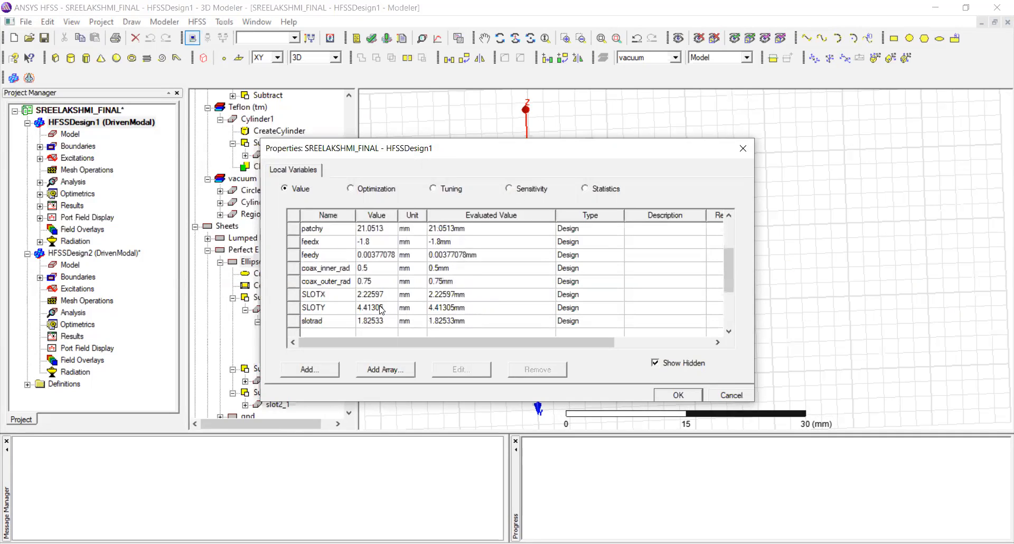
{"action": "scroll", "coordinate": [382, 309], "scroll_direction": "down", "scroll_amount": 2}
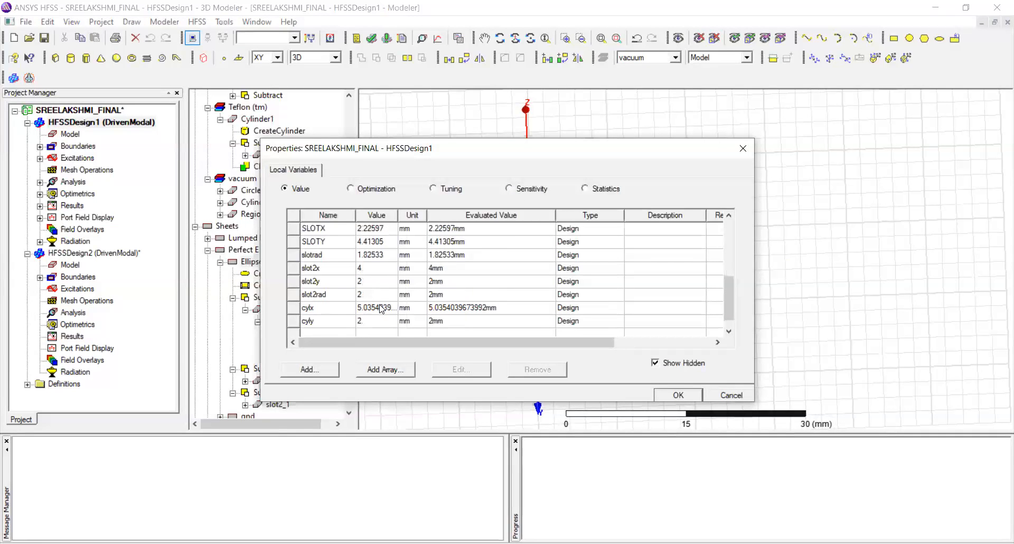
{"action": "scroll", "coordinate": [381, 309], "scroll_direction": "down", "scroll_amount": 1}
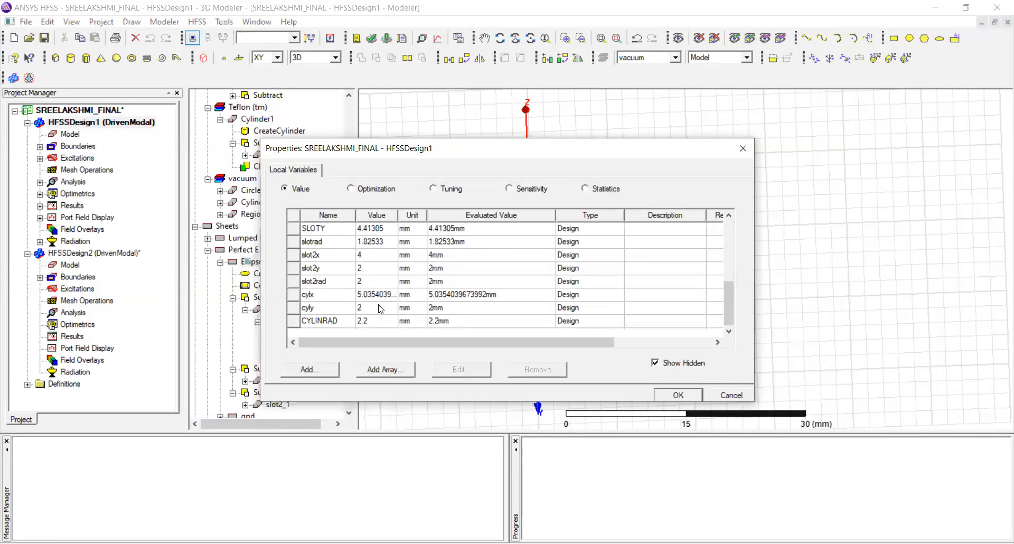
{"action": "left_click", "coordinate": [741, 151]}
Examine the centre position, major radius and ratio expressions that define the patch ellipse in HFSSDesign1
{"action": "double_click", "coordinate": [266, 274]}
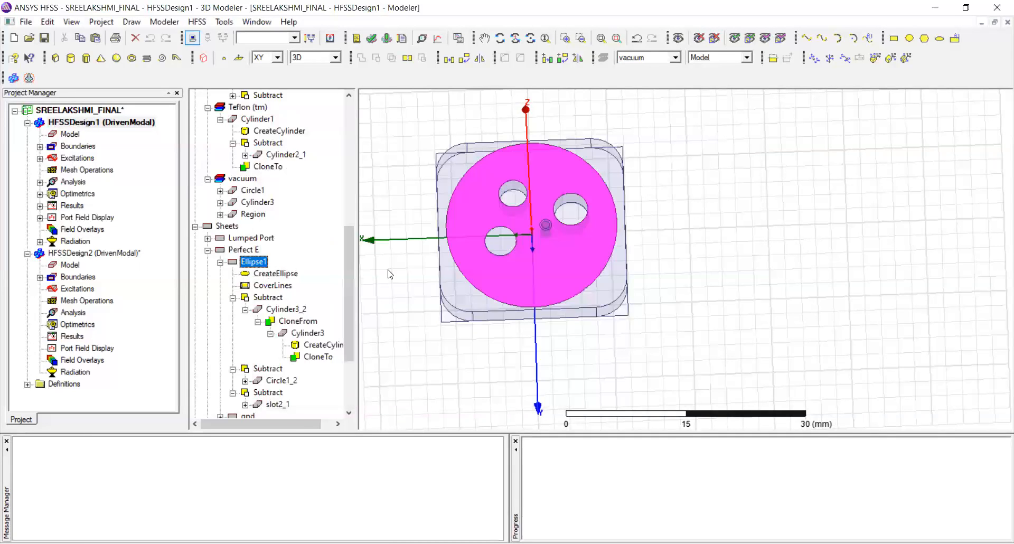
{"action": "left_click", "coordinate": [392, 276]}
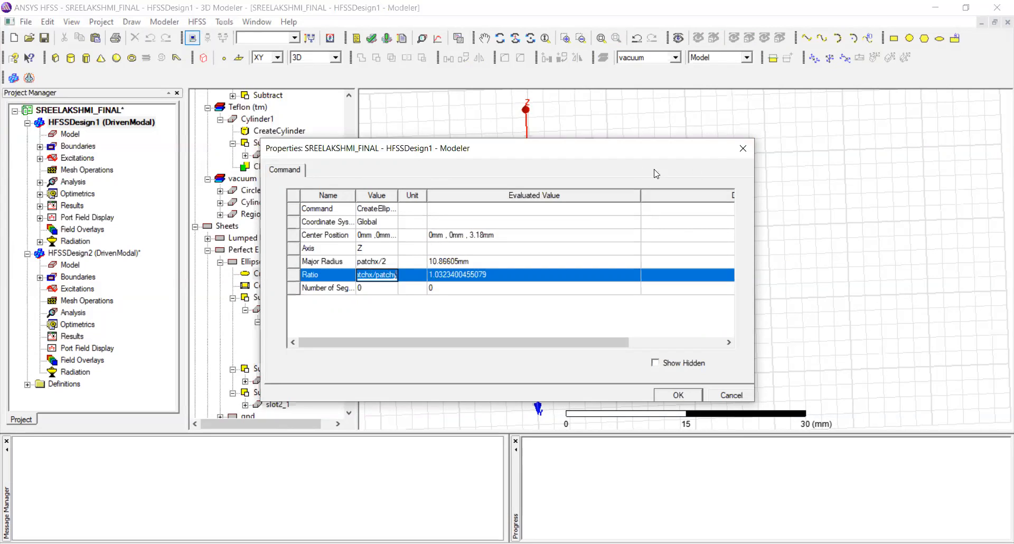
{"action": "left_click", "coordinate": [743, 152]}
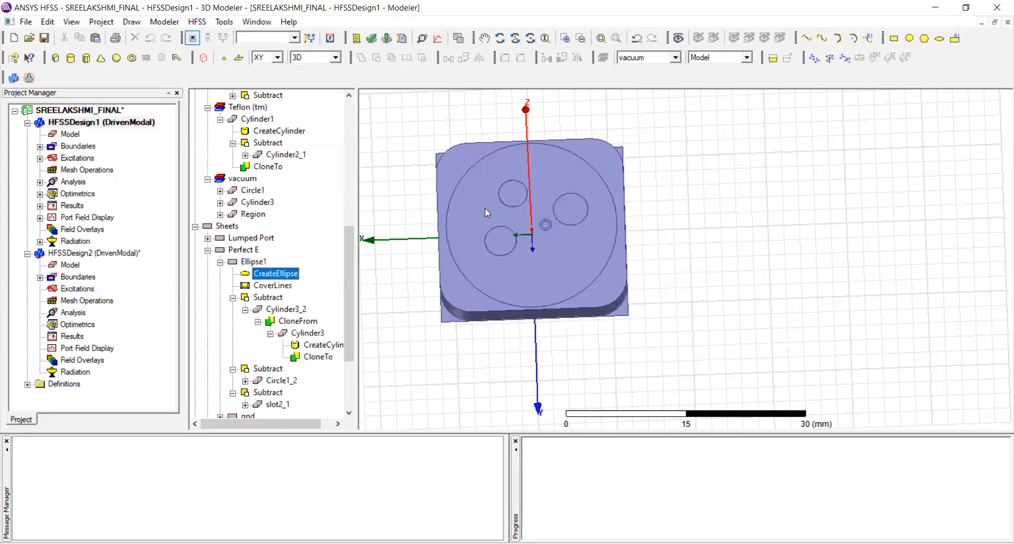
{"action": "left_click", "coordinate": [449, 171]}
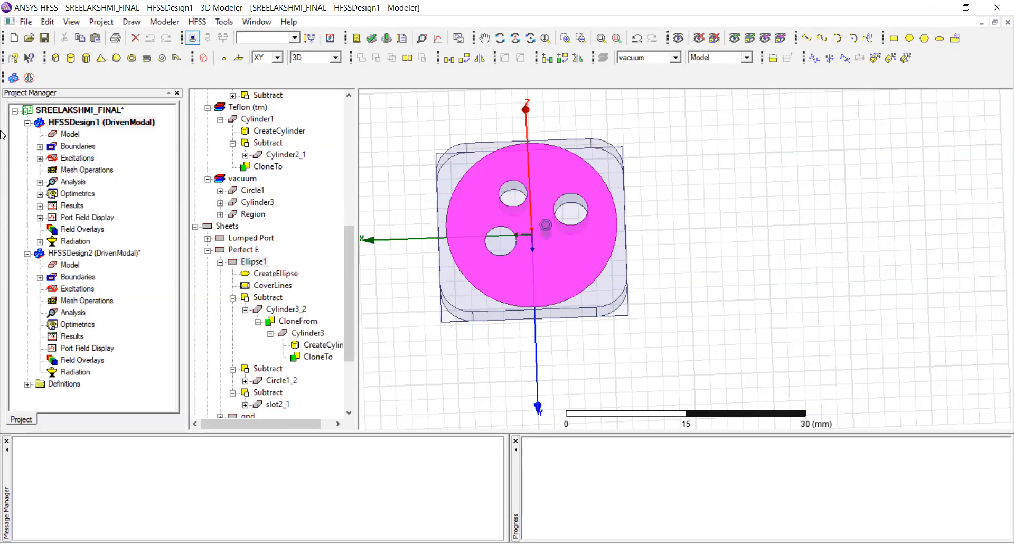
In HFSSDesign2, set the ellipse's major radius to patchl and its ratio to patchl/patchw, and apply the properties
{"action": "left_click", "coordinate": [88, 254]}
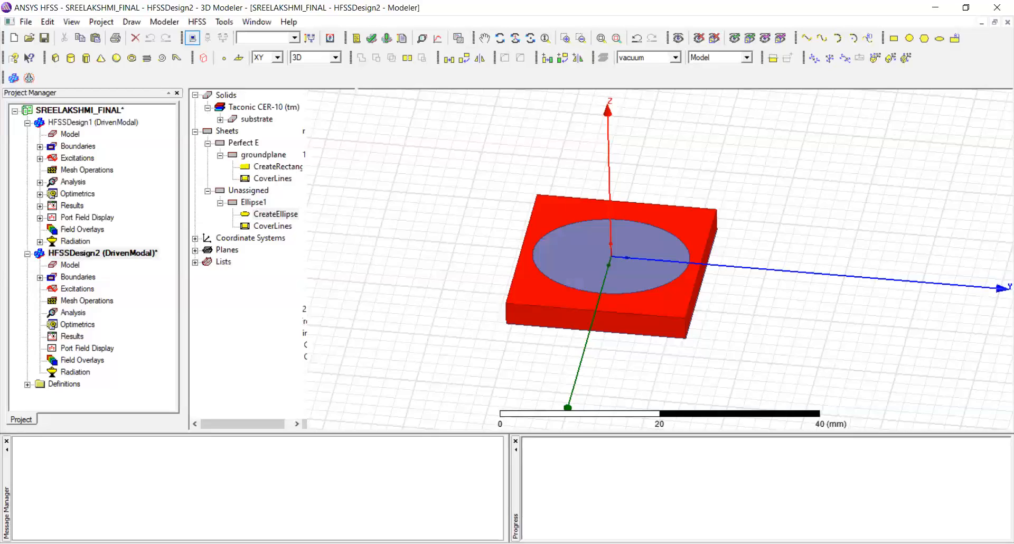
{"action": "left_click", "coordinate": [377, 274]}
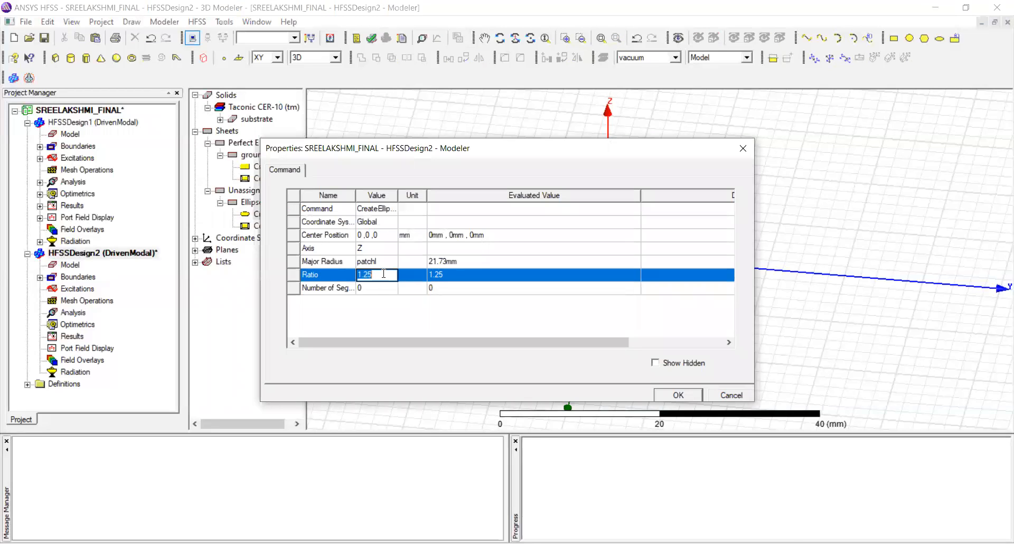
{"action": "type", "text": "patc"}
{"action": "type", "text": "hl"}
{"action": "type", "text": "/pat"}
{"action": "type", "text": "c"}
{"action": "type", "text": "hw"}
{"action": "left_click", "coordinate": [368, 310]}
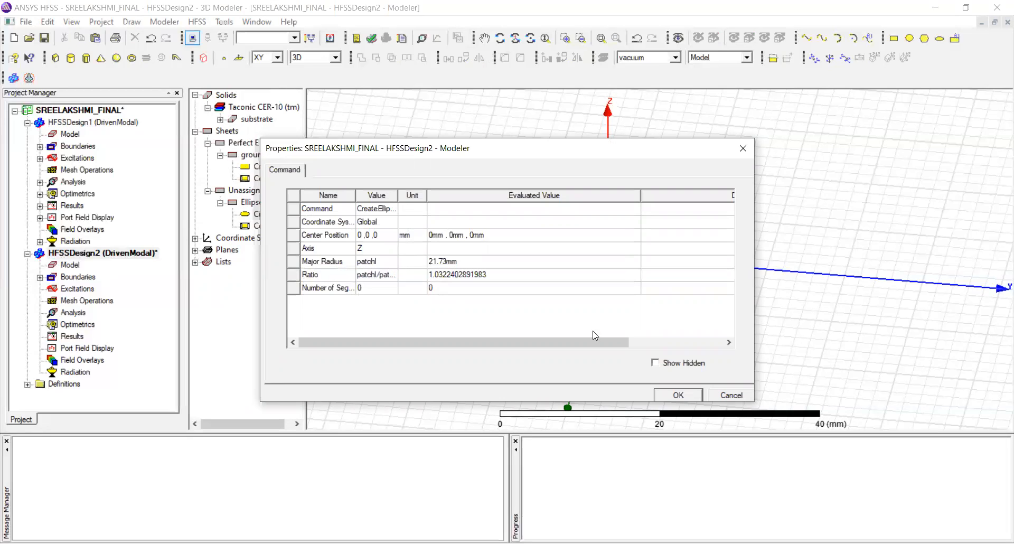
{"action": "left_click", "coordinate": [667, 399]}
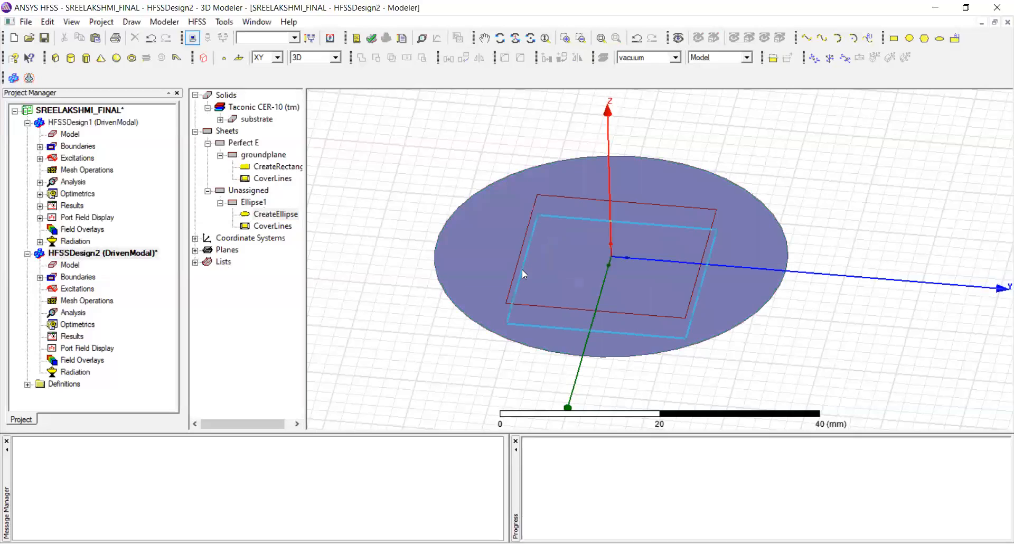
Recheck the major radius and ratio expressions of the HFSSDesign2 ellipse and inspect its size against the substrate
{"action": "left_click_drag", "start_coordinate": [531, 227], "coordinate": [550, 232], "text": "alt"}
{"action": "double_click", "coordinate": [267, 216]}
{"action": "left_click", "coordinate": [382, 275]}
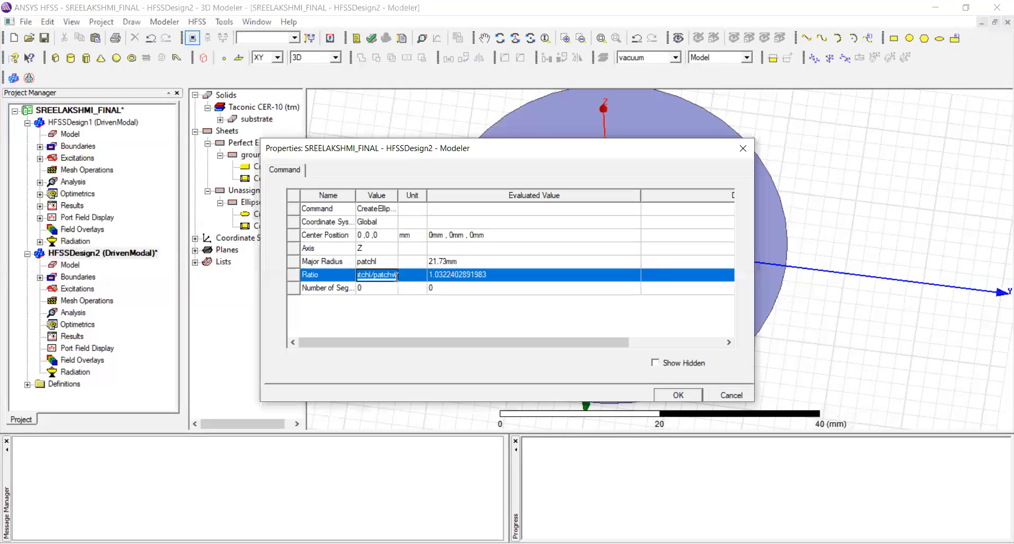
{"action": "left_click", "coordinate": [420, 309]}
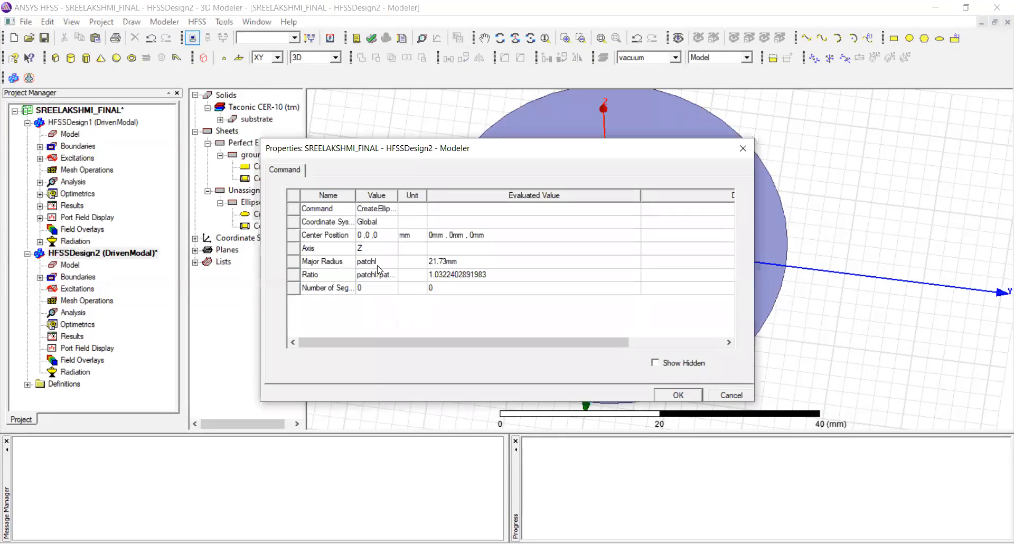
{"action": "left_click", "coordinate": [380, 262]}
{"action": "left_click", "coordinate": [676, 395]}
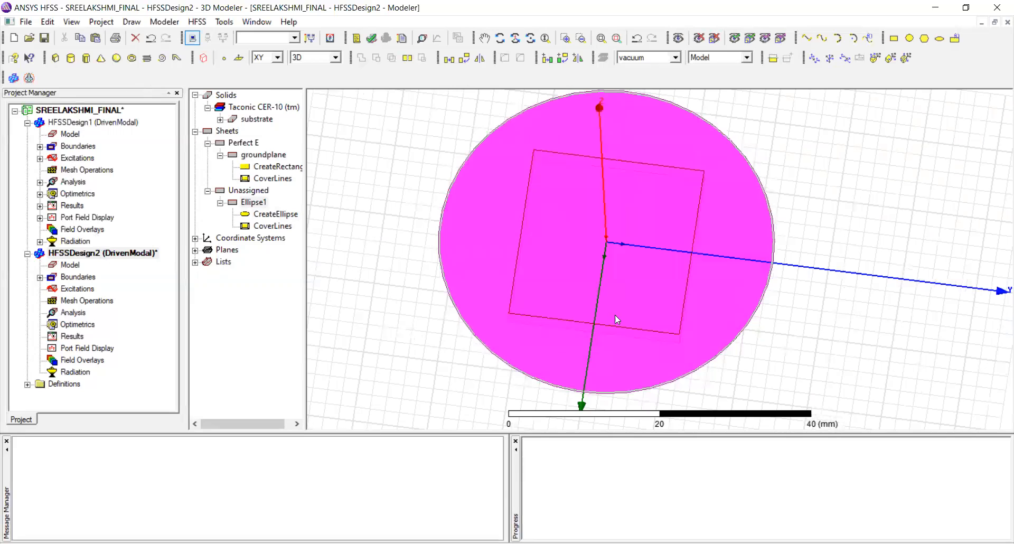
{"action": "mouse_move", "coordinate": [603, 231]}
{"action": "left_mouse_down"}
{"action": "mouse_move", "coordinate": [607, 204]}
{"action": "mouse_move", "coordinate": [605, 276]}
{"action": "mouse_move", "coordinate": [605, 227]}
{"action": "left_mouse_up"}
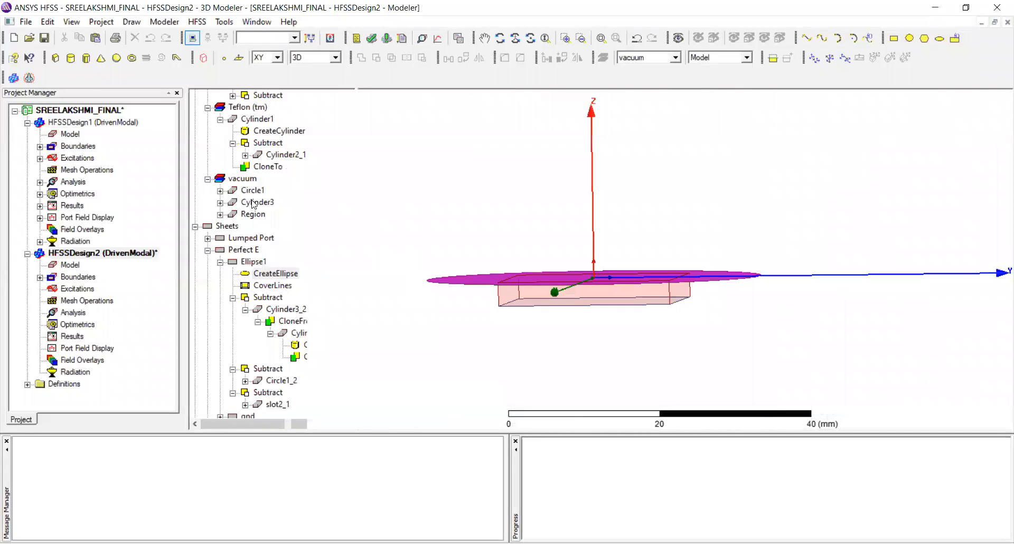
Set the ellipse's major radius to patchl/2, apply it and check the patch's fit on the substrate
{"action": "double_click", "coordinate": [267, 214]}
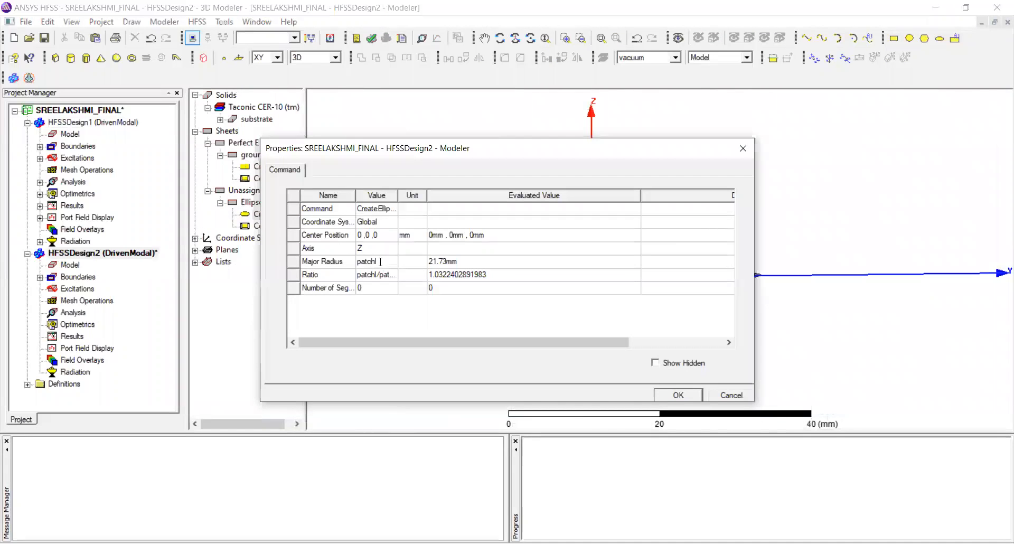
{"action": "left_click", "coordinate": [376, 261]}
{"action": "type", "text": "/2"}
{"action": "left_click", "coordinate": [408, 327]}
{"action": "left_click", "coordinate": [663, 395]}
{"action": "left_click_drag", "start_coordinate": [611, 274], "coordinate": [613, 358], "text": "alt"}
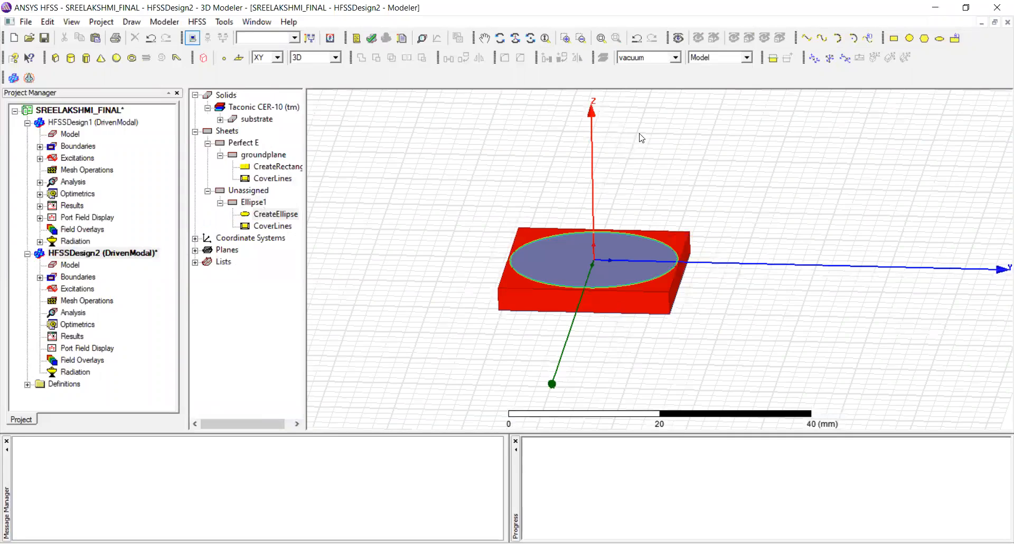
{"action": "double_click", "coordinate": [683, 157], "text": "alt"}
{"action": "left_click_drag", "start_coordinate": [684, 157], "coordinate": [683, 126], "text": "alt"}
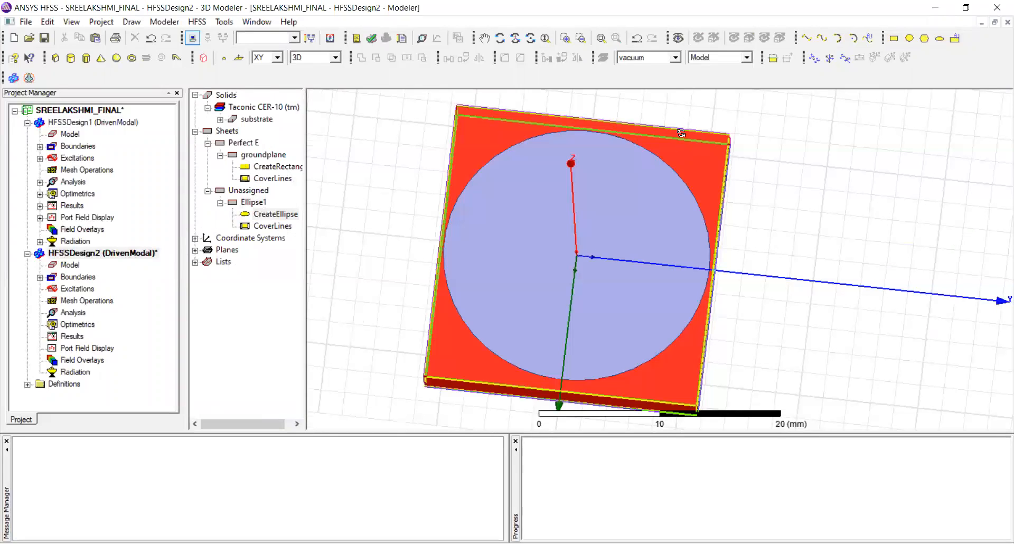
{"action": "scroll", "coordinate": [681, 165], "scroll_direction": "down", "scroll_amount": 1}
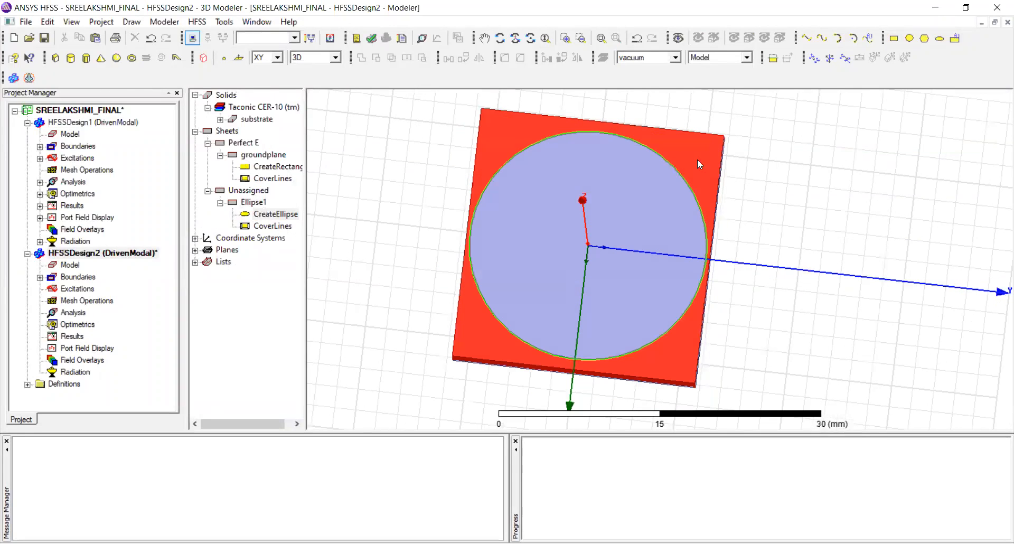
Assign a Perfect E boundary to the ellipse patch sheet, without the infinite ground plane option
{"action": "left_click", "coordinate": [555, 184]}
{"action": "scroll", "coordinate": [654, 127], "scroll_direction": "up", "scroll_amount": 1}
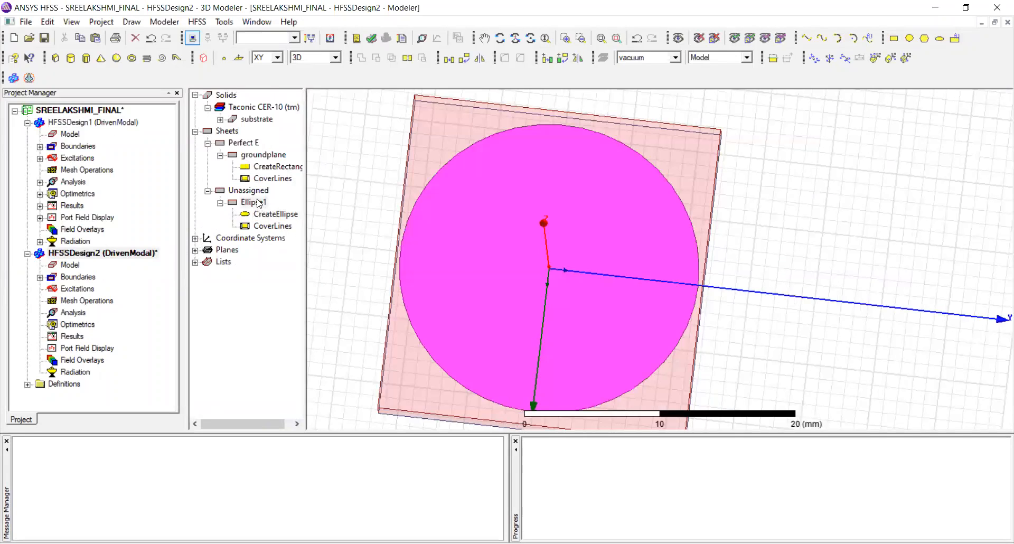
{"action": "right_click", "coordinate": [257, 200]}
{"action": "mouse_move", "coordinate": [326, 315]}
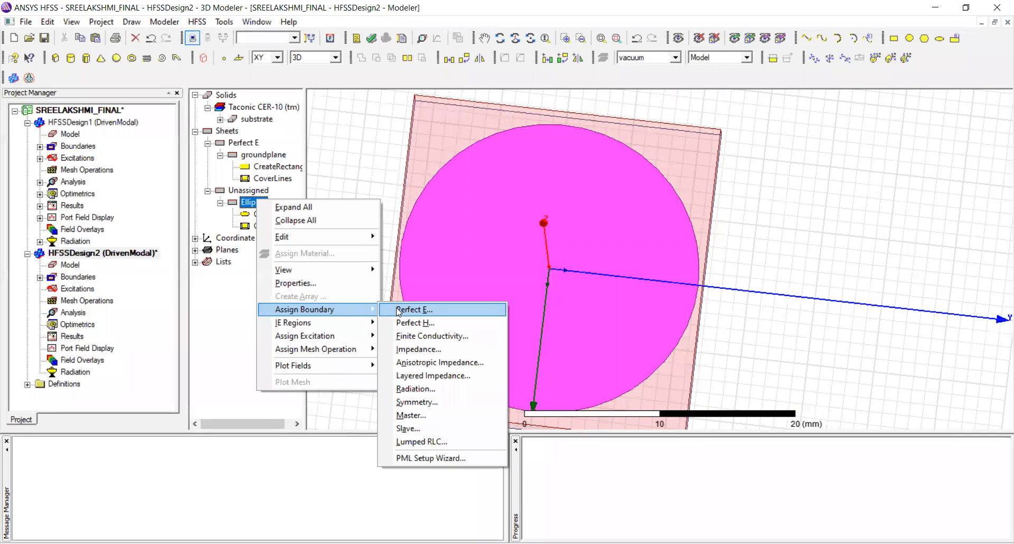
{"action": "key", "text": "Return"}
{"action": "left_click", "coordinate": [454, 374]}
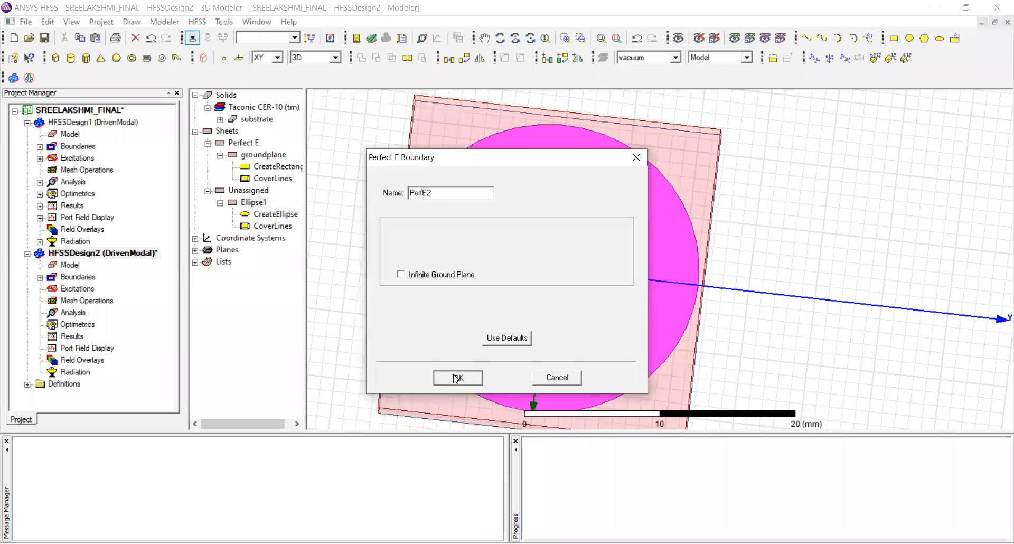
{"action": "left_click_drag", "start_coordinate": [559, 285], "coordinate": [590, 245], "text": "alt"}
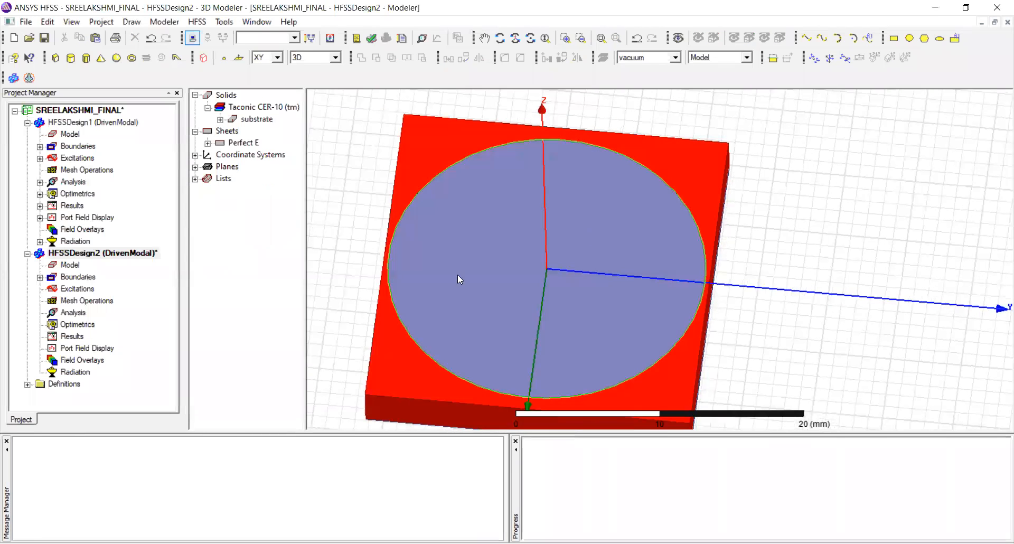
{"action": "scroll", "coordinate": [588, 236], "scroll_direction": "down", "scroll_amount": 4}
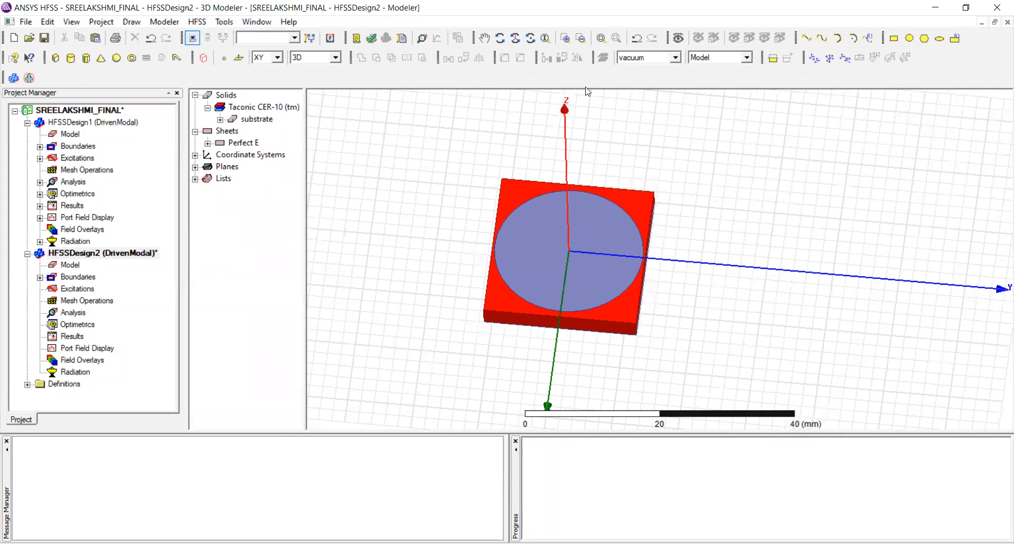
{"action": "scroll", "coordinate": [353, 162], "scroll_direction": "up", "scroll_amount": 1}
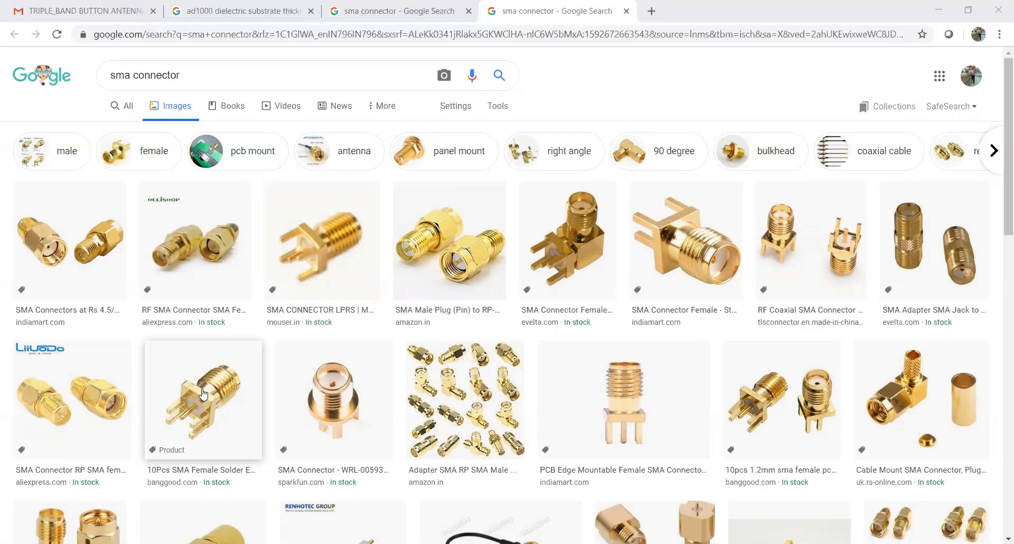
Search Google Images for "tnc connector" to view this connector type, and return to ANSYS HFSS
{"action": "left_click_drag", "start_coordinate": [132, 76], "coordinate": [111, 75]}
{"action": "type", "text": "tnc"}
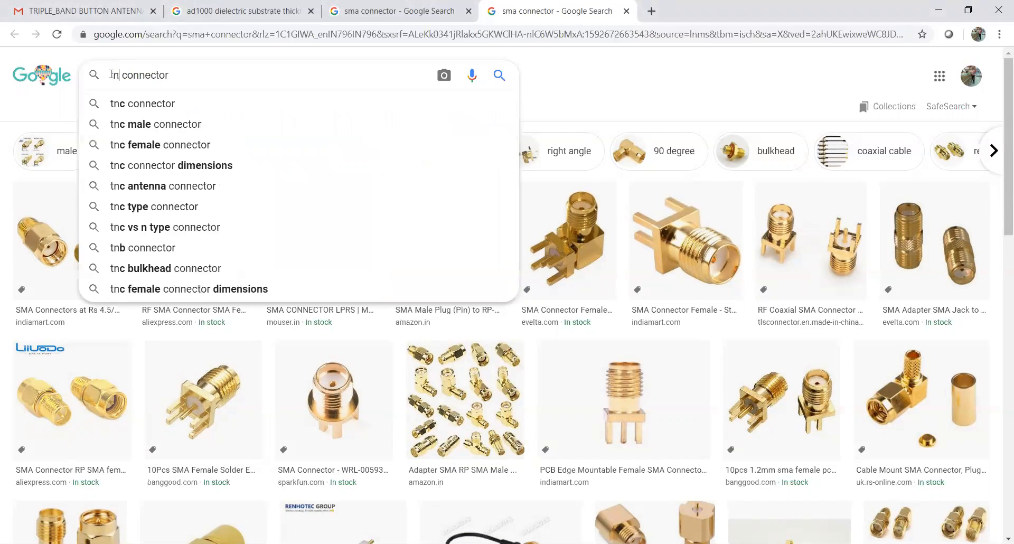
{"action": "key", "text": "Return"}
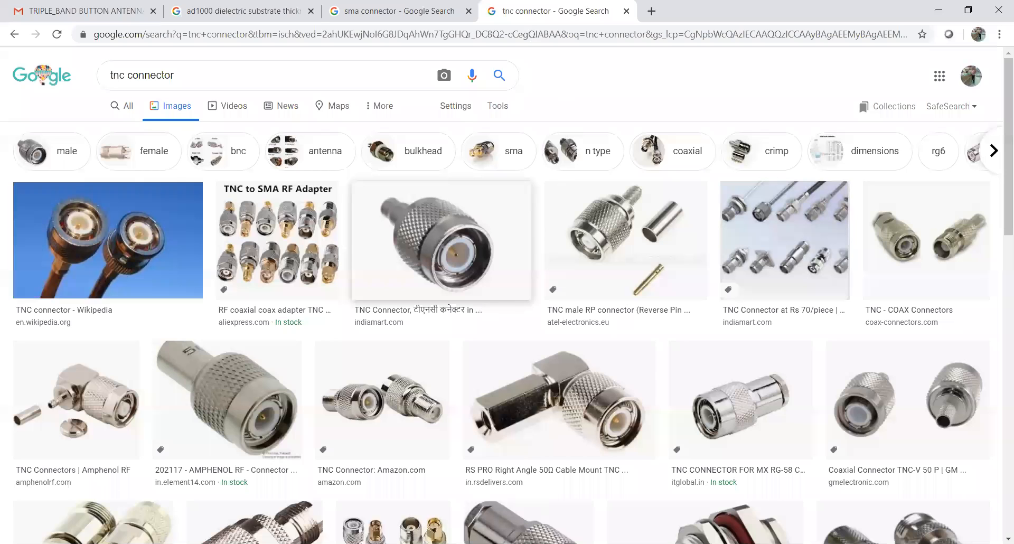
{"action": "key", "text": "alt+Tab"}
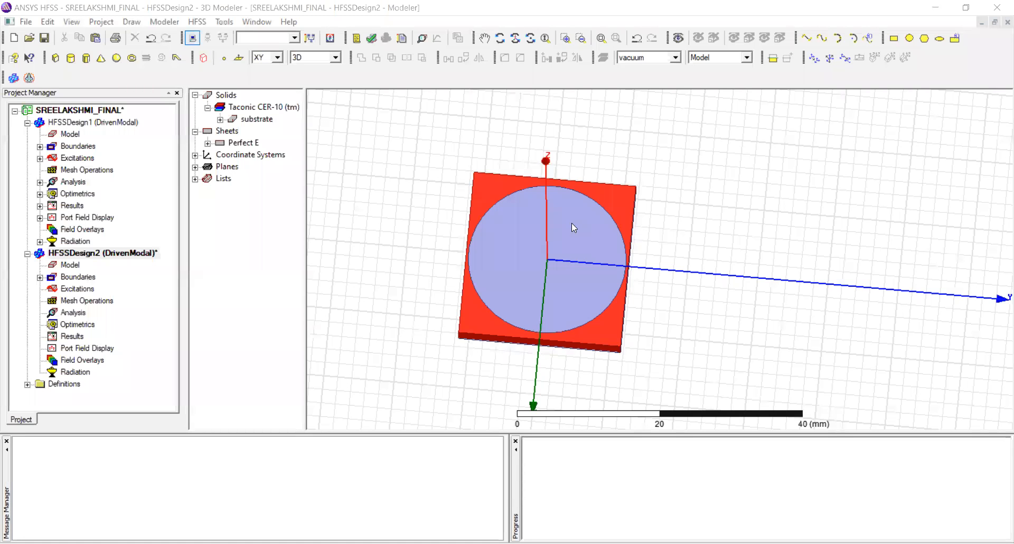
Draw a cylinder centred at the origin, about 2.83 mm in radius and extending about 18 mm downward along Z
{"action": "left_click", "coordinate": [537, 259]}
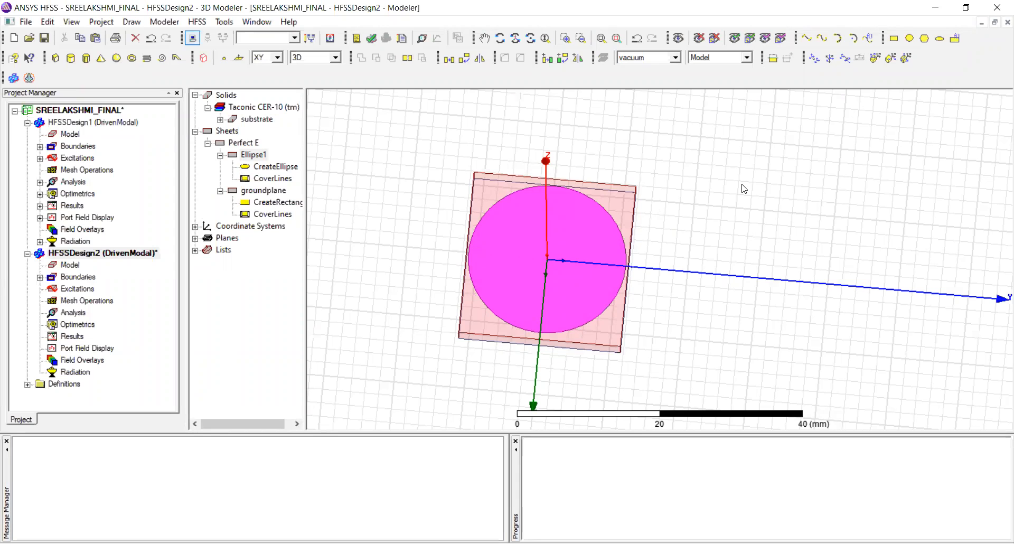
{"action": "left_click_drag", "start_coordinate": [613, 301], "coordinate": [612, 182], "text": "alt"}
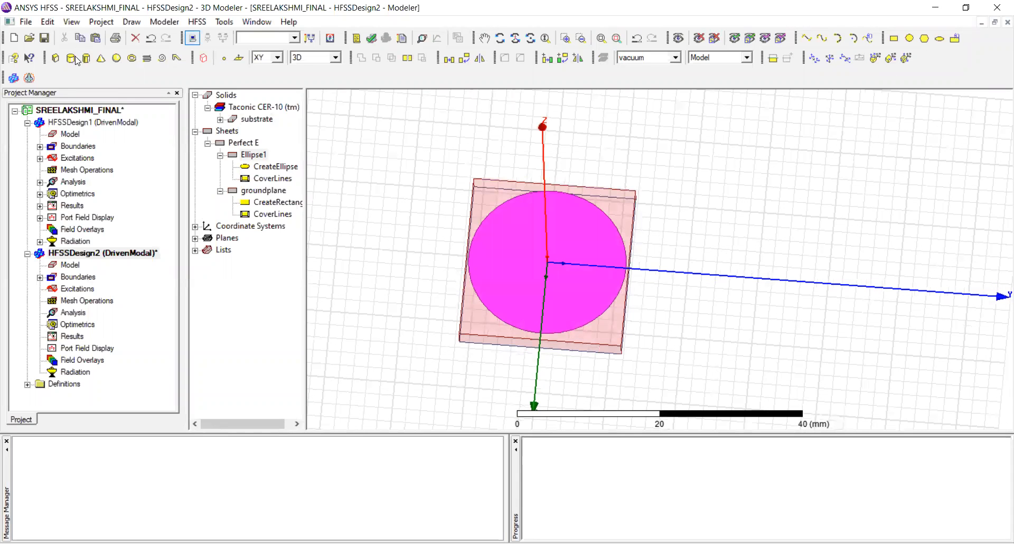
{"action": "key", "text": "ctrl+m"}
{"action": "left_click", "coordinate": [553, 276]}
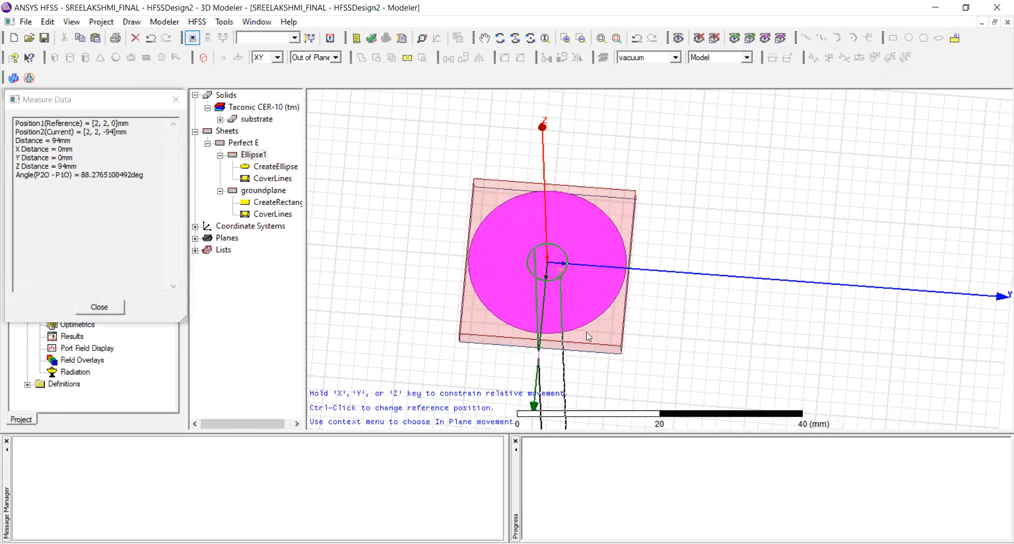
{"action": "left_click", "coordinate": [563, 309]}
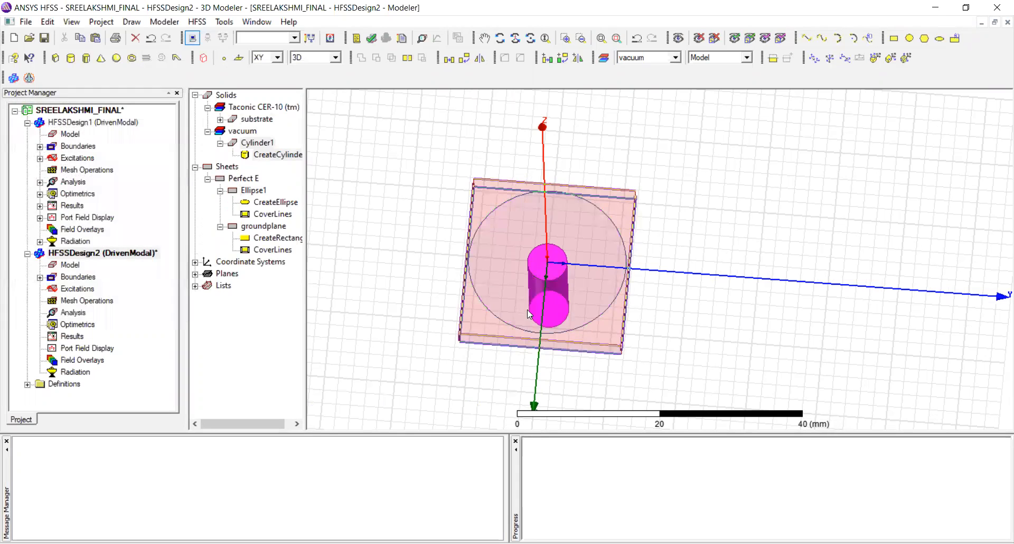
{"action": "left_click_drag", "start_coordinate": [528, 312], "coordinate": [528, 252], "text": "alt"}
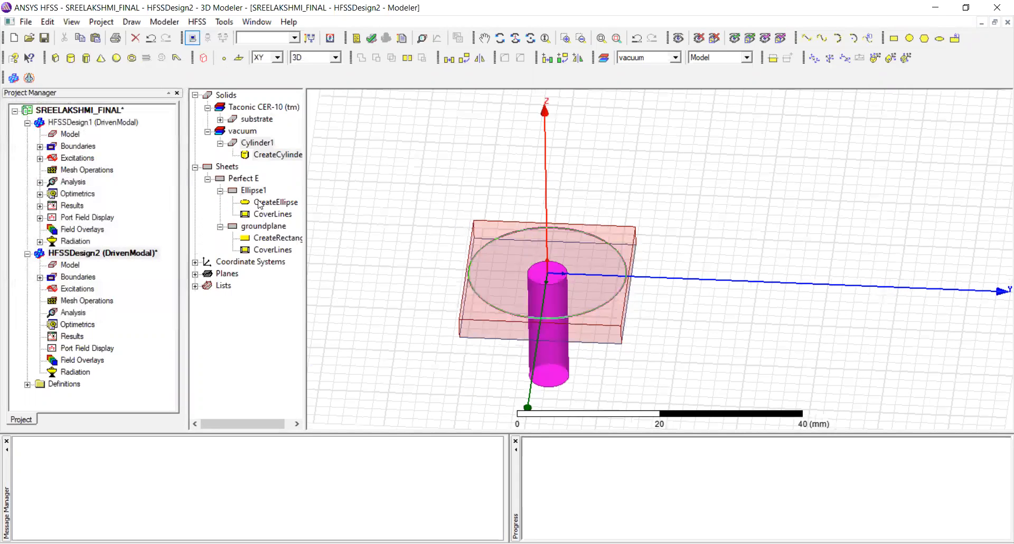
Name the new cylinder innercoax and assign it the pec material
{"action": "double_click", "coordinate": [265, 155]}
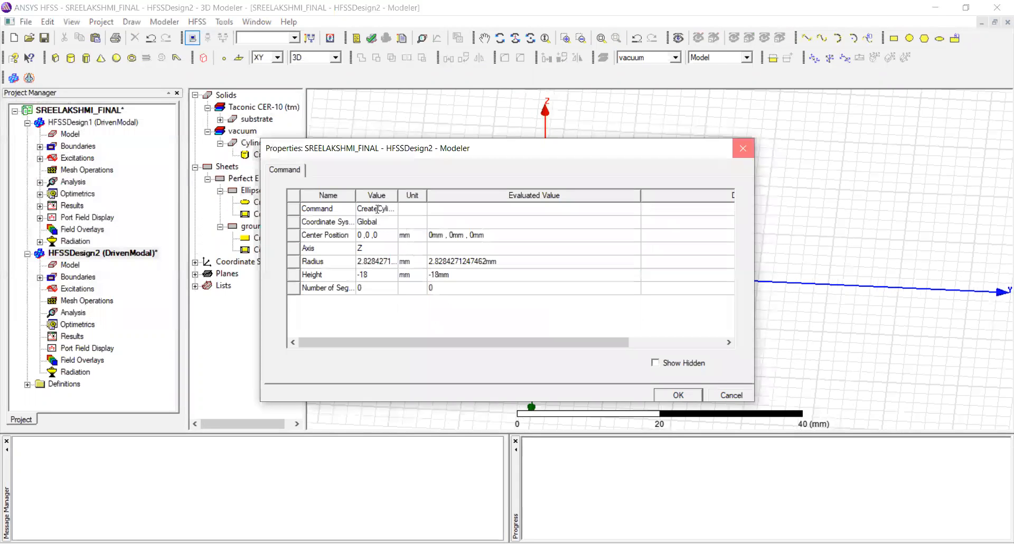
{"action": "type", "text": "inner"}
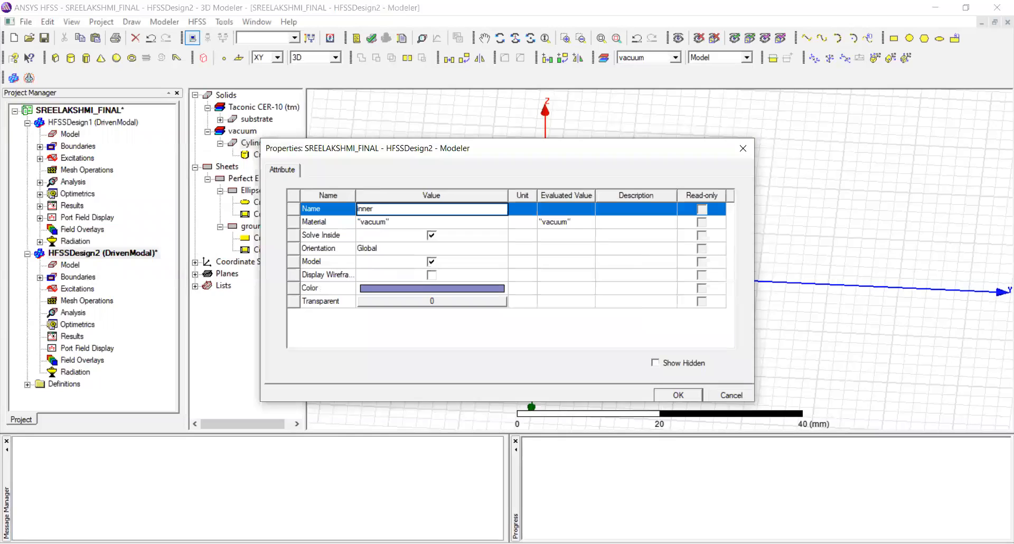
{"action": "type", "text": "coax"}
{"action": "left_click", "coordinate": [376, 222]}
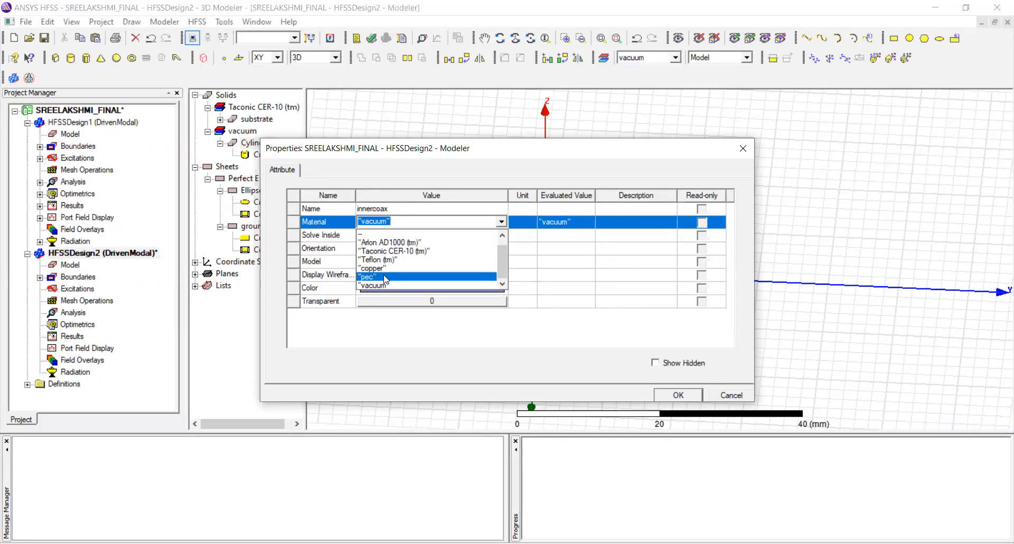
{"action": "left_click", "coordinate": [385, 277]}
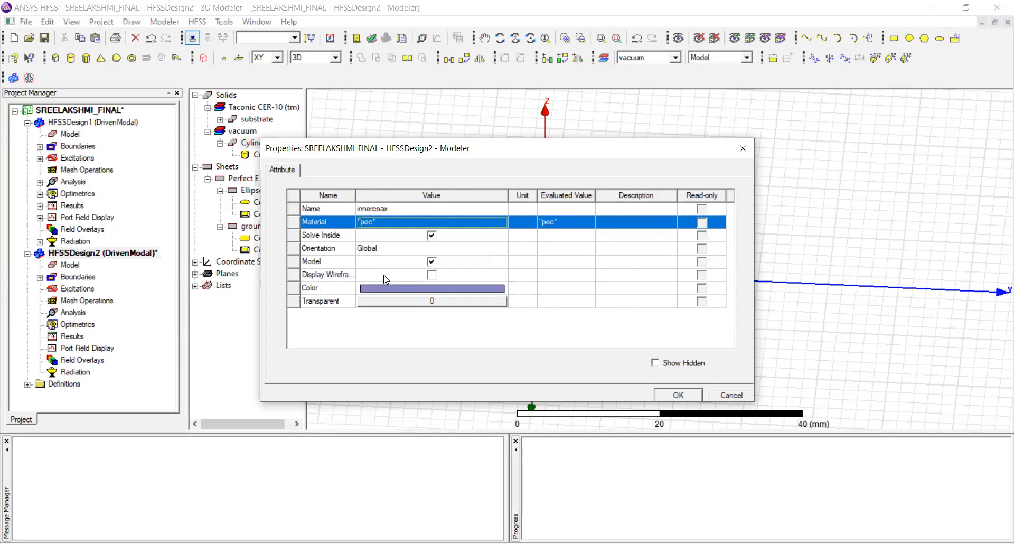
{"action": "left_click", "coordinate": [680, 395]}
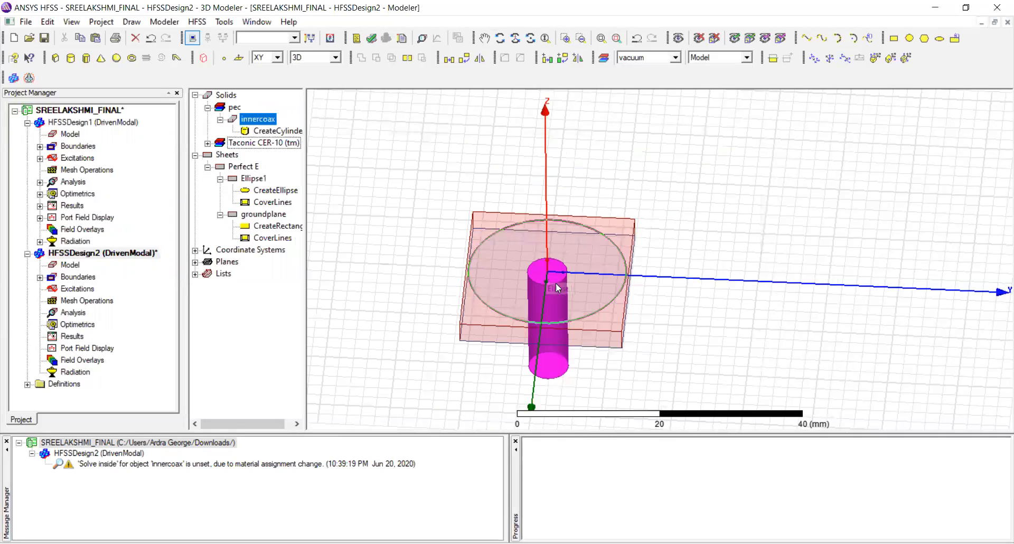
Set the innercoax cylinder's radius to a new length variable innercoax with a value of 0.5 mm
{"action": "left_click", "coordinate": [394, 262]}
{"action": "type", "text": "co"}
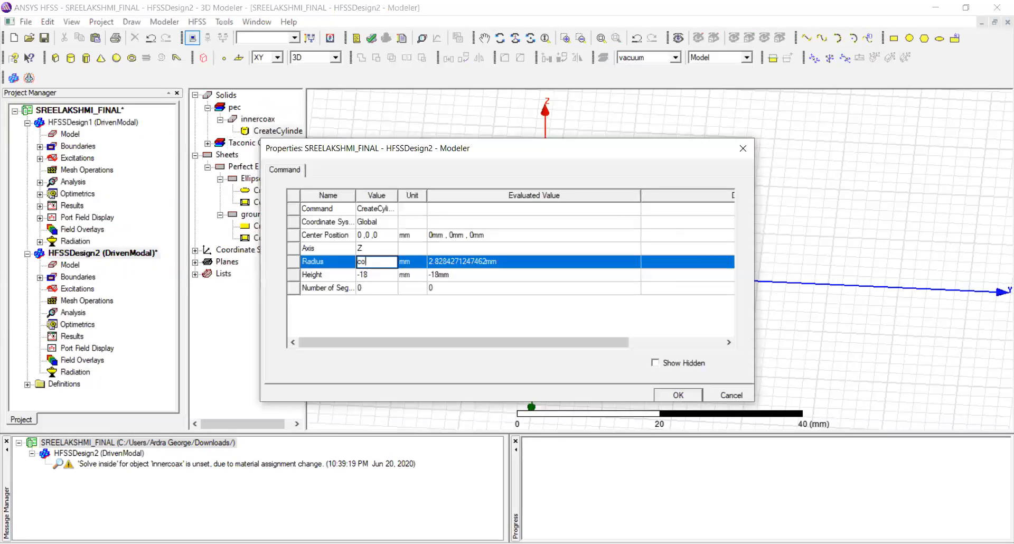
{"action": "type", "text": "ax"}
{"action": "key", "text": "BackSpace"}
{"action": "key", "text": "BackSpace"}
{"action": "key", "text": "BackSpace"}
{"action": "key", "text": "BackSpace"}
{"action": "type", "text": "innercoax"}
{"action": "key", "text": "Return"}
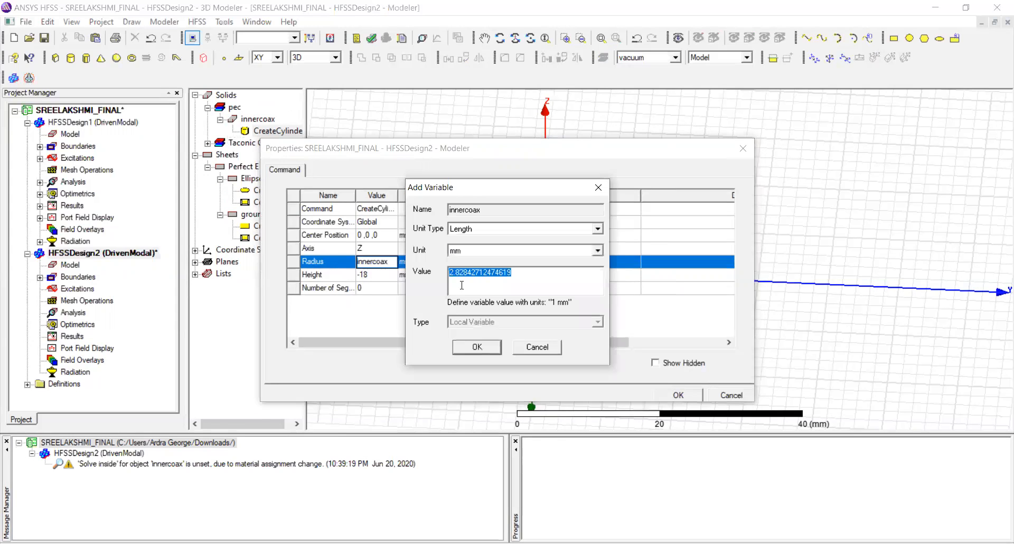
{"action": "key", "text": "BackSpace"}
{"action": "type", "text": ".5"}
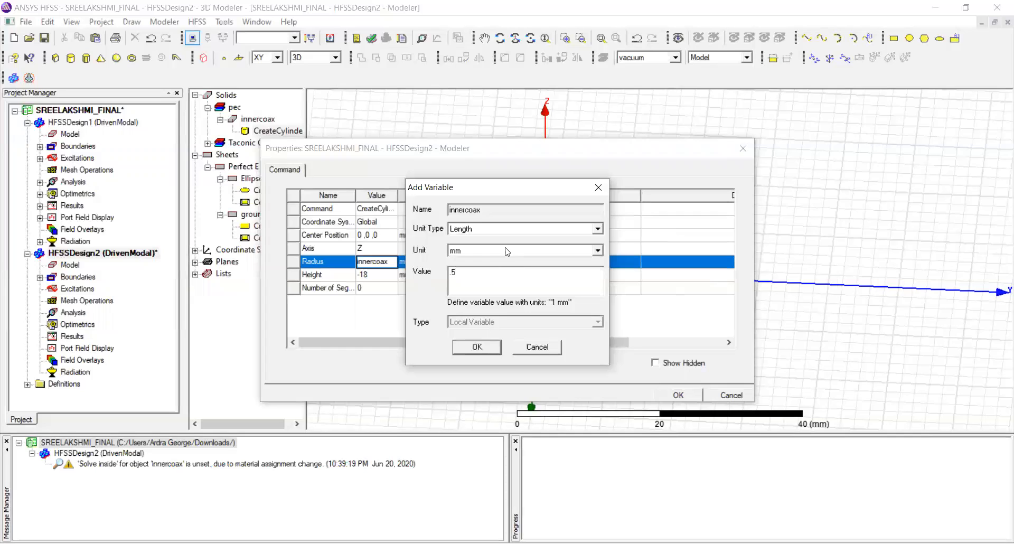
{"action": "left_click", "coordinate": [478, 347]}
Set the innercoax cylinder's height to -subh and apply its dimensions
{"action": "left_click", "coordinate": [381, 273]}
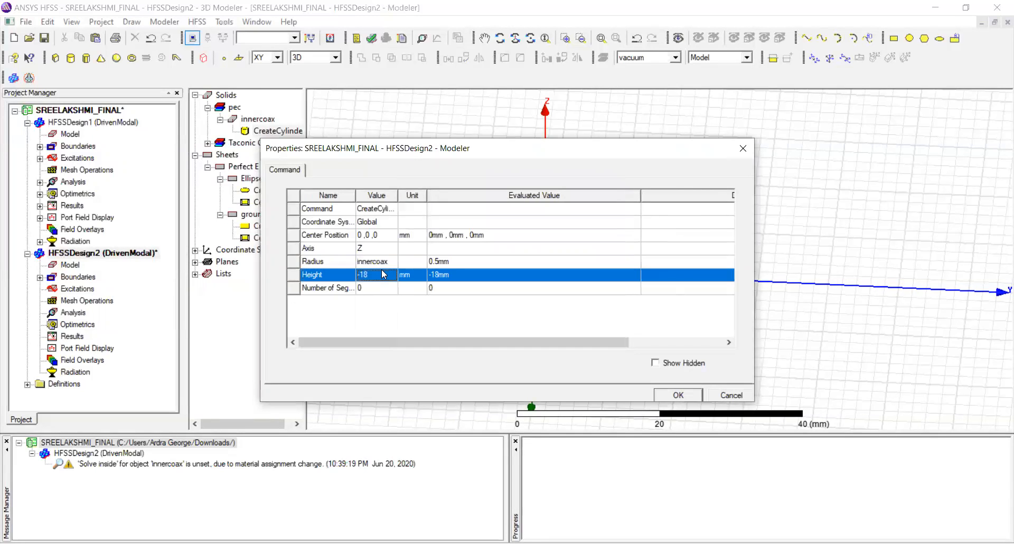
{"action": "left_click", "coordinate": [383, 276]}
{"action": "type", "text": "-subh"}
{"action": "left_click", "coordinate": [381, 309]}
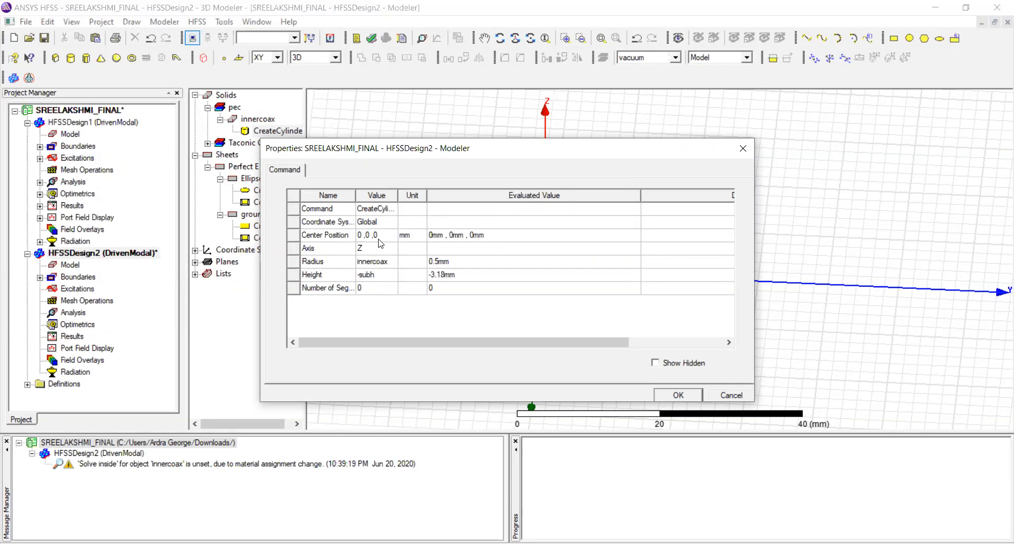
{"action": "left_click", "coordinate": [667, 396]}
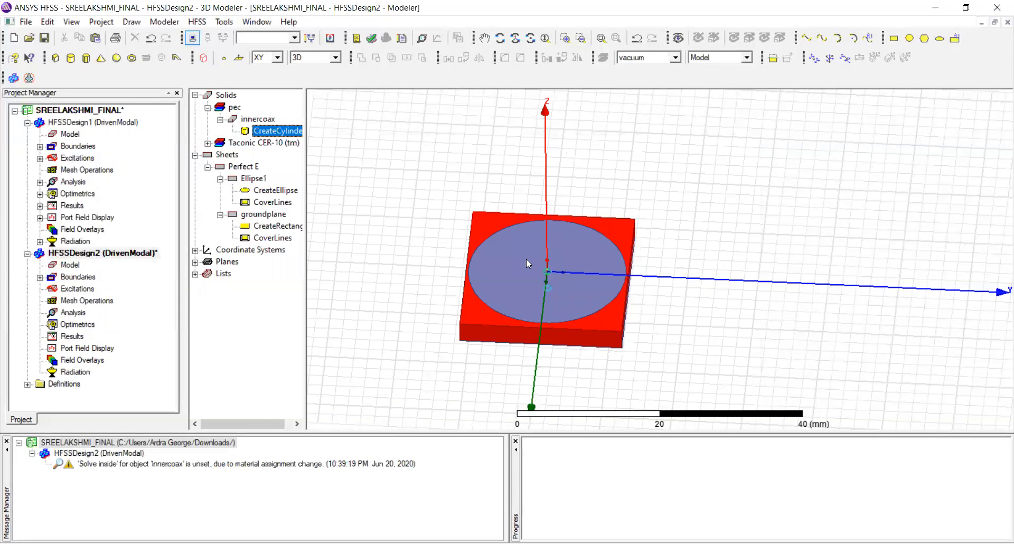
Draw a second cylinder concentric with innercoax at the origin, about 1 mm in radius and 160 mm downward along Z
{"action": "left_click_drag", "start_coordinate": [574, 292], "coordinate": [589, 231], "text": "alt"}
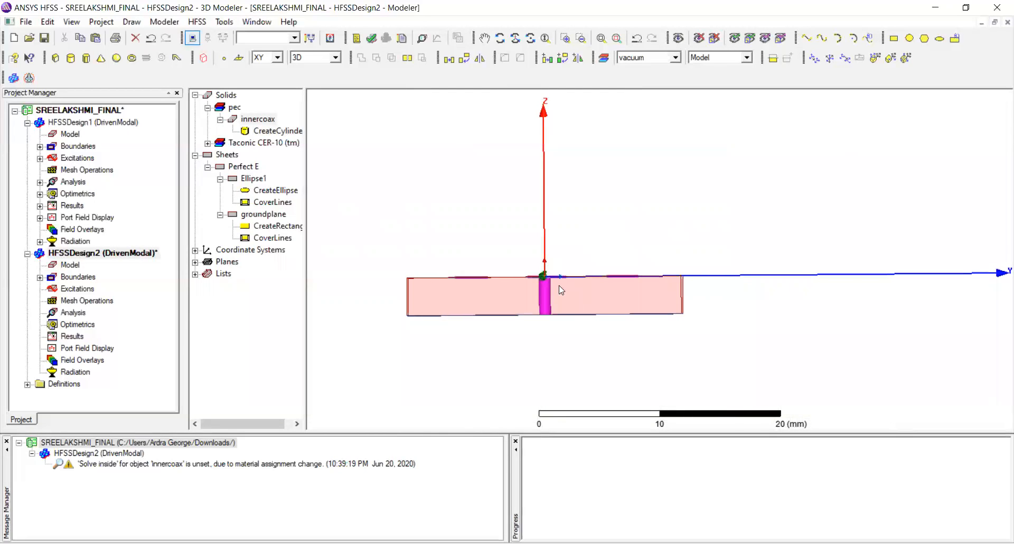
{"action": "left_click_drag", "start_coordinate": [559, 285], "coordinate": [561, 365], "text": "alt"}
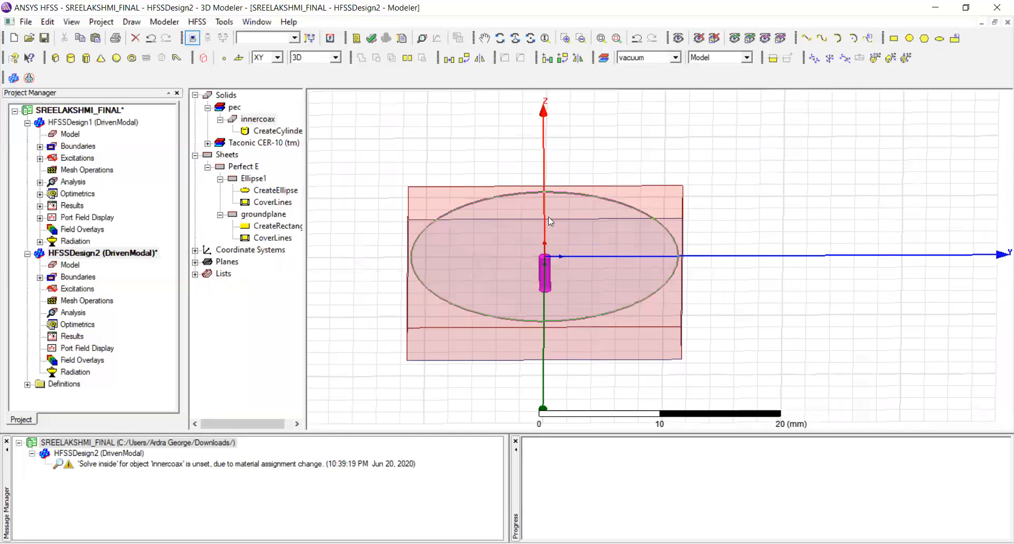
{"action": "left_click", "coordinate": [70, 62]}
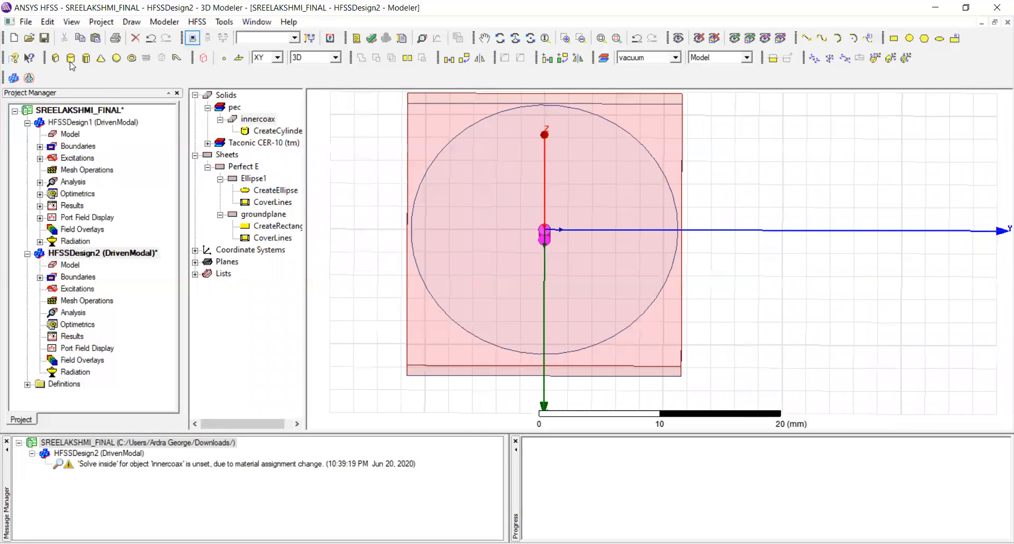
{"action": "left_click", "coordinate": [71, 60]}
{"action": "left_click", "coordinate": [545, 229]}
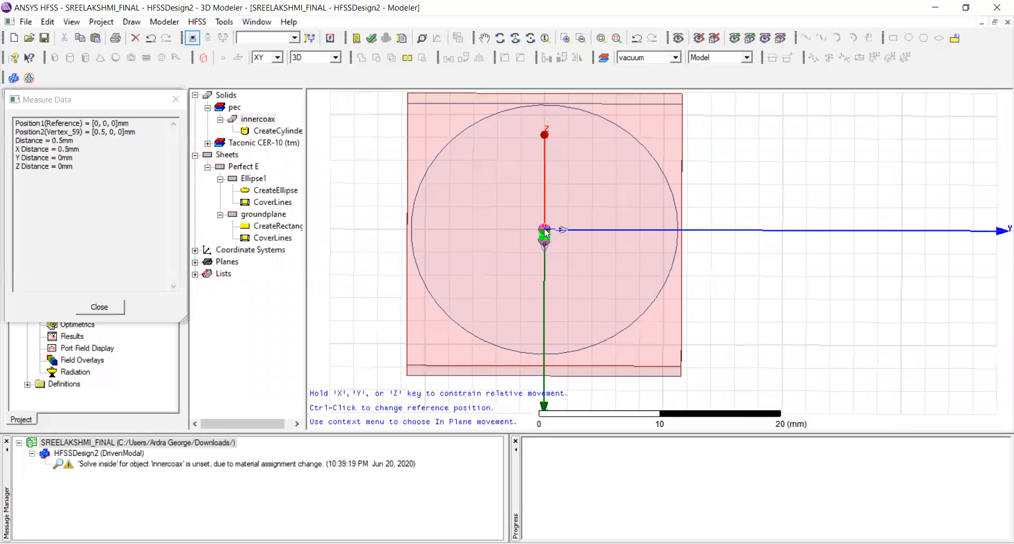
{"action": "scroll", "coordinate": [546, 233], "scroll_direction": "up", "scroll_amount": 2}
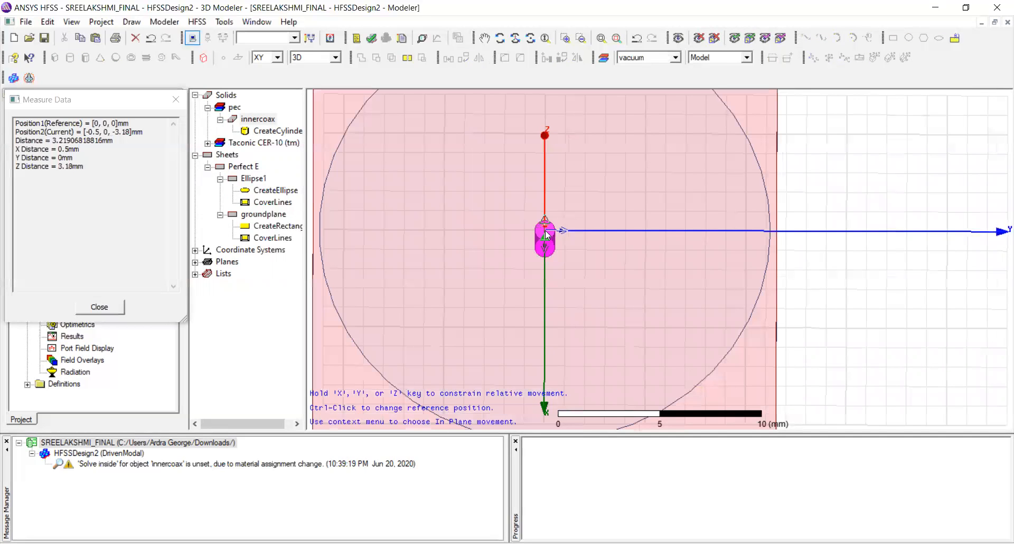
{"action": "left_click", "coordinate": [528, 272]}
{"action": "left_click", "coordinate": [528, 273]}
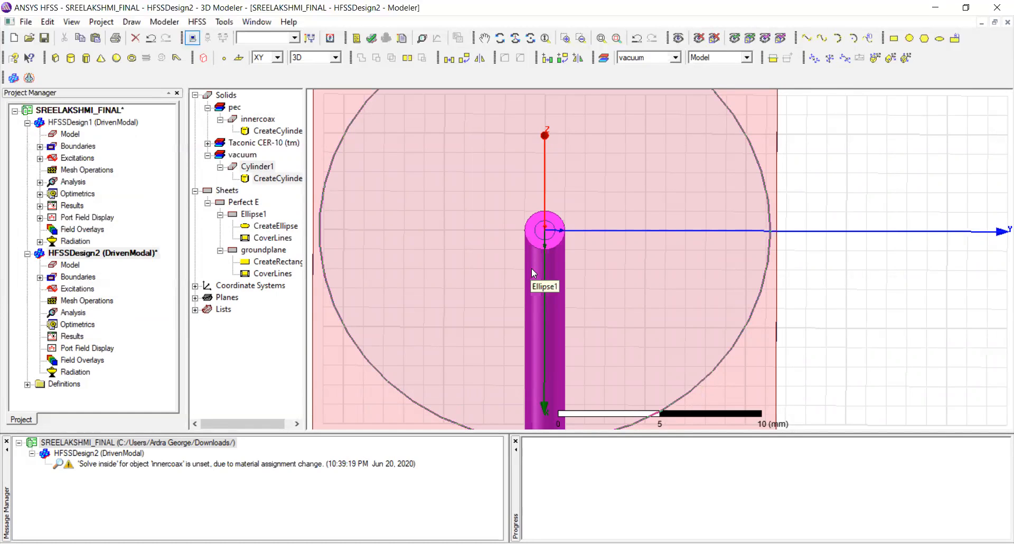
Set the outer cylinder's radius to a new length variable teflonrad with a value of 0.75 mm
{"action": "scroll", "coordinate": [532, 268], "scroll_direction": "down", "scroll_amount": 2}
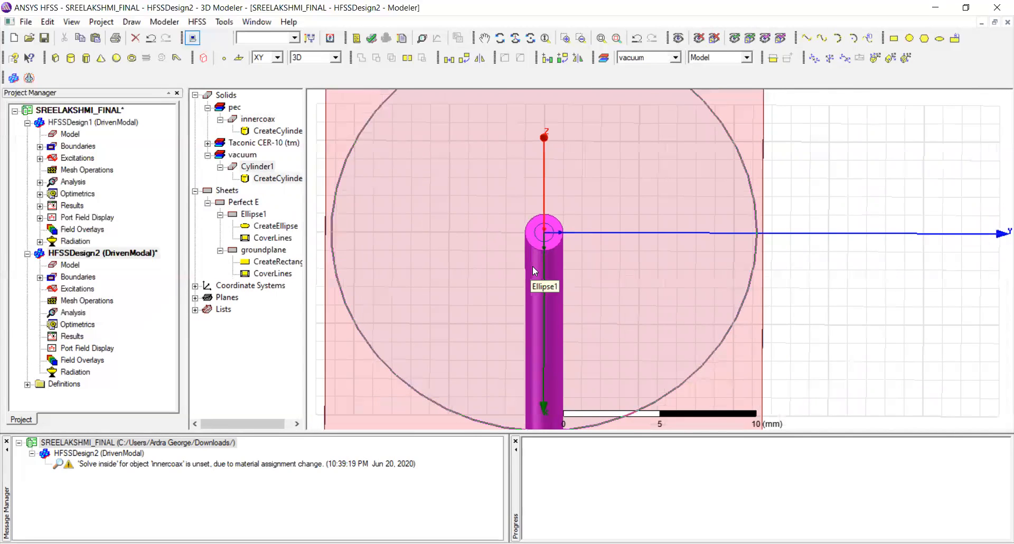
{"action": "left_click_drag", "start_coordinate": [560, 315], "coordinate": [558, 264], "text": "alt"}
{"action": "scroll", "coordinate": [558, 264], "scroll_direction": "down", "scroll_amount": 2}
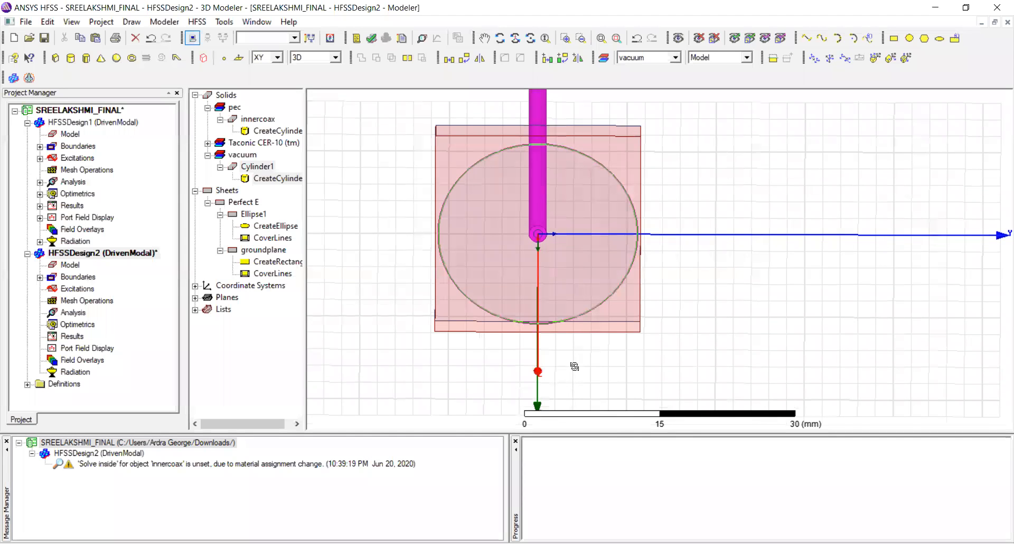
{"action": "double_click", "coordinate": [258, 178]}
{"action": "left_click", "coordinate": [377, 262]}
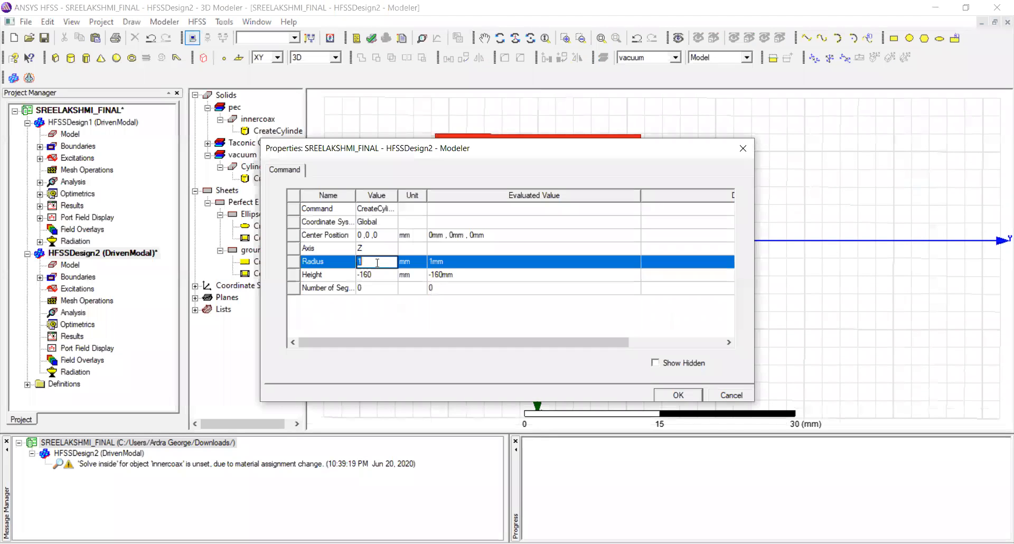
{"action": "type", "text": "teflonrad"}
{"action": "key", "text": "Return"}
{"action": "type", "text": ".75"}
{"action": "left_click", "coordinate": [492, 348]}
Set the outer cylinder's height to -subh and apply its dimensions
{"action": "left_click", "coordinate": [380, 275]}
{"action": "type", "text": "-subh"}
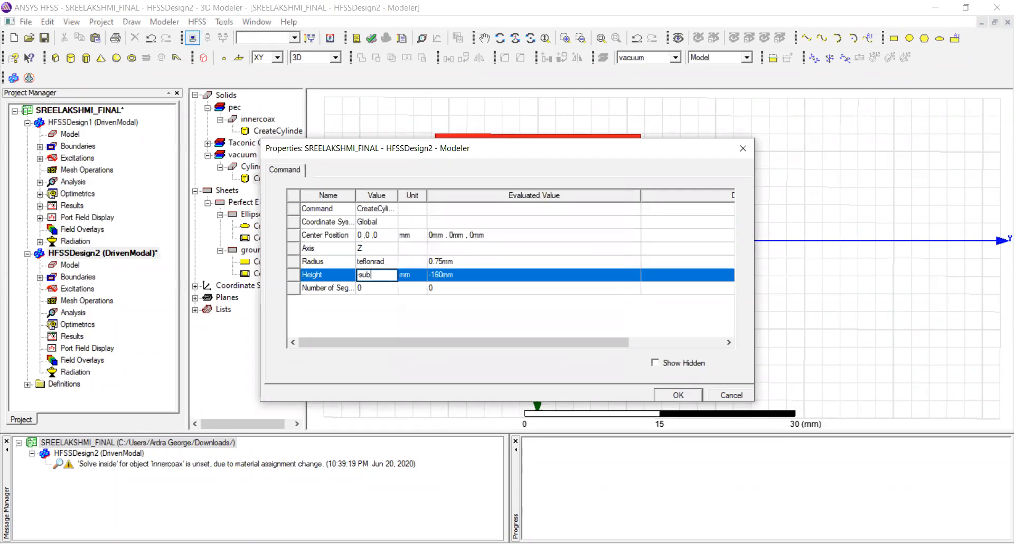
{"action": "left_click", "coordinate": [396, 317]}
{"action": "left_click", "coordinate": [687, 397]}
Examine how the innercoax conductor and the surrounding cylinder sit between the patch and the ground plane, from above and below
{"action": "left_click_drag", "start_coordinate": [566, 210], "coordinate": [562, 244], "text": "alt"}
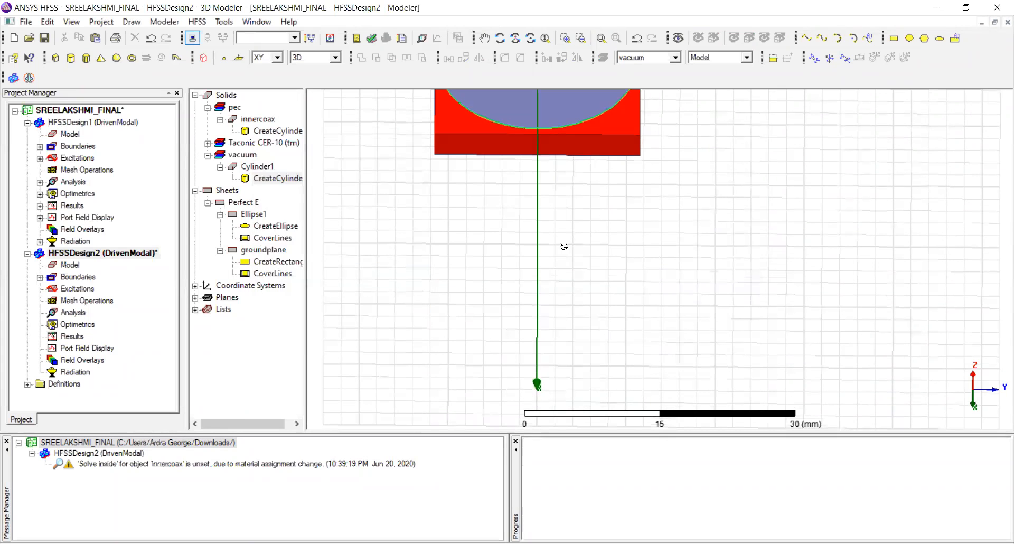
{"action": "left_click_drag", "start_coordinate": [553, 288], "coordinate": [553, 198], "text": "alt"}
{"action": "left_click_drag", "start_coordinate": [551, 125], "coordinate": [553, 47], "text": "alt"}
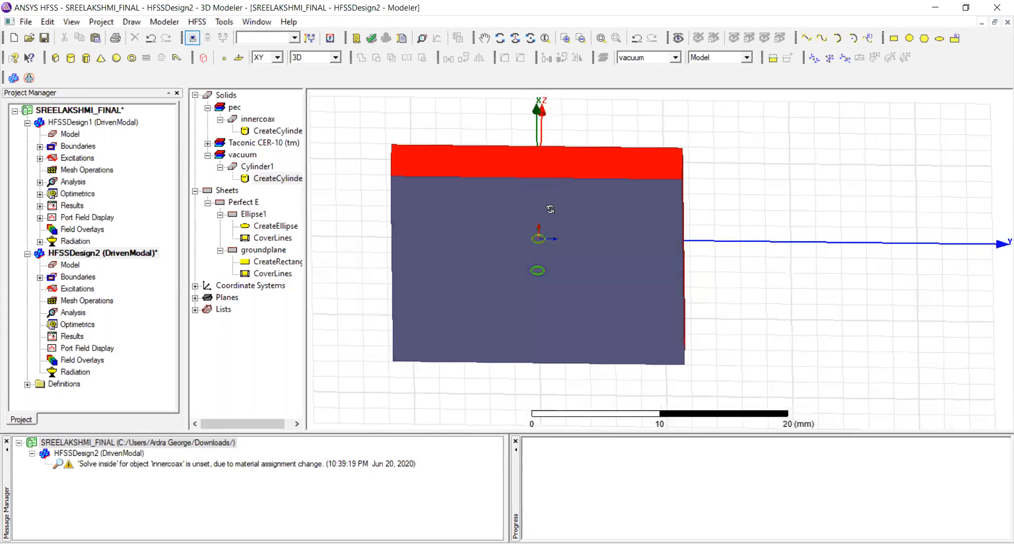
{"action": "left_click_drag", "start_coordinate": [550, 209], "coordinate": [536, 296], "text": "alt"}
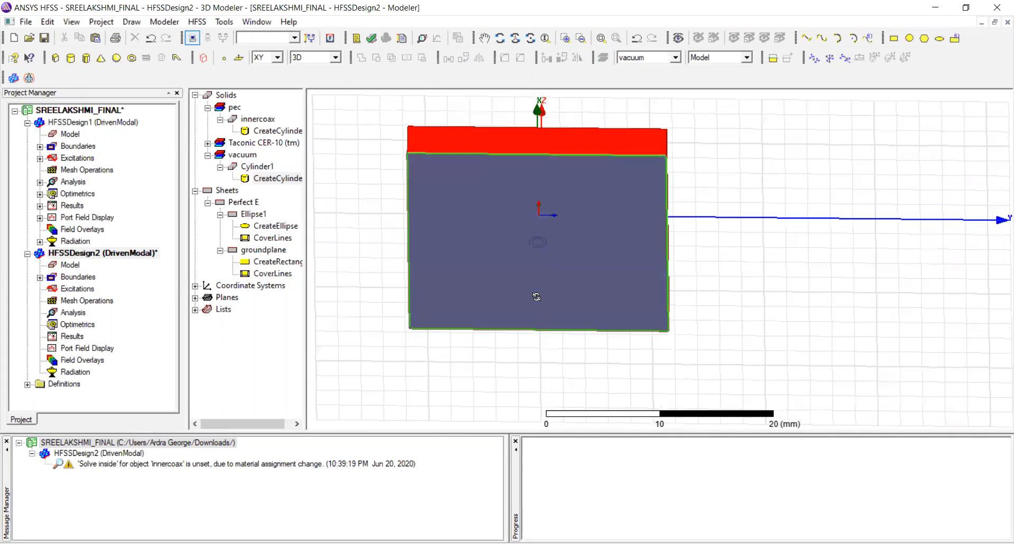
{"action": "left_click", "coordinate": [542, 249]}
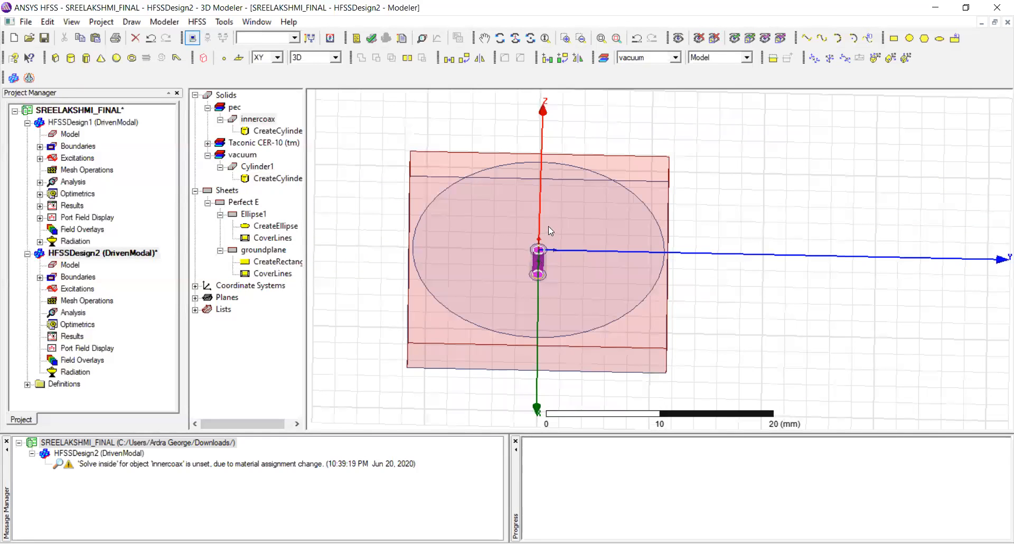
{"action": "scroll", "coordinate": [548, 227], "scroll_direction": "up", "scroll_amount": 1}
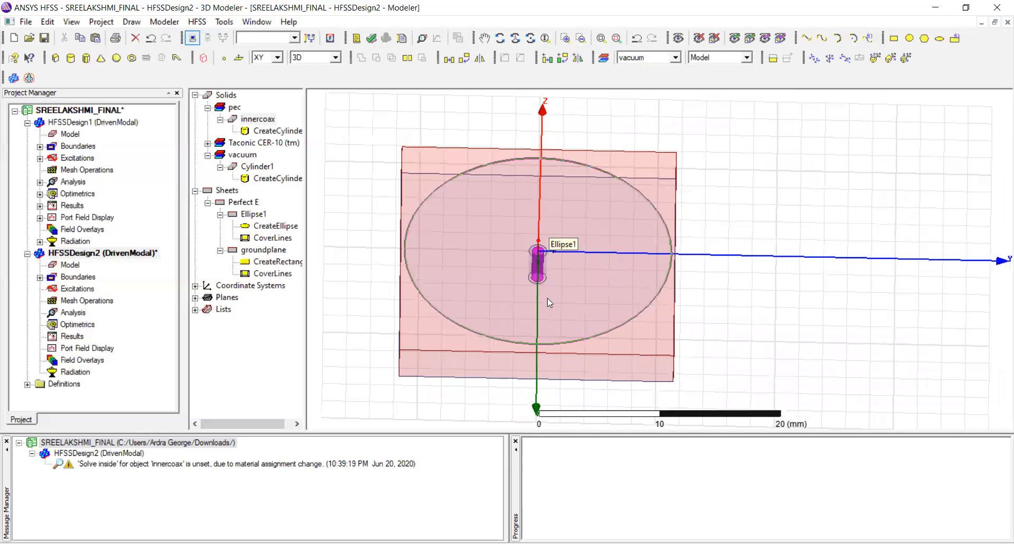
{"action": "scroll", "coordinate": [547, 298], "scroll_direction": "up", "scroll_amount": 2}
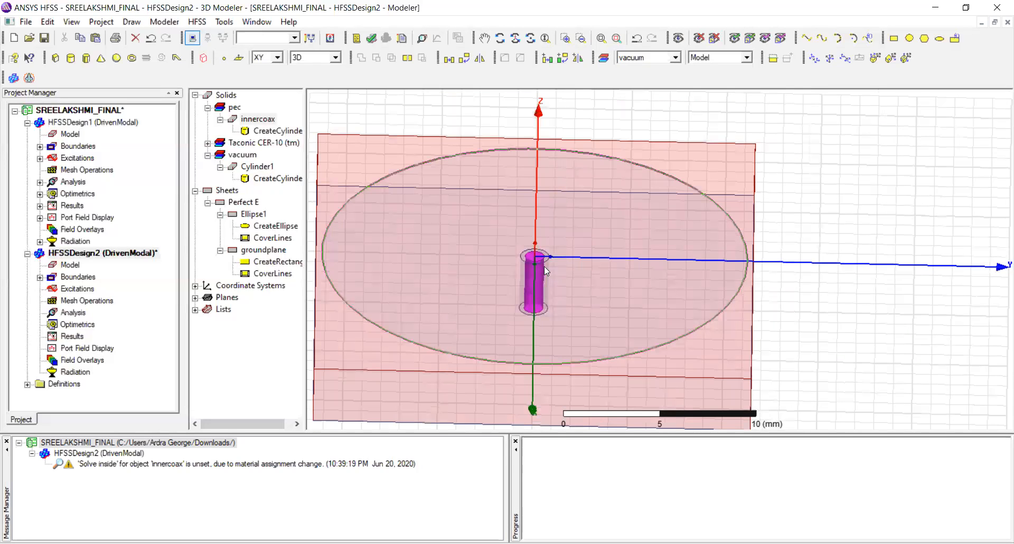
{"action": "left_click_drag", "start_coordinate": [516, 271], "coordinate": [473, 253], "text": "alt"}
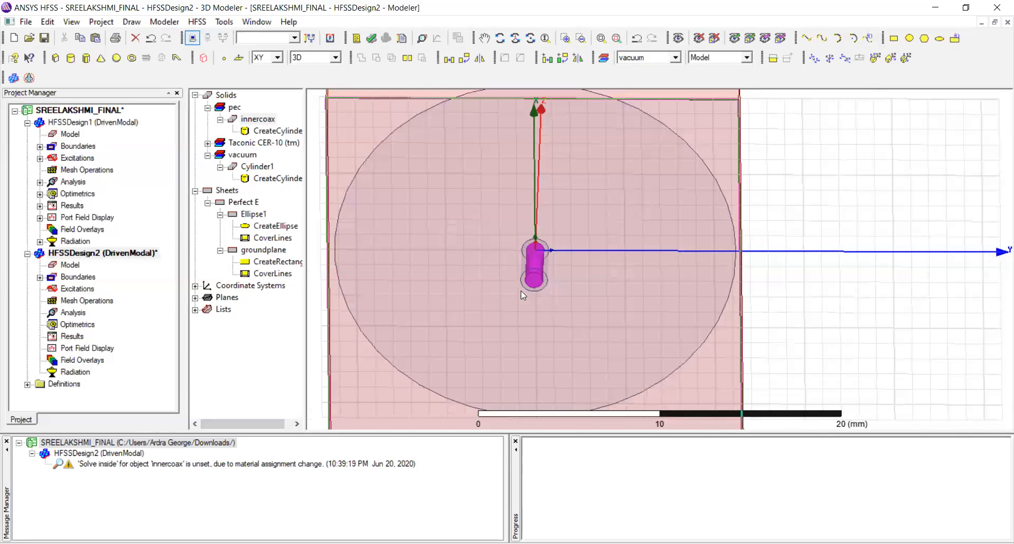
{"action": "left_click_drag", "start_coordinate": [521, 291], "coordinate": [521, 295], "text": "alt"}
{"action": "left_click_drag", "start_coordinate": [304, 101], "coordinate": [354, 99]}
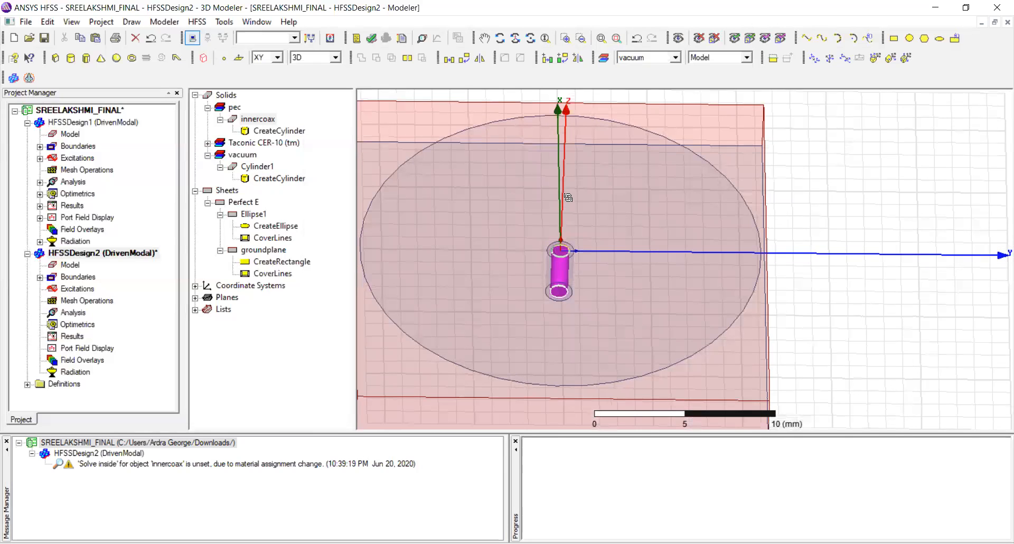
{"action": "left_click_drag", "start_coordinate": [566, 234], "coordinate": [564, 207], "text": "alt"}
{"action": "left_click_drag", "start_coordinate": [590, 241], "coordinate": [561, 257], "text": "alt"}
{"action": "scroll", "coordinate": [529, 213], "scroll_direction": "up", "scroll_amount": 2}
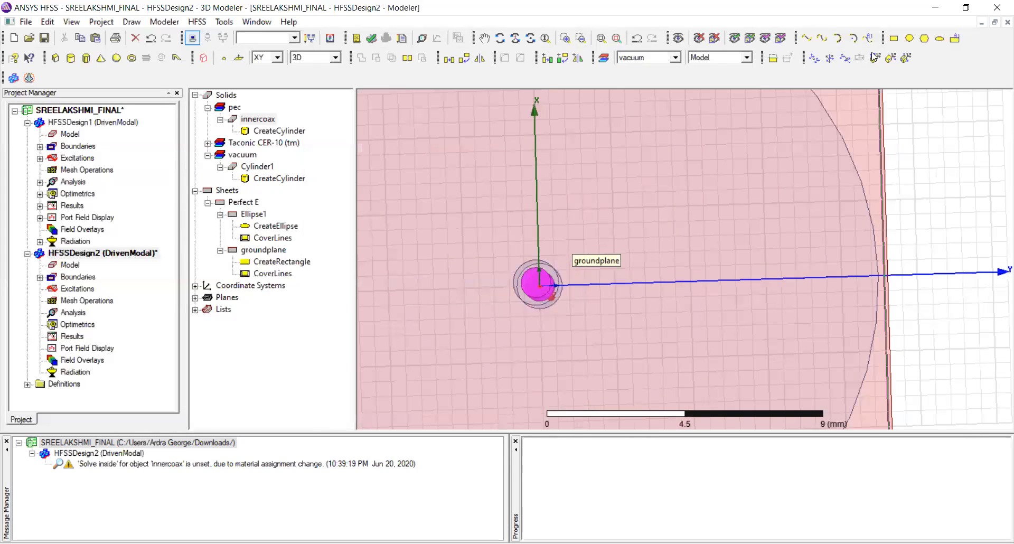
Draw a circle of about 0.71 mm radius on the ground plane at the outer cylinder's base, centred at 0, 0, -3.18
{"action": "key", "text": "ctrl+m"}
{"action": "left_click", "coordinate": [536, 285]}
{"action": "left_click", "coordinate": [524, 262]}
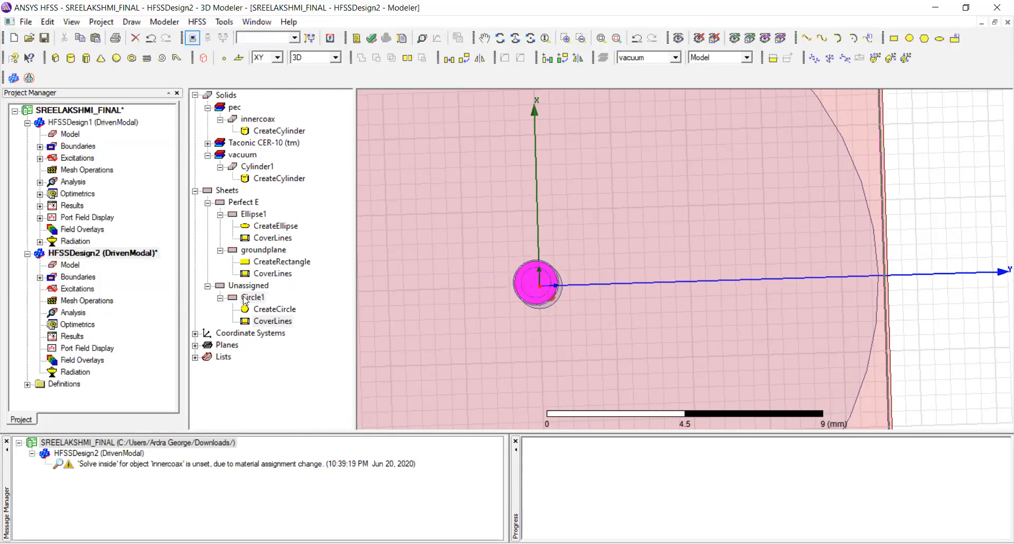
Set the new circle's radius to the variable teflonrad and apply it
{"action": "scroll", "coordinate": [558, 295], "scroll_direction": "up", "scroll_amount": 1}
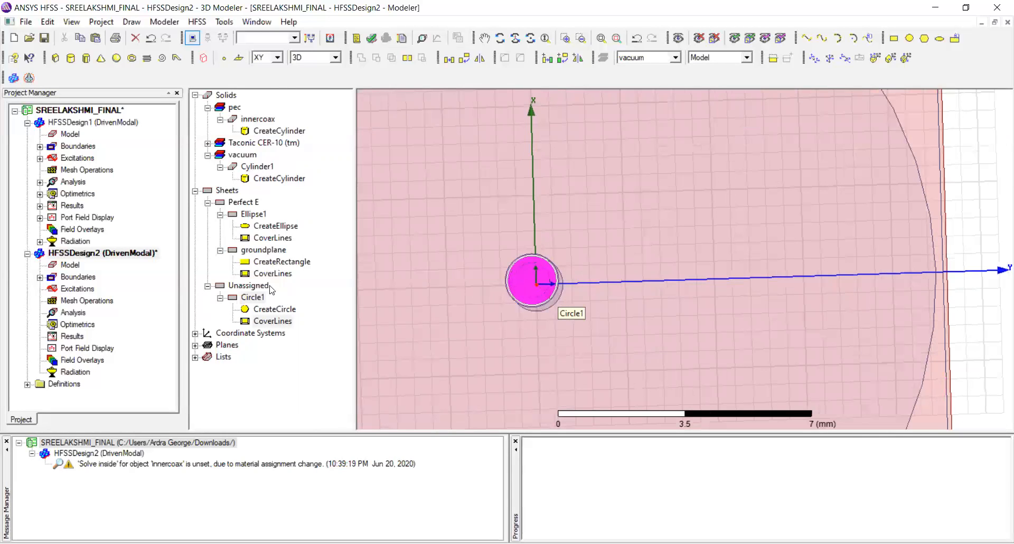
{"action": "scroll", "coordinate": [259, 302], "scroll_direction": "up", "scroll_amount": 1}
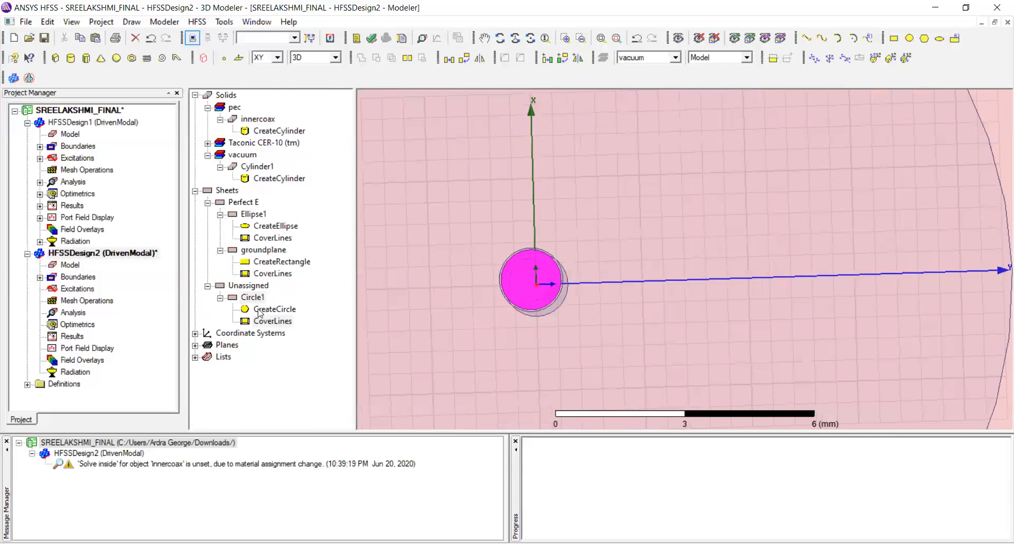
{"action": "double_click", "coordinate": [258, 311]}
{"action": "left_click", "coordinate": [380, 259]}
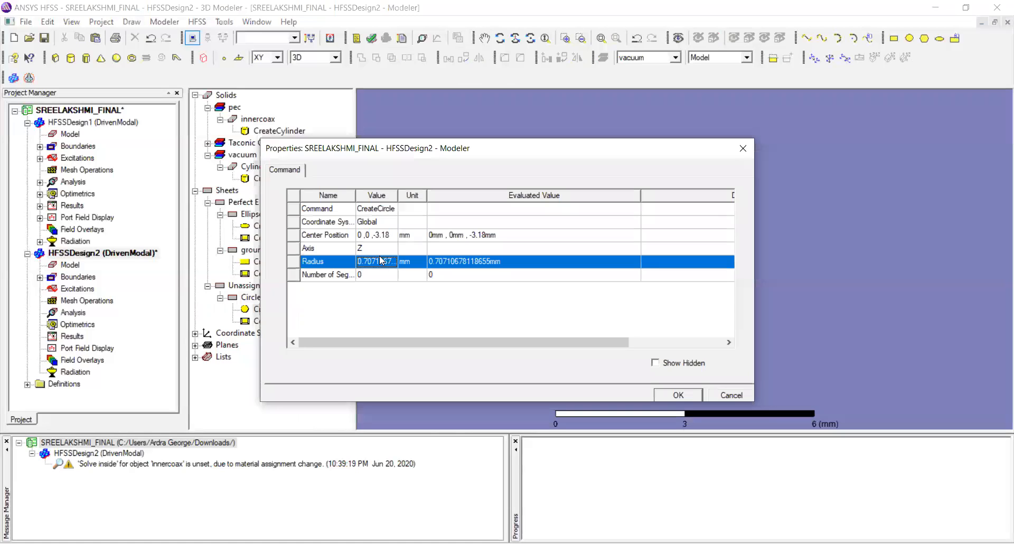
{"action": "left_click", "coordinate": [379, 261]}
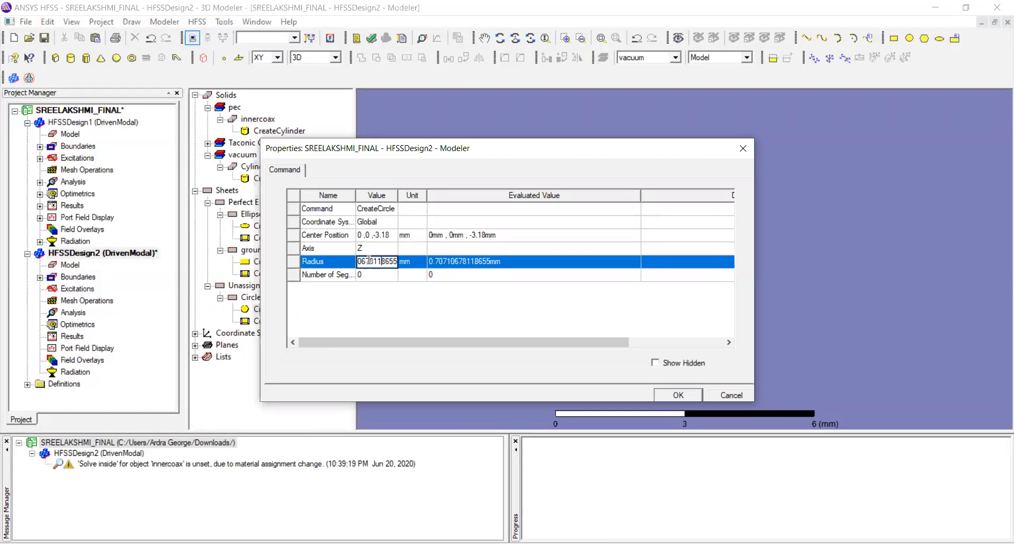
{"action": "left_click_drag", "start_coordinate": [397, 261], "coordinate": [272, 269]}
{"action": "key", "text": "BackSpace"}
{"action": "type", "text": "1"}
{"action": "left_click", "coordinate": [363, 306]}
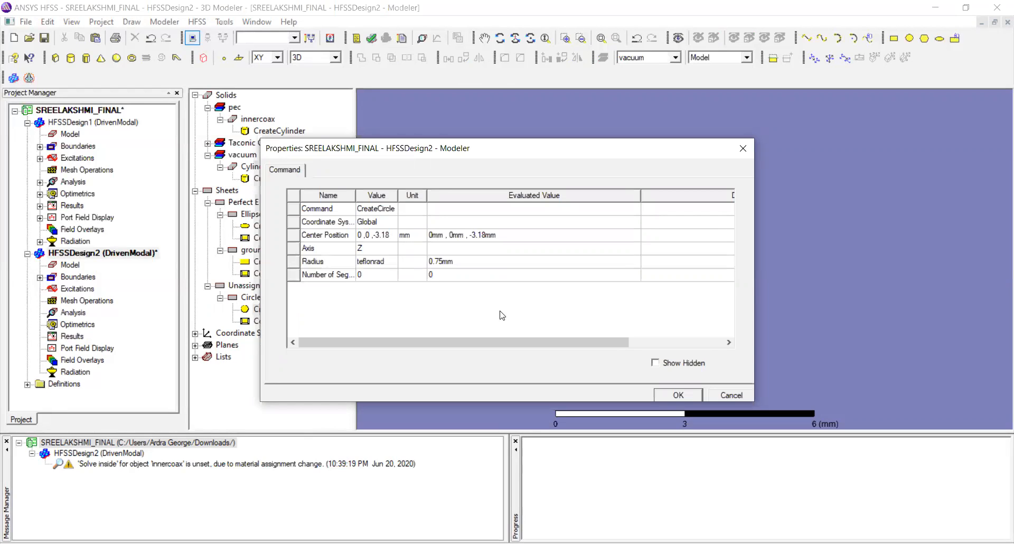
{"action": "left_click", "coordinate": [679, 395]}
Subtract Circle1 from groundplane, cloning the tool object before the operation
{"action": "left_click_drag", "start_coordinate": [529, 310], "coordinate": [527, 387]}
{"action": "left_click_drag", "start_coordinate": [530, 348], "coordinate": [533, 332], "text": "alt"}
{"action": "scroll", "coordinate": [544, 260], "scroll_direction": "down", "scroll_amount": 2}
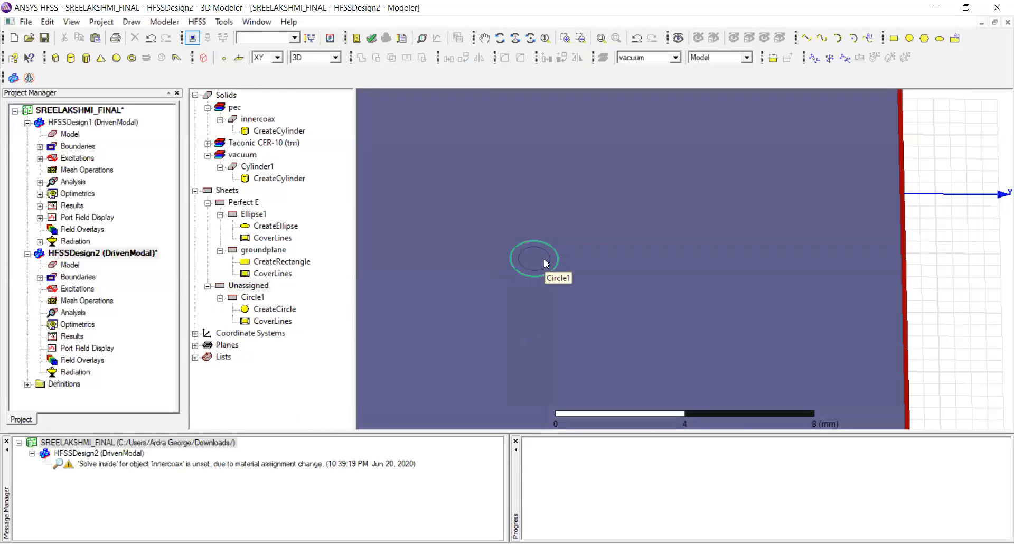
{"action": "scroll", "coordinate": [545, 258], "scroll_direction": "down", "scroll_amount": 3}
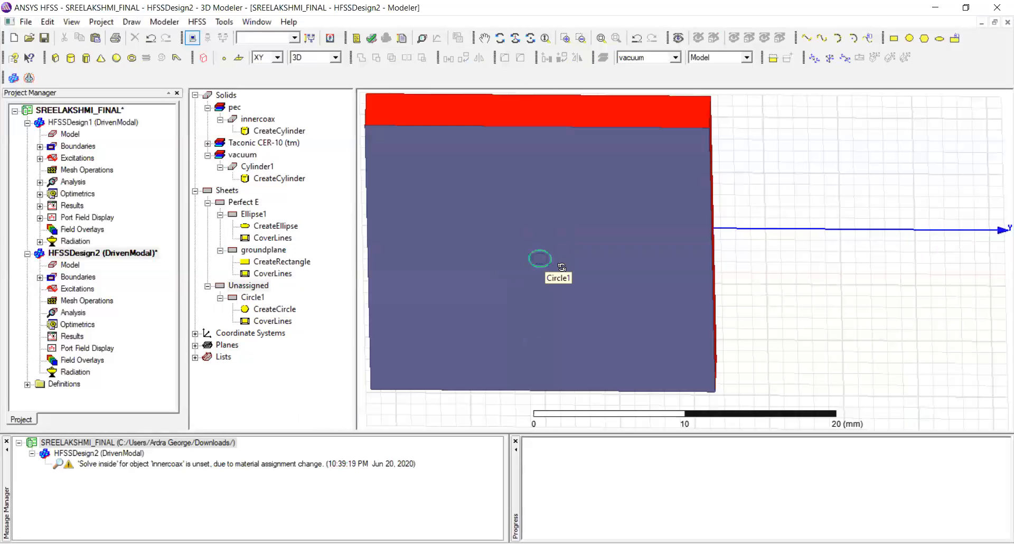
{"action": "left_click_drag", "start_coordinate": [561, 267], "coordinate": [556, 313], "text": "alt"}
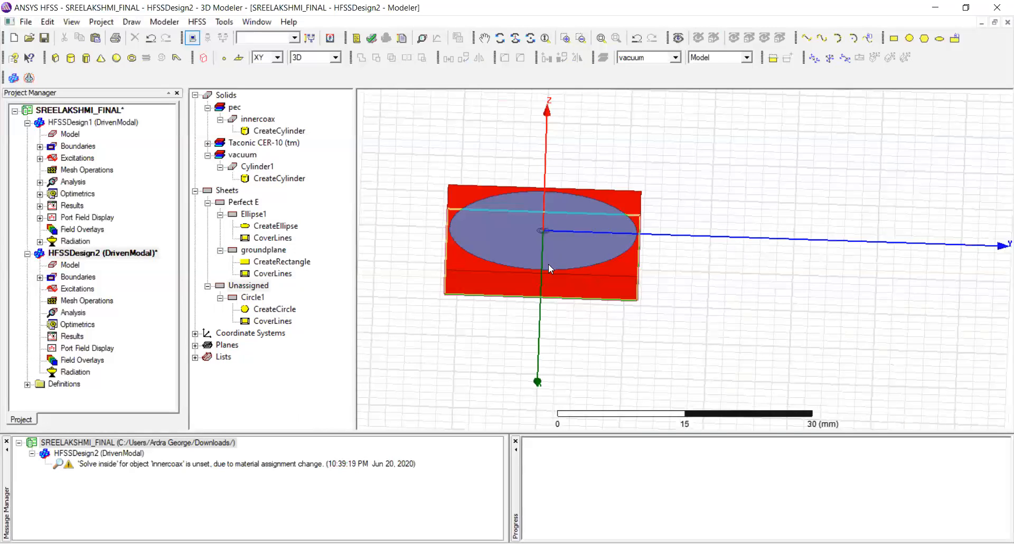
{"action": "scroll", "coordinate": [548, 264], "scroll_direction": "up", "scroll_amount": 3}
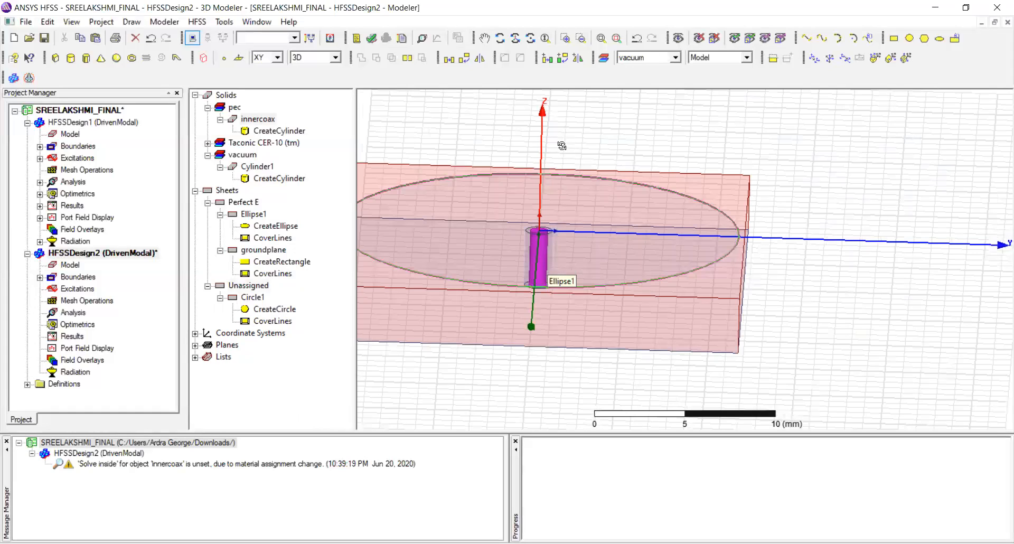
{"action": "left_click", "coordinate": [252, 250]}
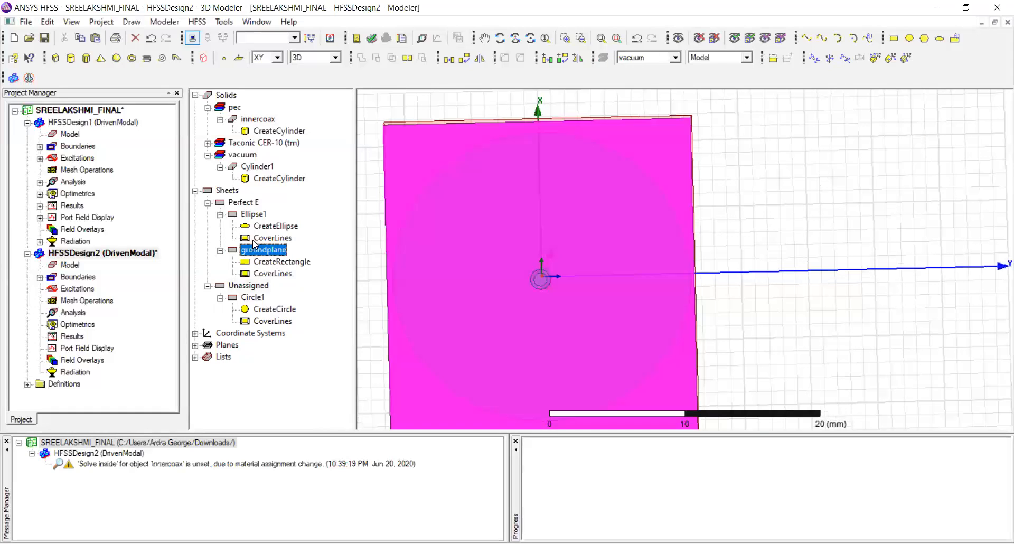
{"action": "left_click", "coordinate": [253, 297], "text": "ctrl"}
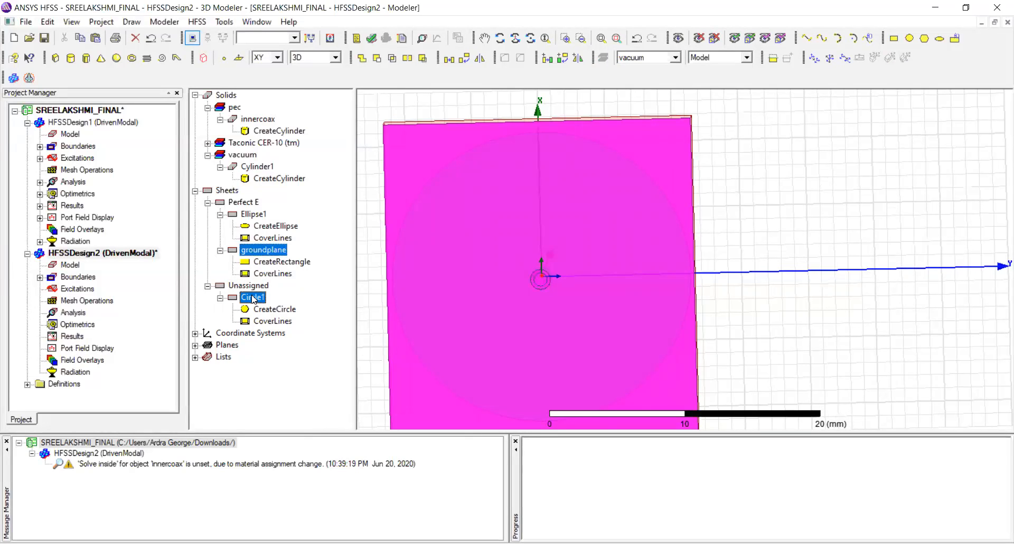
{"action": "left_click", "coordinate": [377, 60]}
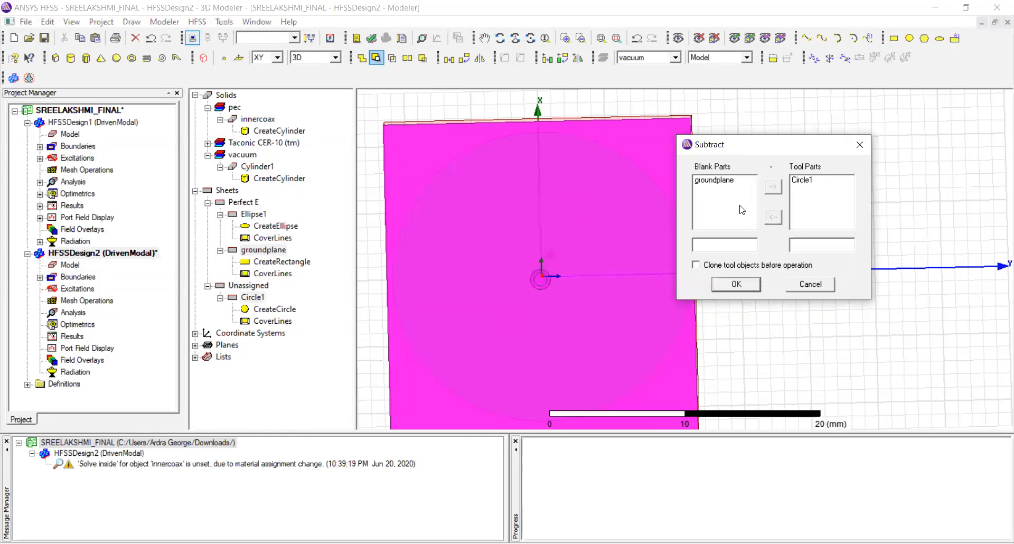
{"action": "left_click", "coordinate": [697, 265]}
{"action": "left_click", "coordinate": [736, 283]}
Assign a Perfect E boundary with the default name to Circle1, without an infinite ground plane
{"action": "left_click", "coordinate": [252, 310]}
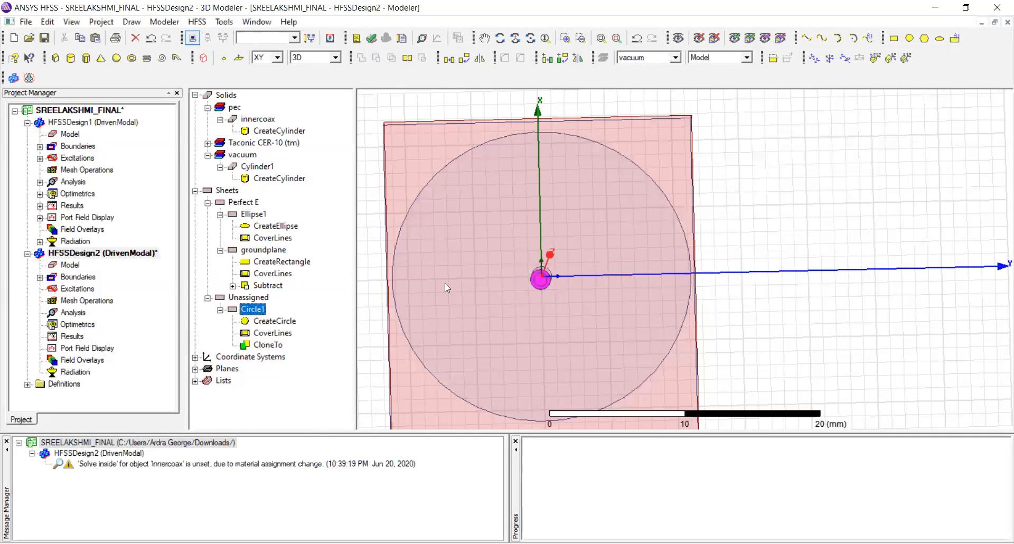
{"action": "right_click", "coordinate": [256, 312]}
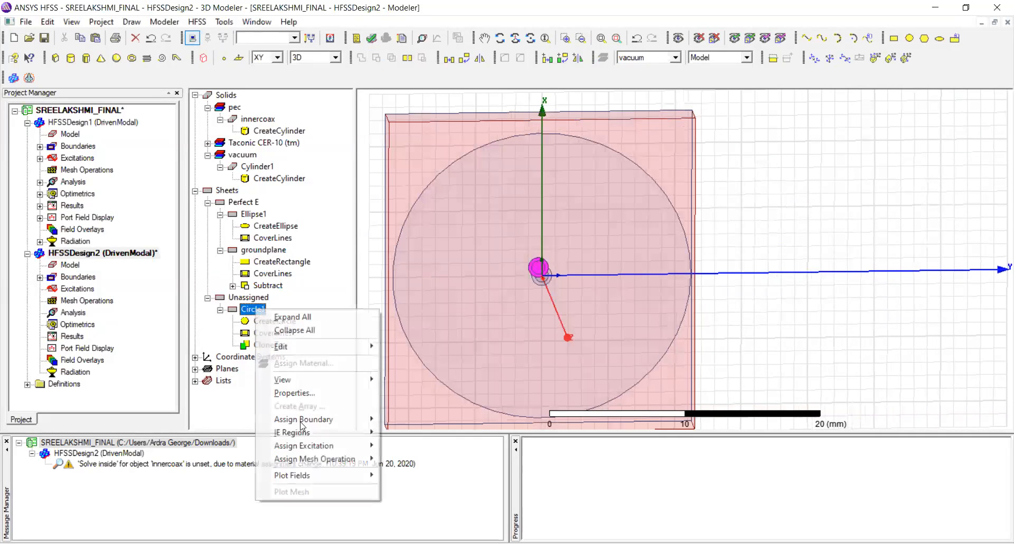
{"action": "left_click", "coordinate": [420, 270]}
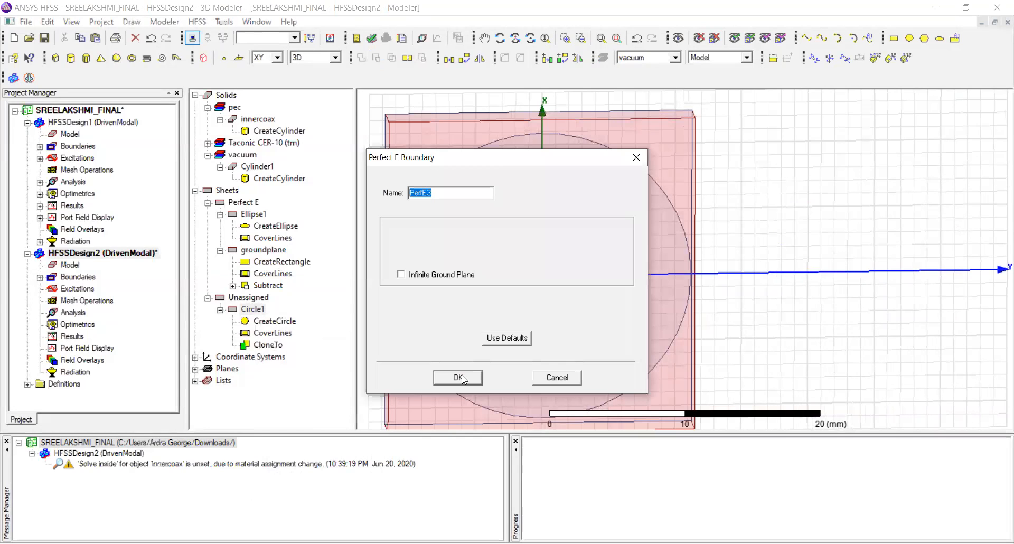
{"action": "left_click", "coordinate": [459, 377]}
{"action": "left_click", "coordinate": [207, 201]}
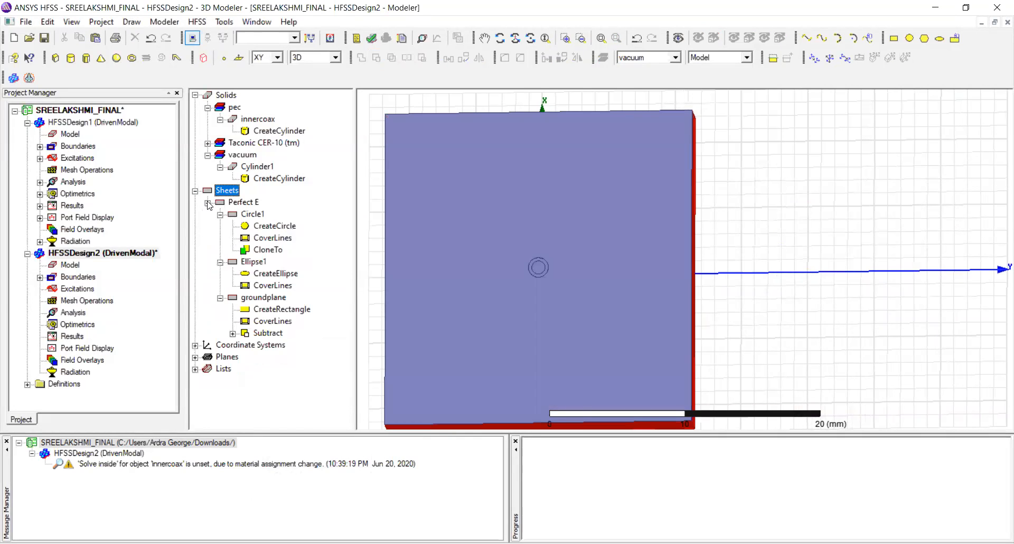
Delete the Subtract operation from groundplane and remove the leftover unassigned circle sheet
{"action": "left_click", "coordinate": [253, 214]}
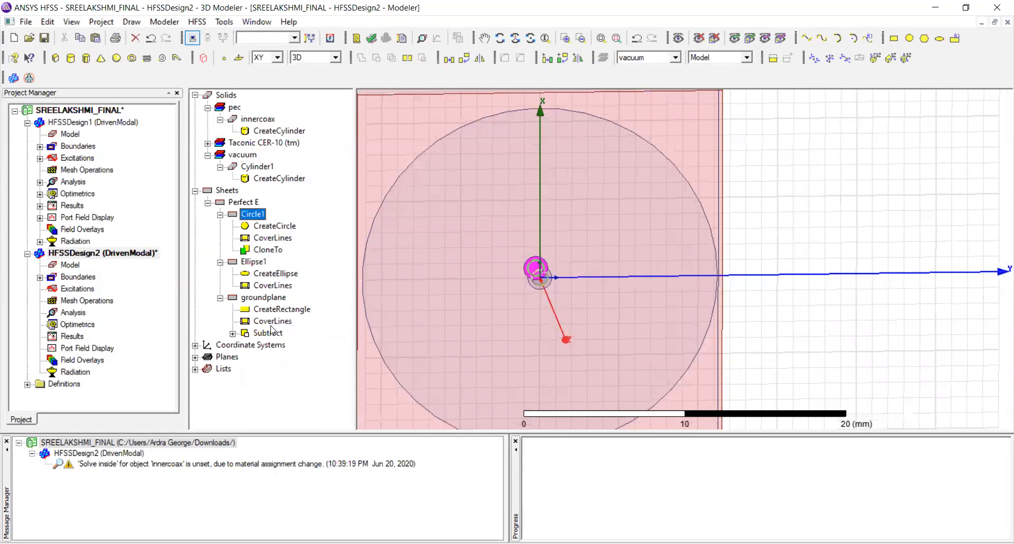
{"action": "scroll", "coordinate": [232, 334], "scroll_direction": "up", "scroll_amount": 1}
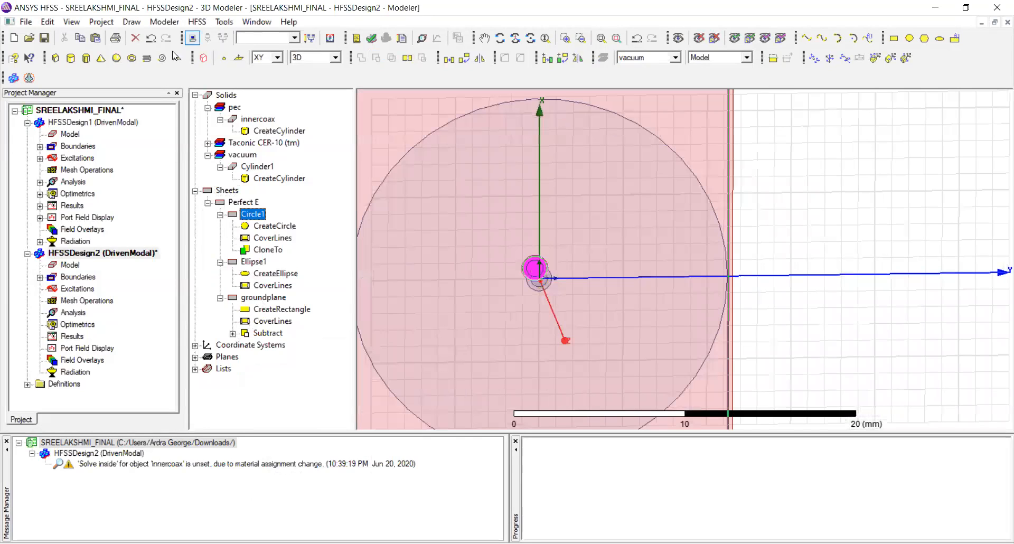
{"action": "left_click", "coordinate": [150, 39]}
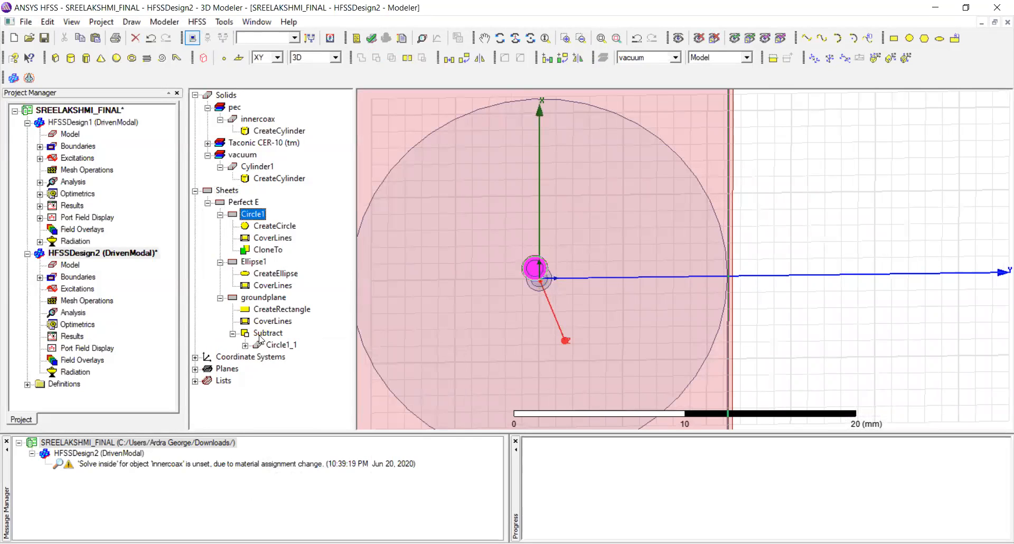
{"action": "left_click", "coordinate": [262, 337]}
{"action": "key", "text": "Delete"}
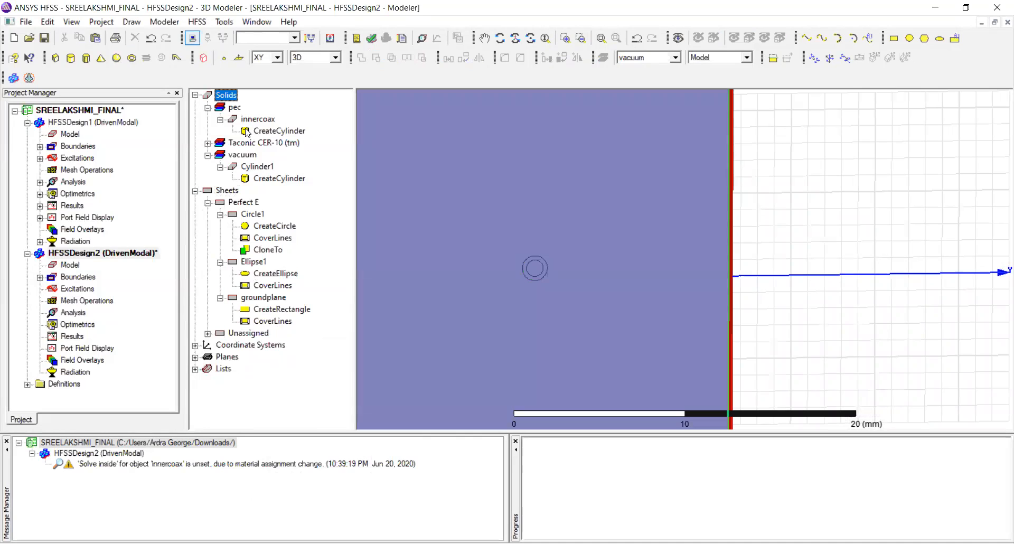
{"action": "left_click", "coordinate": [208, 334]}
{"action": "left_click", "coordinate": [252, 345]}
{"action": "key", "text": "Delete"}
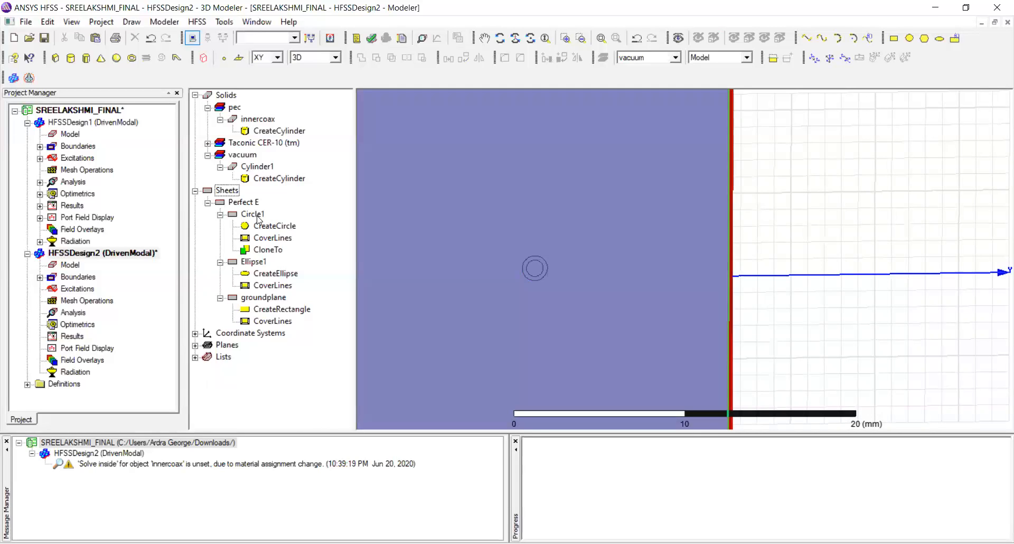
Try to subtract Circle1 from groundplane without cloning the tool object, and undo the subtraction
{"action": "left_click", "coordinate": [263, 298]}
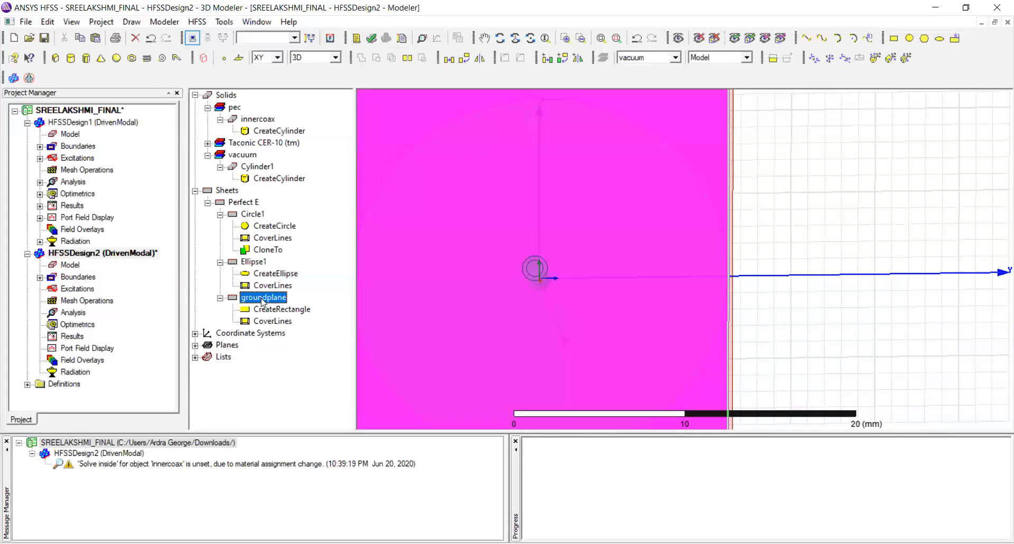
{"action": "left_click", "coordinate": [257, 216], "text": "ctrl"}
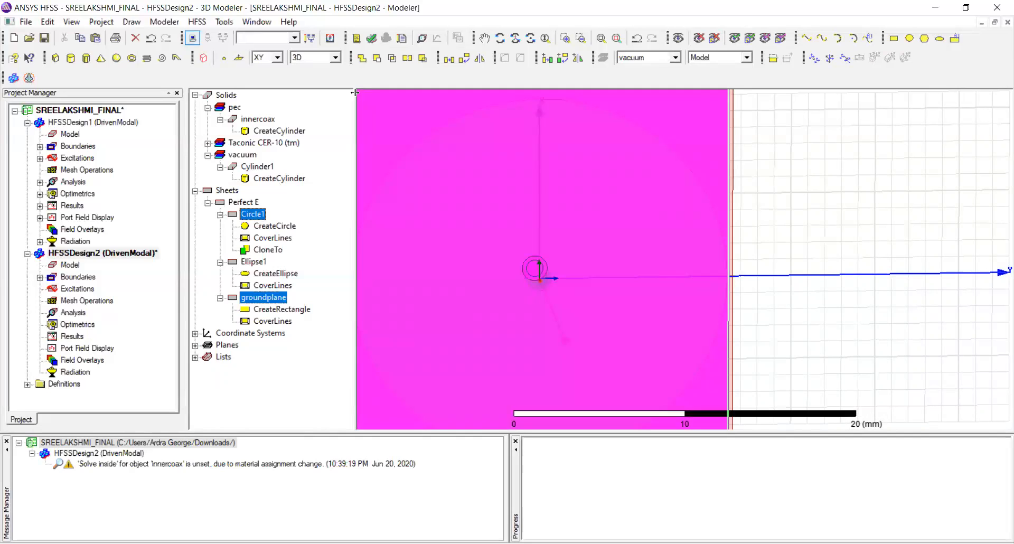
{"action": "left_click", "coordinate": [376, 58]}
{"action": "left_click", "coordinate": [470, 337]}
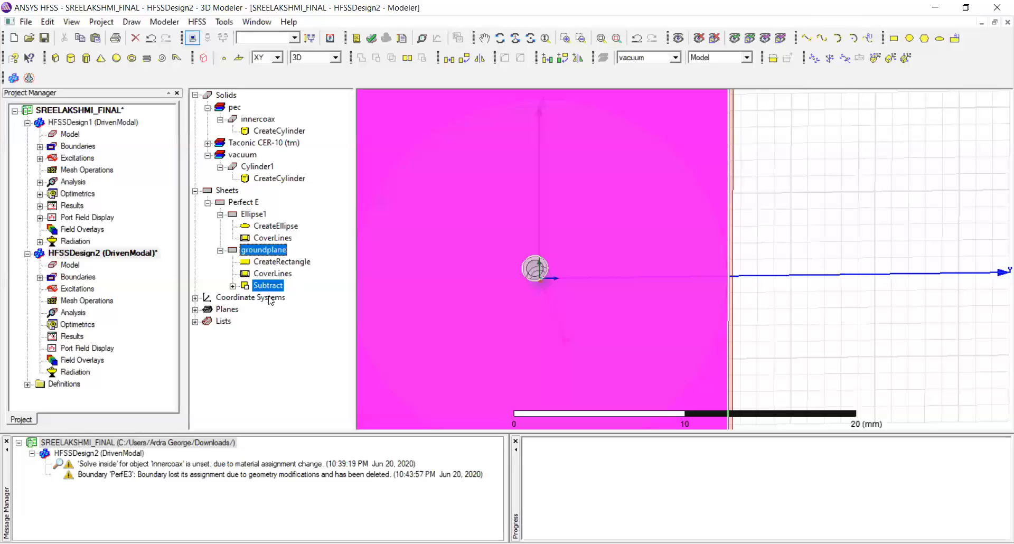
{"action": "left_click", "coordinate": [278, 297]}
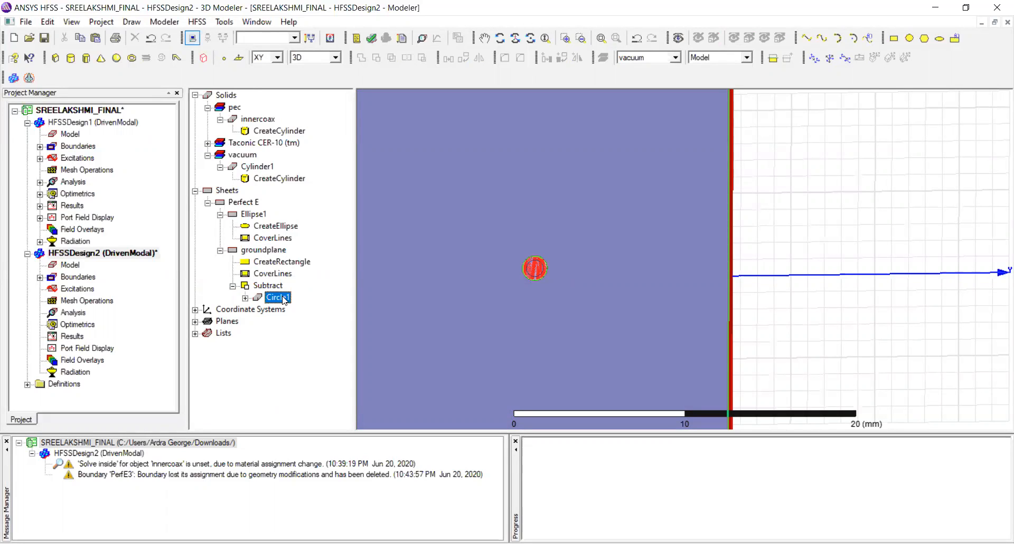
{"action": "left_click", "coordinate": [151, 38]}
Subtract Circle1 as the tool part from groundplane with tool objects cloned before the operation
{"action": "left_click", "coordinate": [280, 297]}
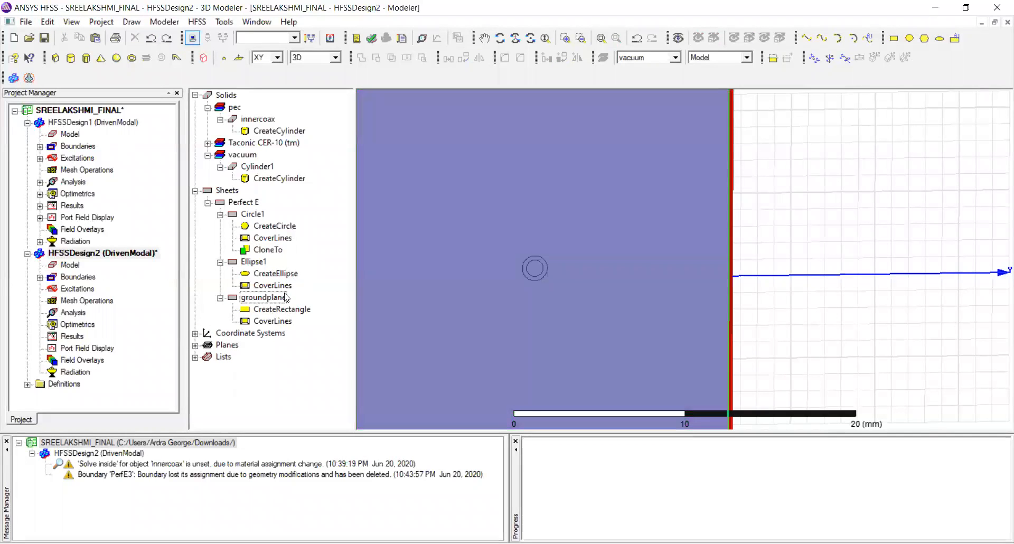
{"action": "left_click", "coordinate": [258, 214], "text": "ctrl"}
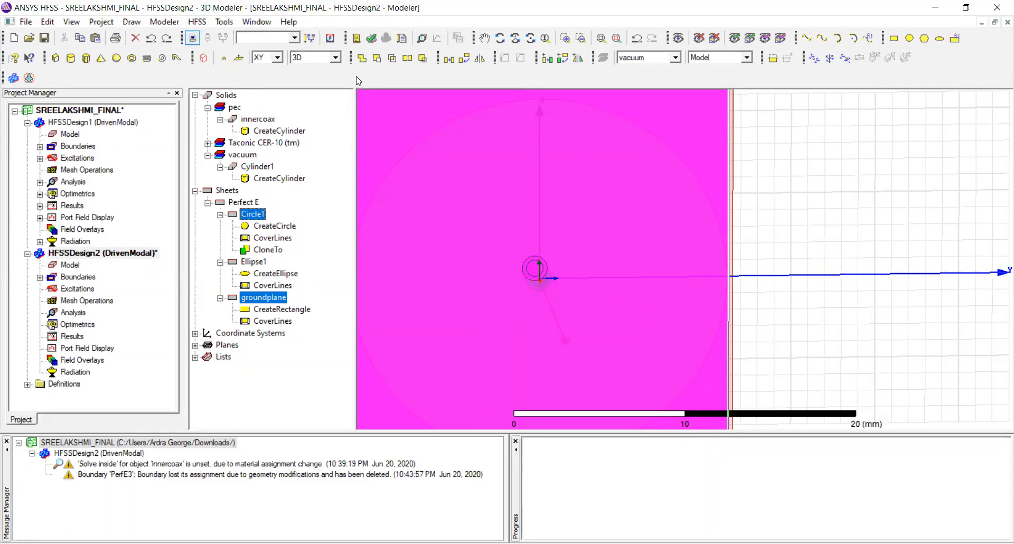
{"action": "left_click", "coordinate": [376, 58]}
{"action": "left_click", "coordinate": [429, 317]}
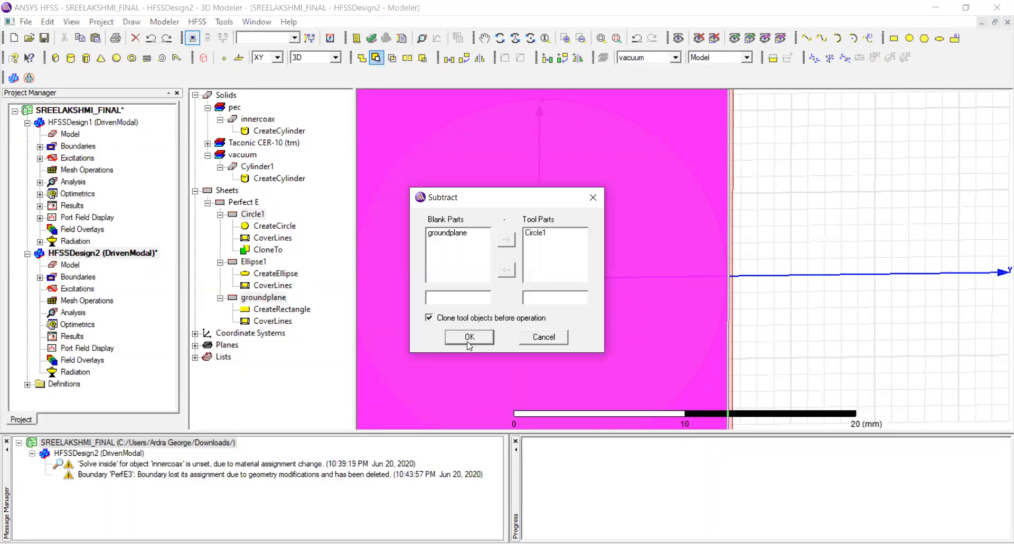
{"action": "left_click", "coordinate": [470, 338]}
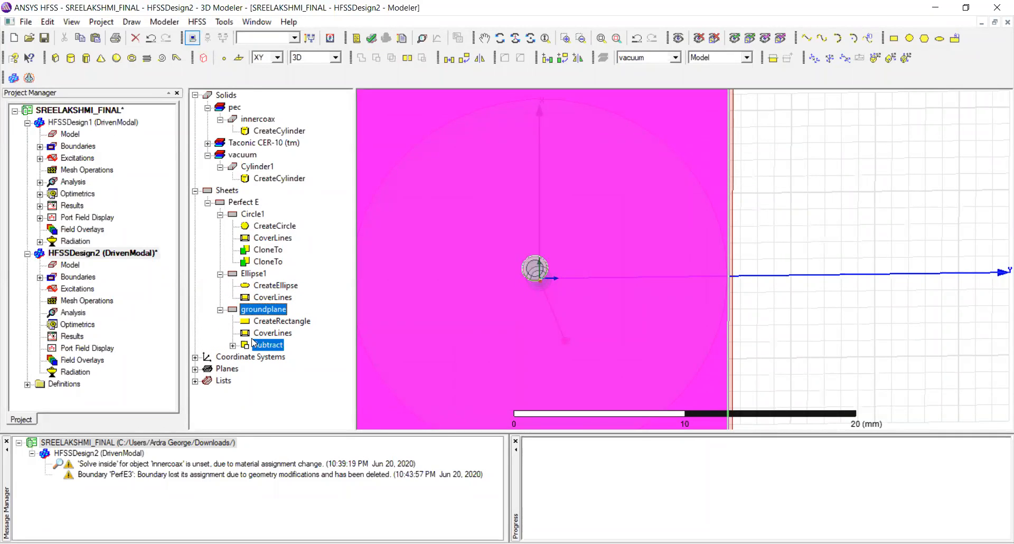
Examine how Circle1 and Cylinder1 line up at the feed between the patch and the ground plane
{"action": "left_click", "coordinate": [252, 215]}
{"action": "left_click_drag", "start_coordinate": [559, 281], "coordinate": [565, 362], "text": "alt"}
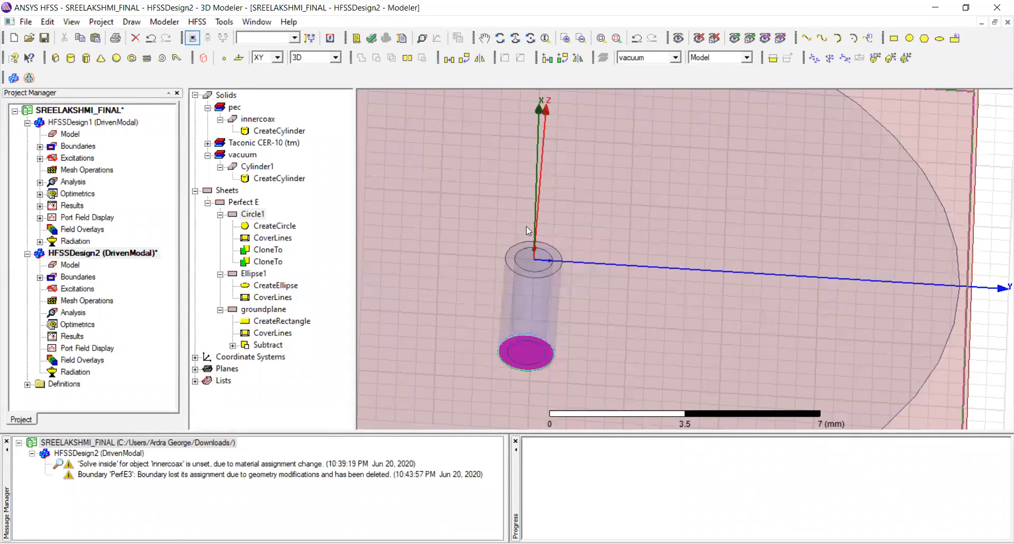
{"action": "left_click", "coordinate": [250, 145]}
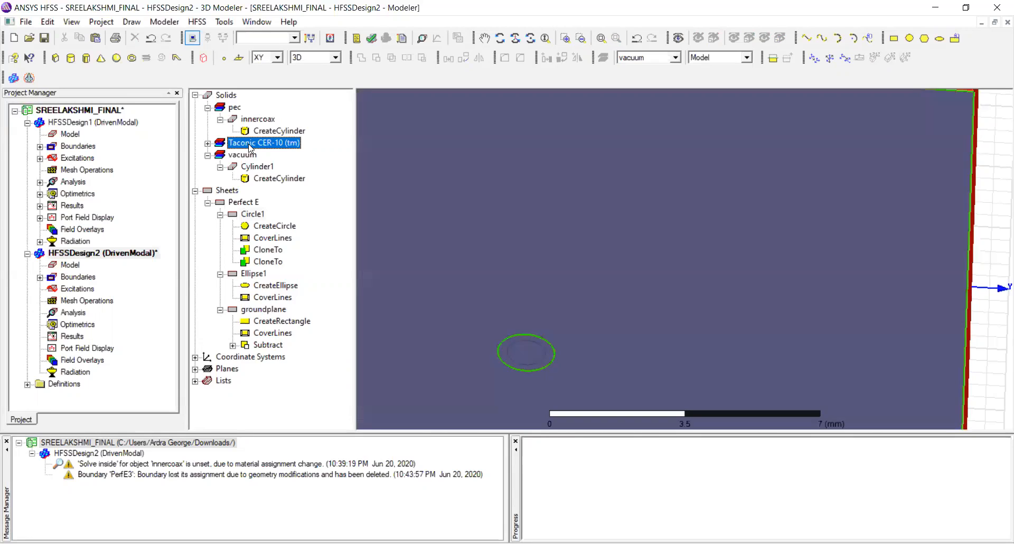
{"action": "left_click", "coordinate": [208, 143]}
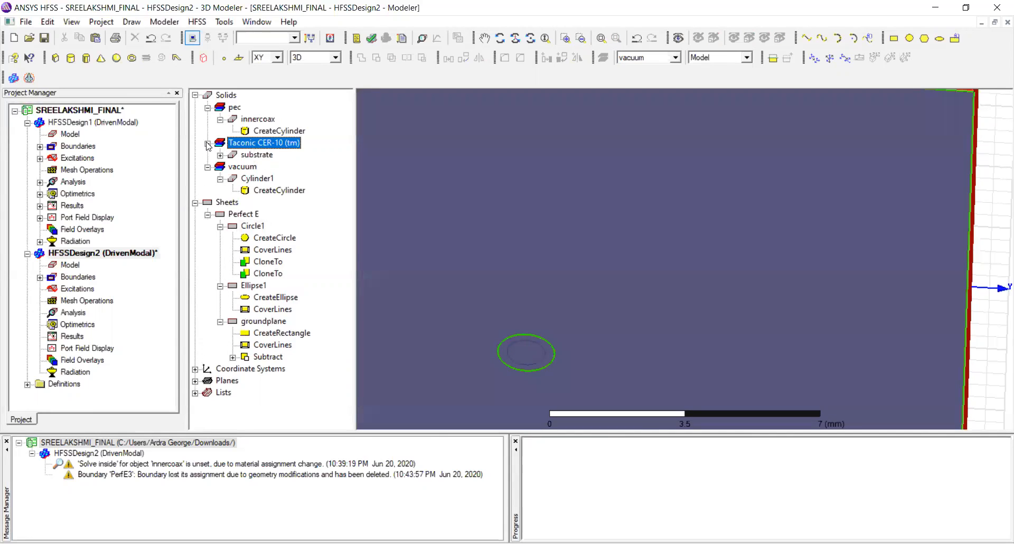
{"action": "left_click", "coordinate": [265, 182]}
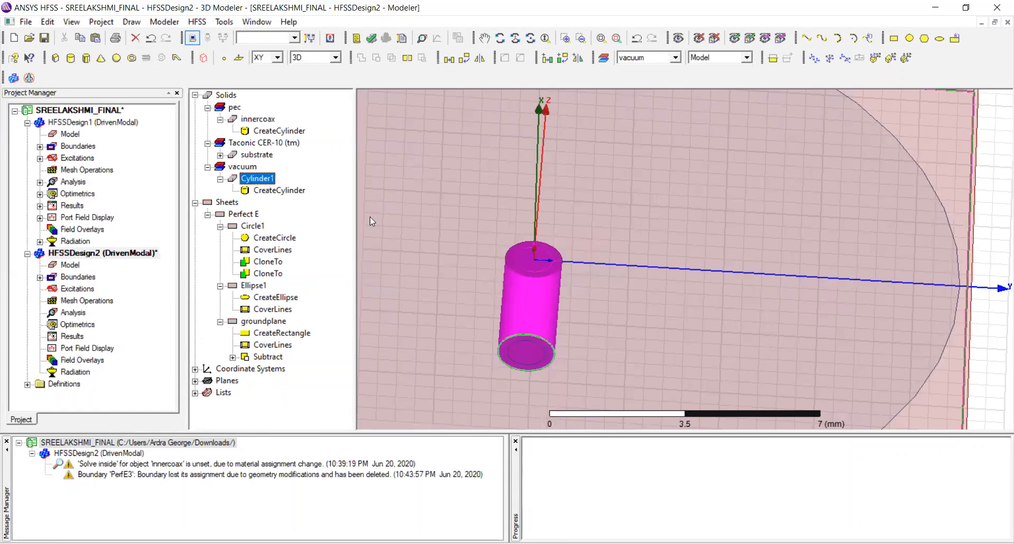
{"action": "middle_click_drag", "start_coordinate": [504, 210], "coordinate": [503, 180]}
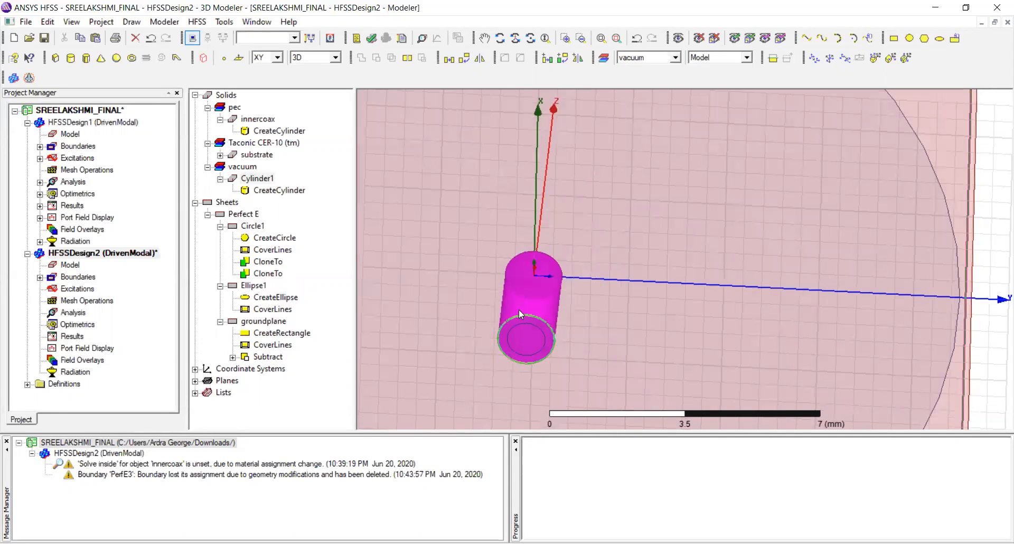
Assign the Teflon (tm) material with relative permittivity 2.1 to Cylinder1
{"action": "left_click", "coordinate": [264, 181]}
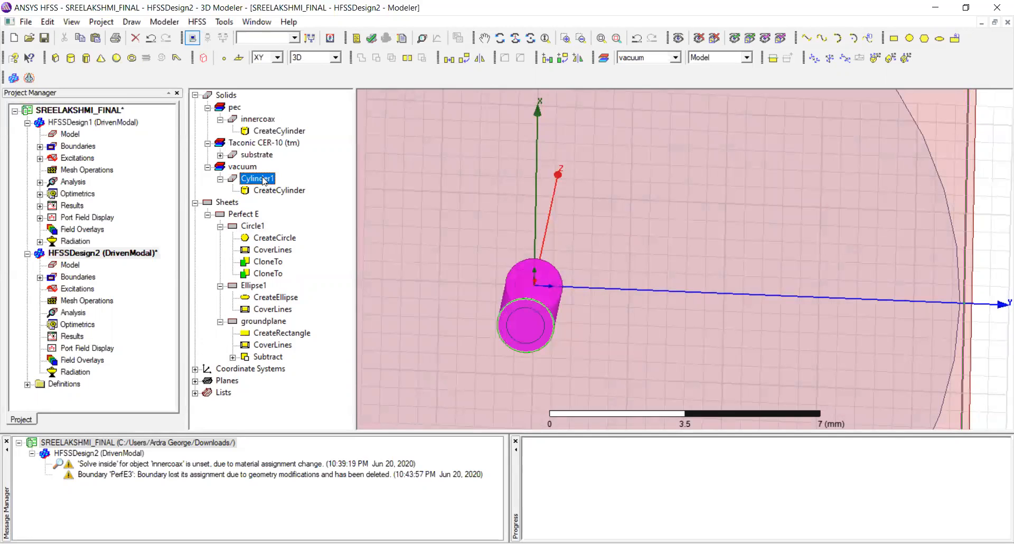
{"action": "right_click", "coordinate": [264, 180]}
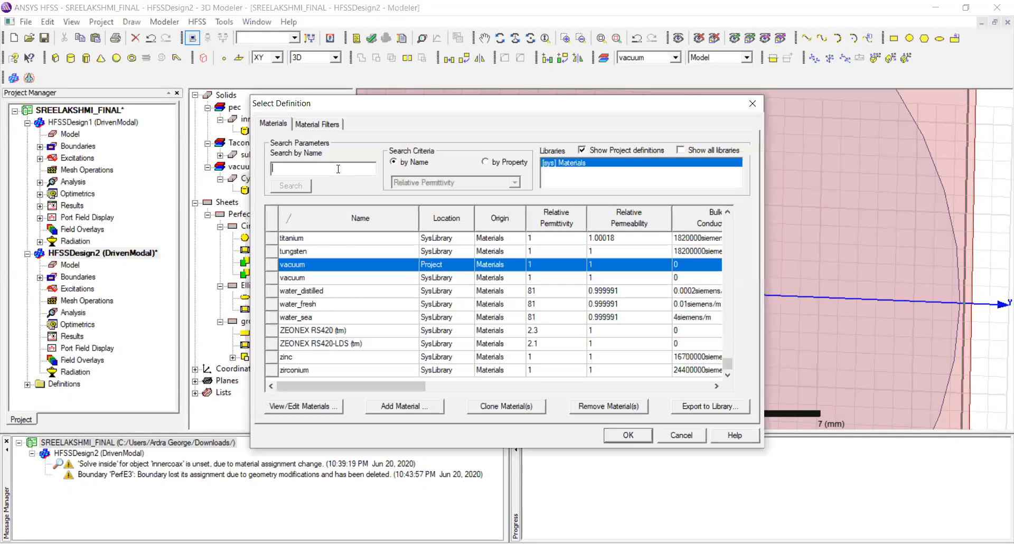
{"action": "type", "text": "teflon"}
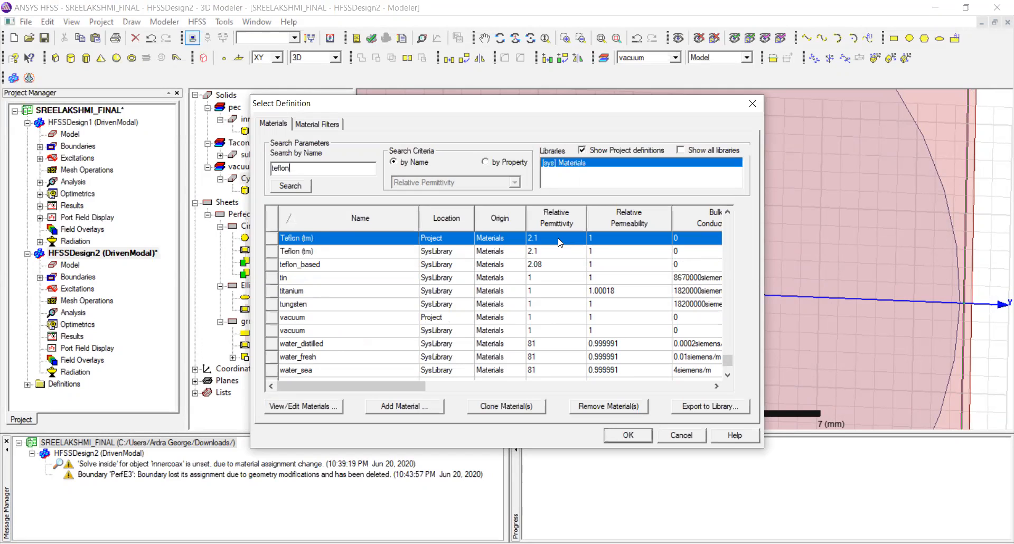
{"action": "left_click", "coordinate": [628, 435]}
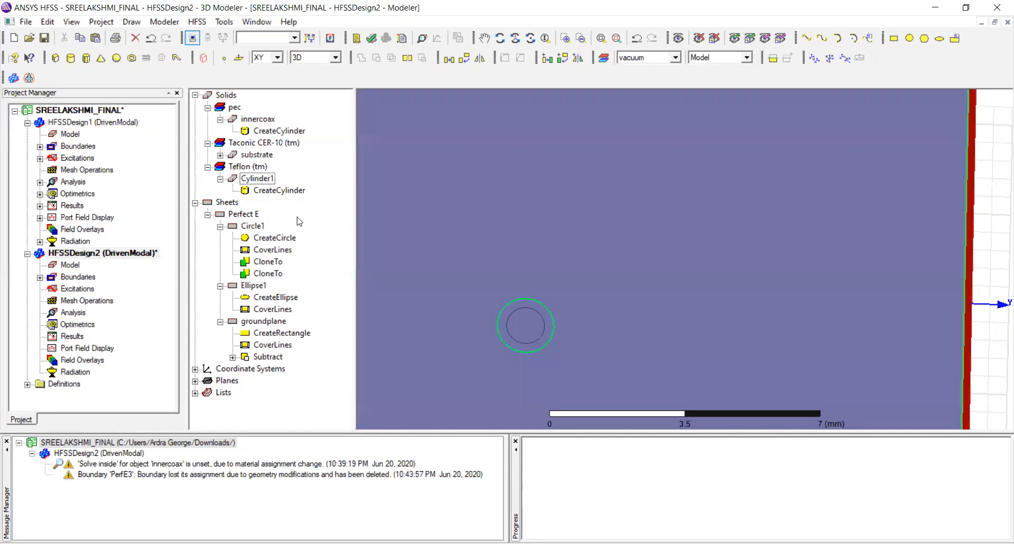
{"action": "left_click", "coordinate": [264, 178]}
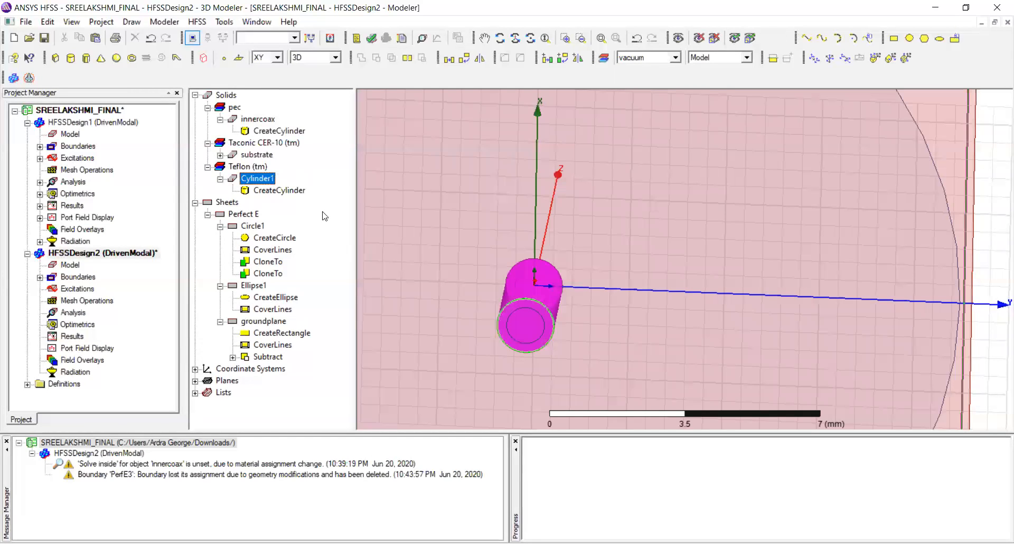
{"action": "left_click", "coordinate": [292, 160]}
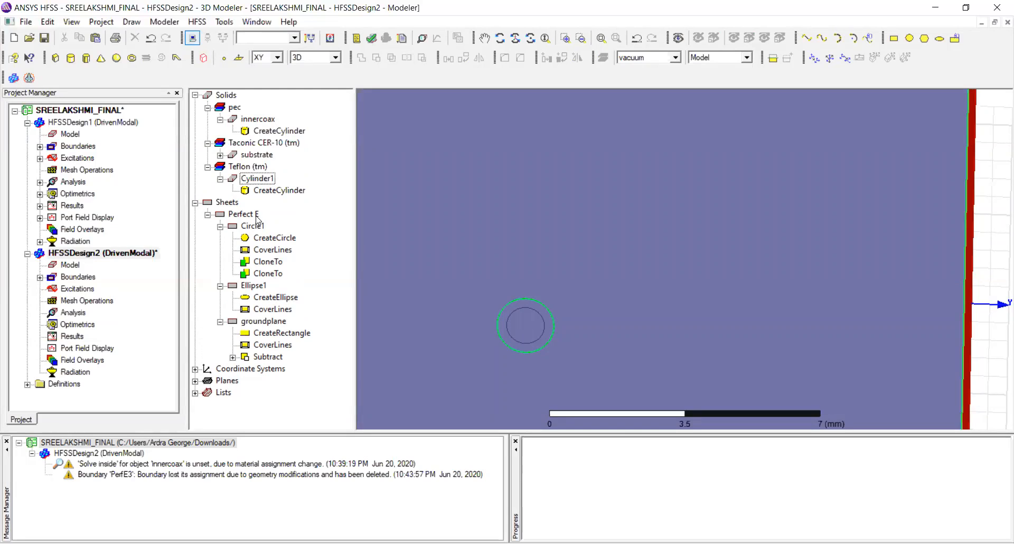
Subtract Cylinder1 and innercoax as tool parts from the substrate, cloning the tool objects before the operation
{"action": "left_click", "coordinate": [221, 154]}
{"action": "left_click", "coordinate": [257, 155]}
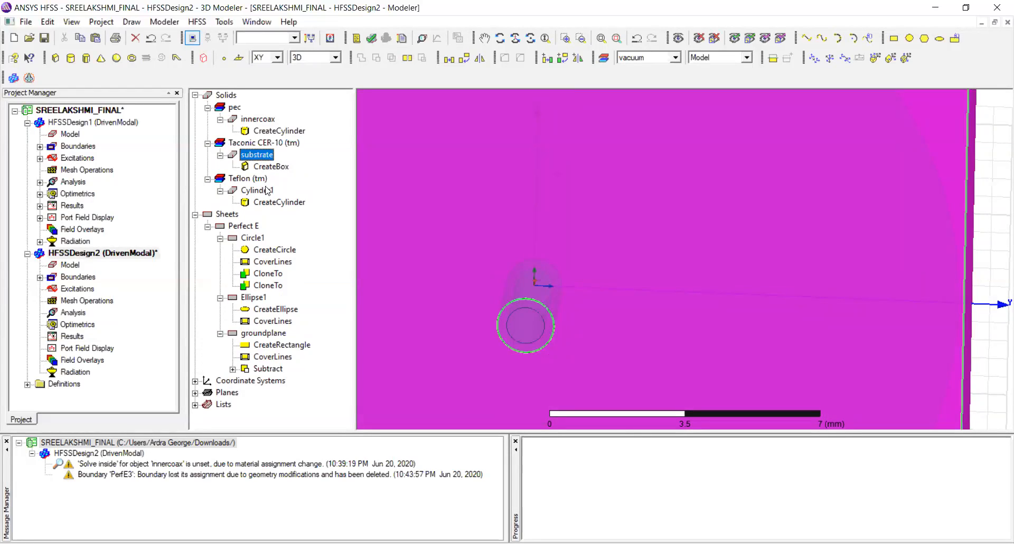
{"action": "left_click", "coordinate": [257, 190], "text": "ctrl"}
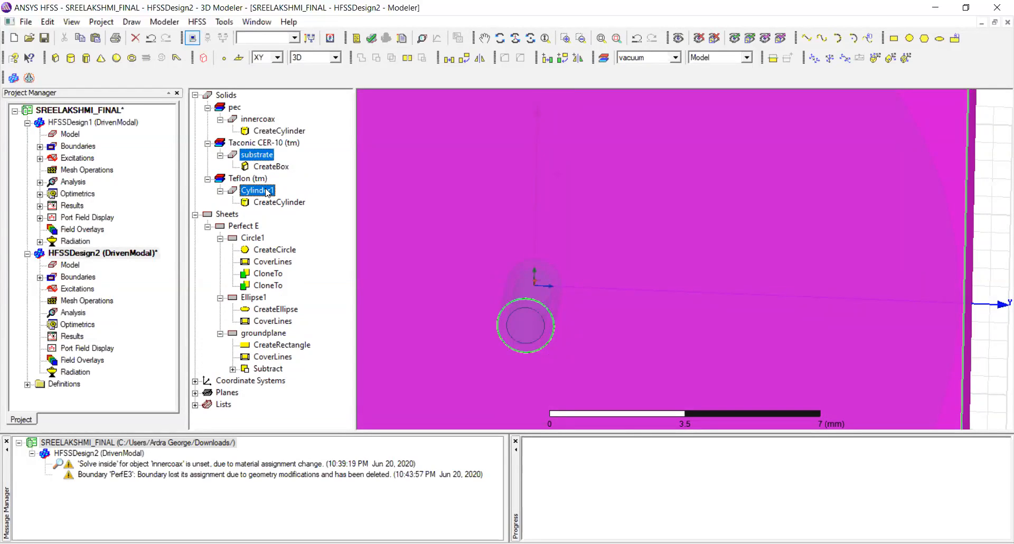
{"action": "left_click", "coordinate": [264, 122], "text": "ctrl"}
{"action": "left_click", "coordinate": [376, 57]}
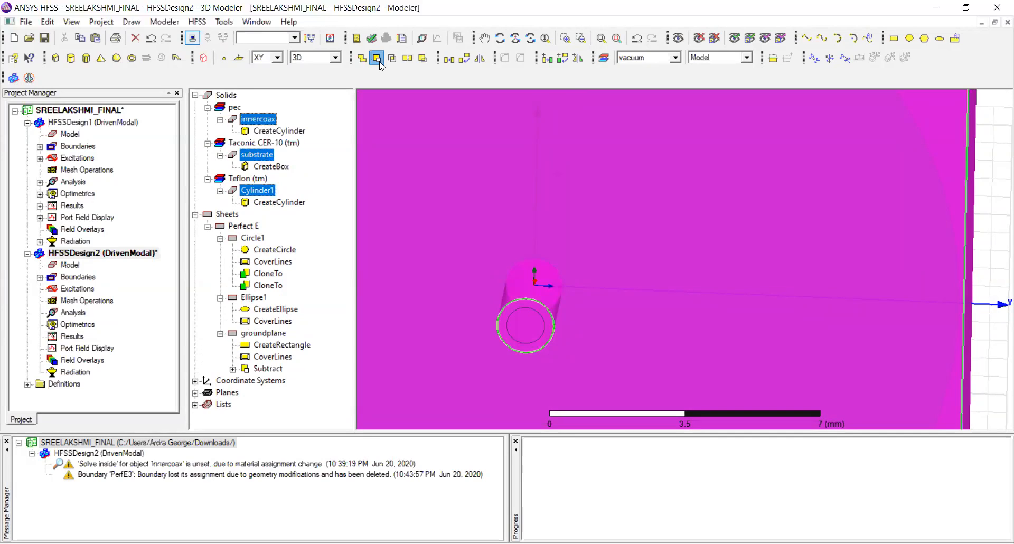
{"action": "left_click", "coordinate": [467, 338]}
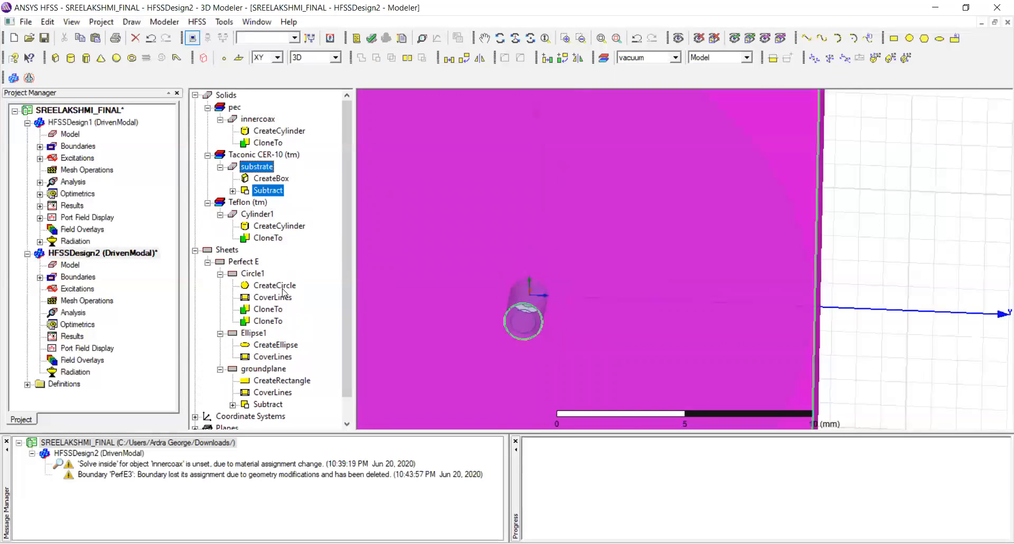
Examine how Circle1, the Teflon cylinder and innercoax overlap at the feed end
{"action": "scroll", "coordinate": [217, 244], "scroll_direction": "down", "scroll_amount": 1}
{"action": "left_click", "coordinate": [557, 302]}
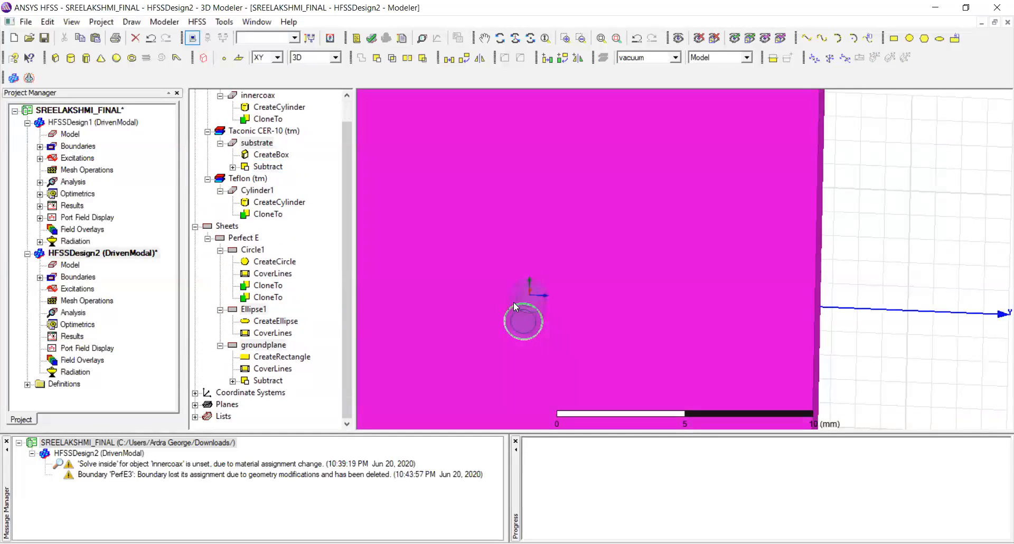
{"action": "left_click", "coordinate": [252, 250]}
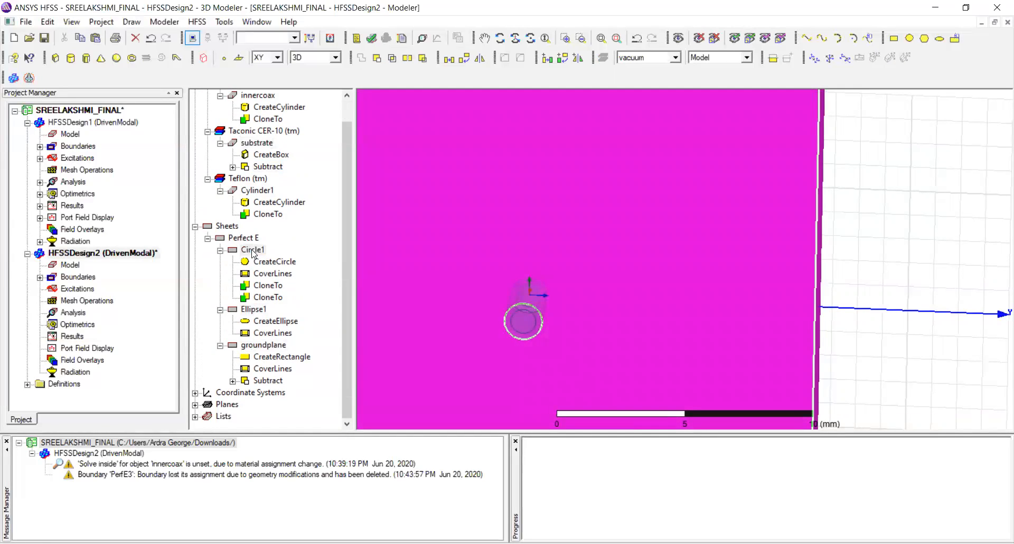
{"action": "scroll", "coordinate": [567, 305], "scroll_direction": "up", "scroll_amount": 2}
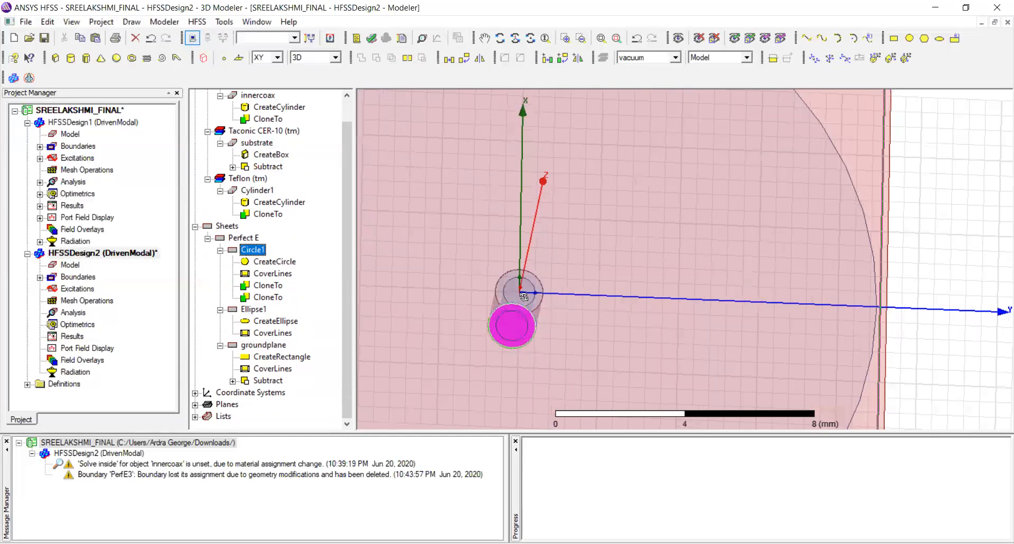
{"action": "left_click_drag", "start_coordinate": [419, 362], "coordinate": [523, 336]}
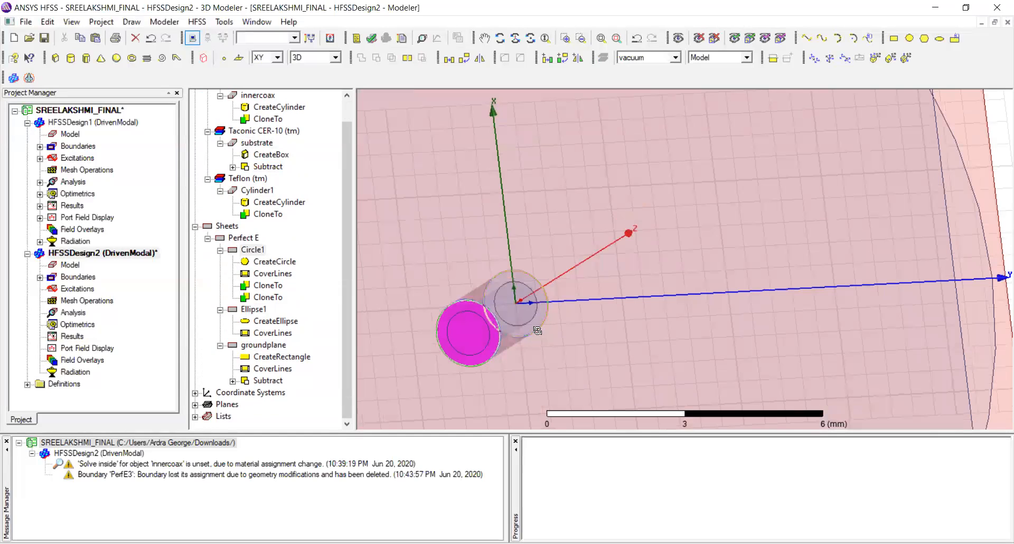
{"action": "left_click_drag", "start_coordinate": [477, 312], "coordinate": [475, 312]}
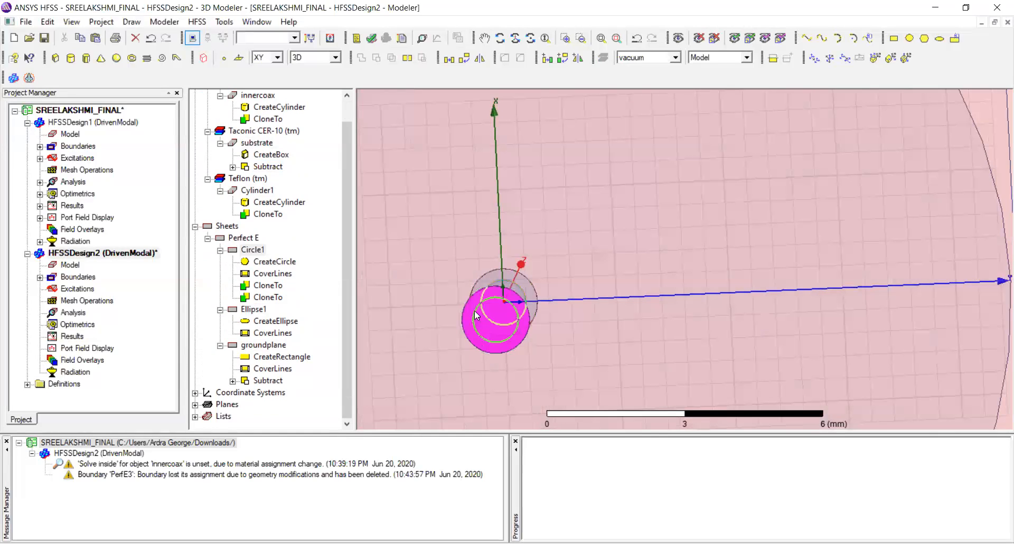
{"action": "key", "text": "b"}
{"action": "key", "text": "b"}
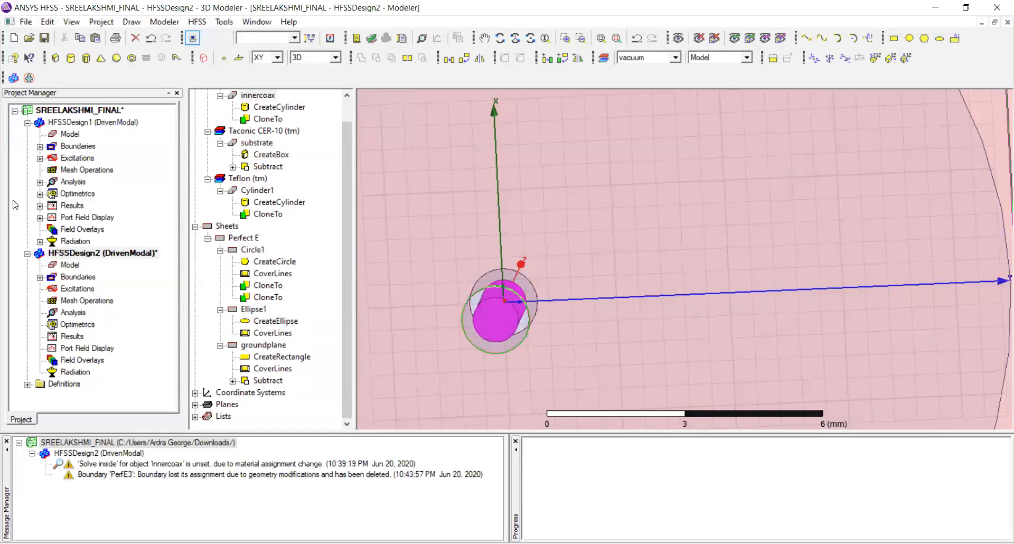
Switch to HFSSDesign1 and examine the Subtract histories of its Teflon cylinder, Box1 and Ellipse1
{"action": "left_click", "coordinate": [75, 122]}
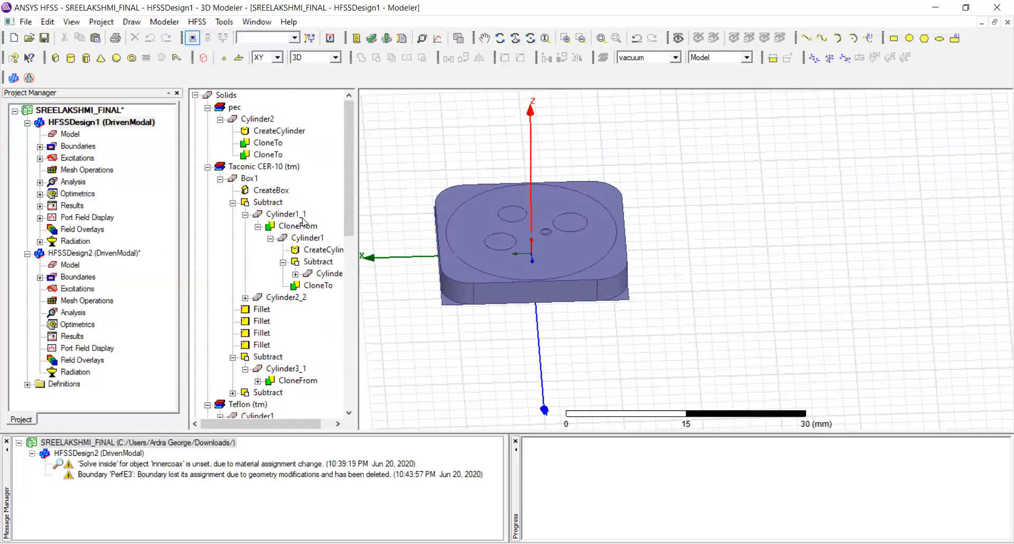
{"action": "scroll", "coordinate": [292, 301], "scroll_direction": "down", "scroll_amount": 5}
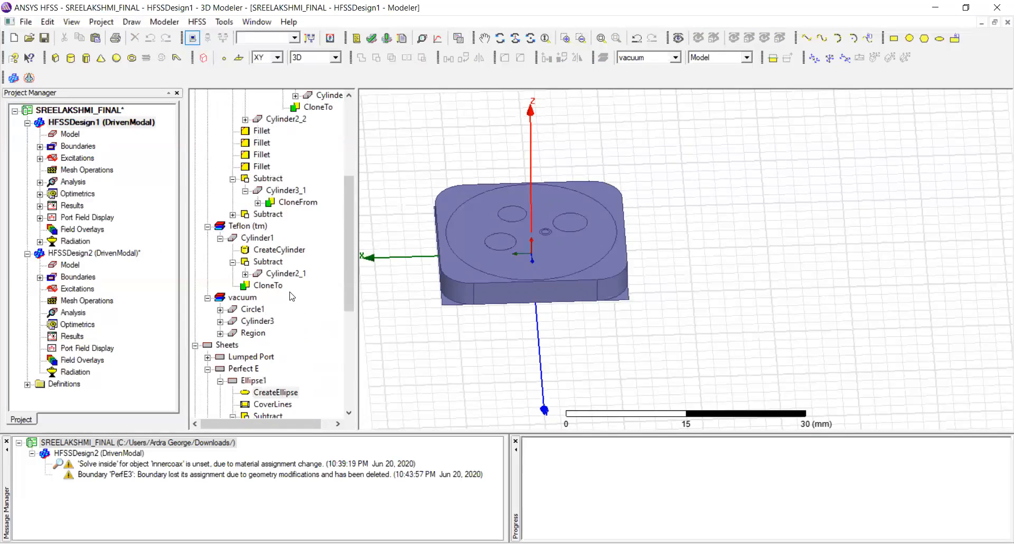
{"action": "left_click", "coordinate": [262, 227]}
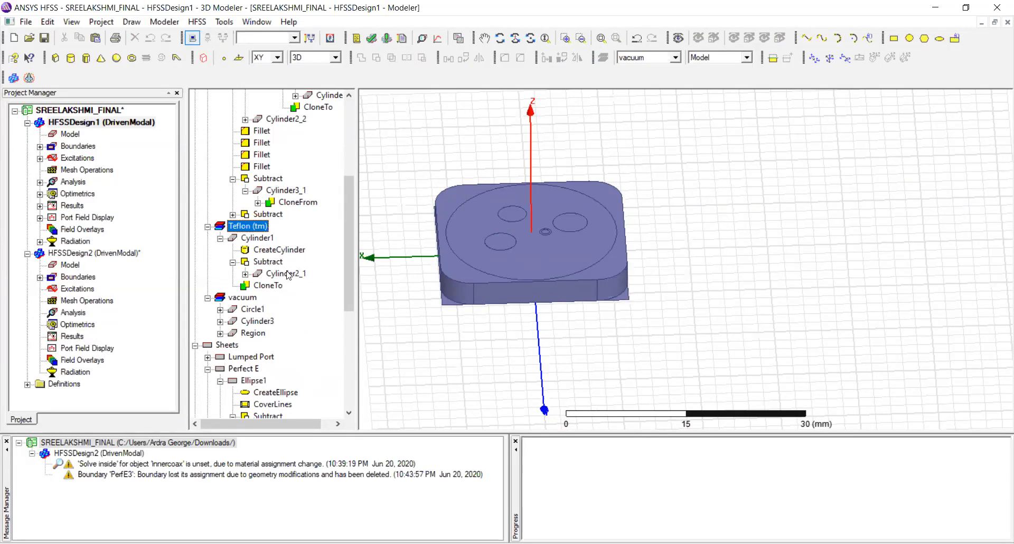
{"action": "left_click", "coordinate": [245, 274]}
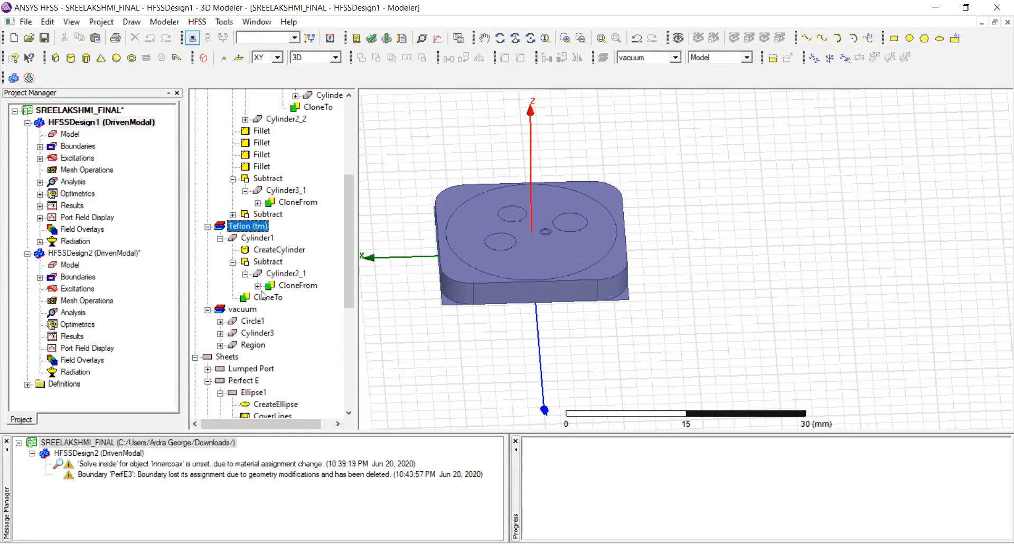
{"action": "left_click", "coordinate": [258, 286]}
{"action": "scroll", "coordinate": [285, 310], "scroll_direction": "up", "scroll_amount": 3}
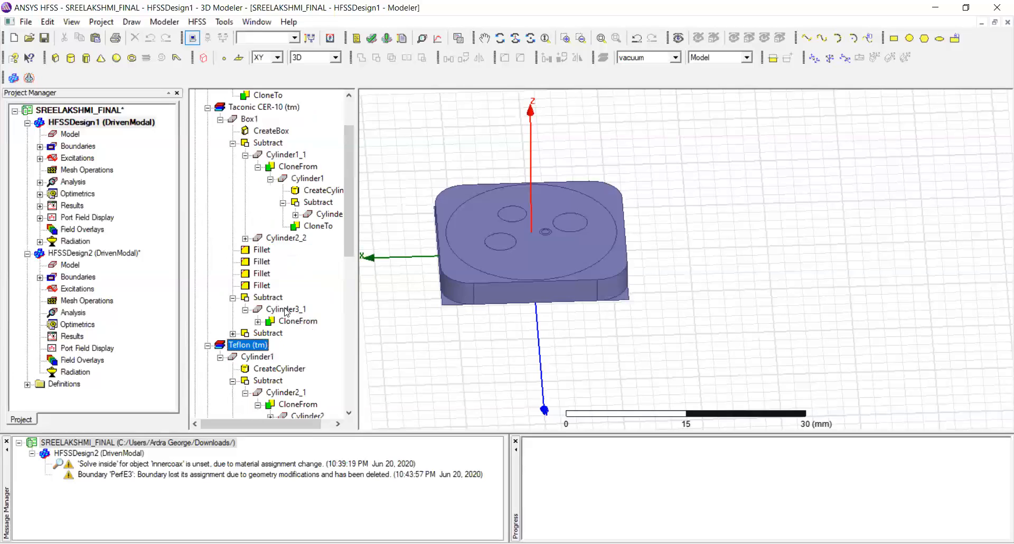
{"action": "scroll", "coordinate": [285, 310], "scroll_direction": "up", "scroll_amount": 2}
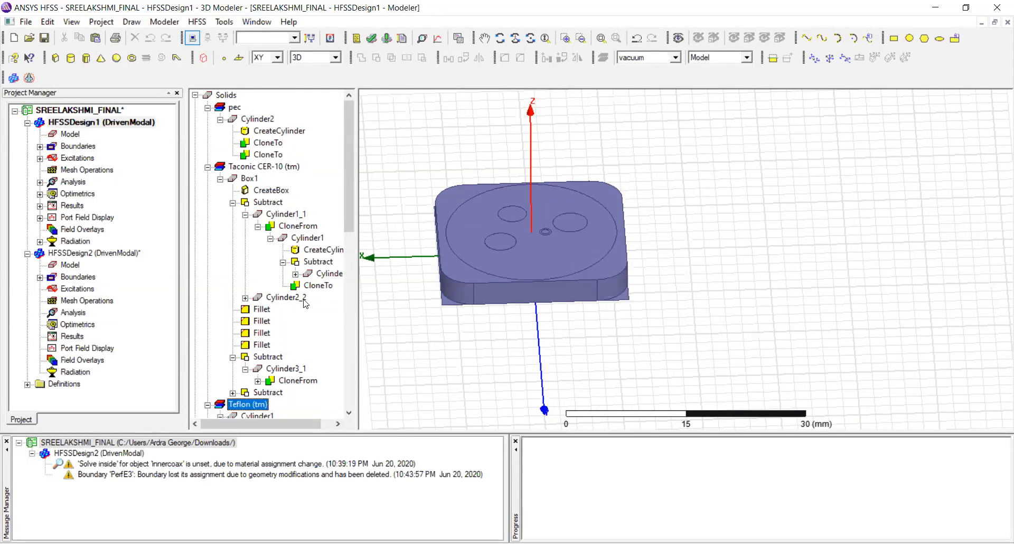
{"action": "scroll", "coordinate": [304, 303], "scroll_direction": "down", "scroll_amount": 10}
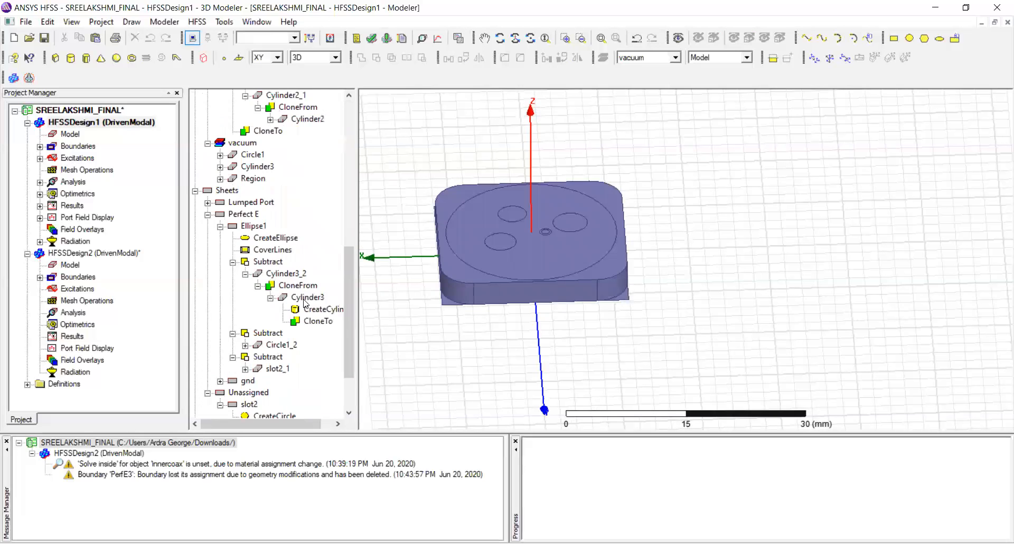
{"action": "scroll", "coordinate": [304, 302], "scroll_direction": "up", "scroll_amount": 5}
Examine which face of the coaxial feed carries port excitation 1 in HFSSDesign1
{"action": "left_click", "coordinate": [39, 158]}
{"action": "left_click", "coordinate": [66, 169]}
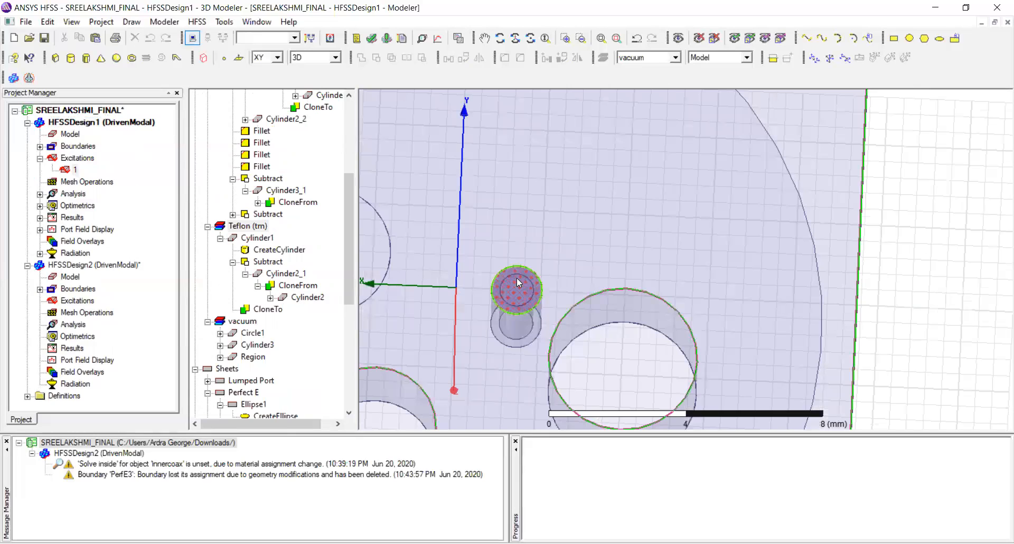
{"action": "middle_click_drag", "start_coordinate": [516, 446], "coordinate": [520, 324]}
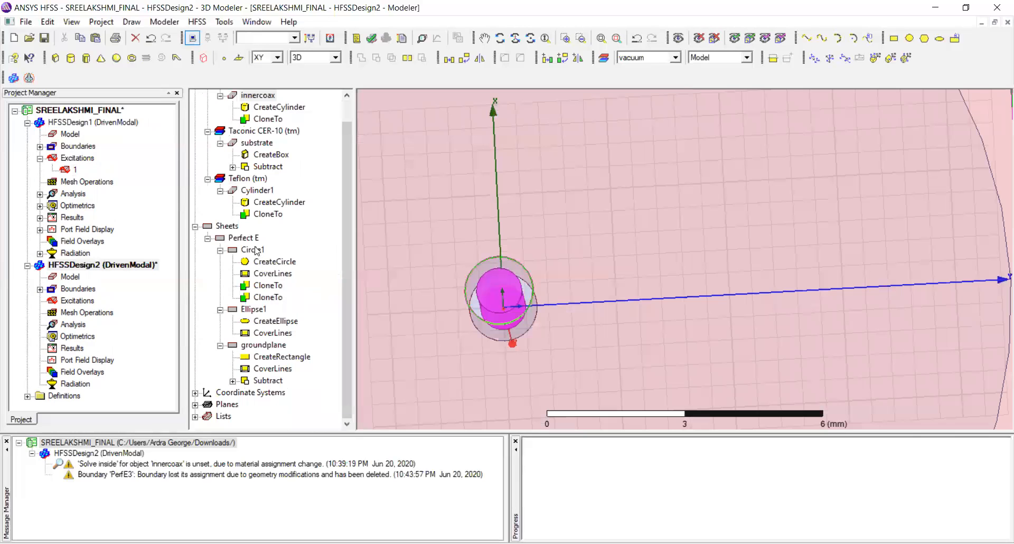
Try to assign a lumped port to Circle1 in HFSSDesign2, choosing a new integration line for mode 1
{"action": "left_click_drag", "start_coordinate": [522, 310], "coordinate": [578, 305], "text": "alt"}
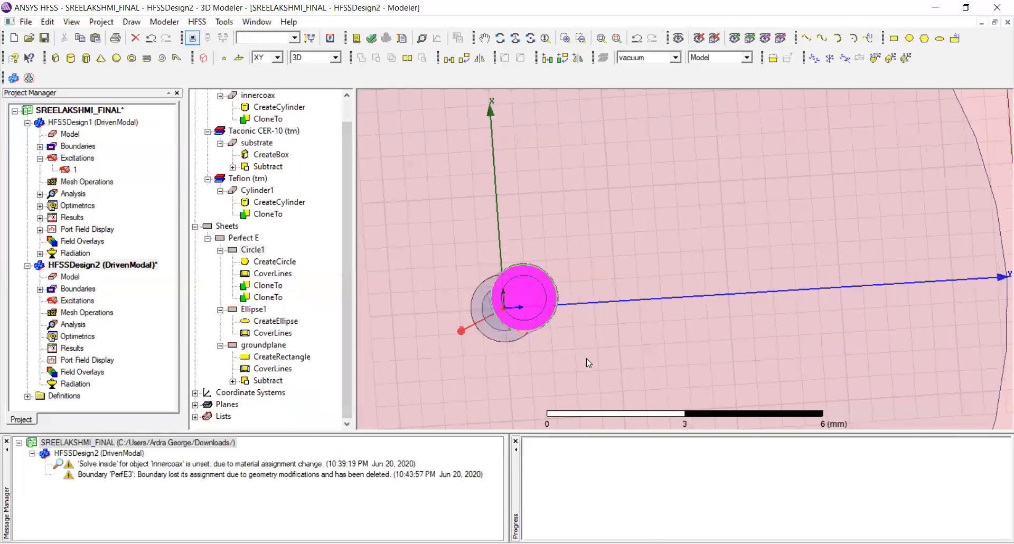
{"action": "right_click", "coordinate": [522, 290]}
{"action": "mouse_move", "coordinate": [610, 471]}
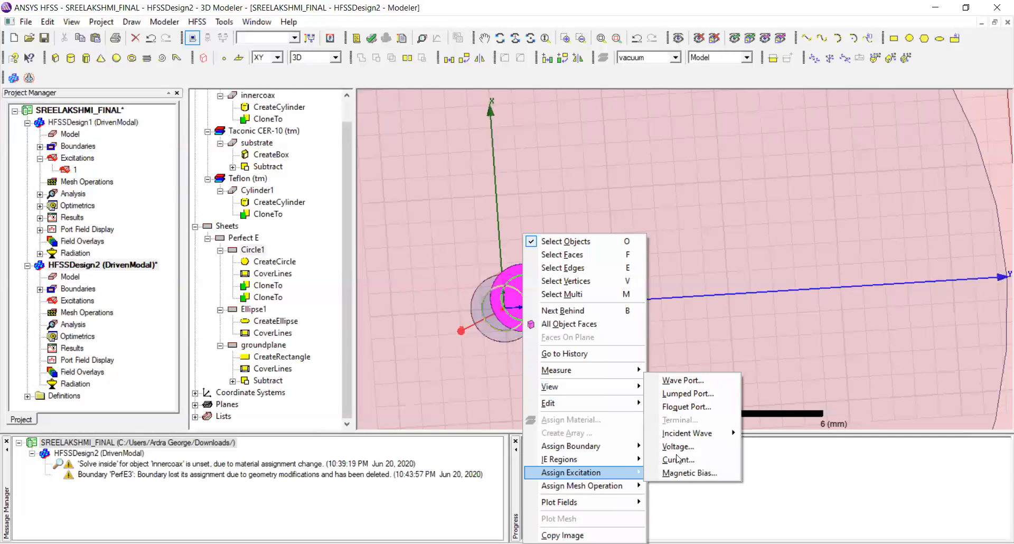
{"action": "key", "text": "Return"}
{"action": "left_click", "coordinate": [349, 399]}
{"action": "left_click", "coordinate": [212, 171]}
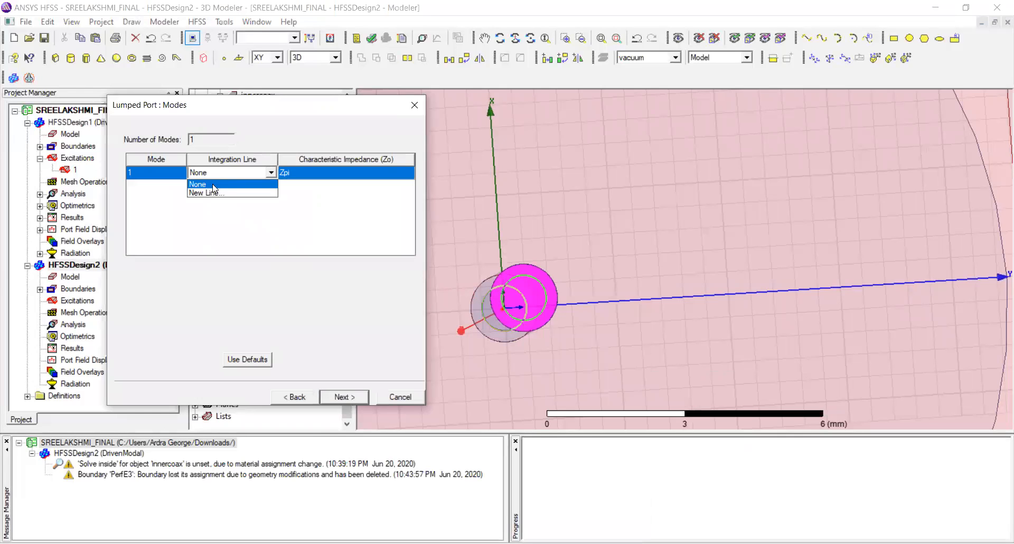
{"action": "left_click", "coordinate": [213, 188]}
{"action": "left_click", "coordinate": [212, 180]}
{"action": "left_click", "coordinate": [212, 172]}
Draw the port's integration line from Circle1's centre 0.75 mm along Y to its outer edge, and cancel the port
{"action": "scroll", "coordinate": [573, 294], "scroll_direction": "up", "scroll_amount": 2}
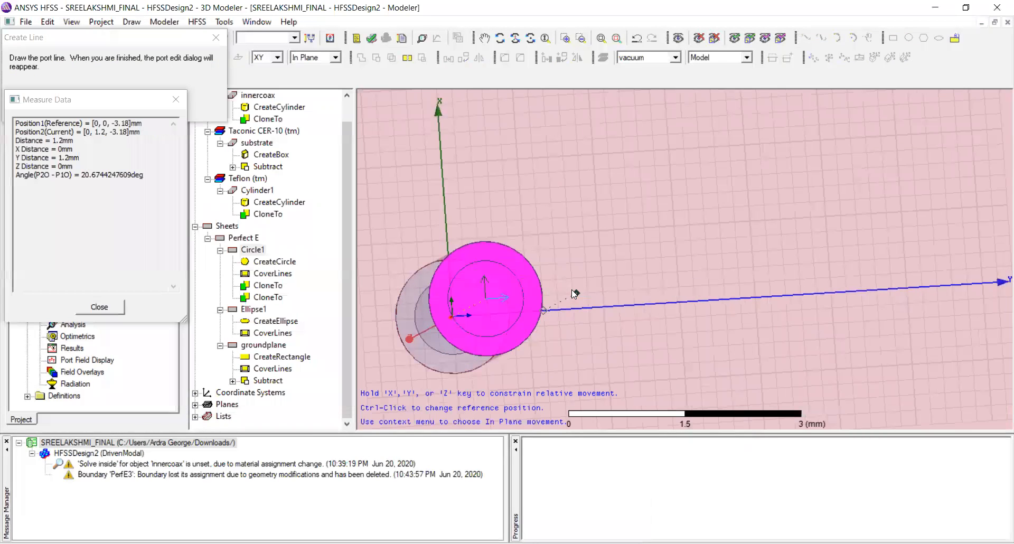
{"action": "scroll", "coordinate": [573, 291], "scroll_direction": "up", "scroll_amount": 1}
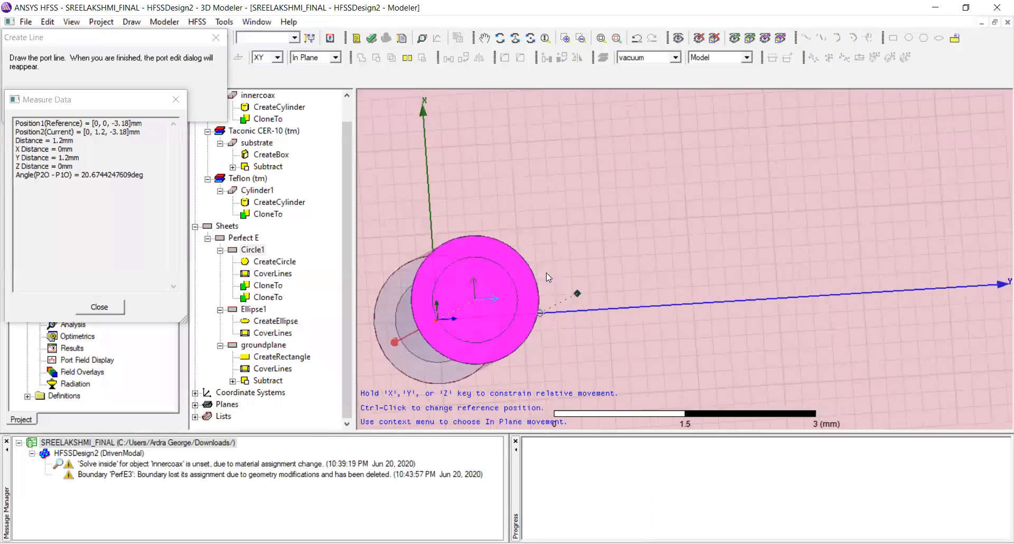
{"action": "scroll", "coordinate": [541, 274], "scroll_direction": "up", "scroll_amount": 1}
{"action": "scroll", "coordinate": [541, 274], "scroll_direction": "up", "scroll_amount": 1}
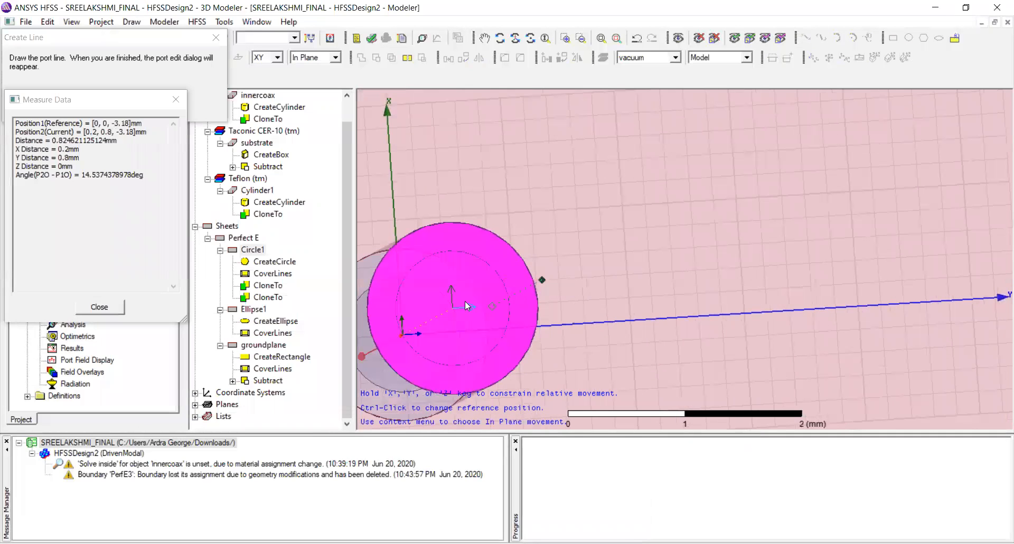
{"action": "left_click", "coordinate": [456, 312]}
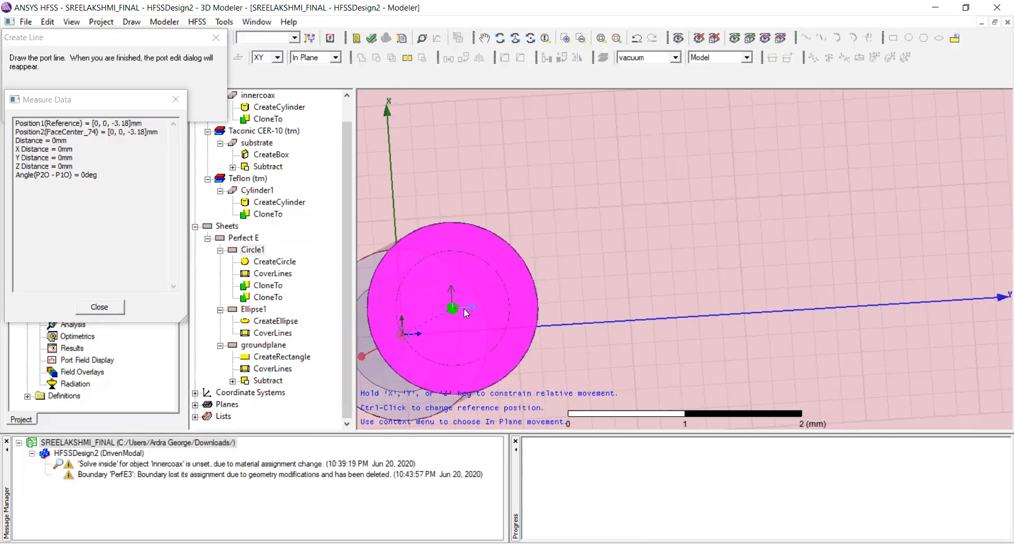
{"action": "left_click", "coordinate": [536, 310]}
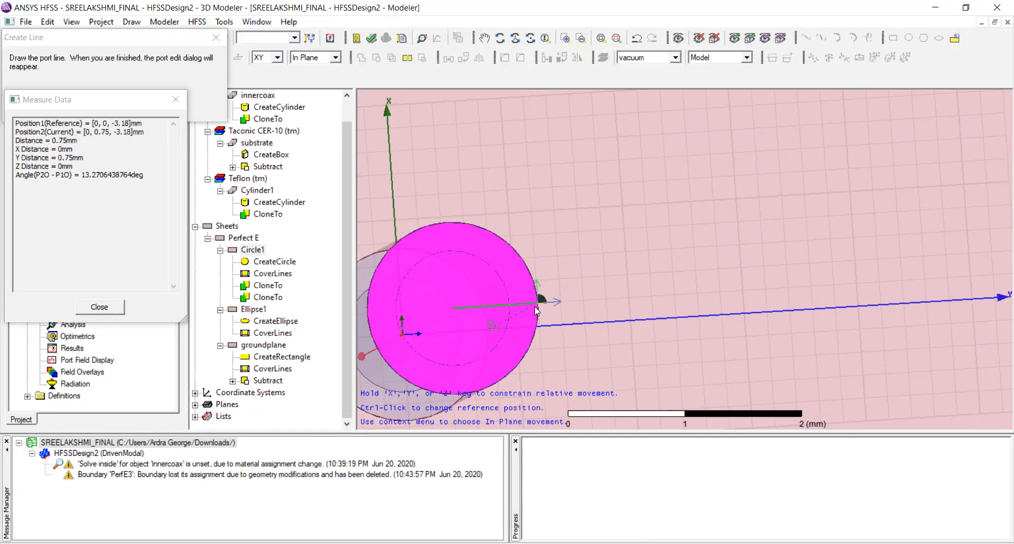
{"action": "left_click", "coordinate": [397, 396]}
Assign a lumped port to Circle1, drawing mode 1's integration line along Y from the circle's outer edge to the inner conductor's edge
{"action": "left_click", "coordinate": [252, 250]}
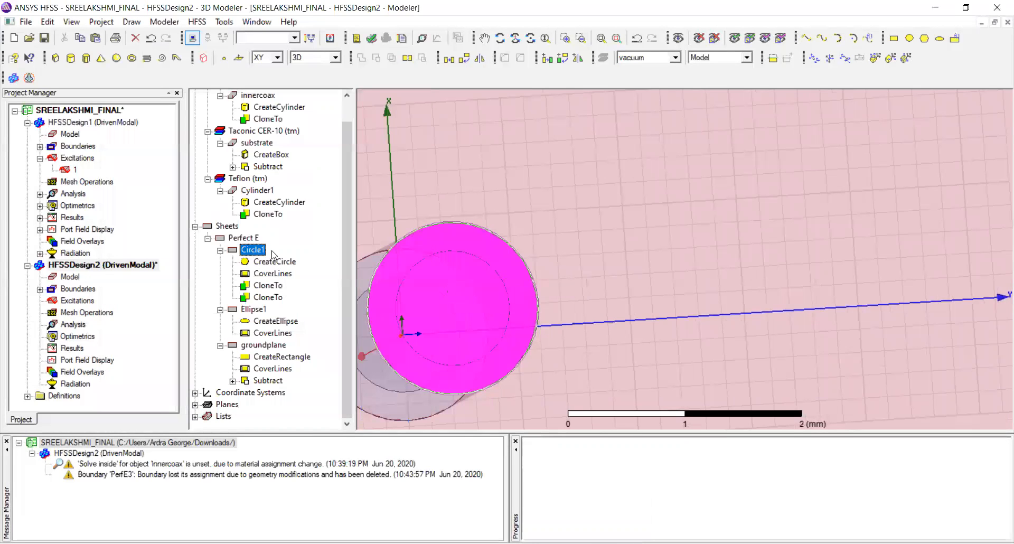
{"action": "right_click", "coordinate": [254, 252]}
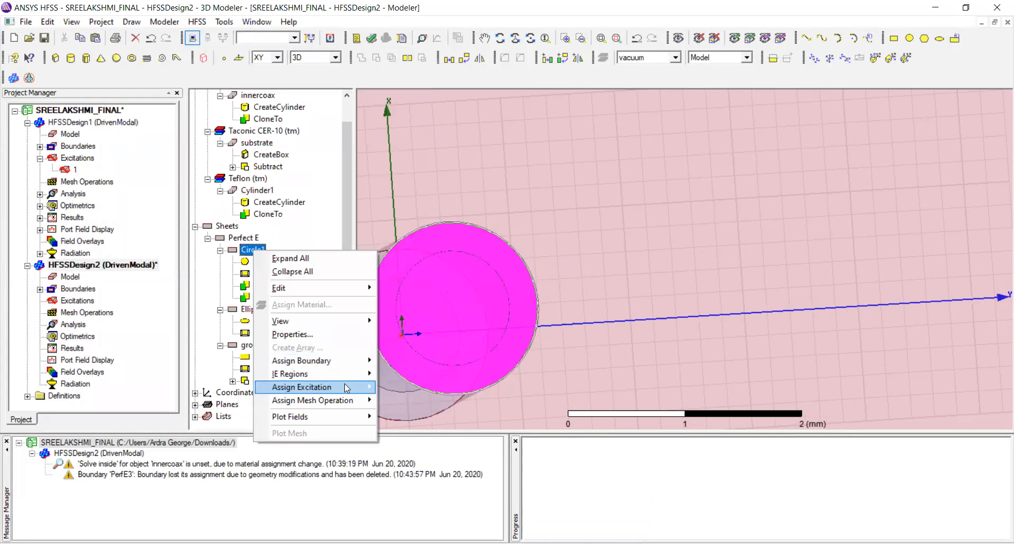
{"action": "mouse_move", "coordinate": [347, 387]}
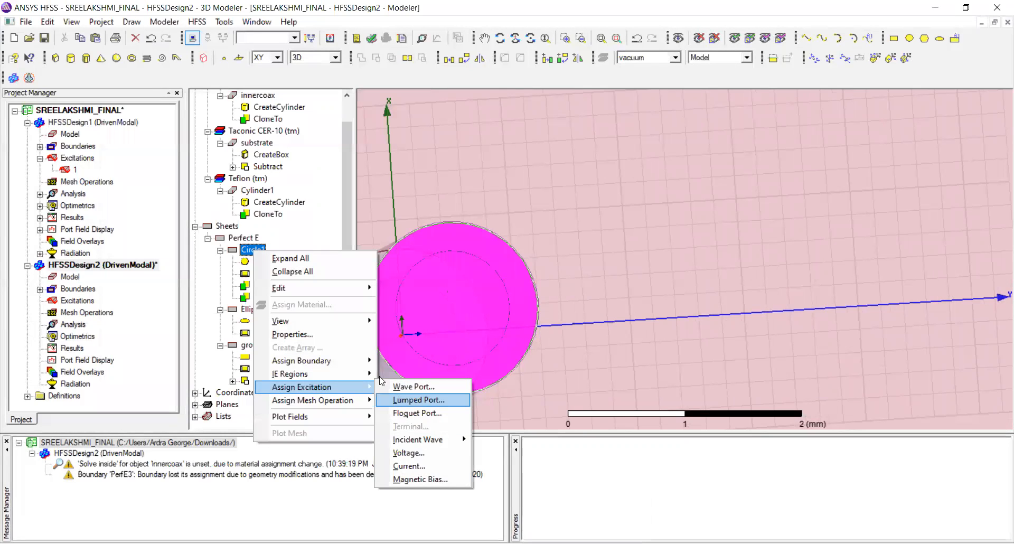
{"action": "left_click", "coordinate": [403, 400]}
{"action": "left_click", "coordinate": [221, 177]}
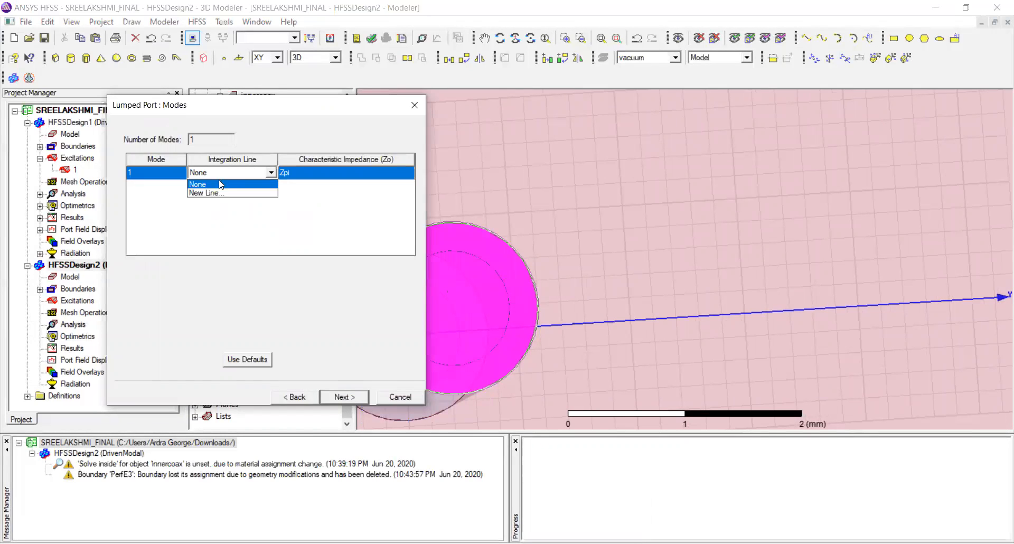
{"action": "left_click", "coordinate": [221, 193]}
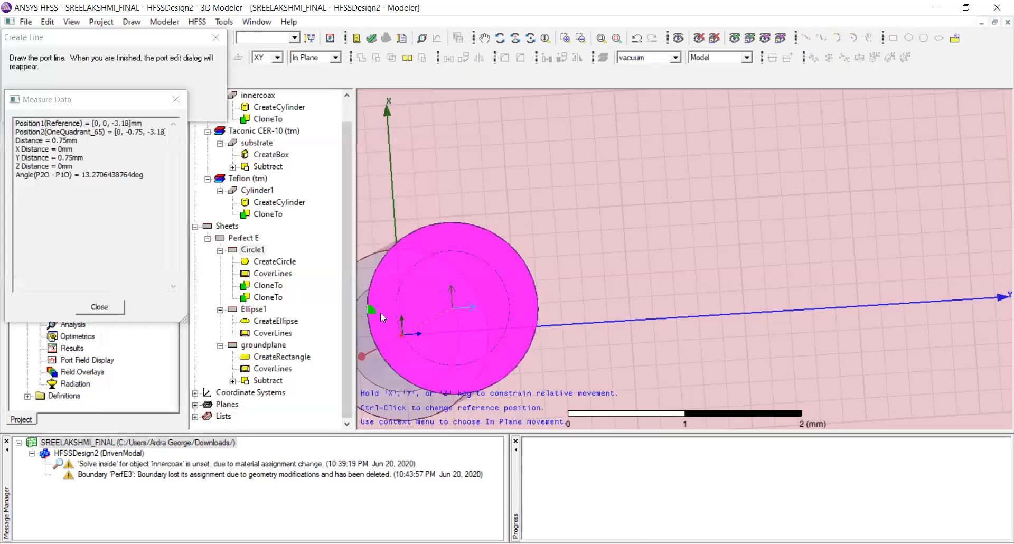
{"action": "left_click", "coordinate": [394, 311]}
{"action": "left_click", "coordinate": [452, 305]}
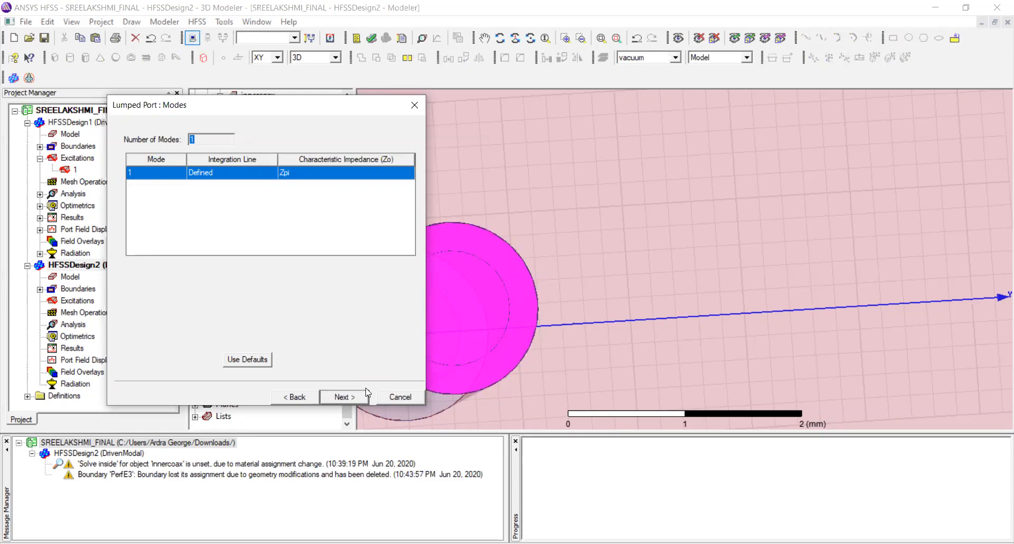
{"action": "left_click", "coordinate": [361, 396]}
{"action": "left_click", "coordinate": [361, 396]}
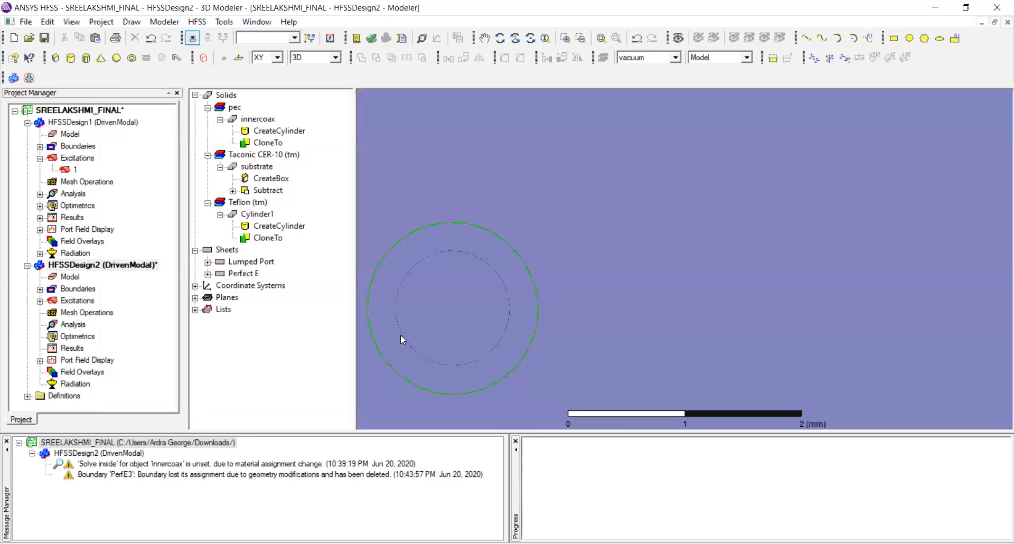
Examine port excitation 1 in HFSSDesign2, checking its sheet and integration line on the coaxial feed
{"action": "left_click", "coordinate": [64, 170]}
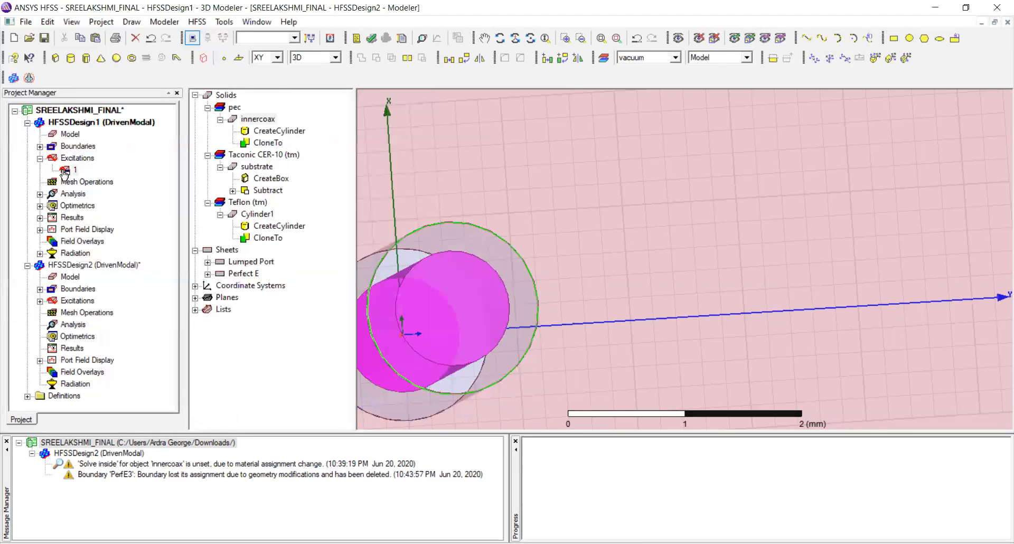
{"action": "left_click", "coordinate": [46, 305]}
{"action": "left_click", "coordinate": [65, 312]}
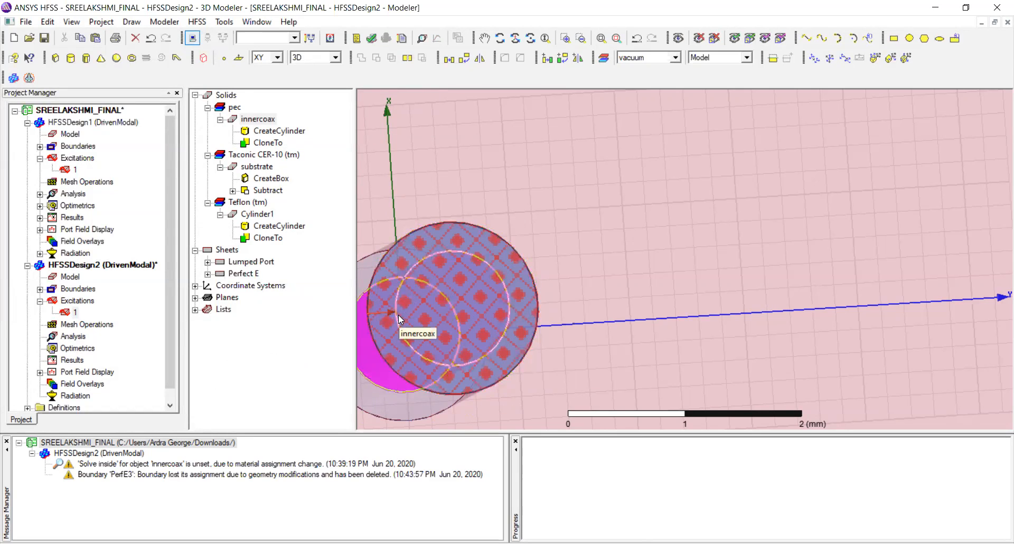
{"action": "scroll", "coordinate": [398, 314], "scroll_direction": "down", "scroll_amount": 2}
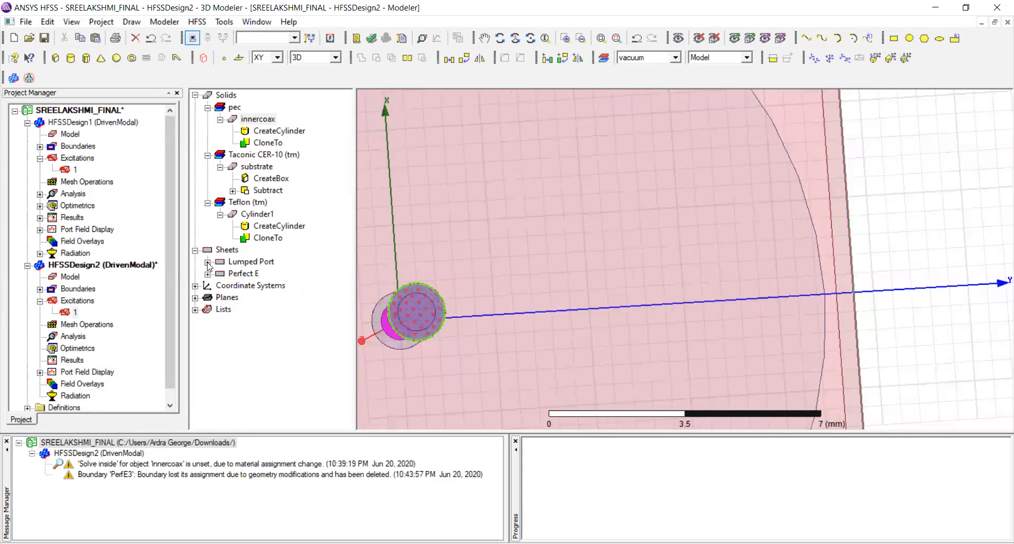
{"action": "left_click", "coordinate": [420, 316]}
{"action": "scroll", "coordinate": [394, 311], "scroll_direction": "up", "scroll_amount": 2}
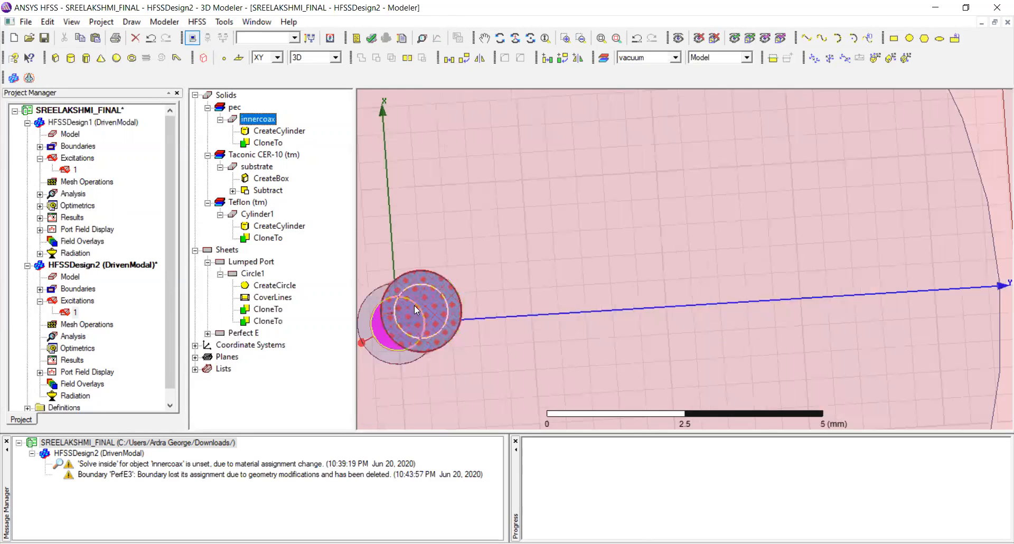
{"action": "scroll", "coordinate": [414, 306], "scroll_direction": "up", "scroll_amount": 2}
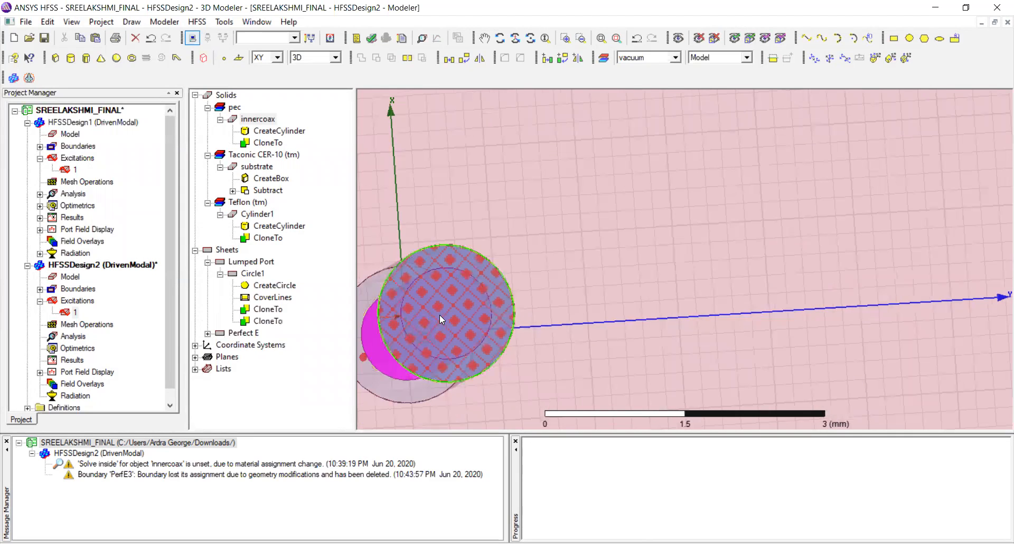
{"action": "scroll", "coordinate": [439, 315], "scroll_direction": "down", "scroll_amount": 3}
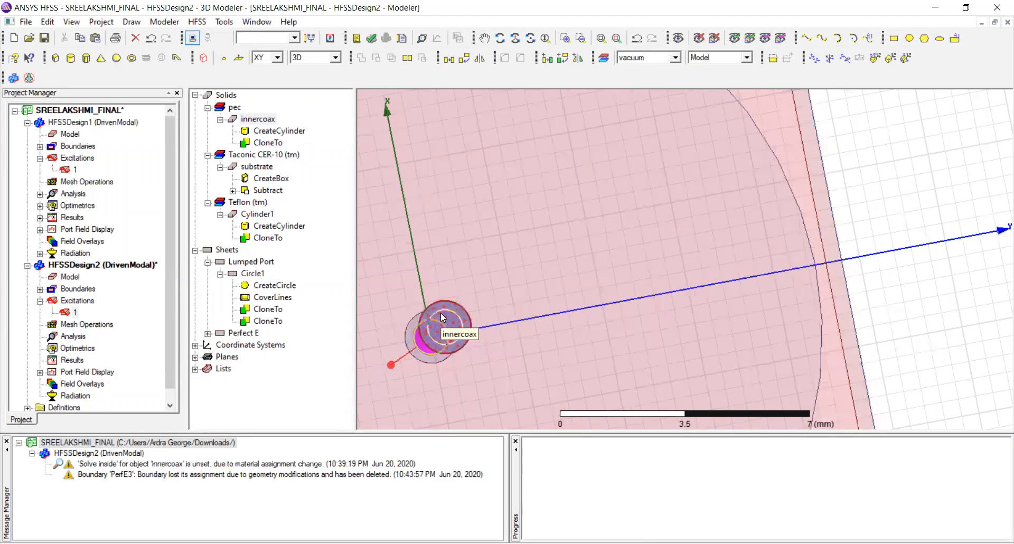
{"action": "scroll", "coordinate": [439, 315], "scroll_direction": "down", "scroll_amount": 5}
{"action": "left_click_drag", "start_coordinate": [497, 453], "coordinate": [434, 280], "text": "alt"}
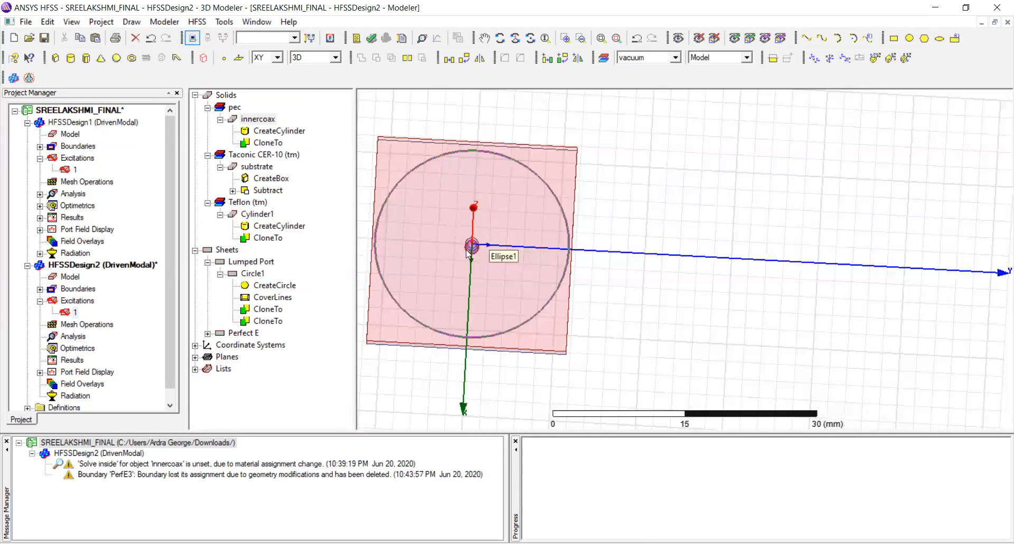
Save the project and run a validation check on HFSSDesign2
{"action": "left_click", "coordinate": [45, 40]}
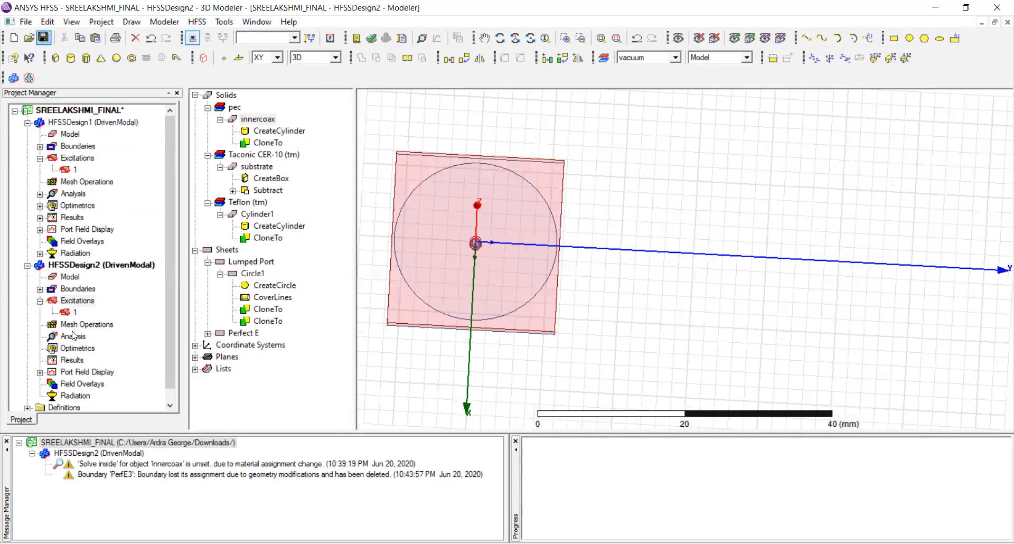
{"action": "scroll", "coordinate": [90, 311], "scroll_direction": "down", "scroll_amount": 1}
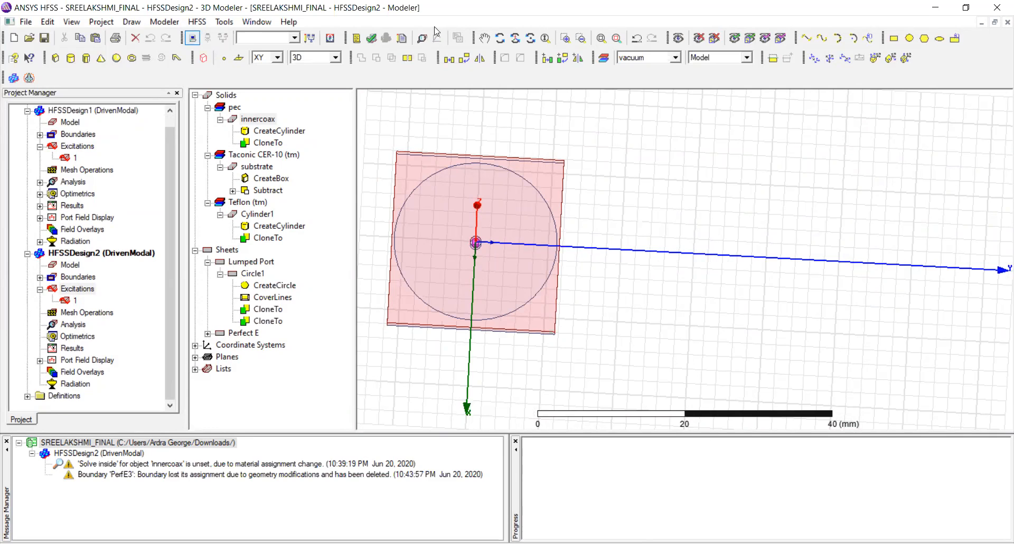
{"action": "left_click", "coordinate": [372, 37]}
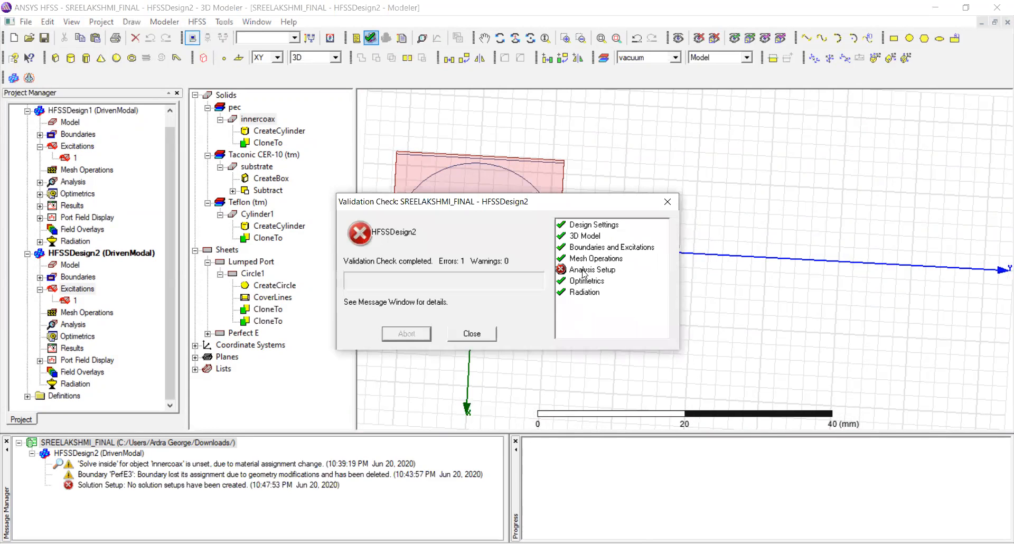
{"action": "left_click", "coordinate": [666, 202]}
{"action": "left_click", "coordinate": [72, 324]}
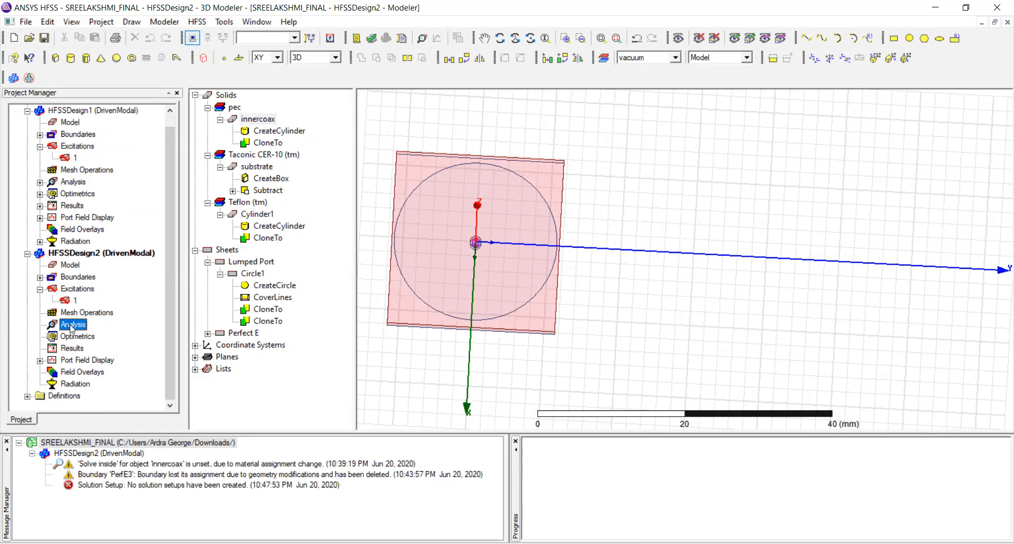
{"action": "double_click", "coordinate": [72, 325]}
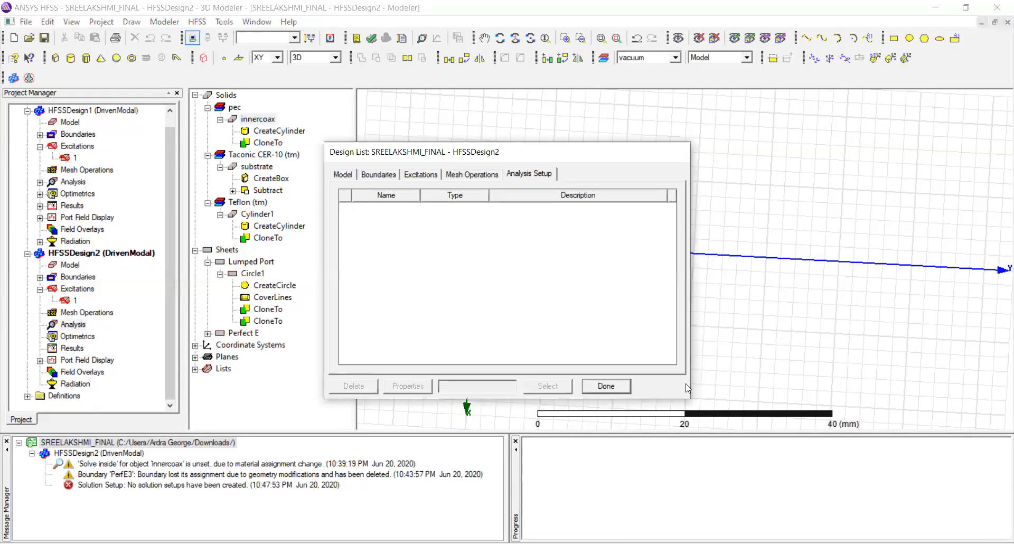
{"action": "key", "text": "Escape"}
Add a solution setup named Setup1 to HFSSDesign2 with a solution frequency of 2.4 GHz
{"action": "right_click", "coordinate": [75, 324]}
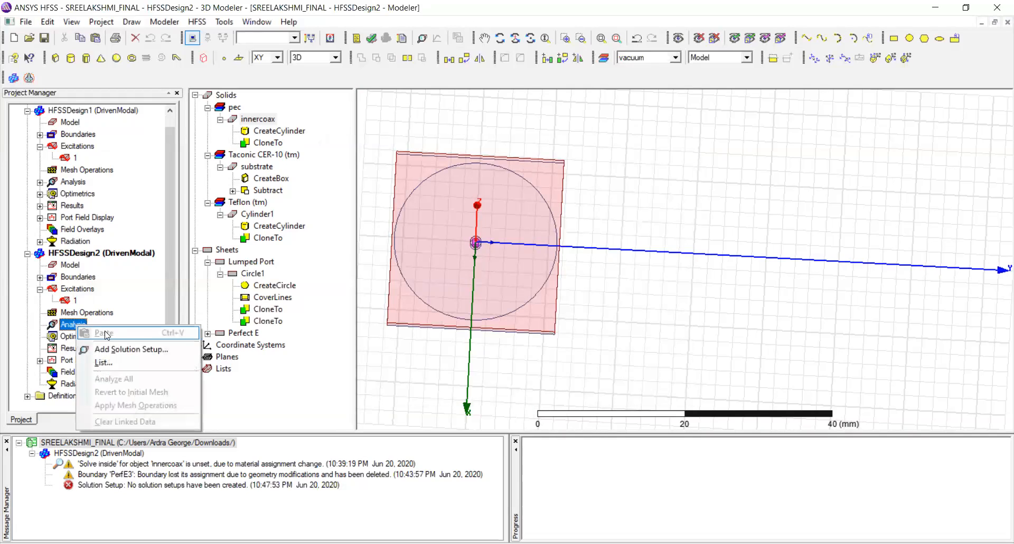
{"action": "left_click", "coordinate": [113, 350]}
{"action": "key", "text": "Tab"}
{"action": "type", "text": "2.4"}
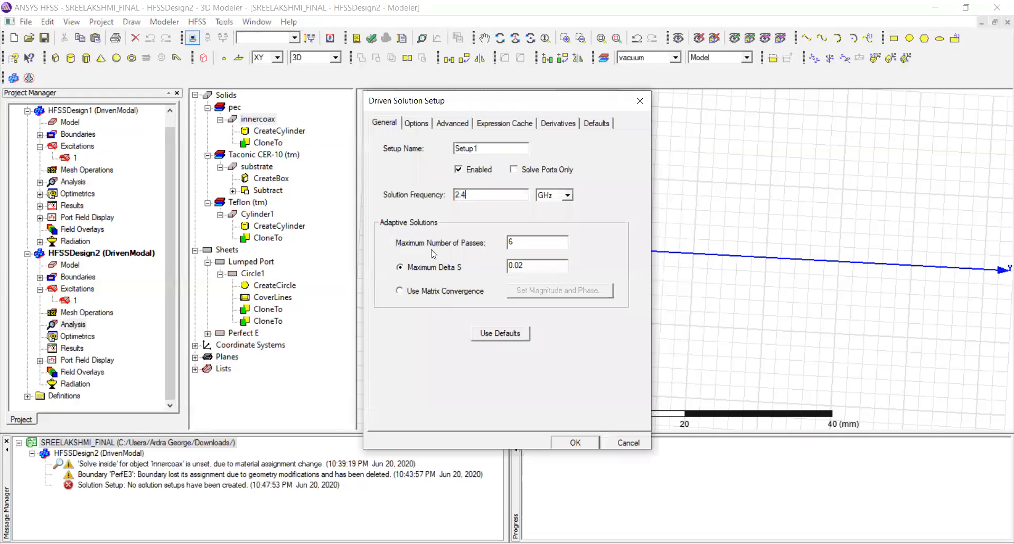
{"action": "left_click", "coordinate": [565, 443]}
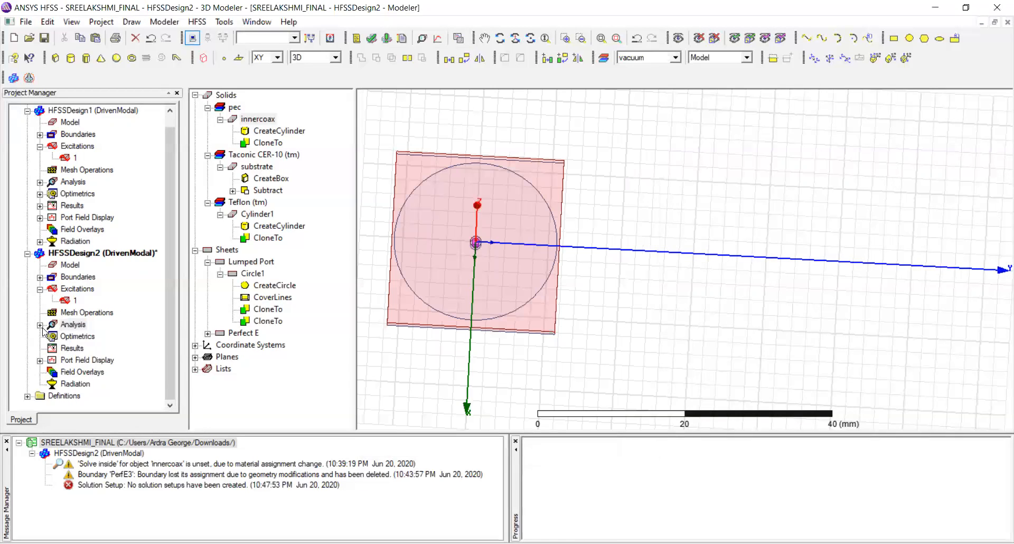
Add a frequency sweep to Setup1 in linear steps from 1 GHz to 5 GHz with a 0.1 GHz step size
{"action": "left_click", "coordinate": [41, 324]}
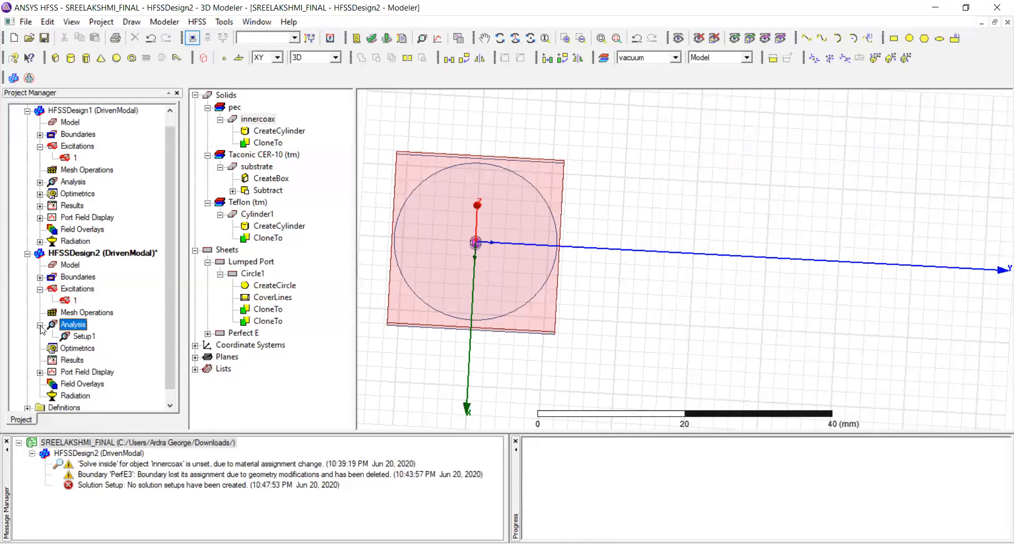
{"action": "left_click", "coordinate": [79, 337]}
{"action": "right_click", "coordinate": [79, 337]}
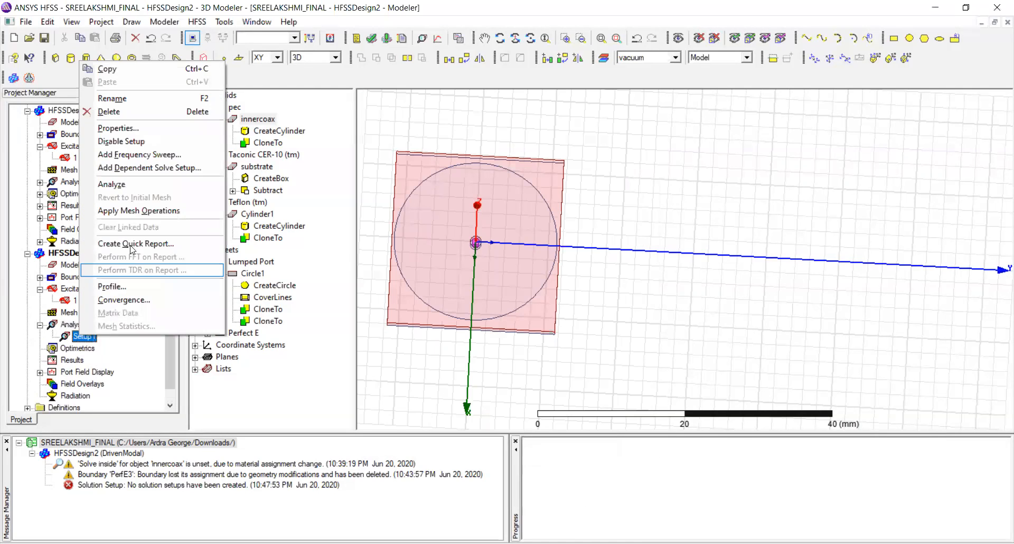
{"action": "left_click", "coordinate": [127, 154]}
{"action": "left_click", "coordinate": [405, 244]}
{"action": "double_click", "coordinate": [403, 259]}
{"action": "type", "text": "5"}
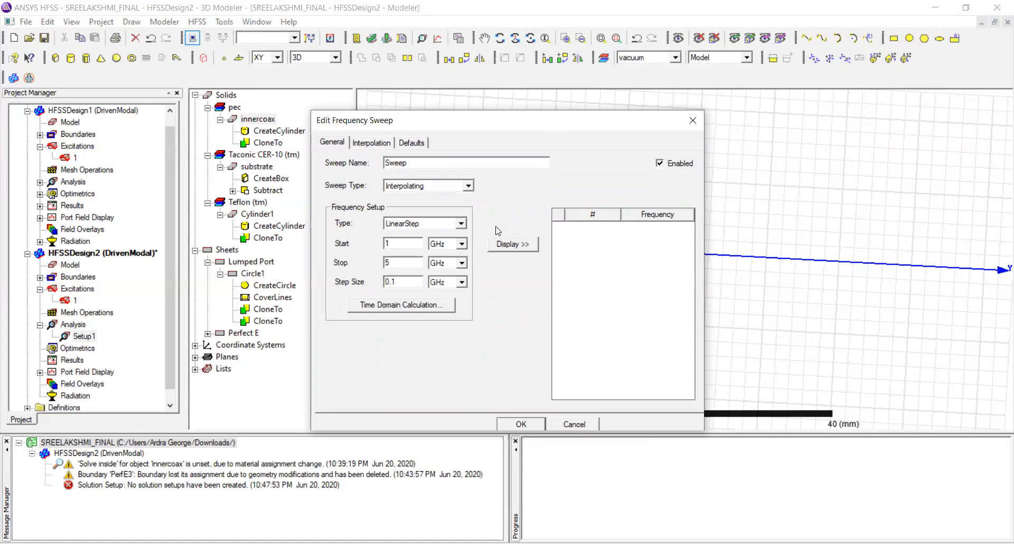
Try the Fast sweep type and set it back to Interpolating
{"action": "left_click", "coordinate": [418, 186]}
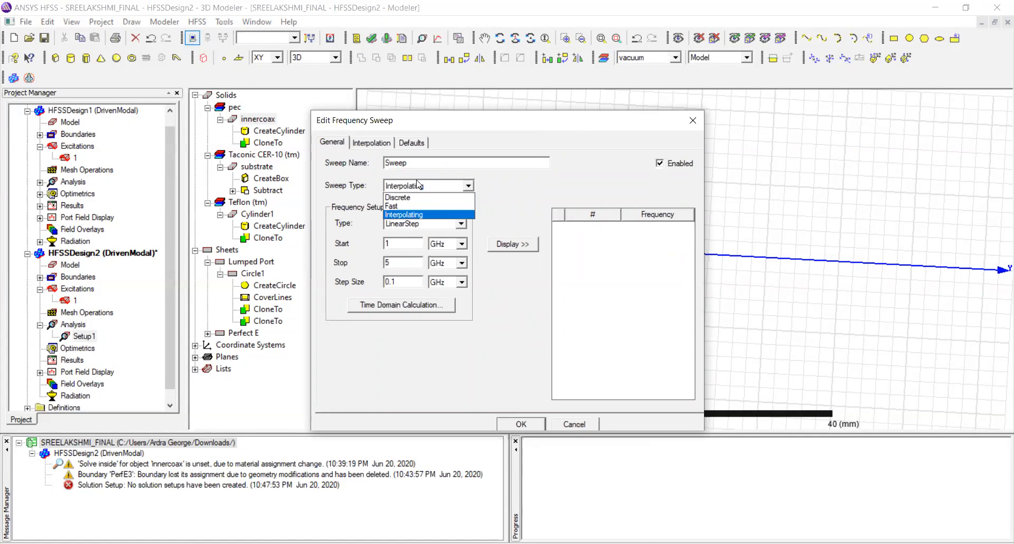
{"action": "left_click", "coordinate": [417, 206]}
{"action": "left_click", "coordinate": [415, 186]}
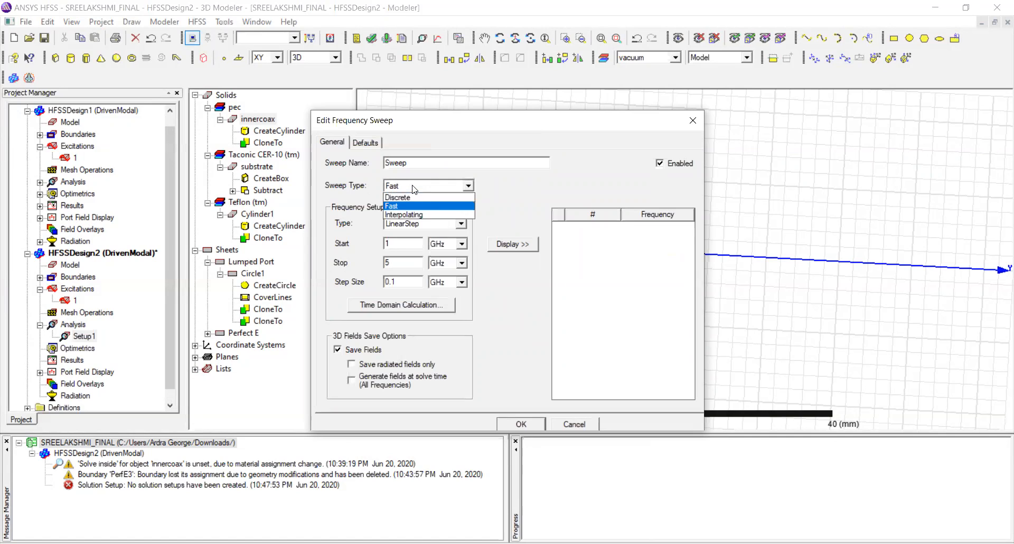
{"action": "left_click", "coordinate": [424, 214]}
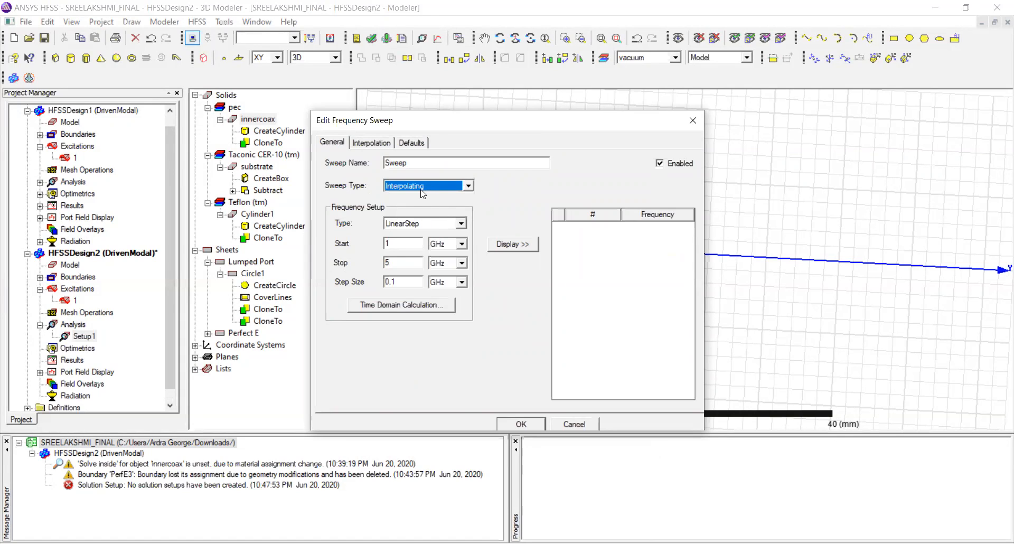
Set the sweep type to Fast, list the sweep's frequency points and accept the sweep
{"action": "left_click", "coordinate": [423, 191]}
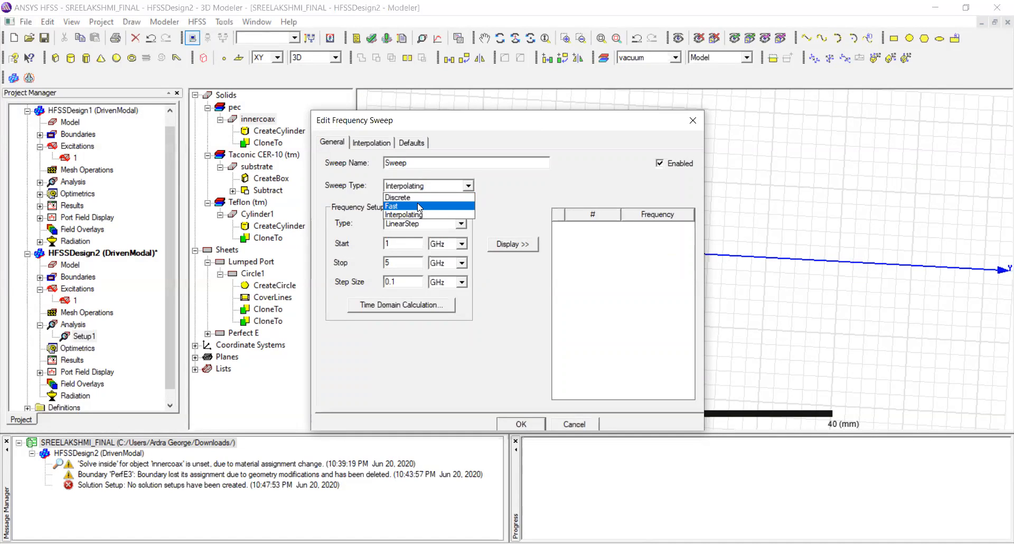
{"action": "left_click", "coordinate": [420, 207]}
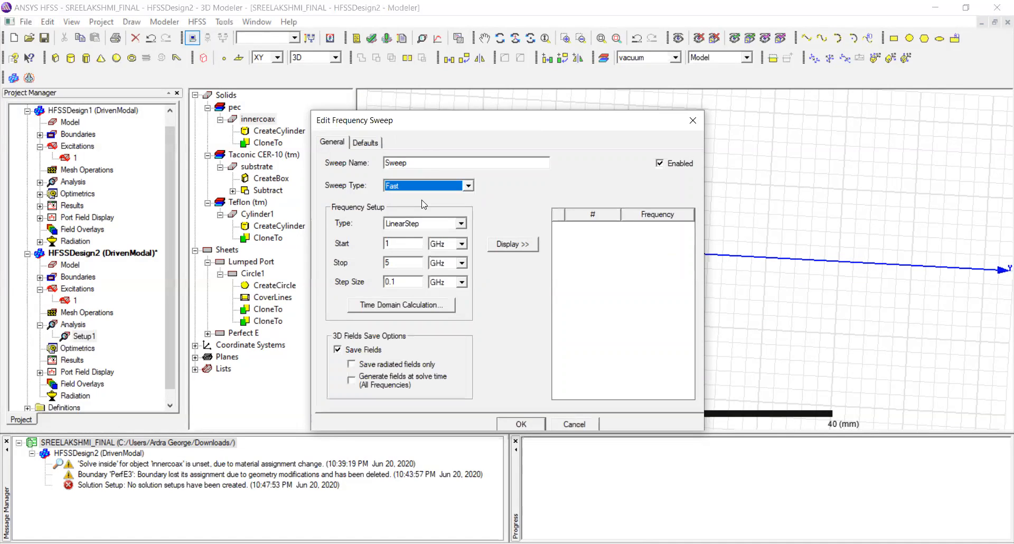
{"action": "left_click", "coordinate": [497, 249]}
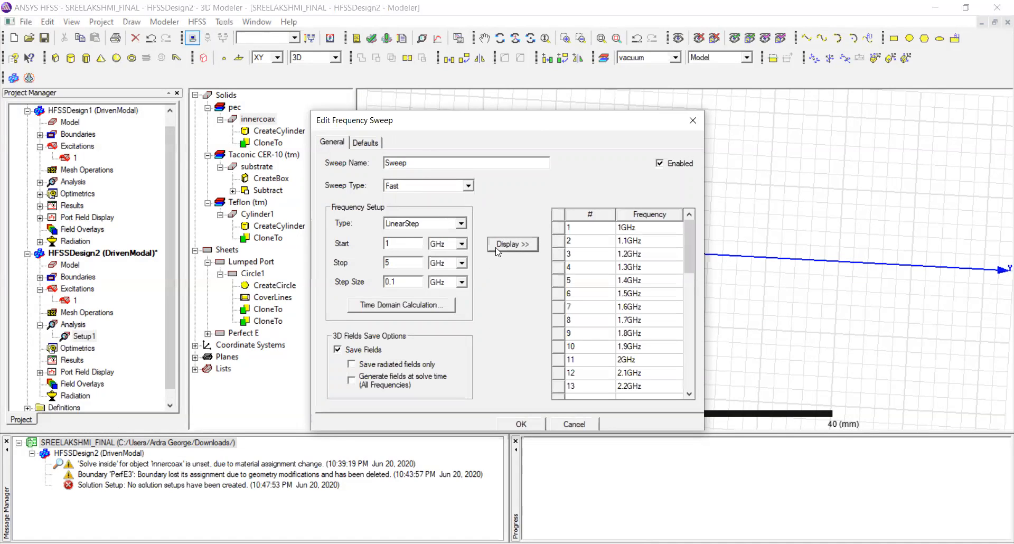
{"action": "left_click", "coordinate": [517, 425]}
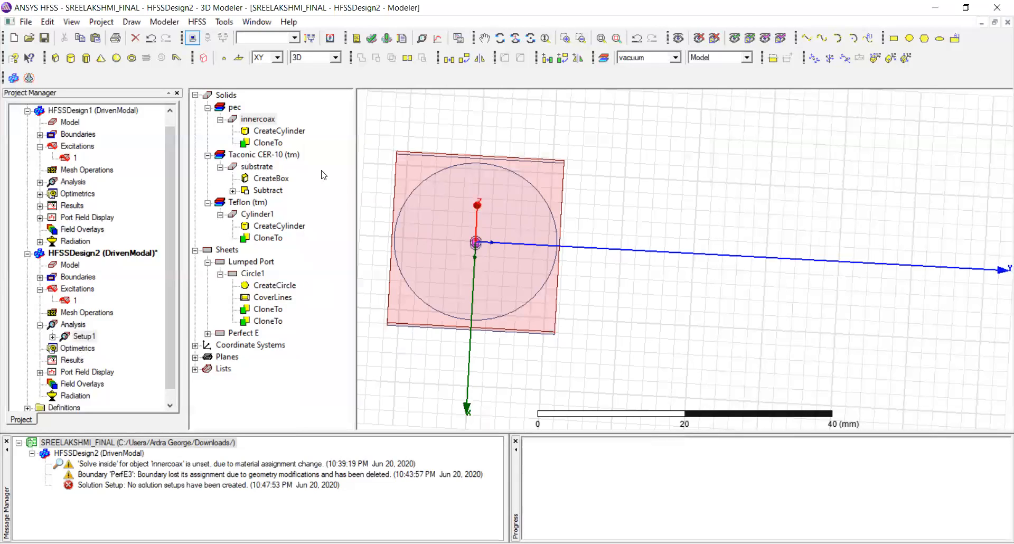
Create a region around the antenna padded similarly in all directions by an absolute offset of 30 mm
{"action": "left_click", "coordinate": [412, 203]}
{"action": "scroll", "coordinate": [412, 202], "scroll_direction": "down", "scroll_amount": 1}
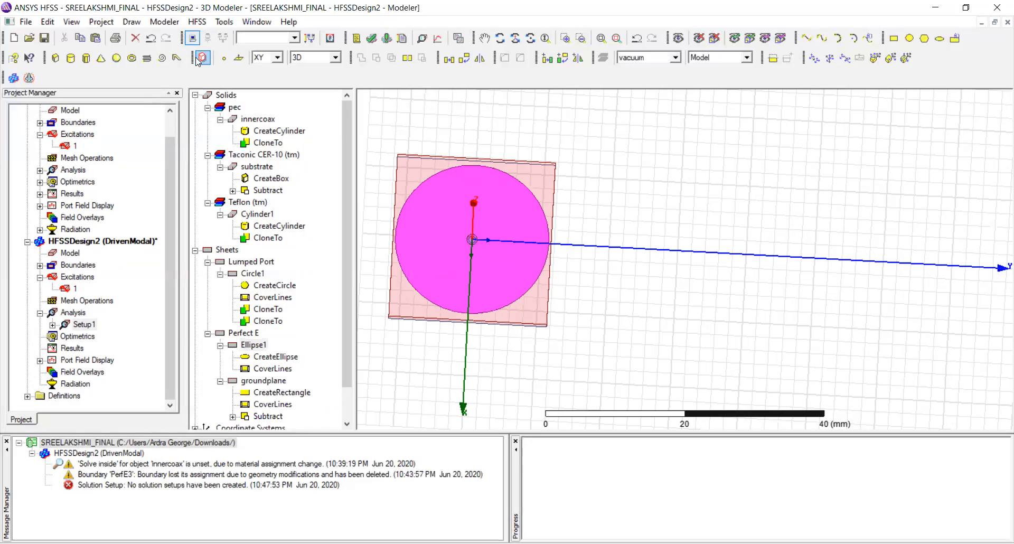
{"action": "left_click", "coordinate": [199, 60]}
{"action": "left_click", "coordinate": [476, 243]}
{"action": "left_click", "coordinate": [479, 261]}
{"action": "left_click", "coordinate": [540, 243]}
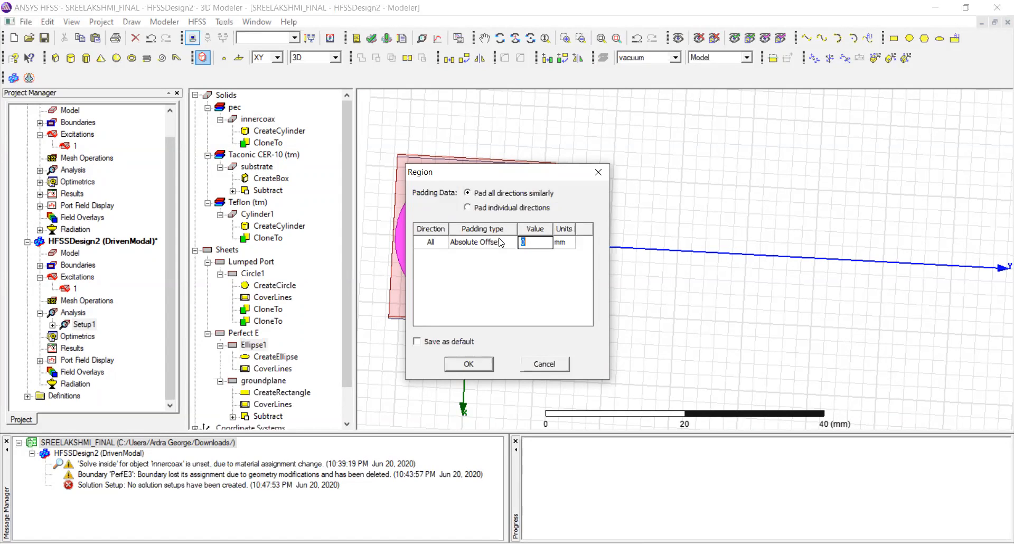
{"action": "type", "text": "30"}
{"action": "left_click", "coordinate": [522, 289]}
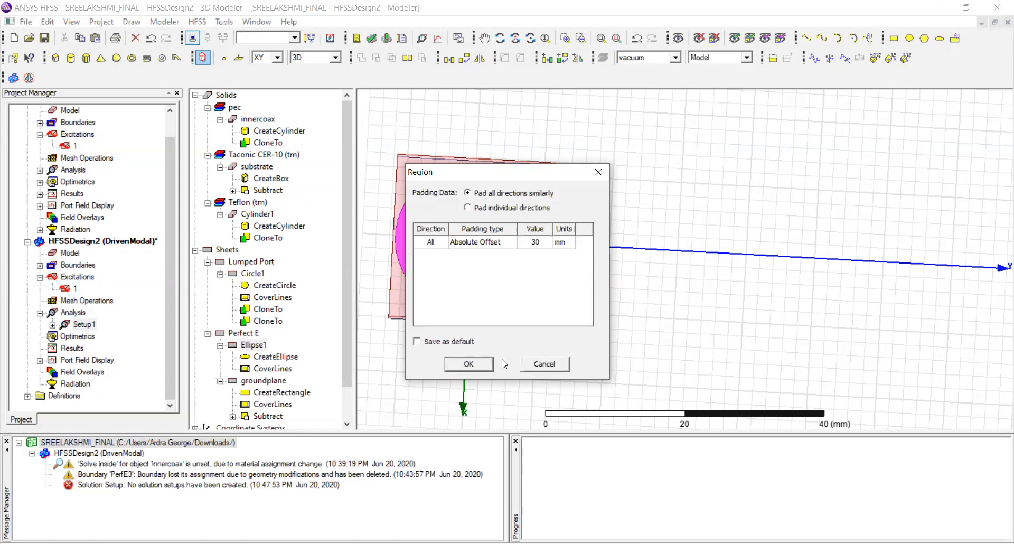
{"action": "left_click", "coordinate": [469, 365]}
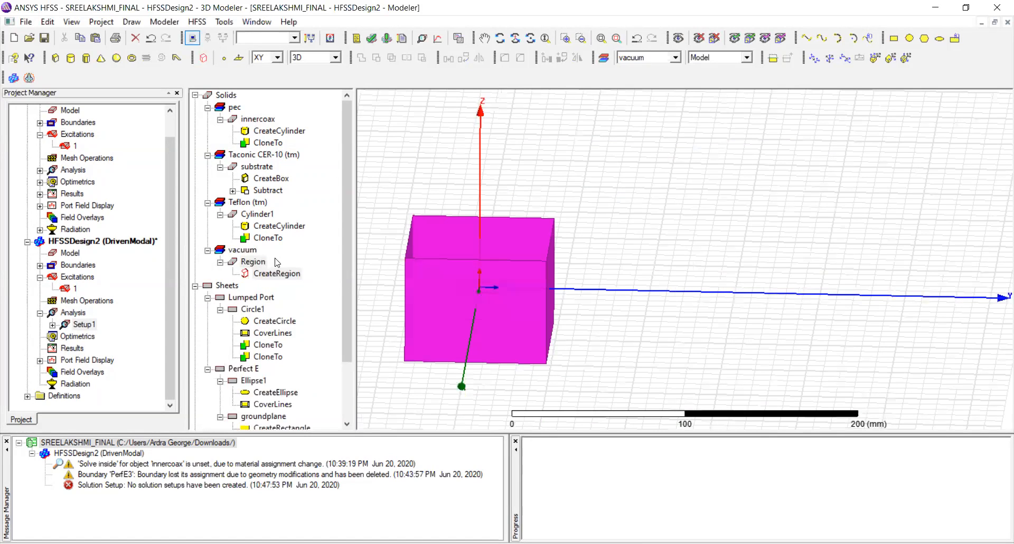
{"action": "left_click", "coordinate": [202, 58]}
{"action": "left_click", "coordinate": [532, 244]}
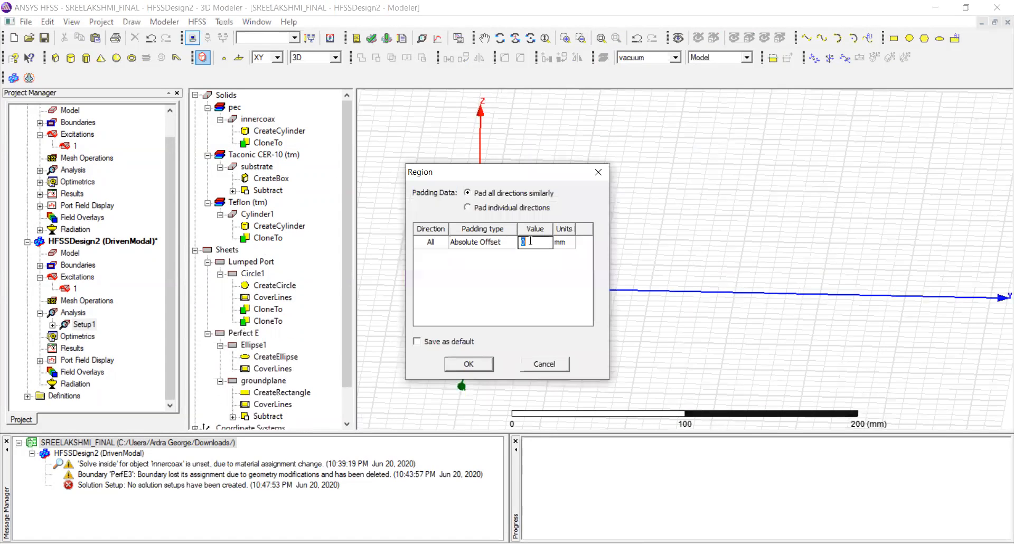
{"action": "left_click", "coordinate": [603, 171]}
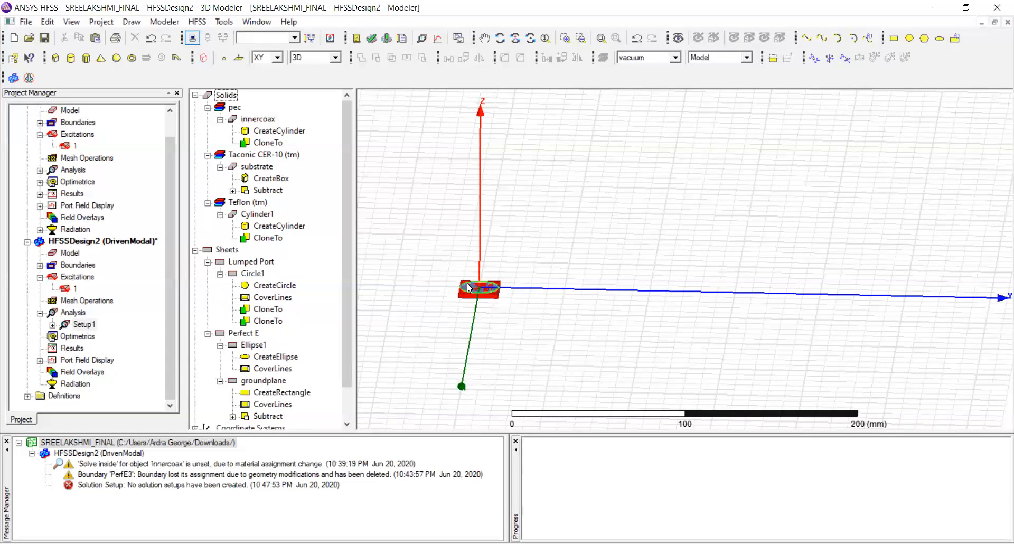
{"action": "scroll", "coordinate": [472, 286], "scroll_direction": "up", "scroll_amount": 1}
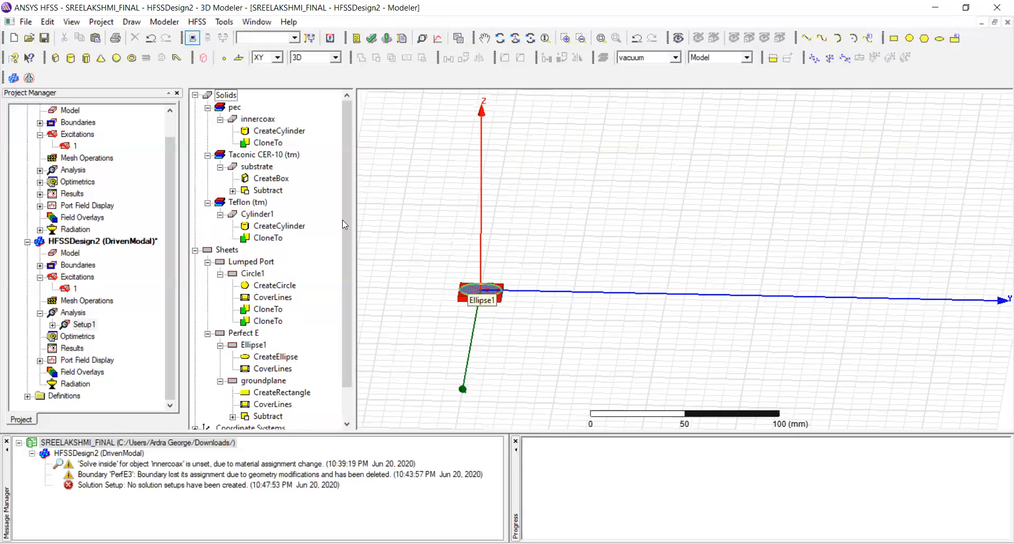
{"action": "scroll", "coordinate": [491, 305], "scroll_direction": "up", "scroll_amount": 2}
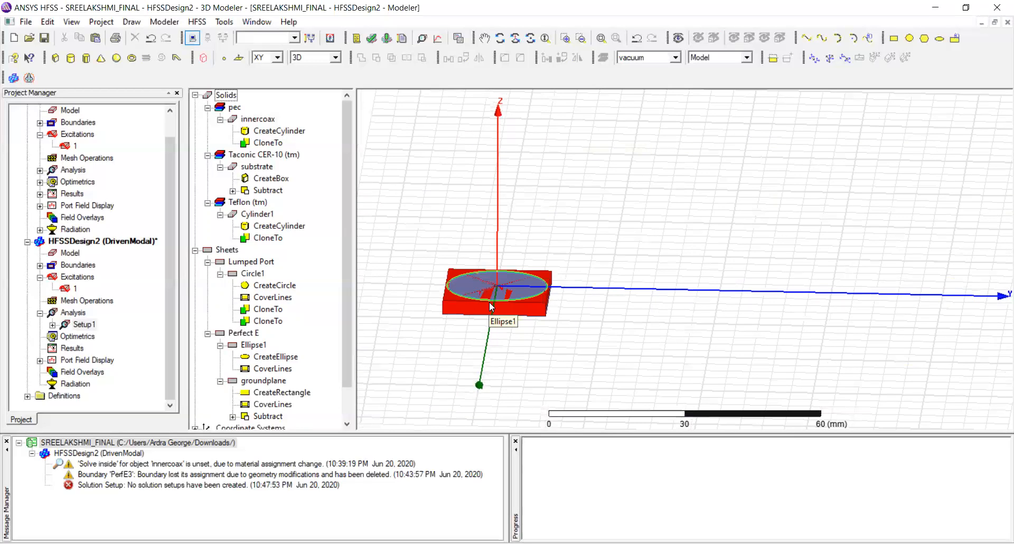
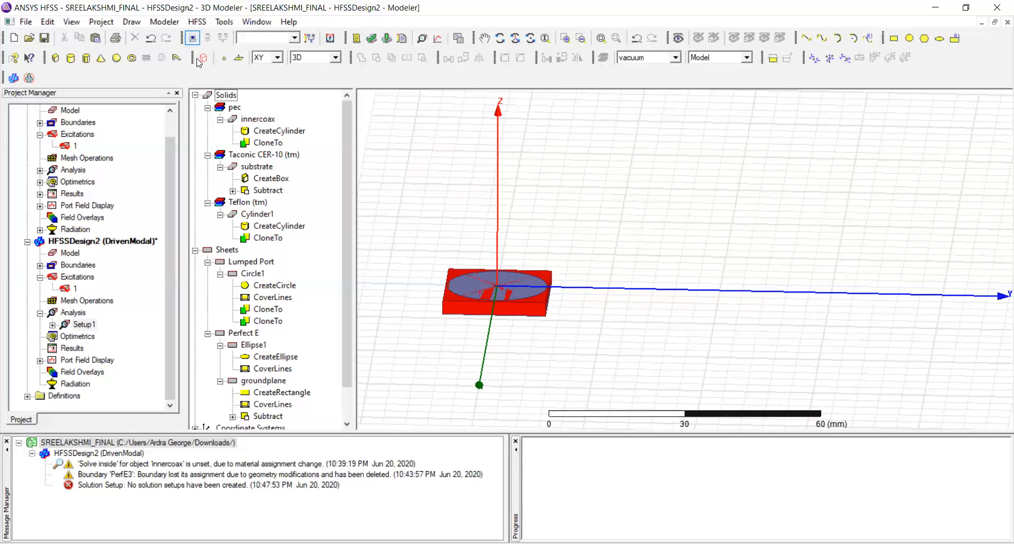
Create a region around the antenna padded similarly in all directions by an absolute offset of 20 mm
{"action": "left_click", "coordinate": [483, 242]}
{"action": "left_click", "coordinate": [483, 256]}
{"action": "left_click", "coordinate": [538, 244]}
{"action": "type", "text": "20"}
{"action": "left_click", "coordinate": [541, 303]}
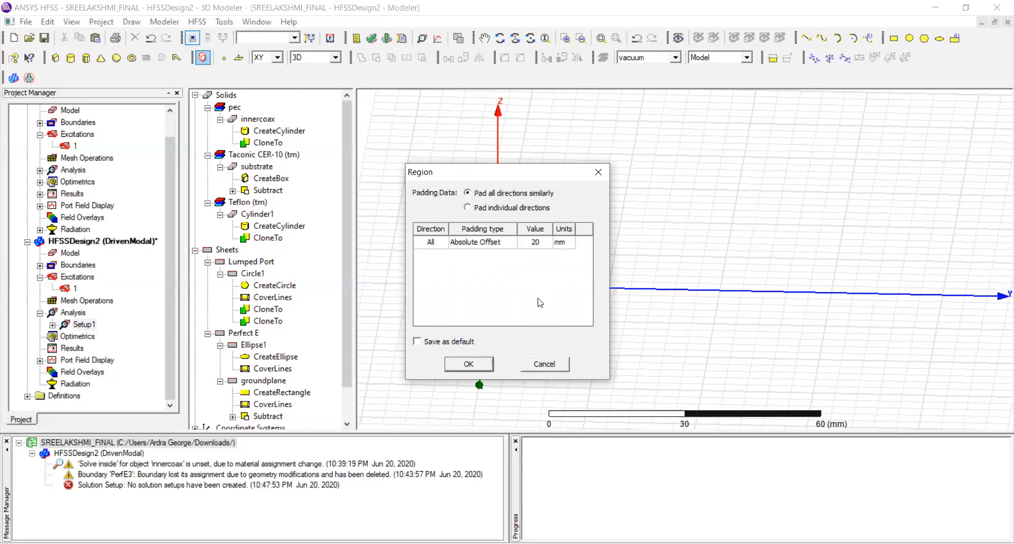
{"action": "left_click", "coordinate": [484, 364]}
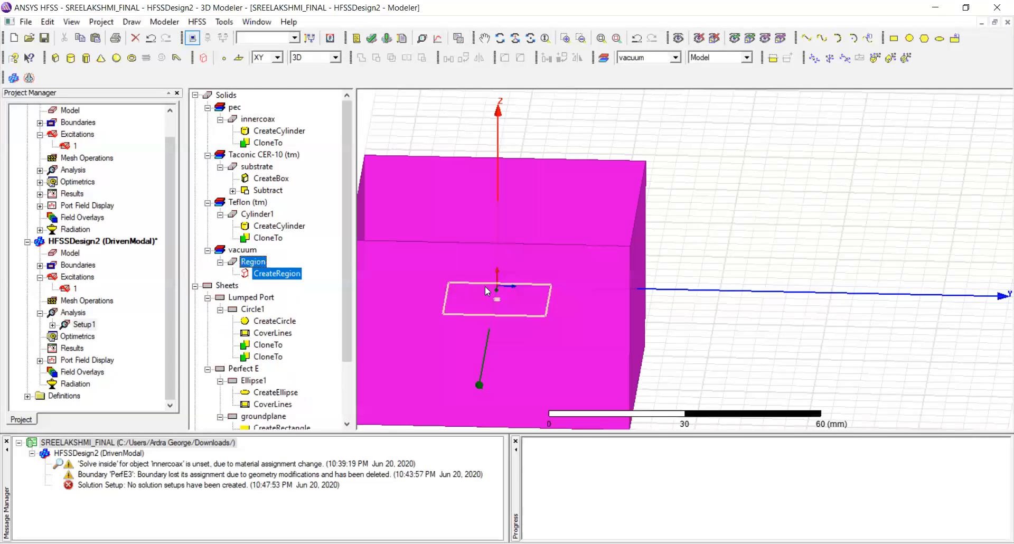
{"action": "left_click_drag", "start_coordinate": [491, 286], "coordinate": [506, 346], "text": "alt"}
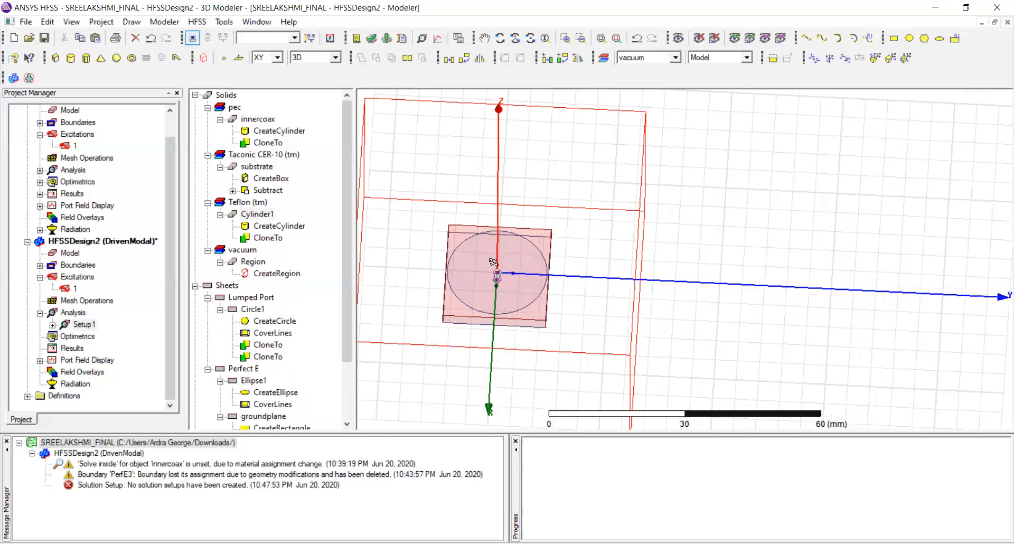
{"action": "left_click_drag", "start_coordinate": [404, 275], "coordinate": [457, 276]}
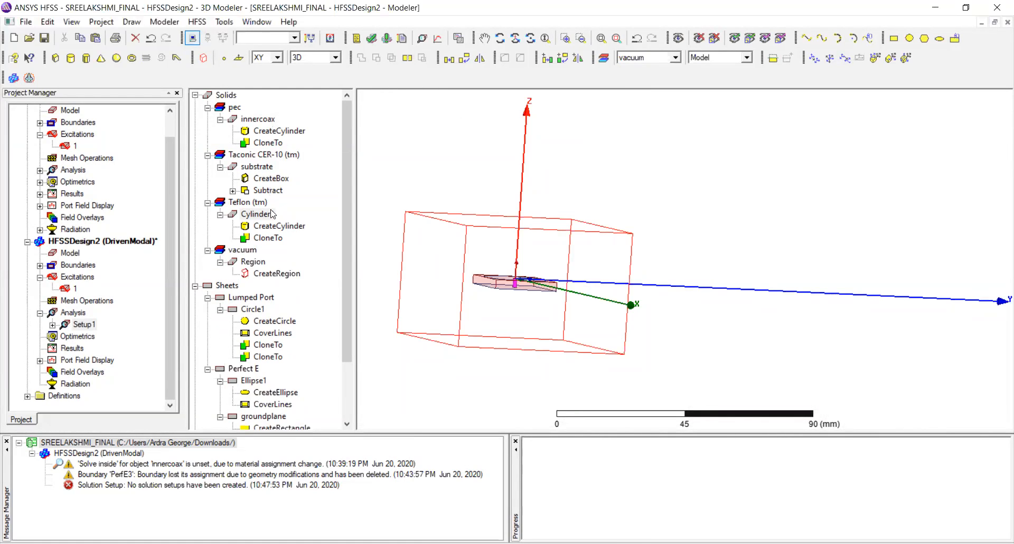
Replace the region with one padded in all directions by a percentage offset of 10, and review its padding properties
{"action": "left_click", "coordinate": [258, 263]}
{"action": "key", "text": "Delete"}
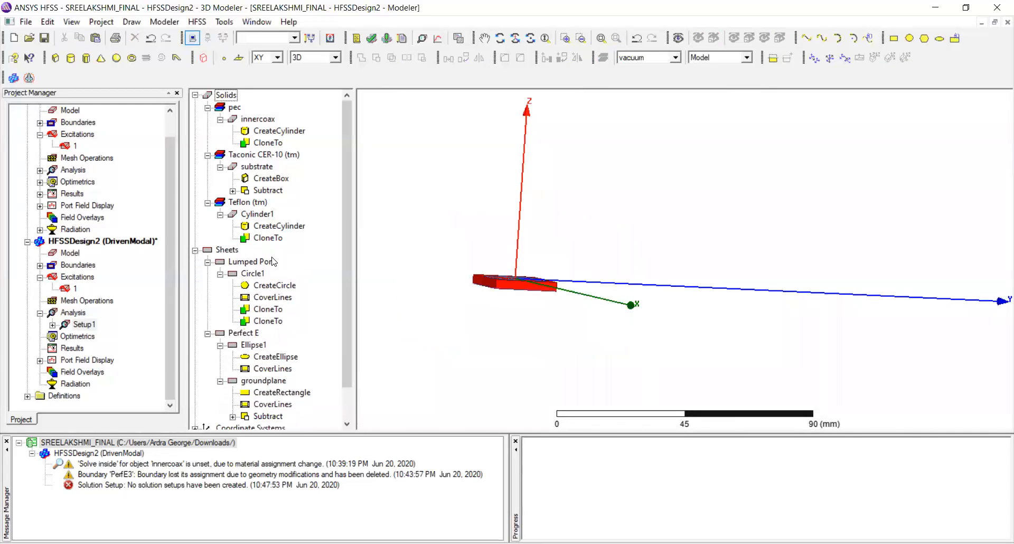
{"action": "left_click", "coordinate": [203, 59]}
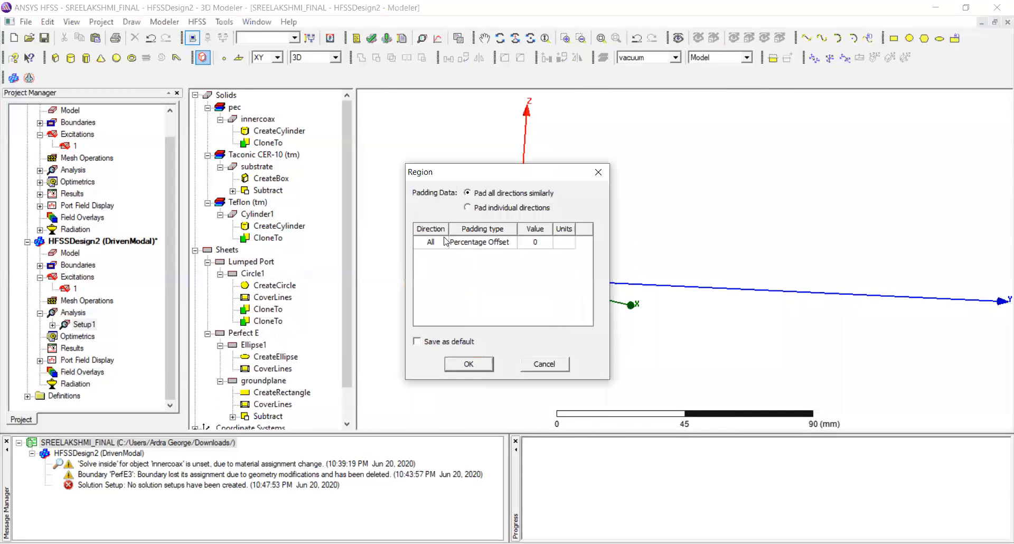
{"action": "left_click", "coordinate": [538, 244]}
{"action": "type", "text": "10"}
{"action": "left_click", "coordinate": [490, 363]}
{"action": "left_click", "coordinate": [490, 363]}
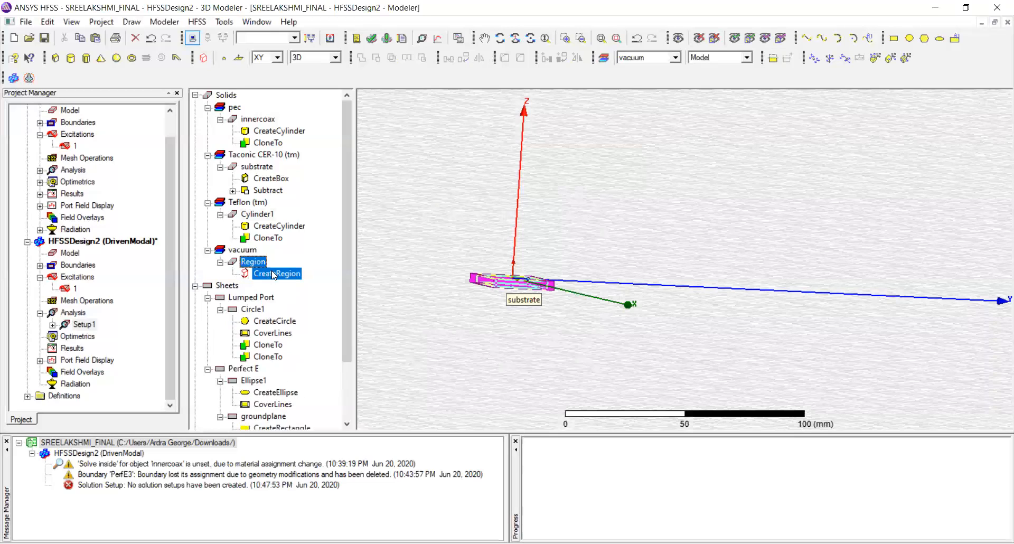
{"action": "double_click", "coordinate": [273, 275]}
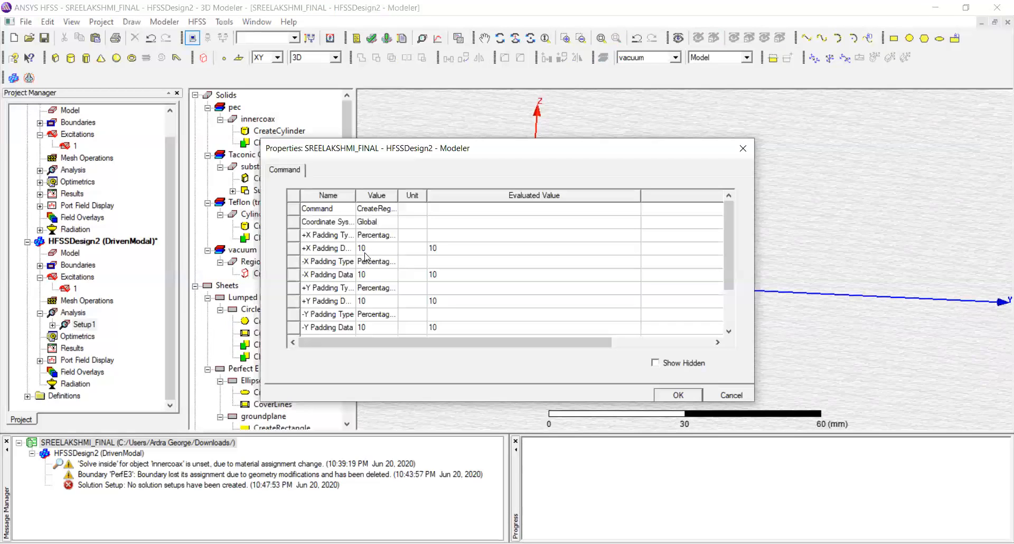
{"action": "scroll", "coordinate": [367, 258], "scroll_direction": "down", "scroll_amount": 2}
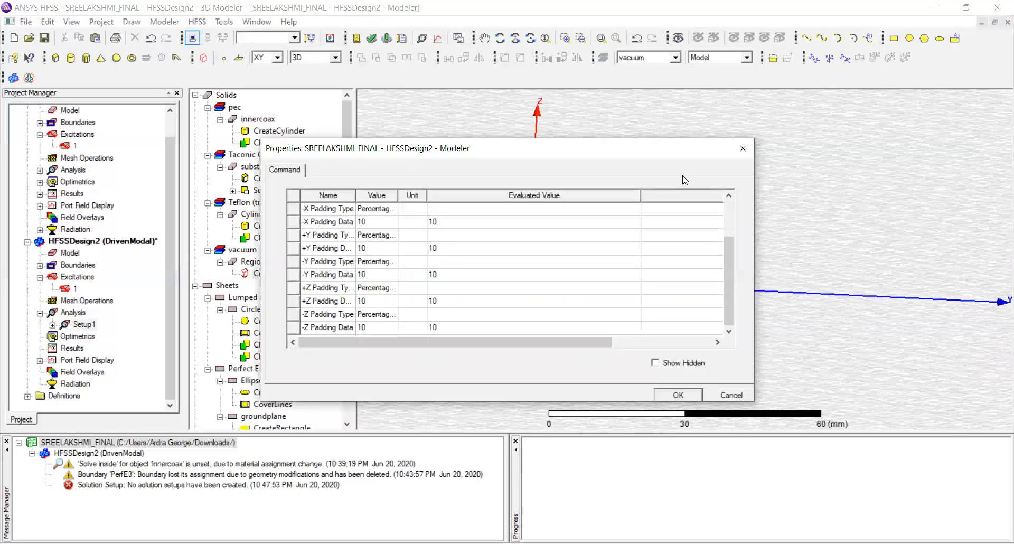
{"action": "left_click", "coordinate": [743, 149]}
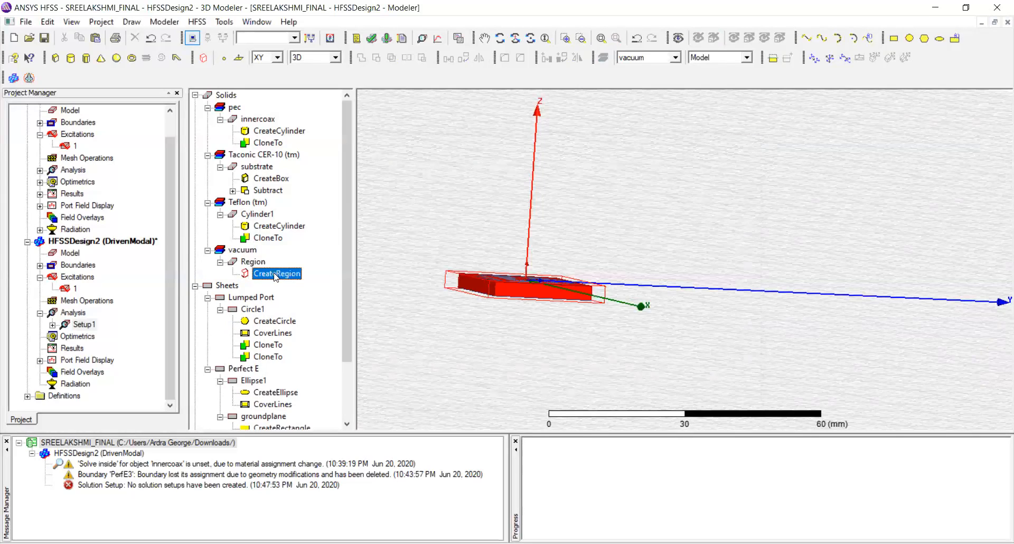
{"action": "double_click", "coordinate": [275, 275]}
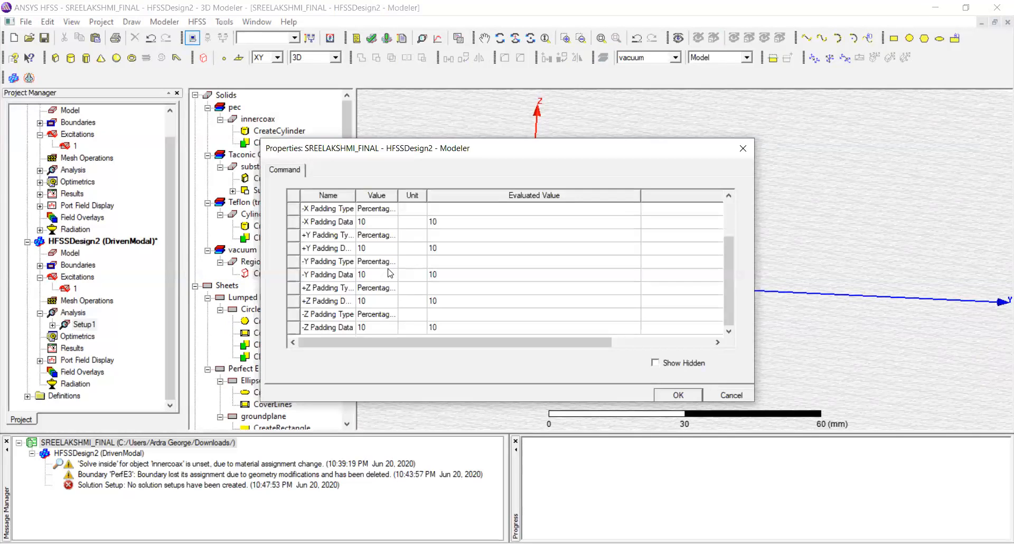
{"action": "left_click", "coordinate": [739, 144]}
Delete the percentage-padded region and create a new one with an absolute offset of 20 mm in all directions
{"action": "left_click", "coordinate": [256, 263]}
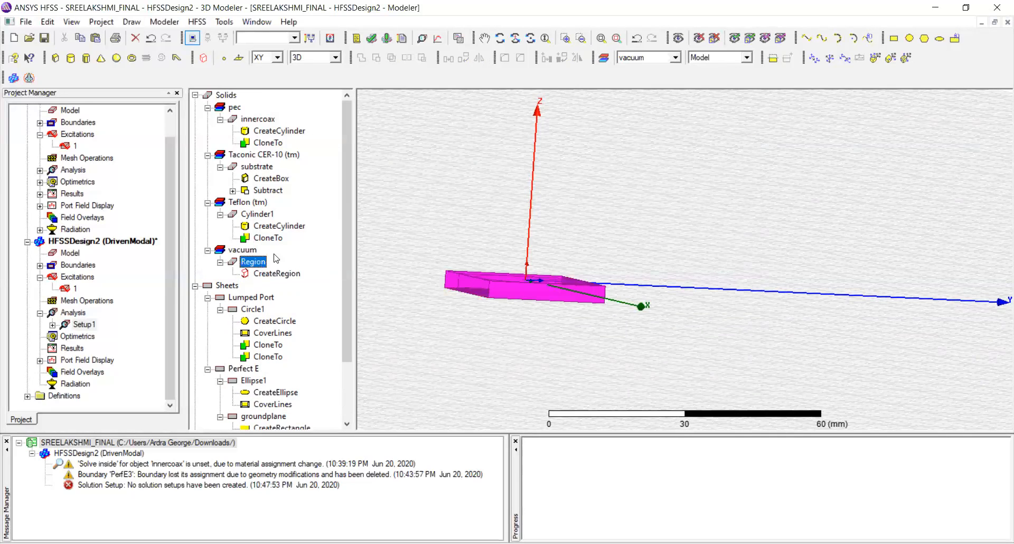
{"action": "key", "text": "Delete"}
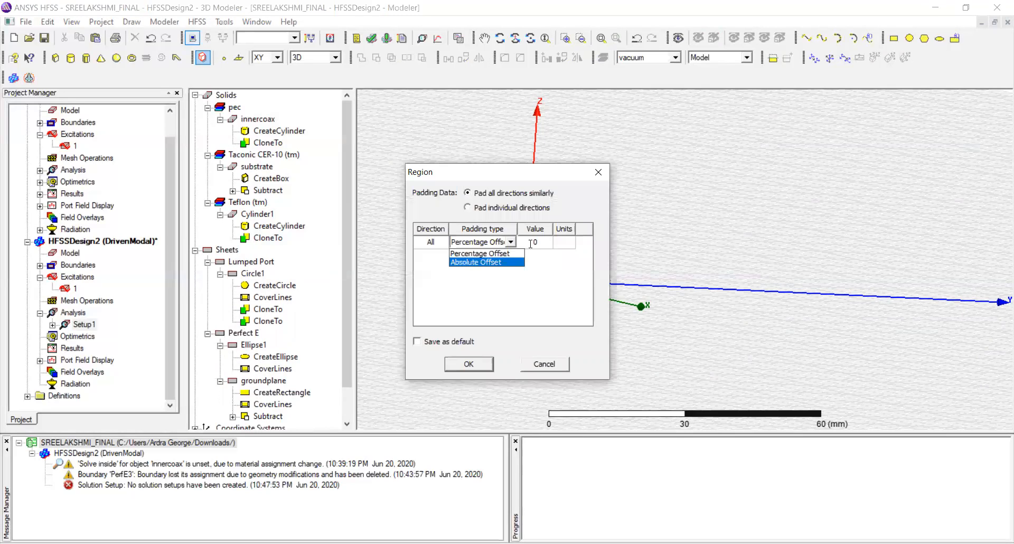
{"action": "left_click", "coordinate": [530, 243]}
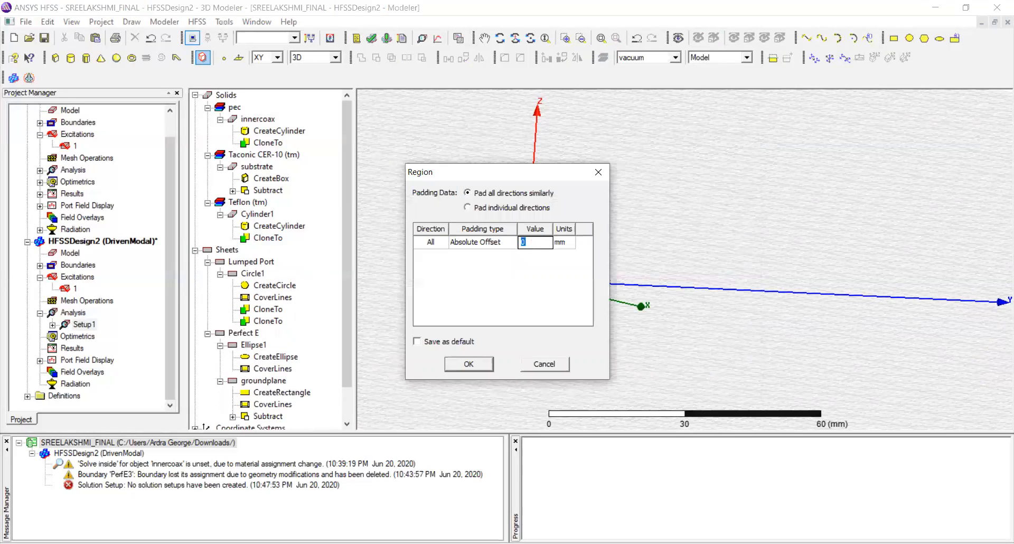
{"action": "type", "text": "20"}
{"action": "left_click", "coordinate": [473, 369]}
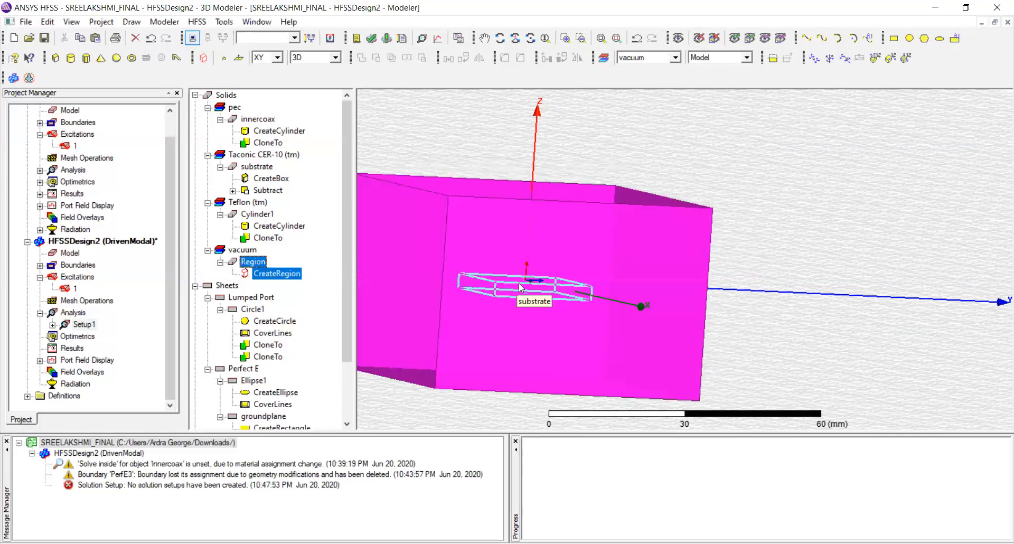
{"action": "scroll", "coordinate": [498, 336], "scroll_direction": "down", "scroll_amount": 3}
{"action": "left_click_drag", "start_coordinate": [497, 337], "coordinate": [426, 306], "text": "alt"}
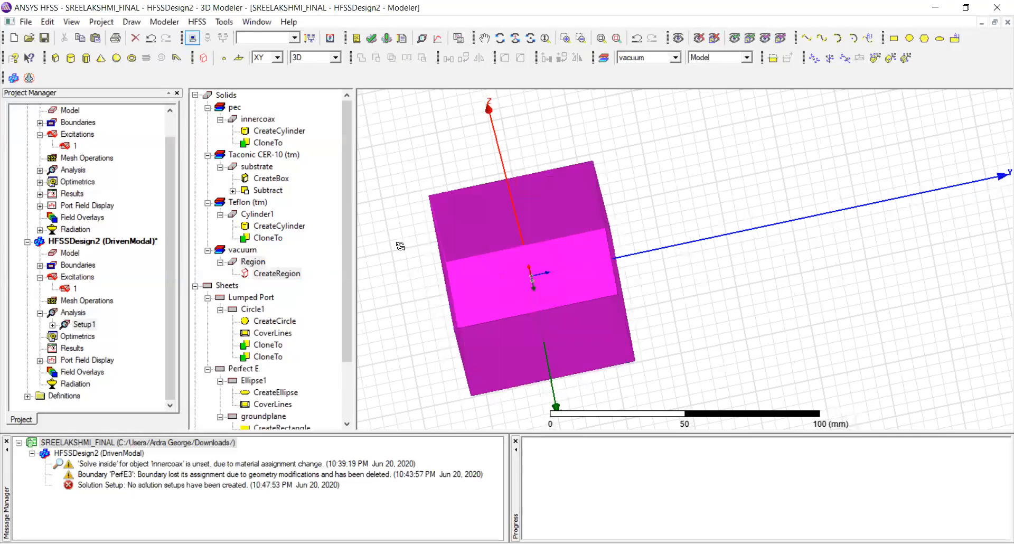
Assign a Radiating Only radiation boundary named Rad1 to the vacuum region
{"action": "left_click", "coordinate": [247, 264]}
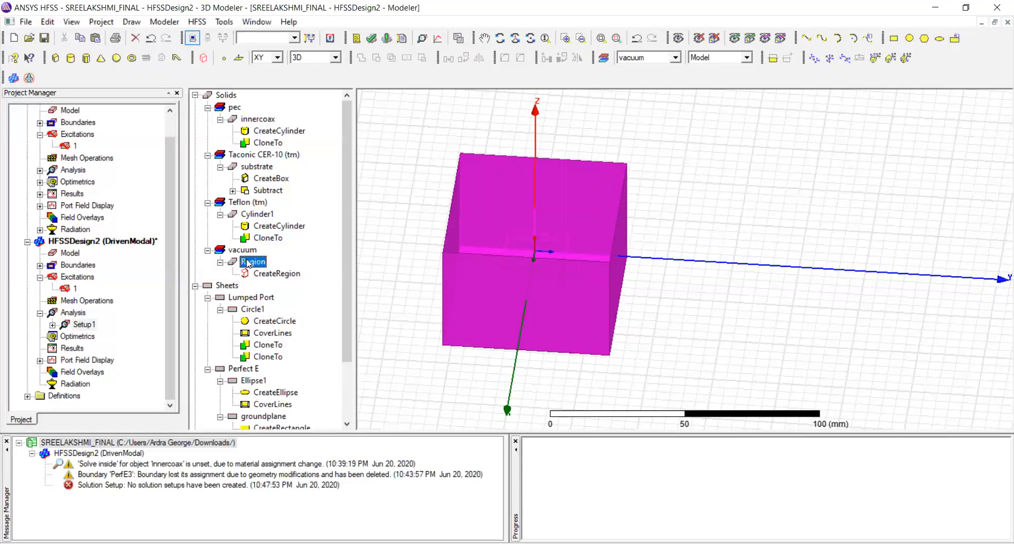
{"action": "right_click", "coordinate": [247, 263]}
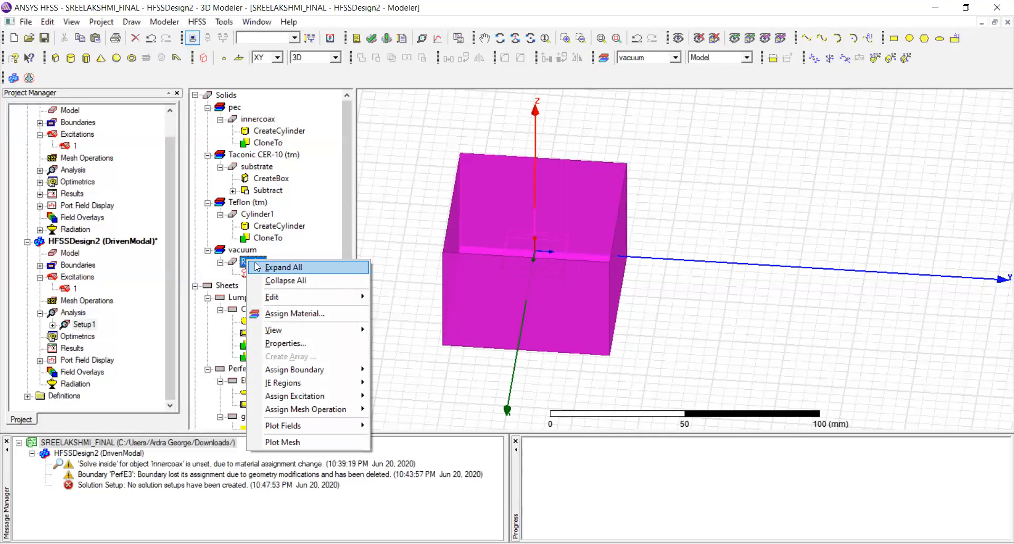
{"action": "mouse_move", "coordinate": [328, 378]}
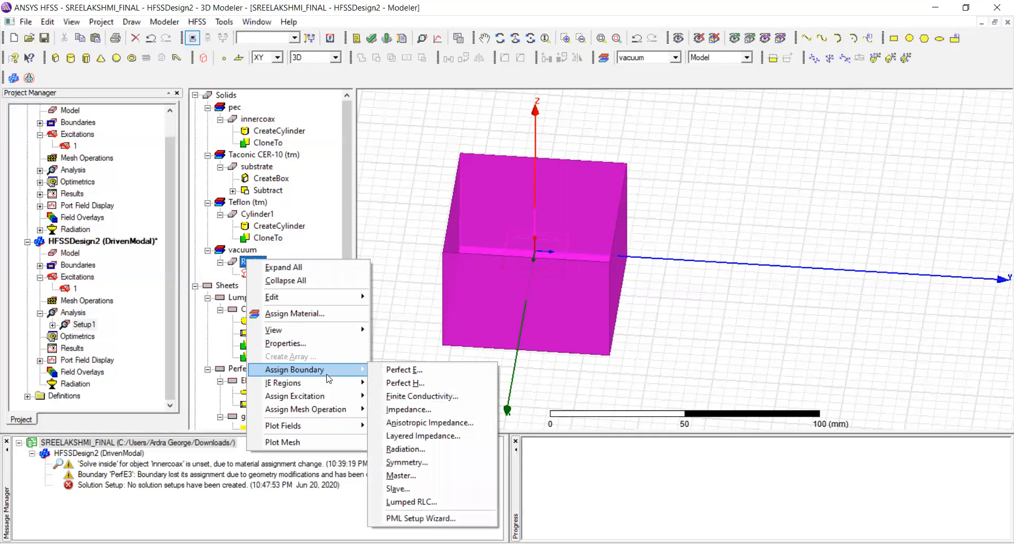
{"action": "left_click", "coordinate": [452, 449]}
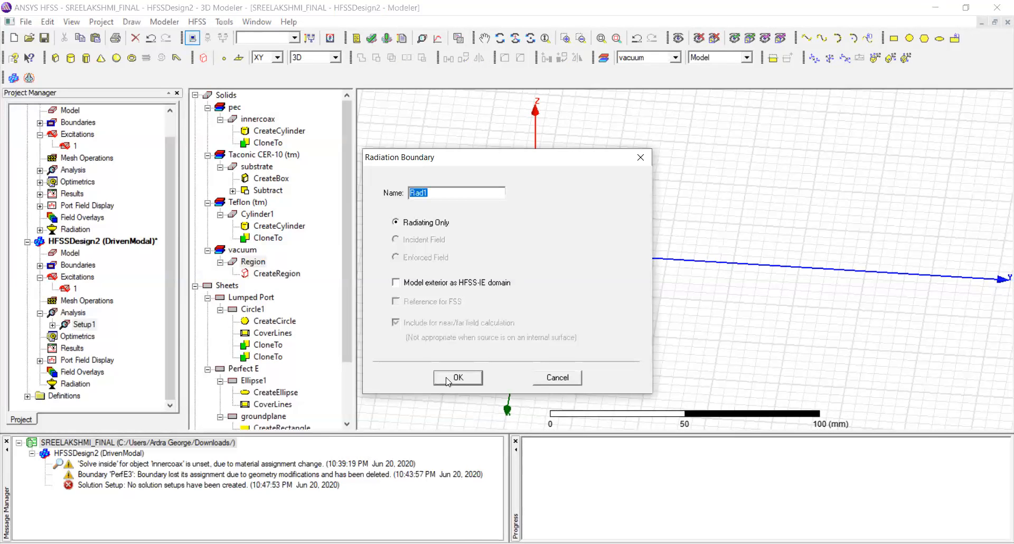
{"action": "left_click", "coordinate": [457, 377]}
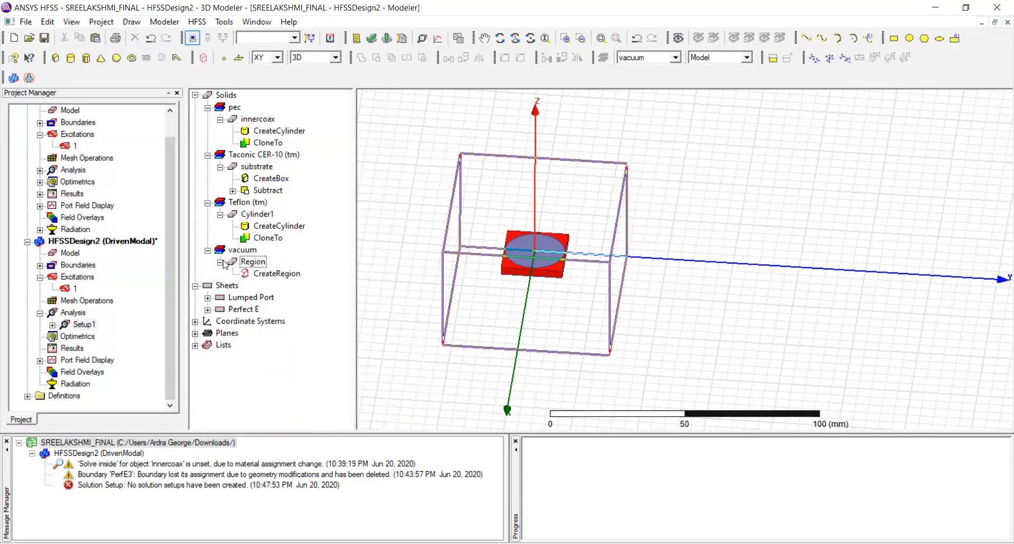
Examine the boundaries PerfE1, PerfE2, PerfE3 and Rad1 of HFSSDesign2 on the model
{"action": "left_click", "coordinate": [39, 264]}
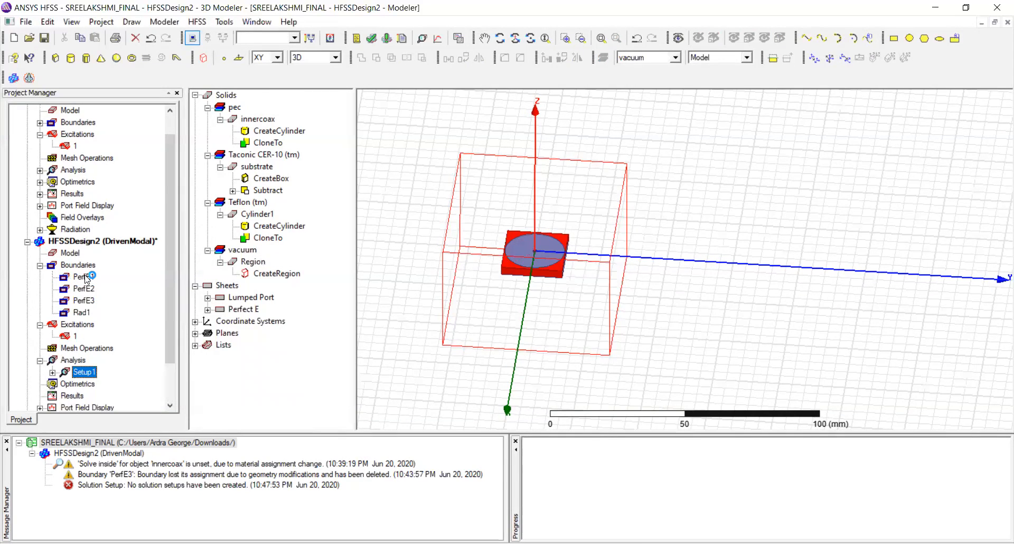
{"action": "left_click", "coordinate": [83, 276]}
{"action": "left_click", "coordinate": [85, 288]}
{"action": "left_click", "coordinate": [85, 301]}
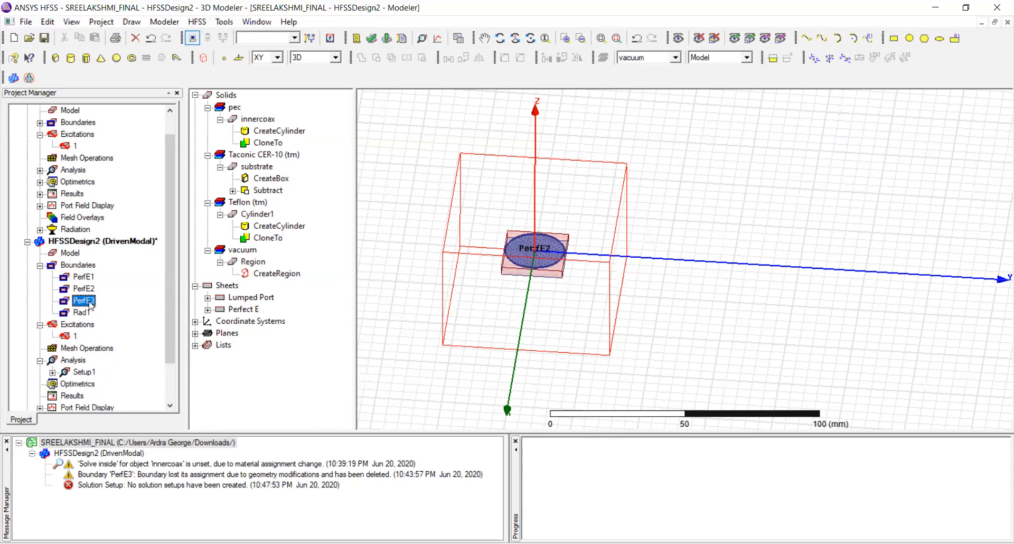
{"action": "scroll", "coordinate": [547, 261], "scroll_direction": "down", "scroll_amount": 1}
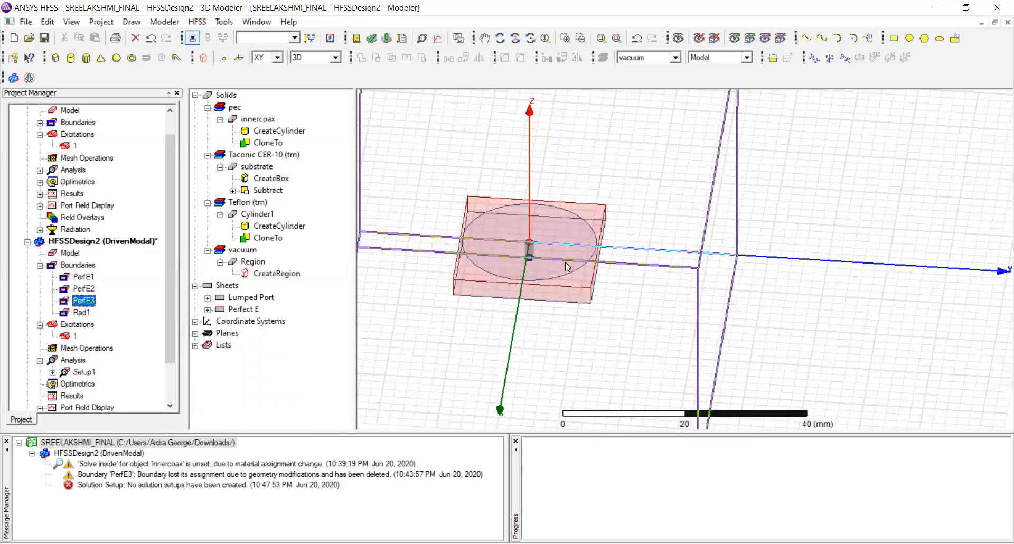
{"action": "scroll", "coordinate": [522, 193], "scroll_direction": "down", "scroll_amount": 1}
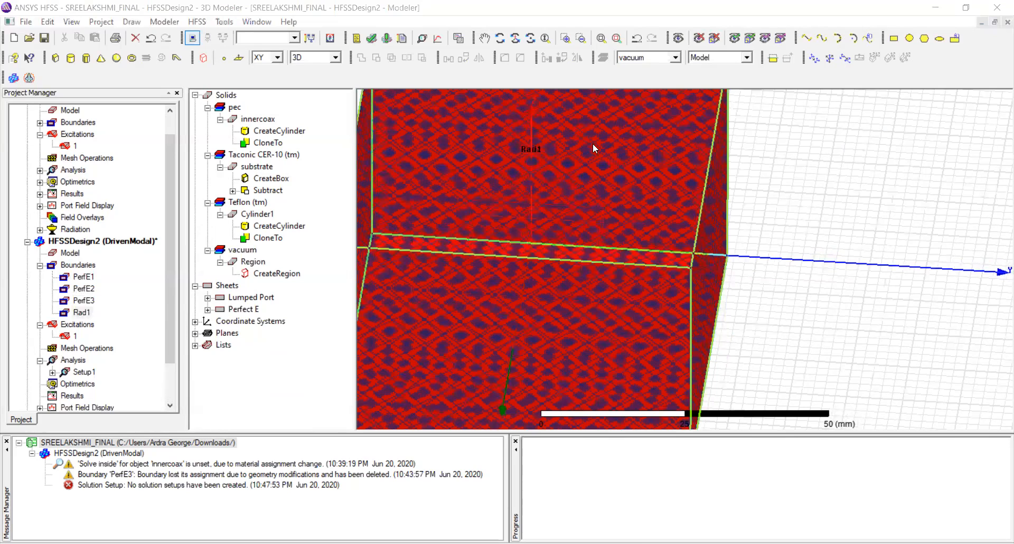
{"action": "scroll", "coordinate": [549, 168], "scroll_direction": "down", "scroll_amount": 3}
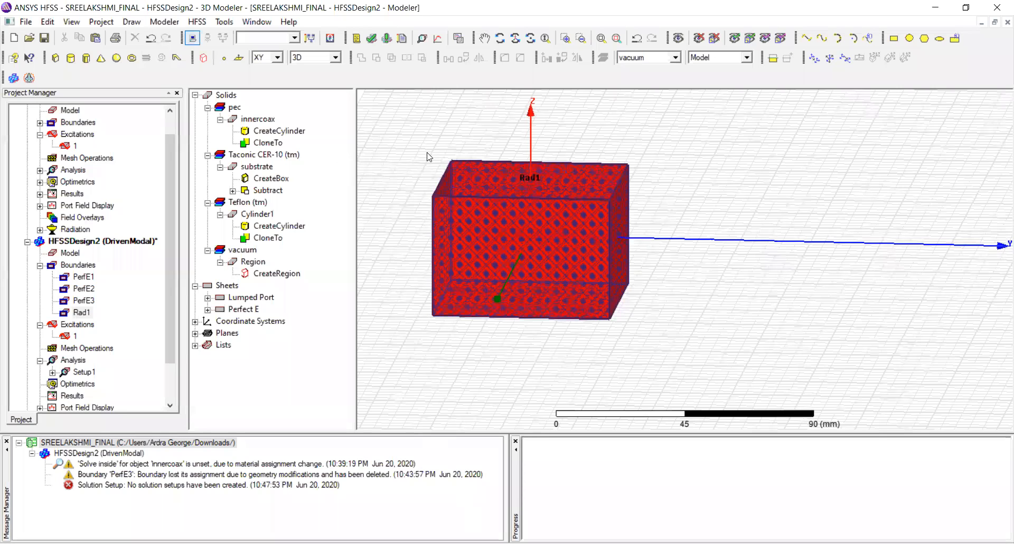
Save the project and run the HFSSDesign2 simulation
{"action": "scroll", "coordinate": [429, 157], "scroll_direction": "up", "scroll_amount": 3}
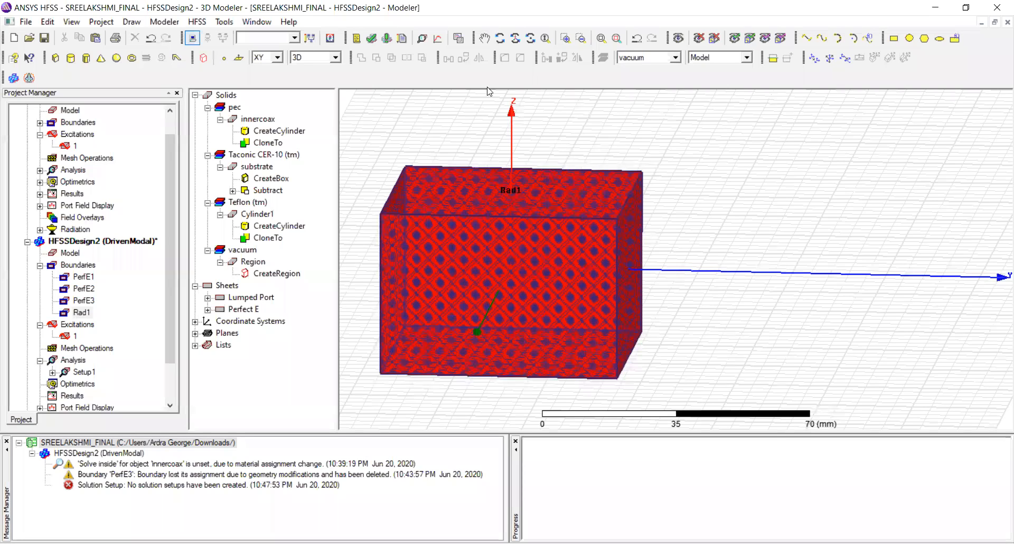
{"action": "left_click", "coordinate": [572, 109]}
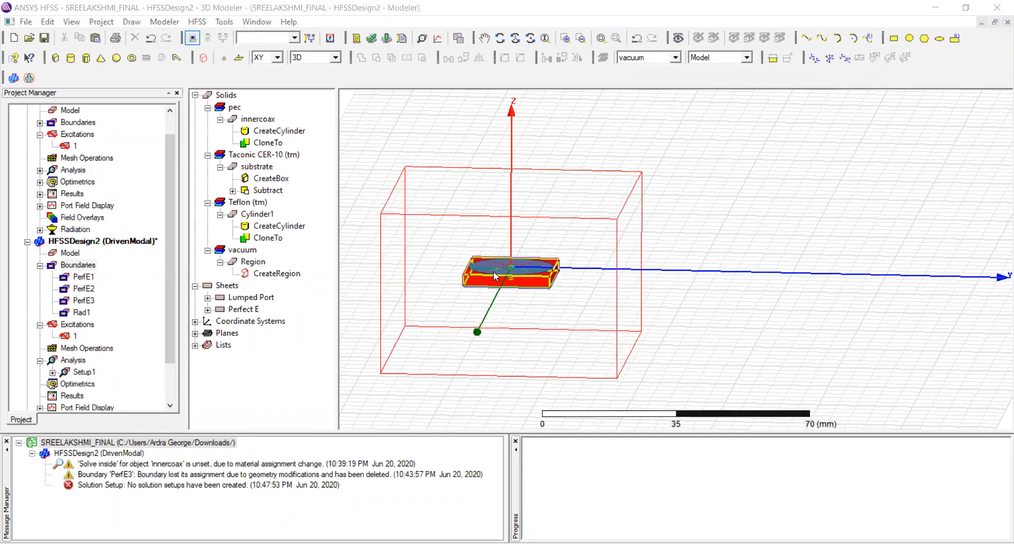
{"action": "left_click_drag", "start_coordinate": [513, 244], "coordinate": [518, 252], "text": "alt"}
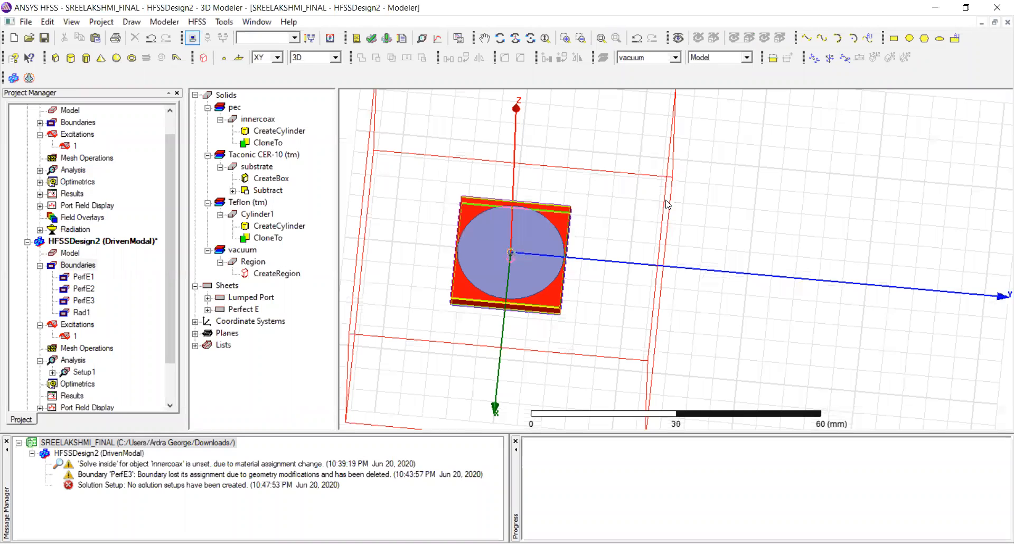
{"action": "scroll", "coordinate": [667, 203], "scroll_direction": "up", "scroll_amount": 3}
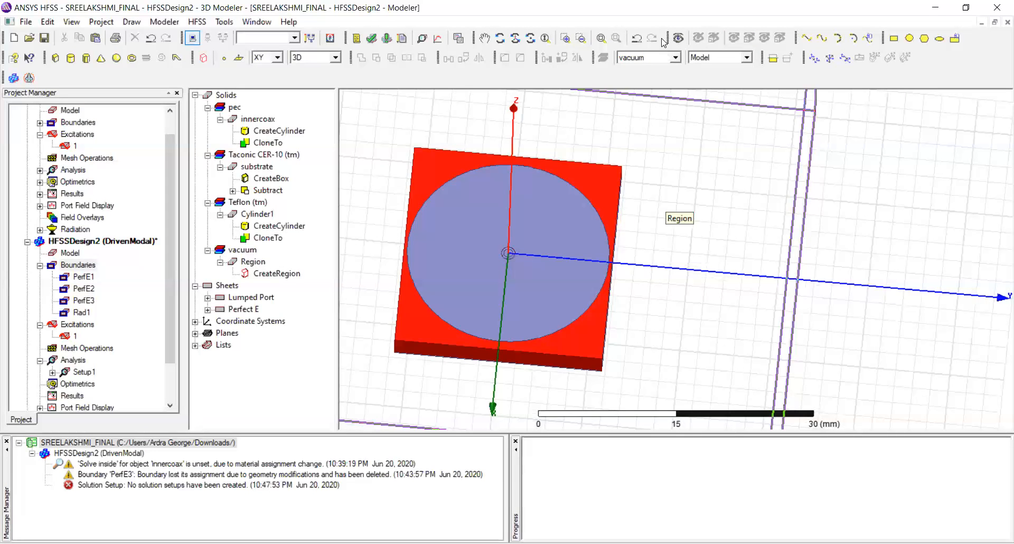
{"action": "scroll", "coordinate": [428, 172], "scroll_direction": "down", "scroll_amount": 2}
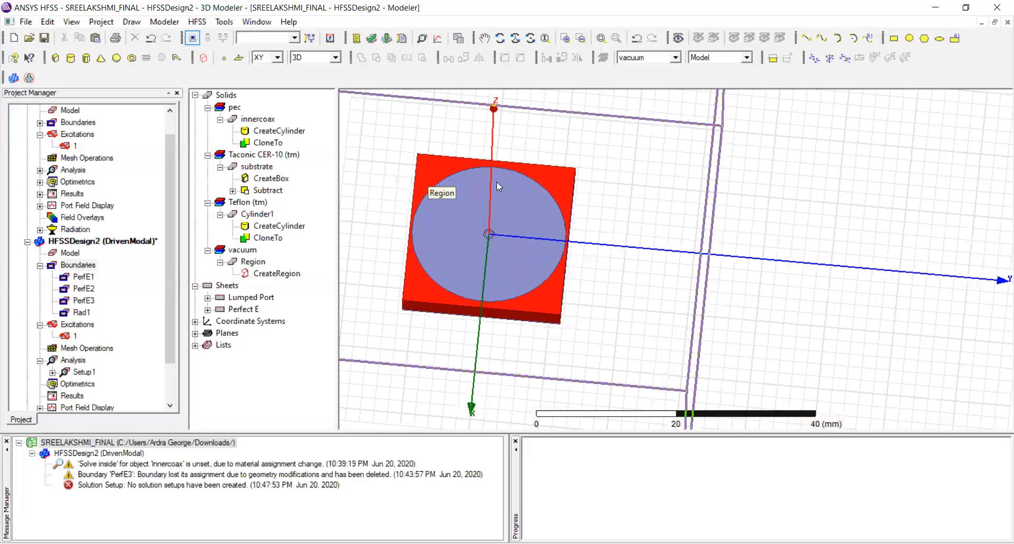
{"action": "left_click", "coordinate": [41, 39]}
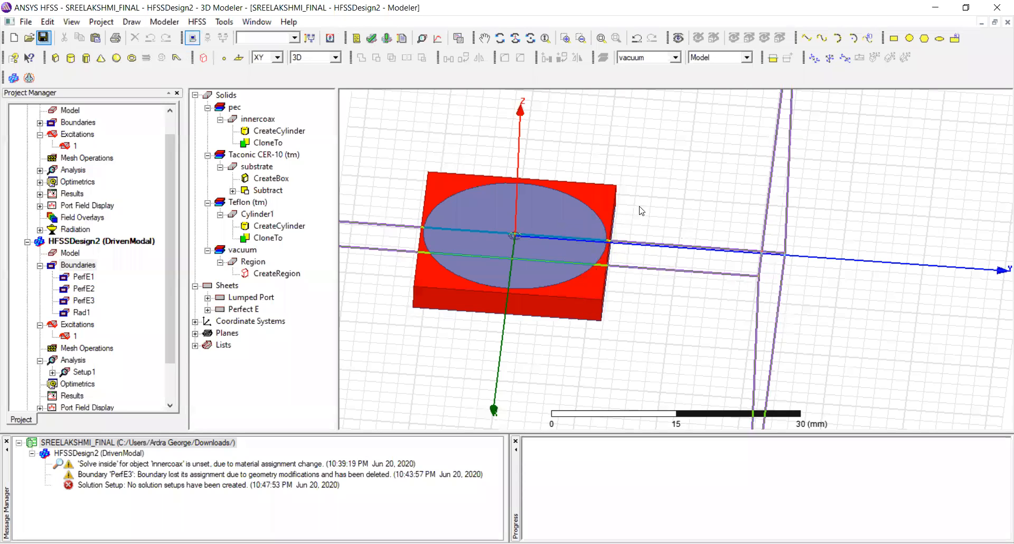
{"action": "left_click", "coordinate": [666, 204]}
{"action": "scroll", "coordinate": [502, 239], "scroll_direction": "up", "scroll_amount": 1}
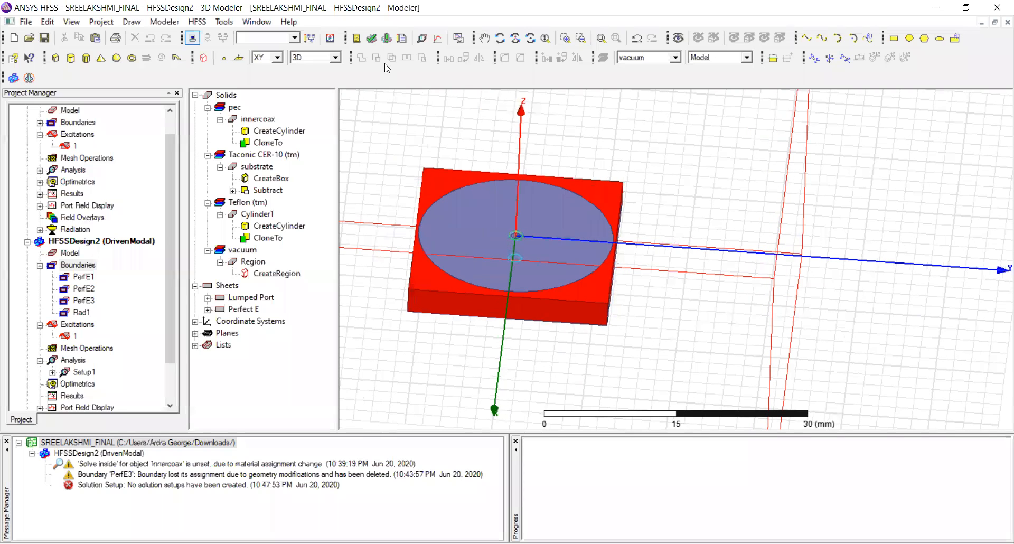
{"action": "scroll", "coordinate": [385, 45], "scroll_direction": "down", "scroll_amount": 1}
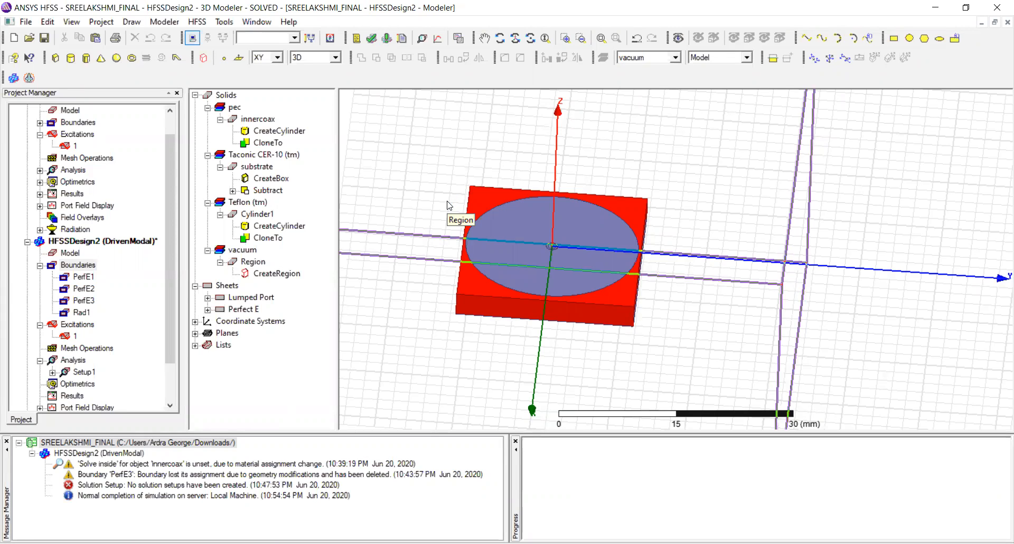
Create a rectangular modal solution data plot of dB(S(1,1)) against frequency for Setup1 : Sweep
{"action": "scroll", "coordinate": [81, 311], "scroll_direction": "down", "scroll_amount": 2}
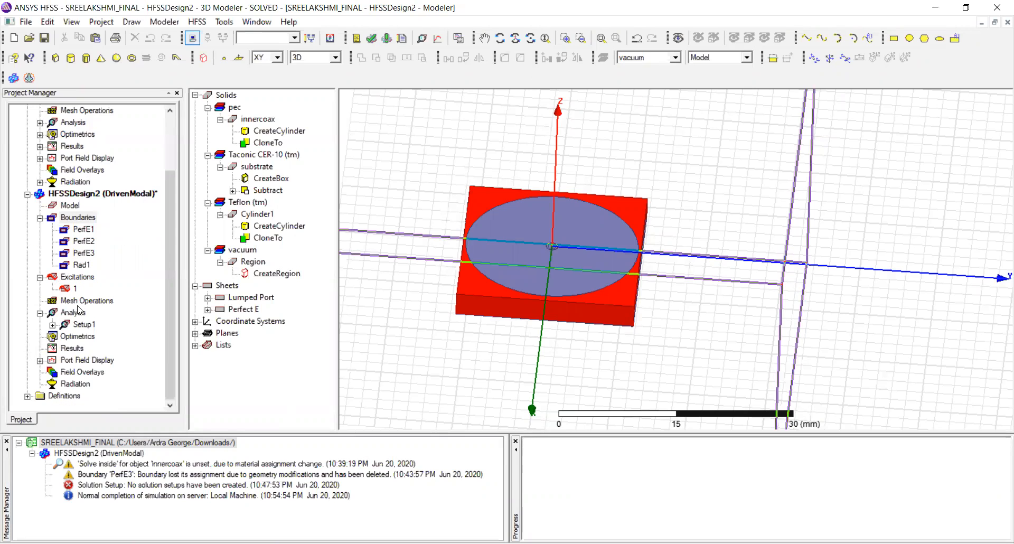
{"action": "left_click", "coordinate": [82, 351]}
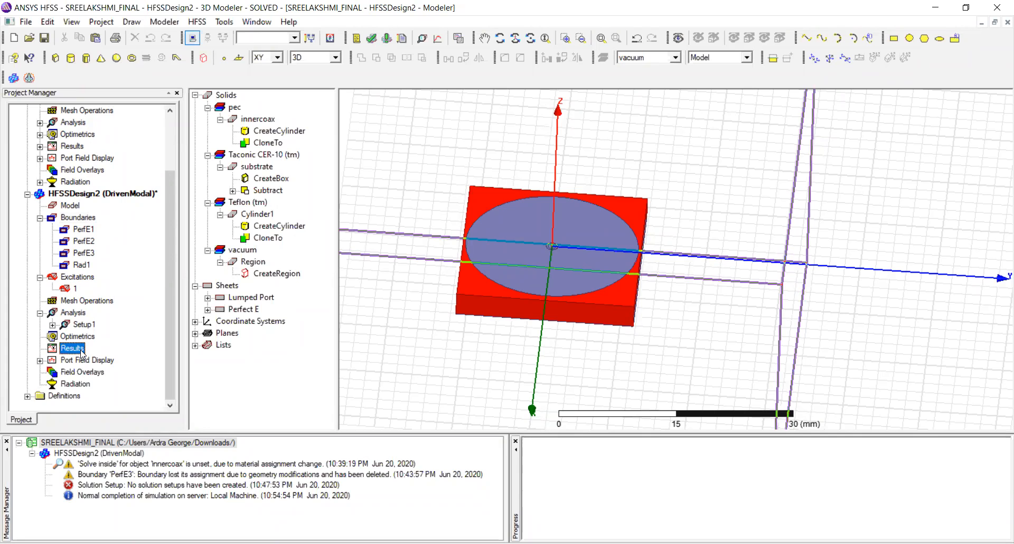
{"action": "right_click", "coordinate": [82, 351]}
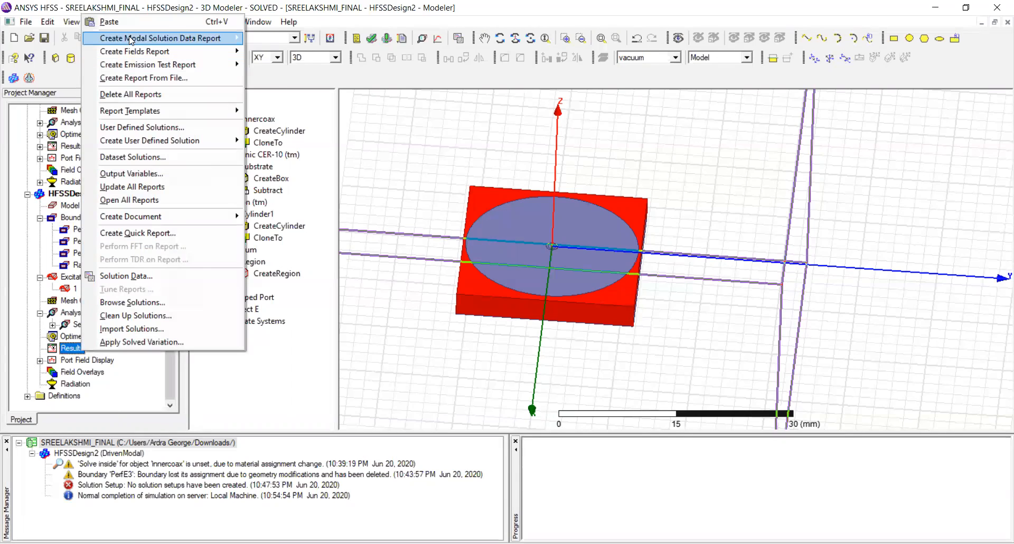
{"action": "mouse_move", "coordinate": [131, 39]}
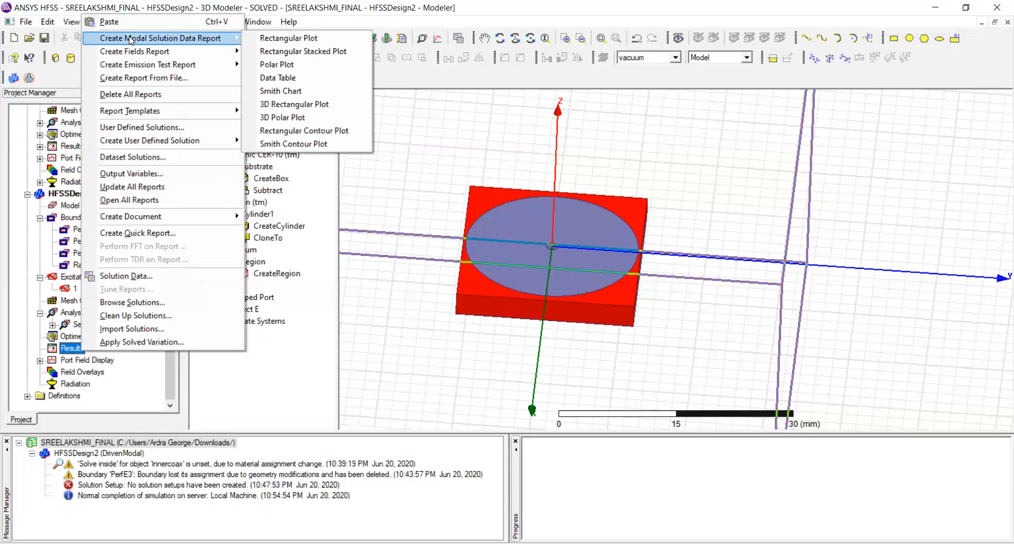
{"action": "left_click", "coordinate": [260, 41]}
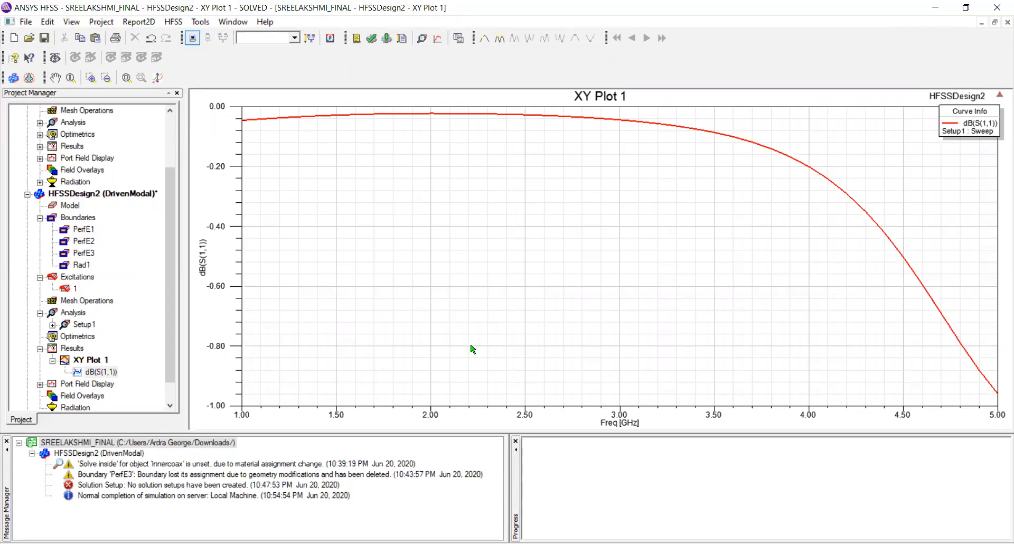
{"action": "scroll", "coordinate": [473, 349], "scroll_direction": "down", "scroll_amount": 2}
{"action": "scroll", "coordinate": [473, 349], "scroll_direction": "up", "scroll_amount": 2}
{"action": "scroll", "coordinate": [472, 349], "scroll_direction": "down", "scroll_amount": 1}
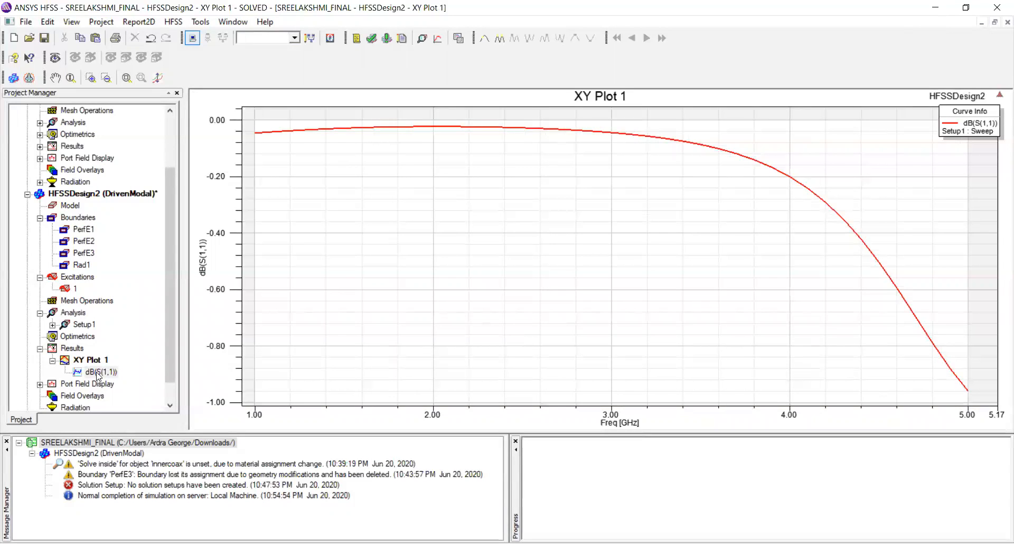
Return to the HFSSDesign2 model and view the elliptical patch from above
{"action": "double_click", "coordinate": [77, 194]}
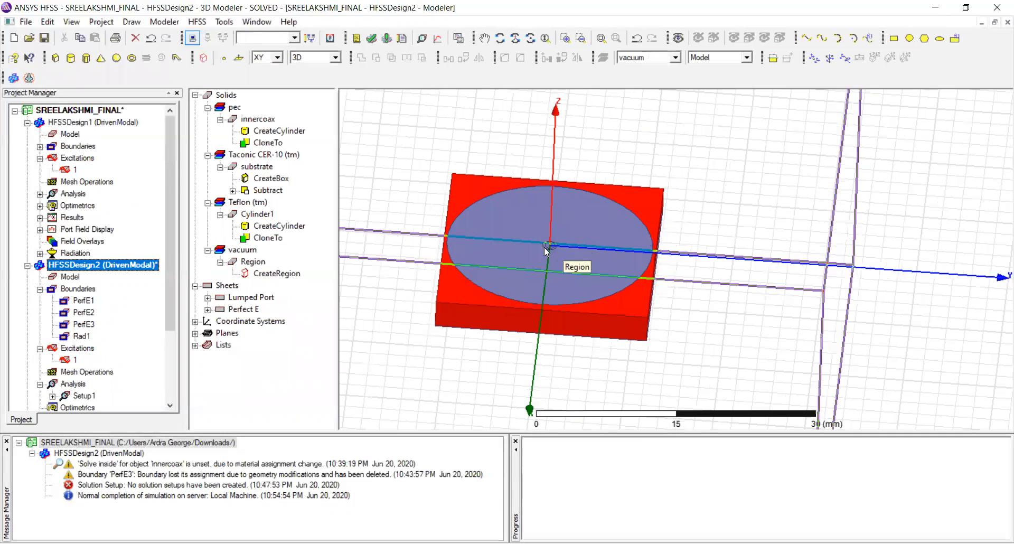
{"action": "middle_click_drag", "start_coordinate": [580, 282], "coordinate": [584, 312]}
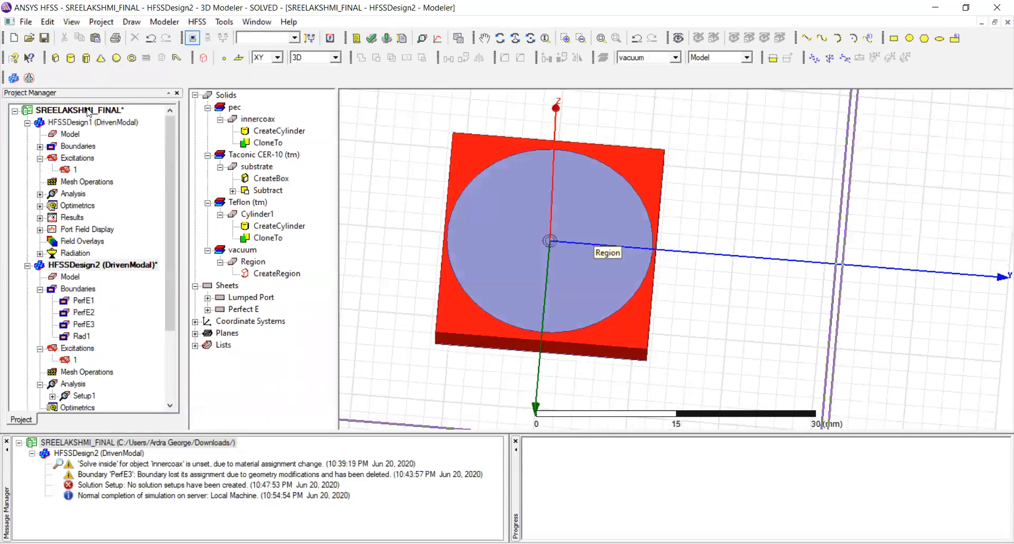
{"action": "left_click", "coordinate": [14, 110]}
{"action": "left_click", "coordinate": [15, 110]}
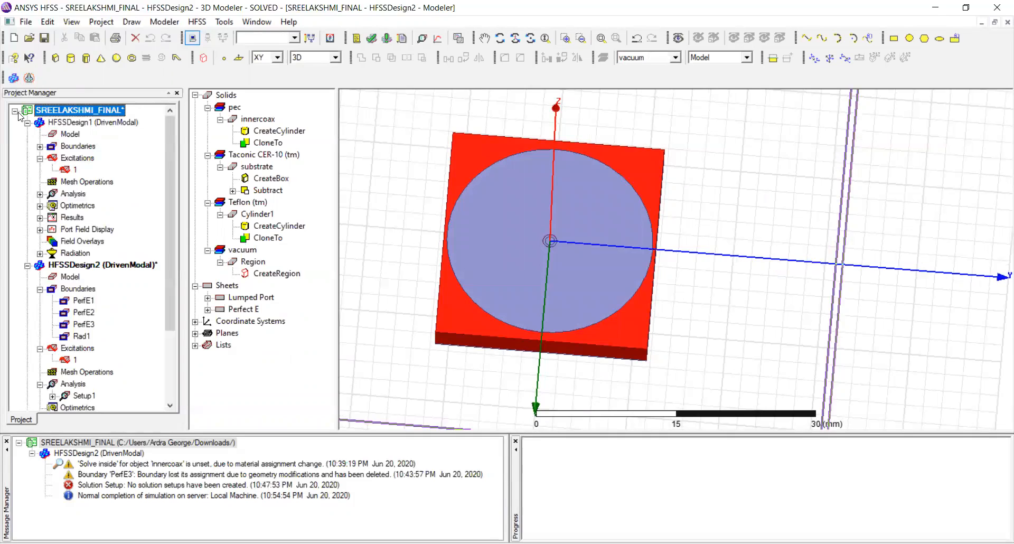
Open the HFSSDesign1 model and review the CreateCylinder properties of its pec object Cylinder2
{"action": "left_click", "coordinate": [58, 123]}
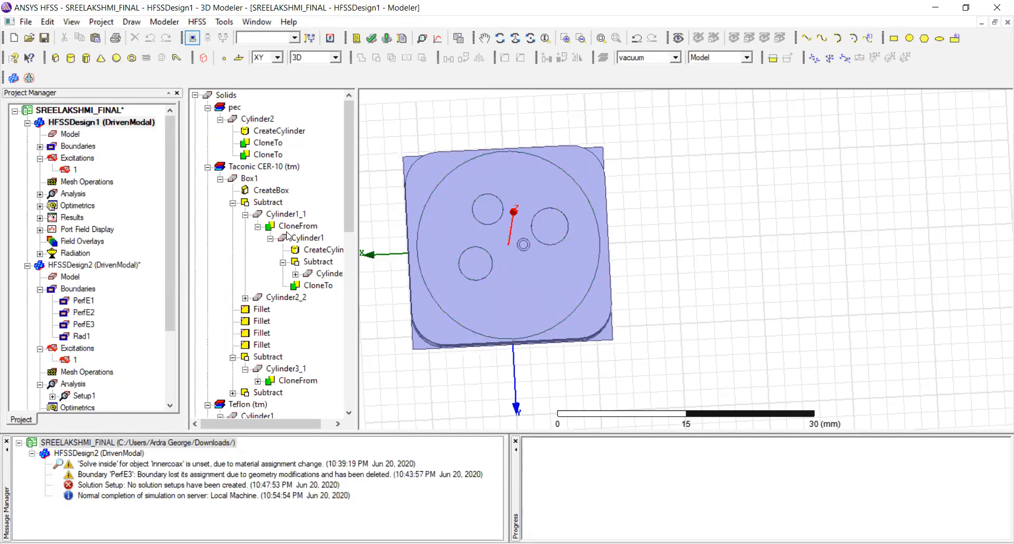
{"action": "left_click", "coordinate": [273, 132]}
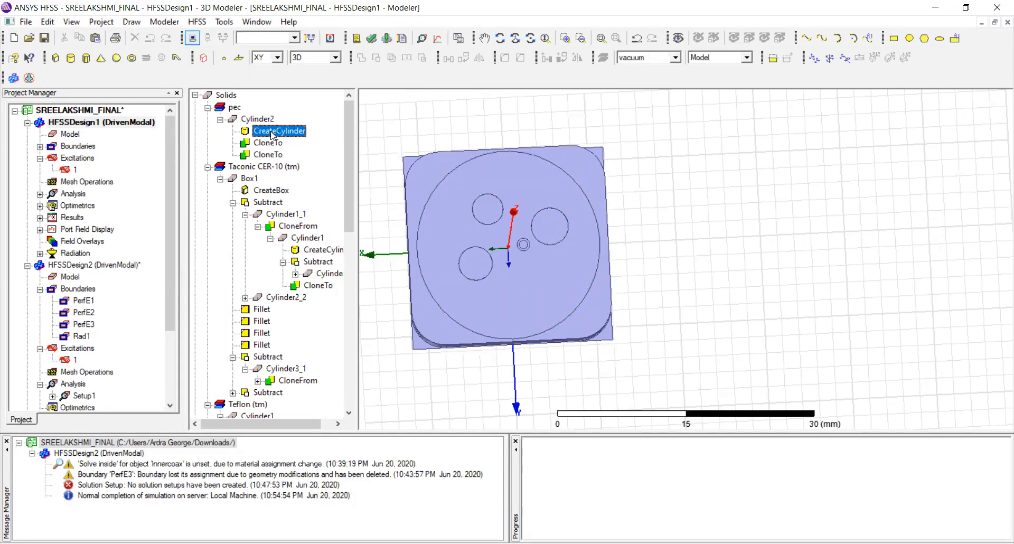
{"action": "left_click", "coordinate": [746, 148]}
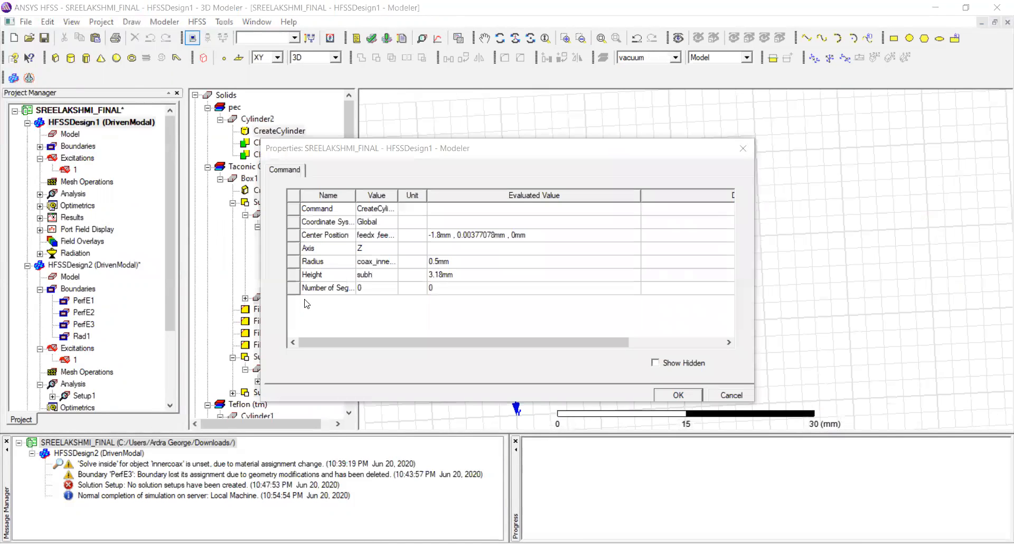
Examine the HFSSDesign1 modeling history through the Teflon and vacuum solids, the Ellipse1 subtractions and slot2
{"action": "scroll", "coordinate": [305, 304], "scroll_direction": "down", "scroll_amount": 3}
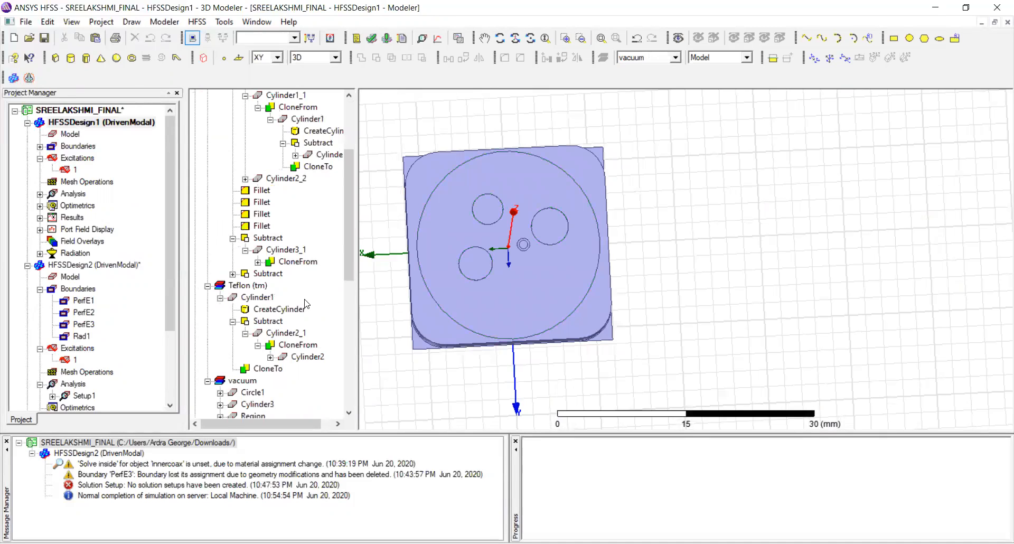
{"action": "scroll", "coordinate": [305, 303], "scroll_direction": "down", "scroll_amount": 3}
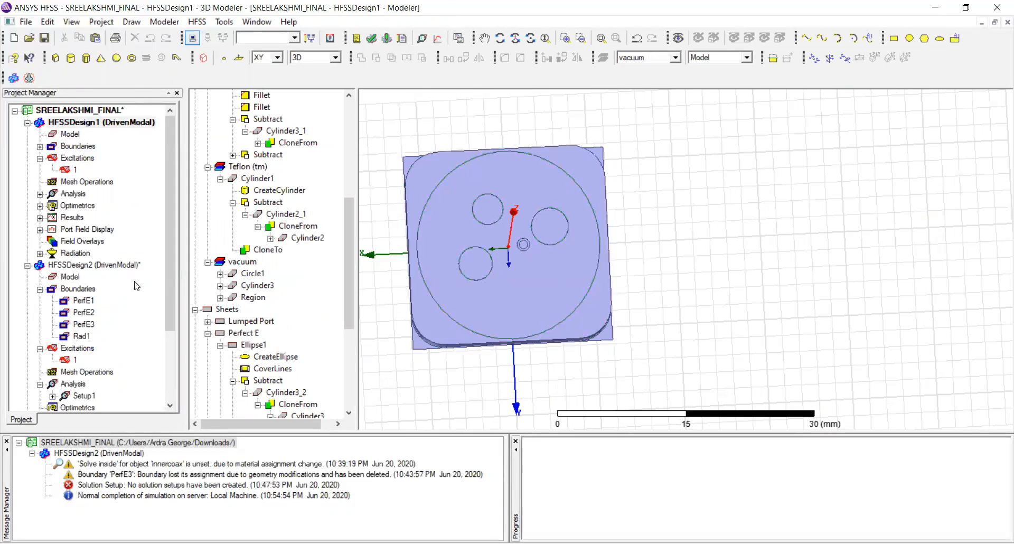
{"action": "scroll", "coordinate": [289, 287], "scroll_direction": "down", "scroll_amount": 2}
{"action": "scroll", "coordinate": [296, 322], "scroll_direction": "down", "scroll_amount": 2}
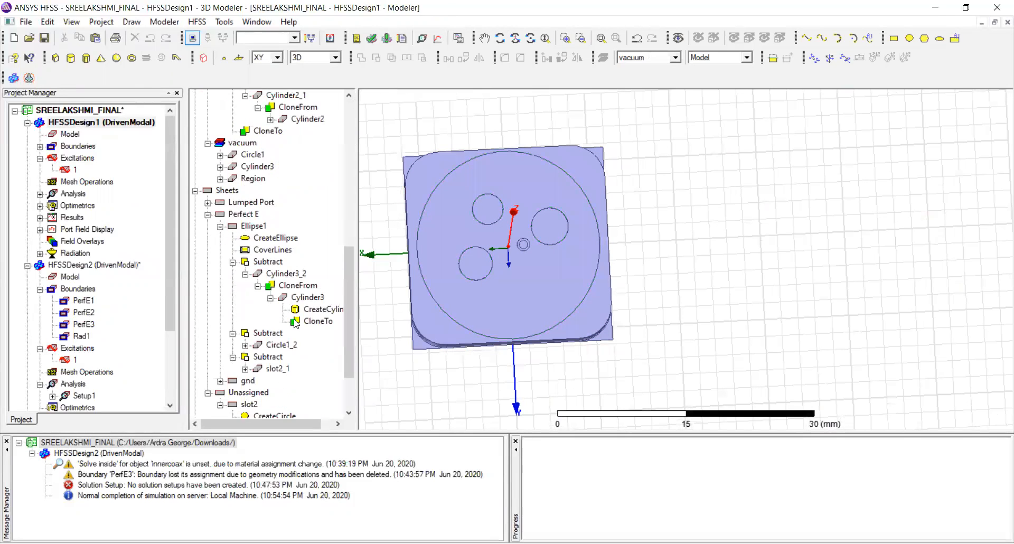
{"action": "scroll", "coordinate": [296, 322], "scroll_direction": "down", "scroll_amount": 2}
{"action": "scroll", "coordinate": [296, 317], "scroll_direction": "down", "scroll_amount": 1}
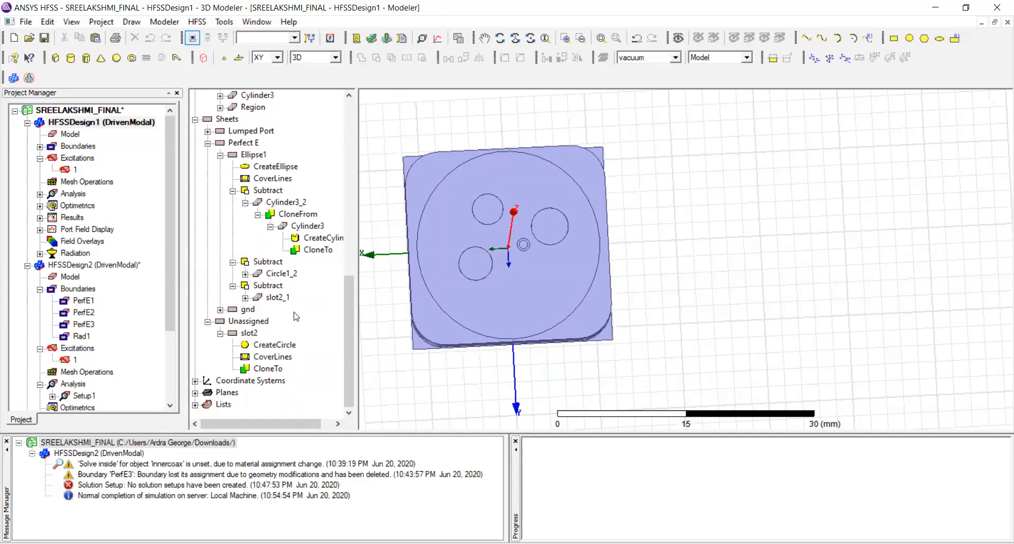
Inspect the vacuum Cylinder3's attributes and its cylinder creation parameters, including the centre position, in HFSSDesign1
{"action": "scroll", "coordinate": [296, 316], "scroll_direction": "up", "scroll_amount": 3}
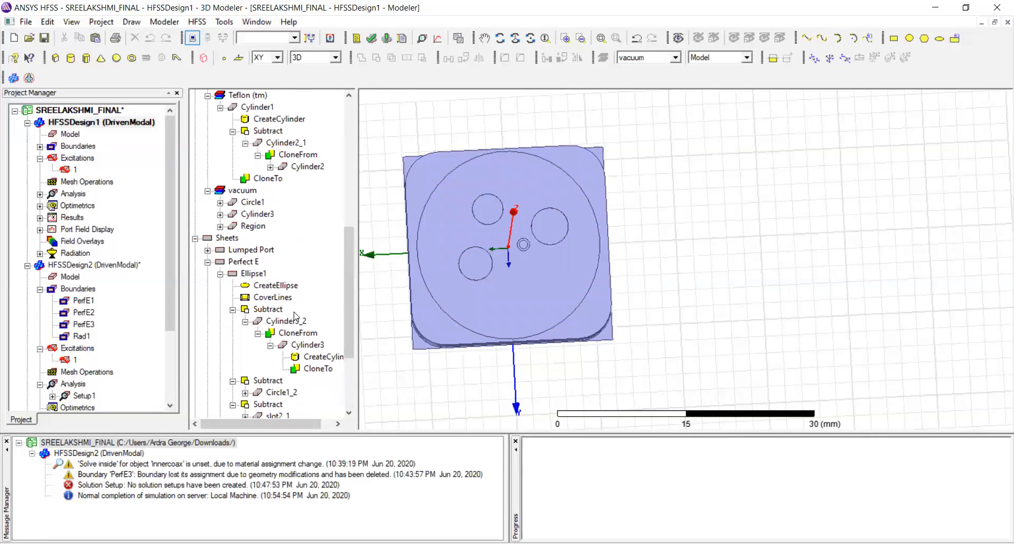
{"action": "double_click", "coordinate": [251, 218]}
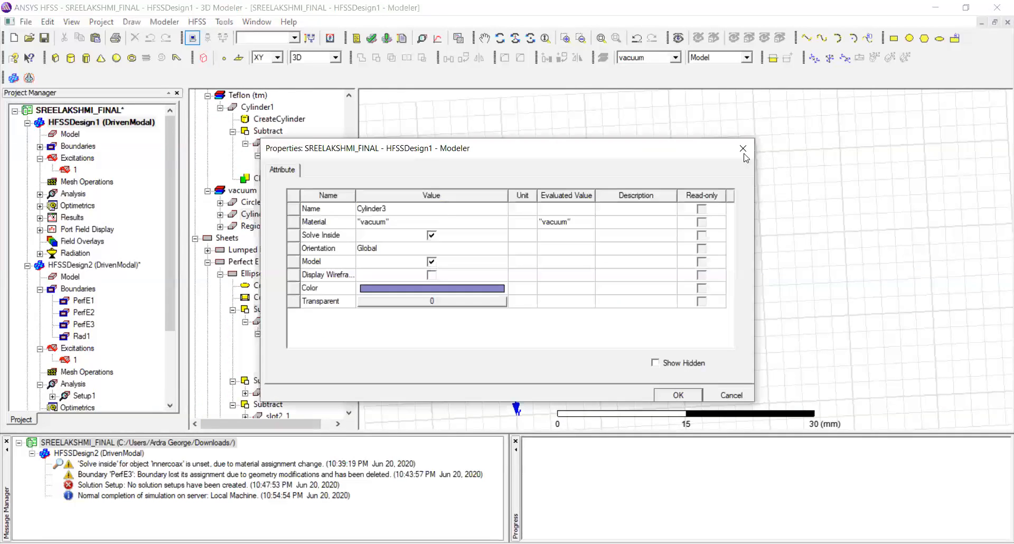
{"action": "left_click", "coordinate": [742, 154]}
{"action": "double_click", "coordinate": [259, 226]}
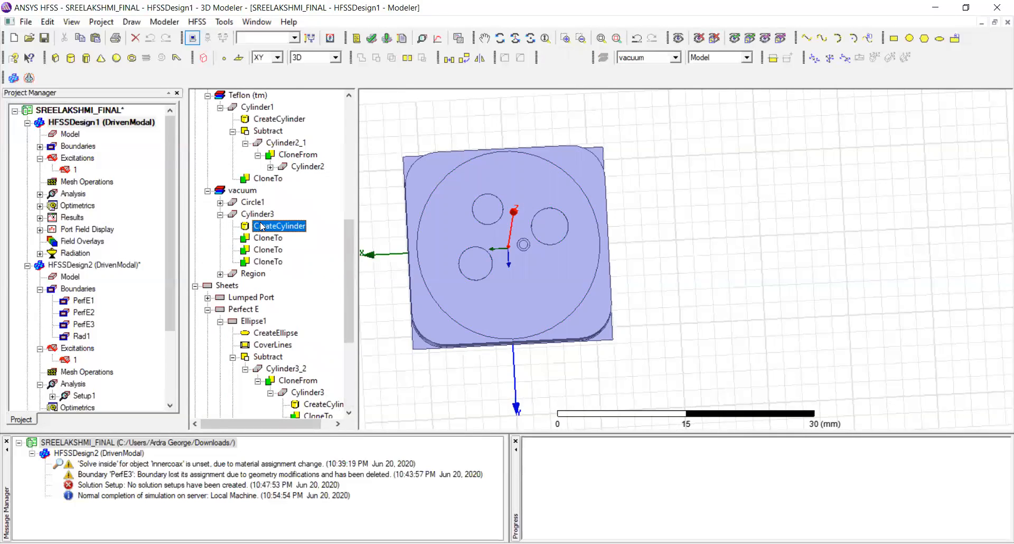
{"action": "left_click", "coordinate": [375, 235]}
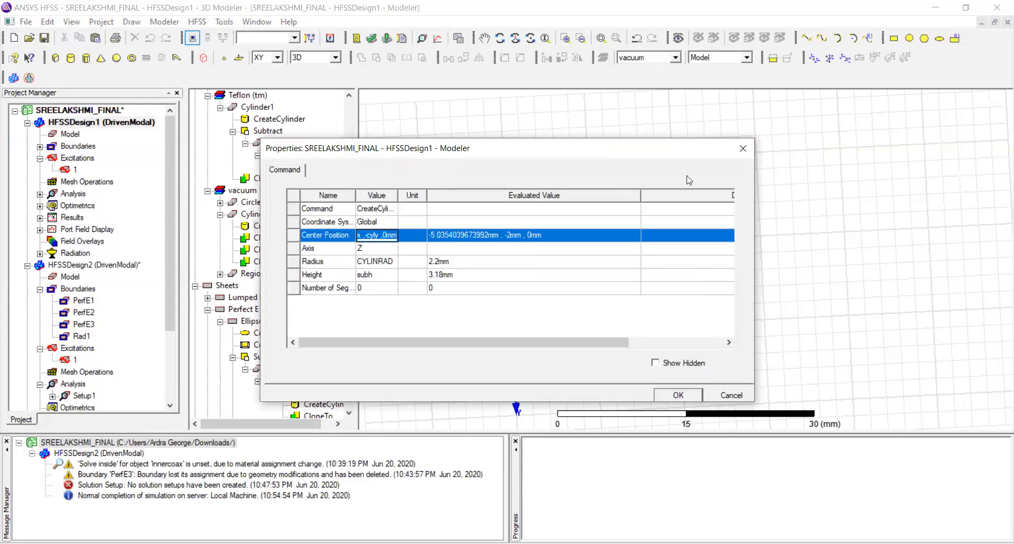
{"action": "left_click", "coordinate": [738, 148]}
Expand the cloned Cylinder3 history inside the Taconic CER-10 box's Cylinder3_1 subtraction
{"action": "scroll", "coordinate": [289, 200], "scroll_direction": "up", "scroll_amount": 7}
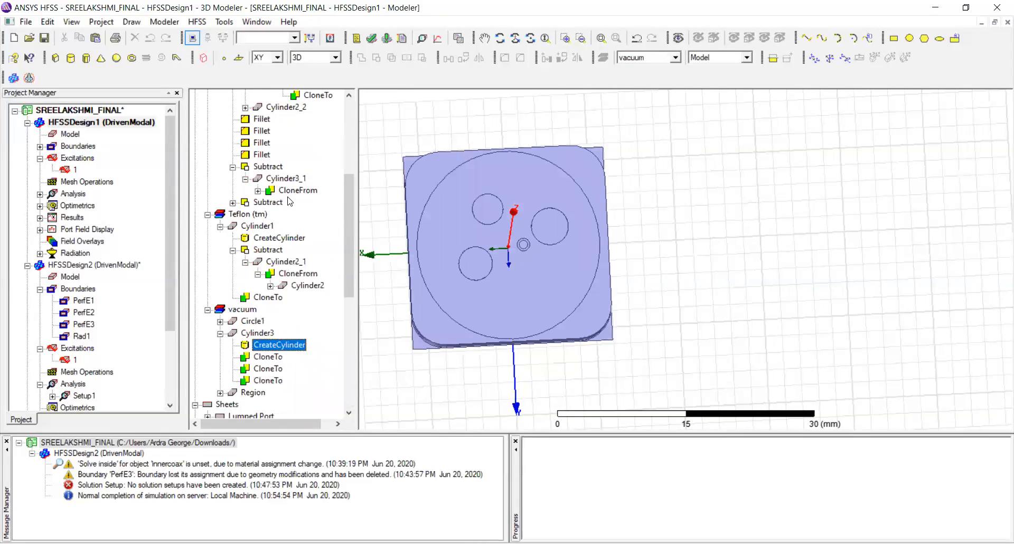
{"action": "scroll", "coordinate": [289, 201], "scroll_direction": "up", "scroll_amount": 3}
{"action": "scroll", "coordinate": [289, 201], "scroll_direction": "down", "scroll_amount": 6}
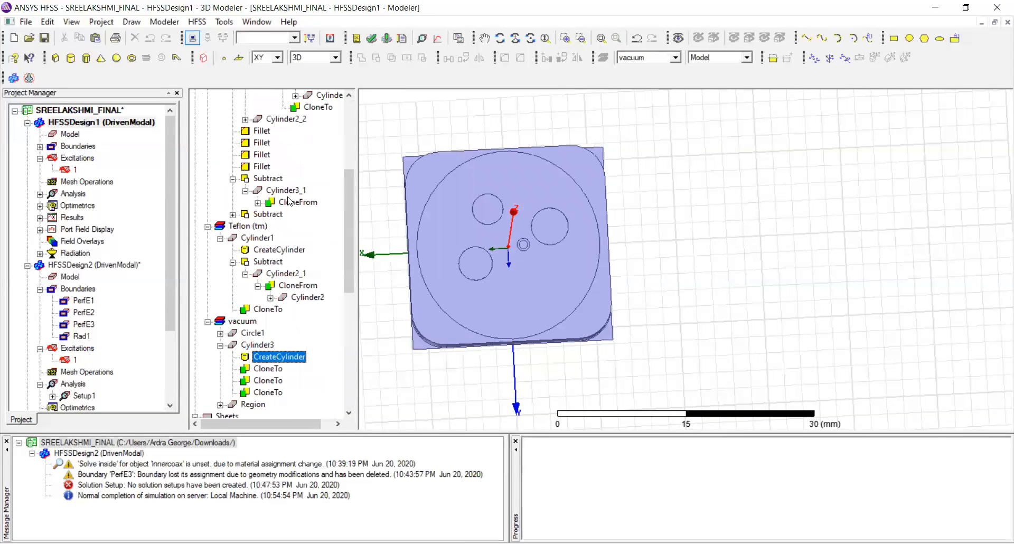
{"action": "left_click", "coordinate": [258, 203]}
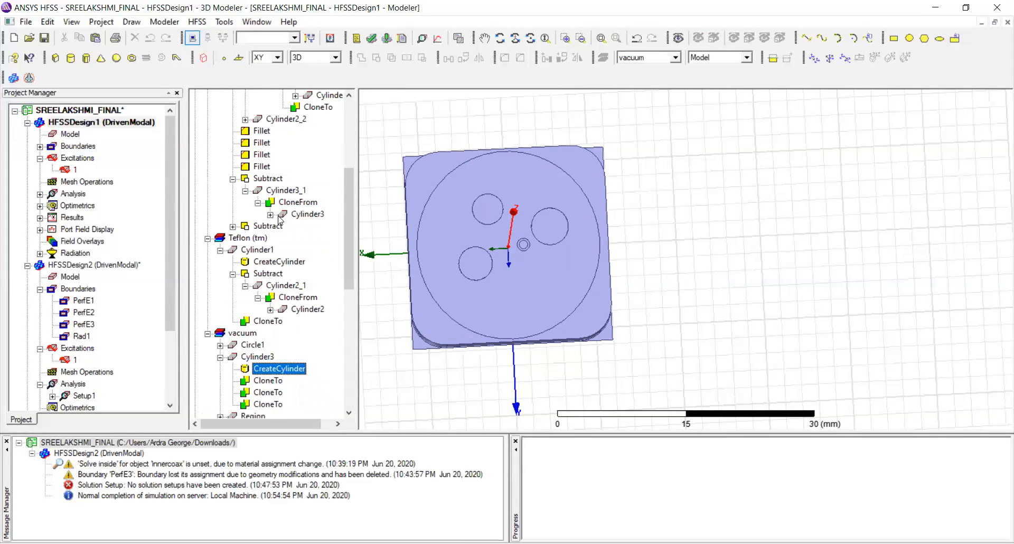
{"action": "left_click", "coordinate": [270, 214]}
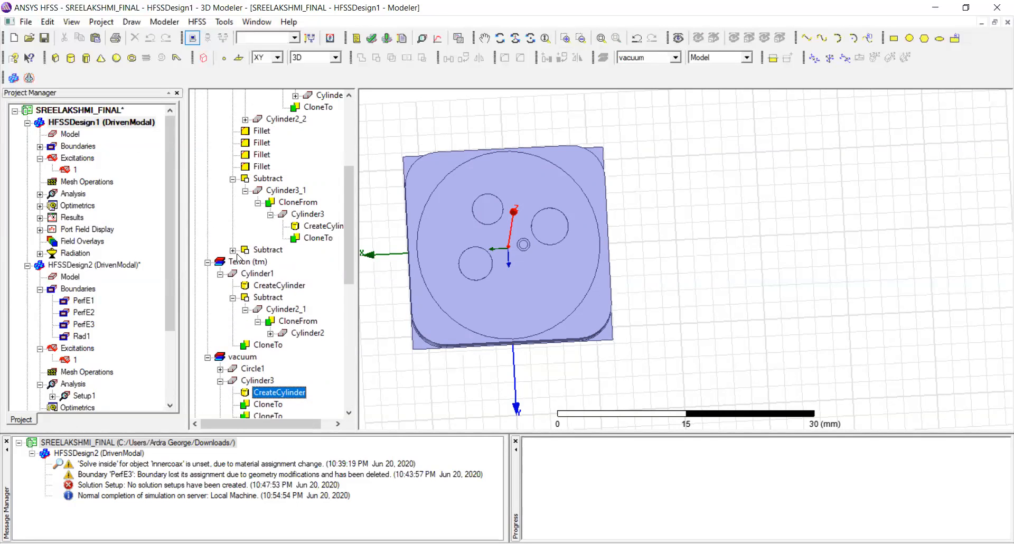
Review all local design variables of HFSSDesign1, including the feed, slot and cylinder position and radius values
{"action": "right_click", "coordinate": [93, 126]}
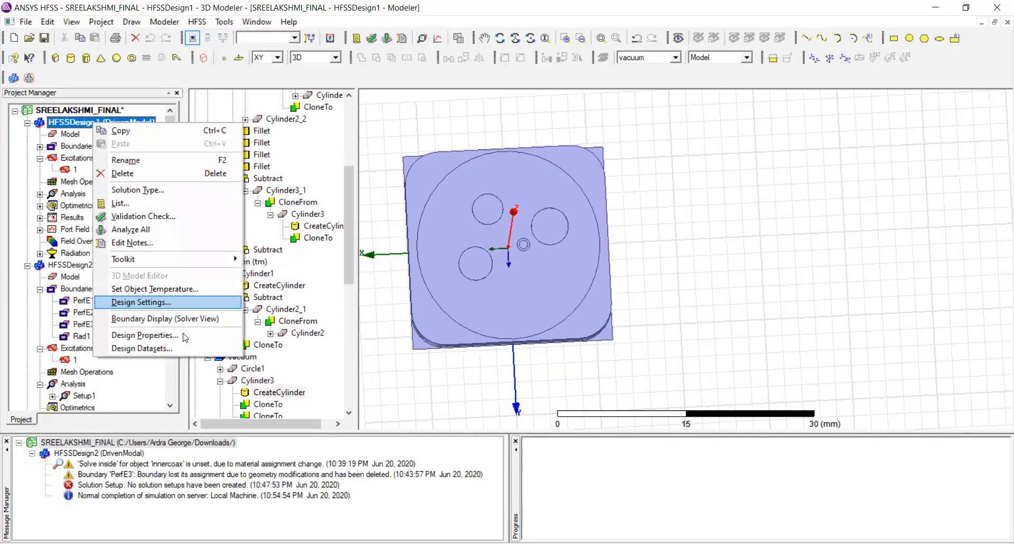
{"action": "key", "text": "Return"}
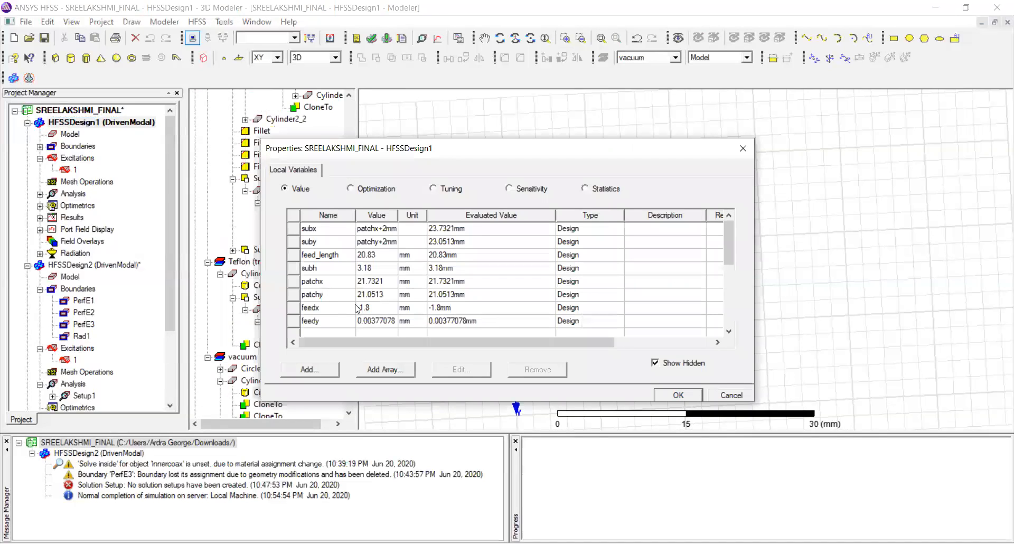
{"action": "scroll", "coordinate": [358, 308], "scroll_direction": "down", "scroll_amount": 4}
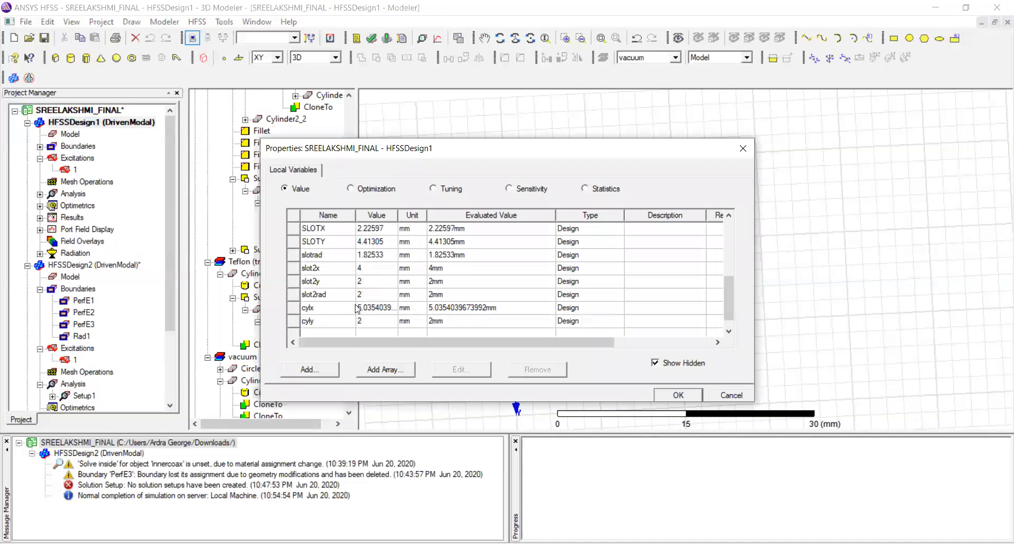
{"action": "scroll", "coordinate": [357, 308], "scroll_direction": "up", "scroll_amount": 3}
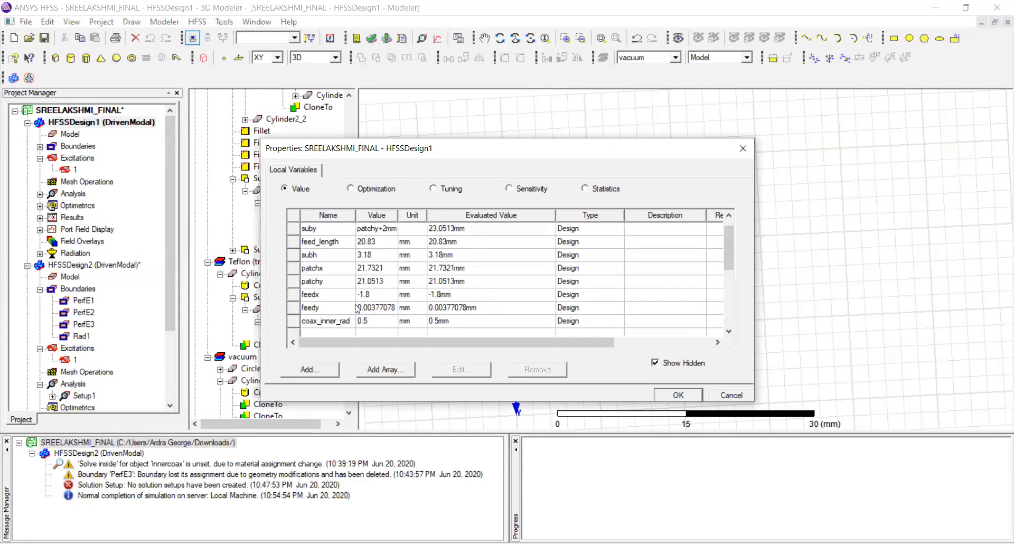
{"action": "scroll", "coordinate": [358, 308], "scroll_direction": "up", "scroll_amount": 1}
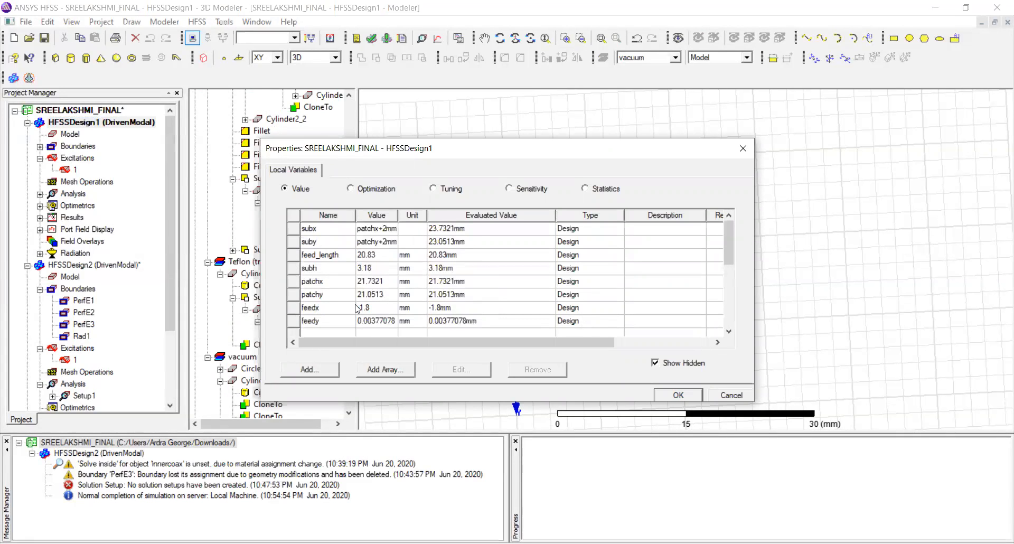
{"action": "scroll", "coordinate": [357, 308], "scroll_direction": "down", "scroll_amount": 2}
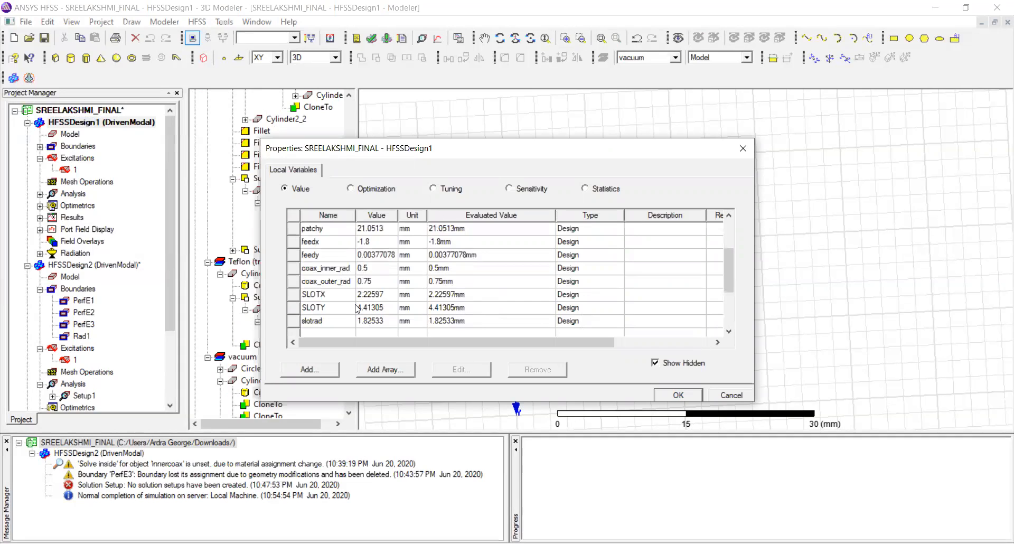
{"action": "scroll", "coordinate": [357, 308], "scroll_direction": "down", "scroll_amount": 2}
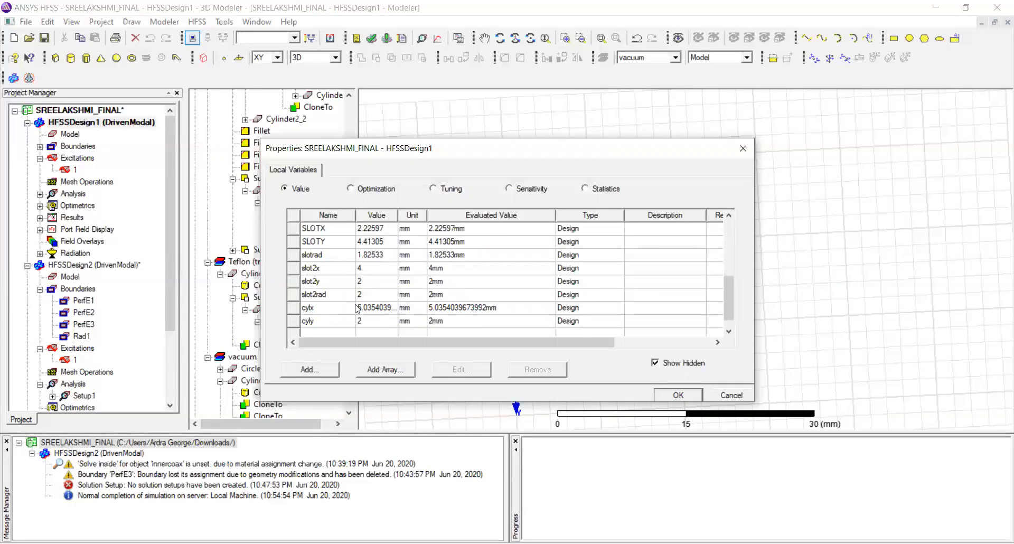
{"action": "scroll", "coordinate": [357, 309], "scroll_direction": "down", "scroll_amount": 1}
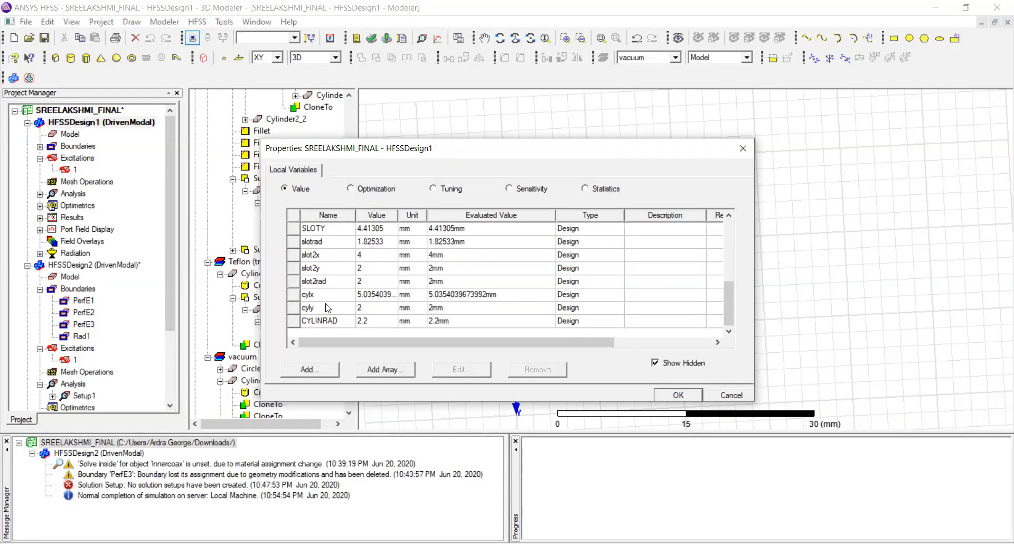
{"action": "left_click", "coordinate": [738, 149]}
Inspect the creation parameters of the Teflon Cylinder1 in HFSSDesign1, checking its centre position expression
{"action": "scroll", "coordinate": [260, 218], "scroll_direction": "up", "scroll_amount": 4}
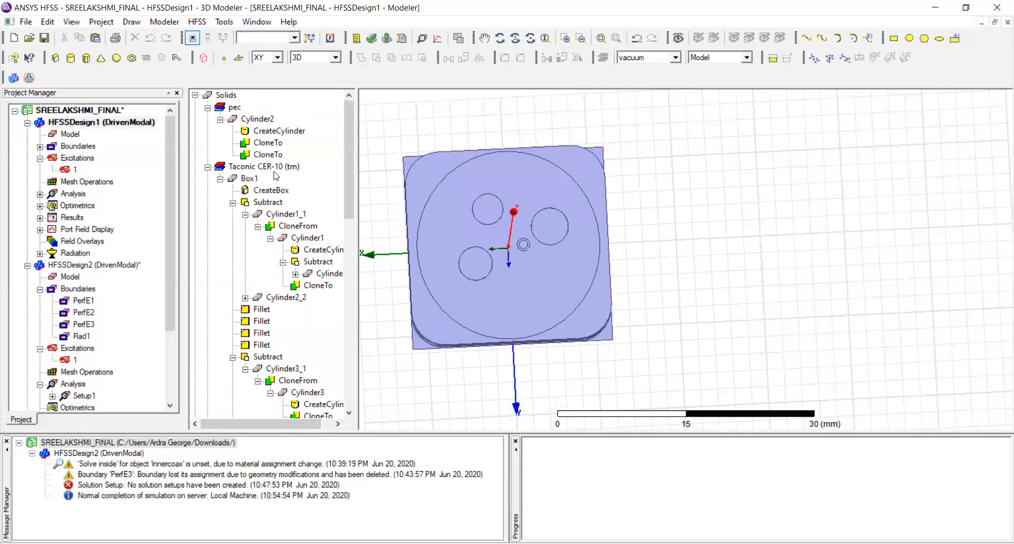
{"action": "scroll", "coordinate": [271, 228], "scroll_direction": "down", "scroll_amount": 2}
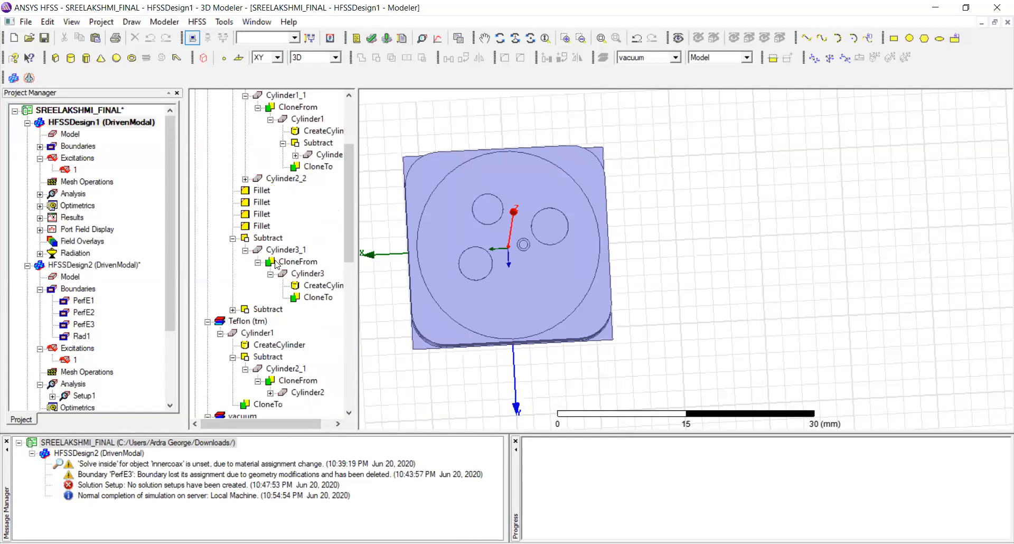
{"action": "left_click", "coordinate": [264, 334]}
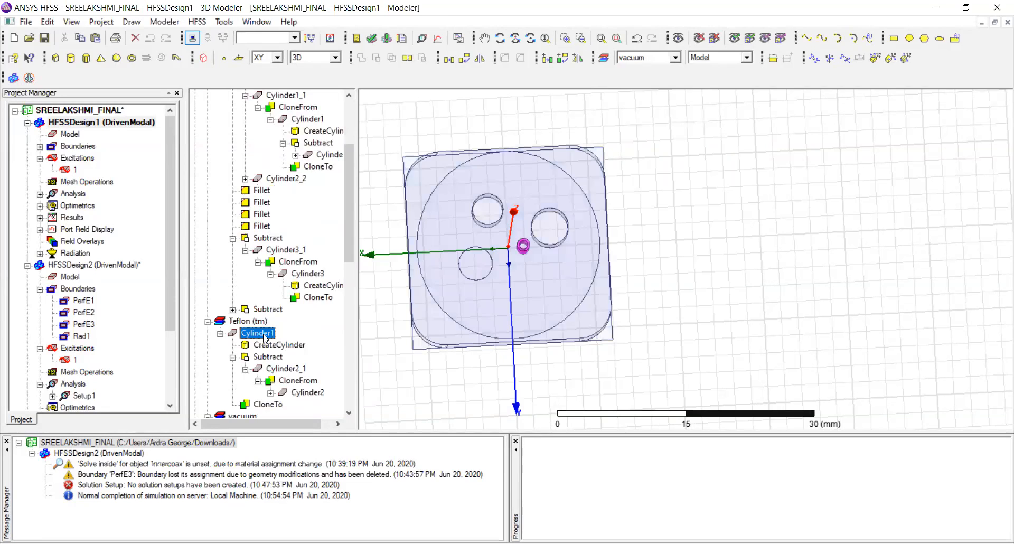
{"action": "left_click", "coordinate": [262, 349]}
{"action": "double_click", "coordinate": [263, 349]}
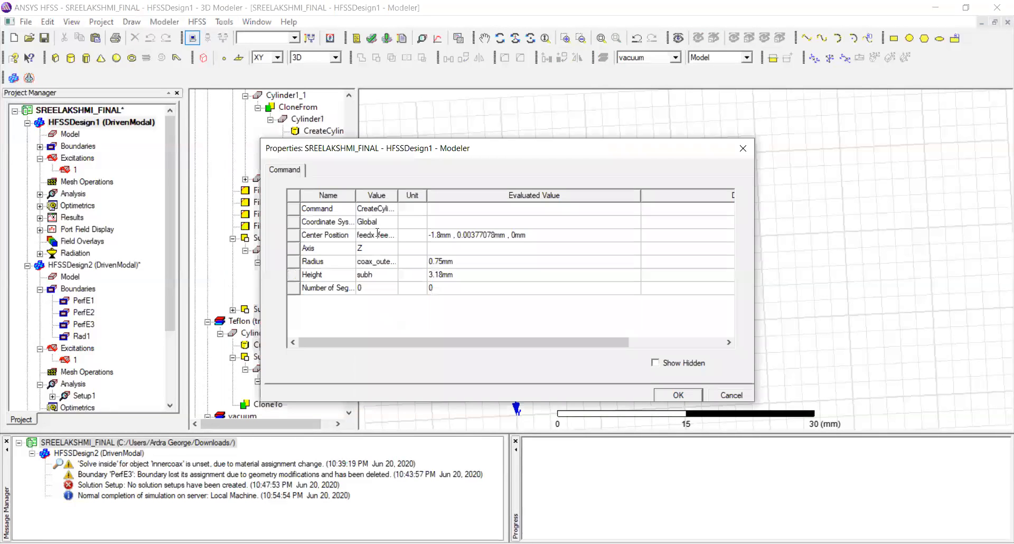
{"action": "left_click", "coordinate": [378, 236]}
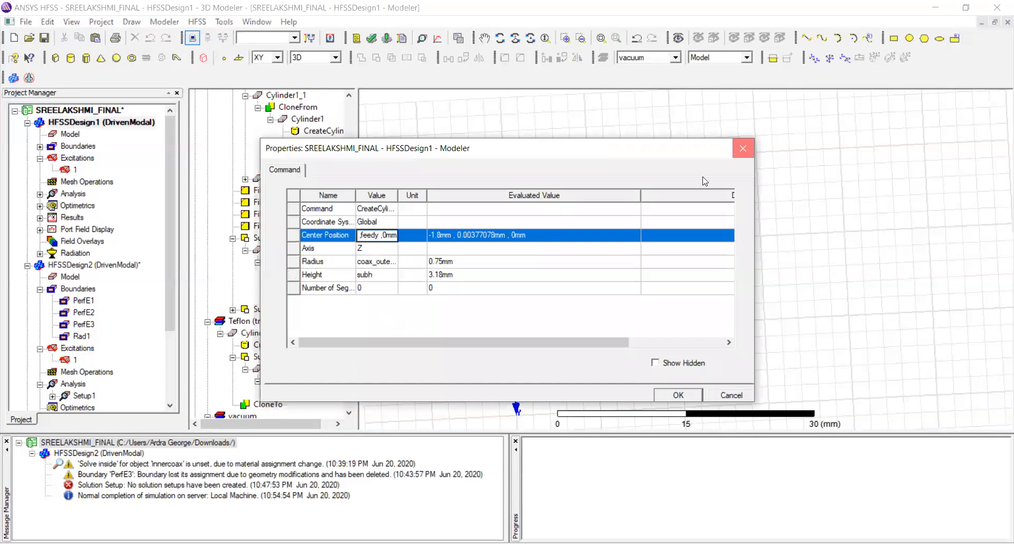
{"action": "left_click", "coordinate": [743, 148]}
In HFSSDesign2, set the Teflon cylinder's centre X and Y to feedx and feedy, adding them as new local variables with value 0
{"action": "scroll", "coordinate": [43, 338], "scroll_direction": "down", "scroll_amount": 2}
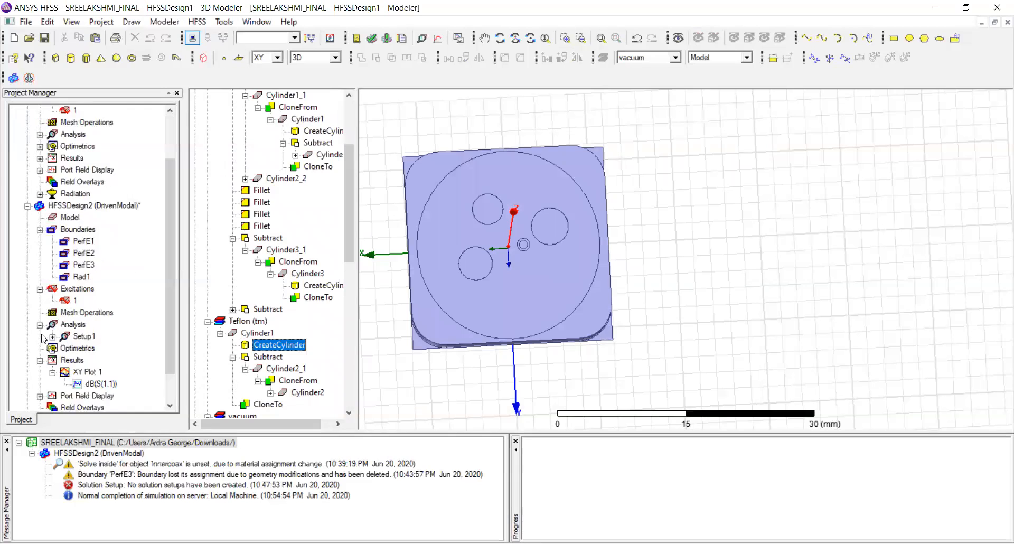
{"action": "scroll", "coordinate": [43, 338], "scroll_direction": "down", "scroll_amount": 1}
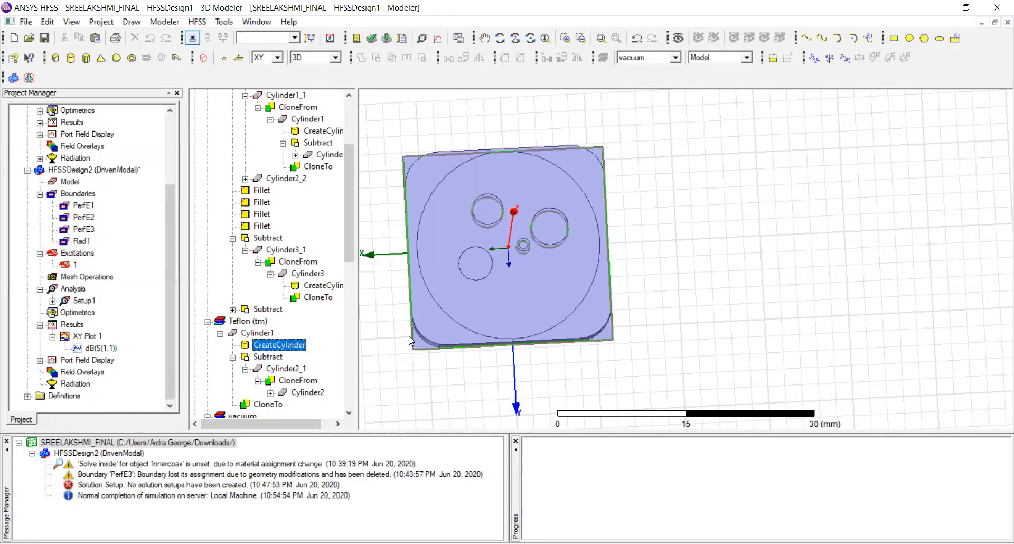
{"action": "scroll", "coordinate": [345, 203], "scroll_direction": "up", "scroll_amount": 3}
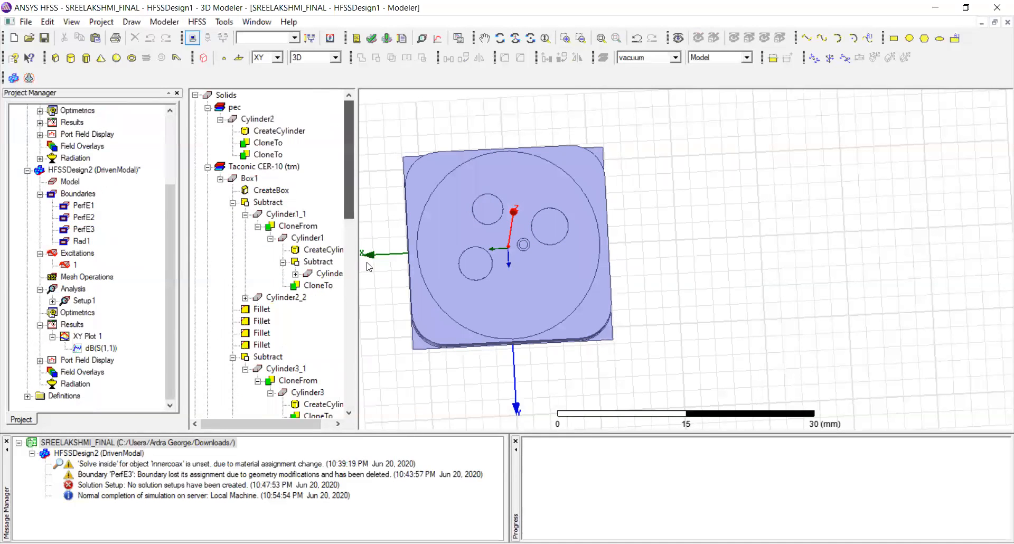
{"action": "scroll", "coordinate": [295, 267], "scroll_direction": "down", "scroll_amount": 5}
{"action": "left_click", "coordinate": [55, 170]}
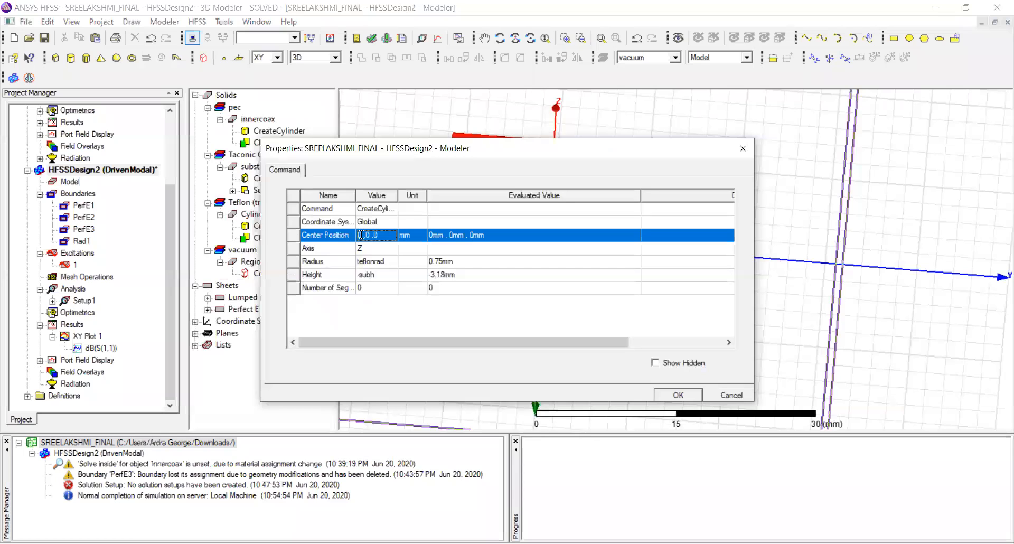
{"action": "double_click", "coordinate": [359, 235]}
{"action": "type", "text": "feedx"}
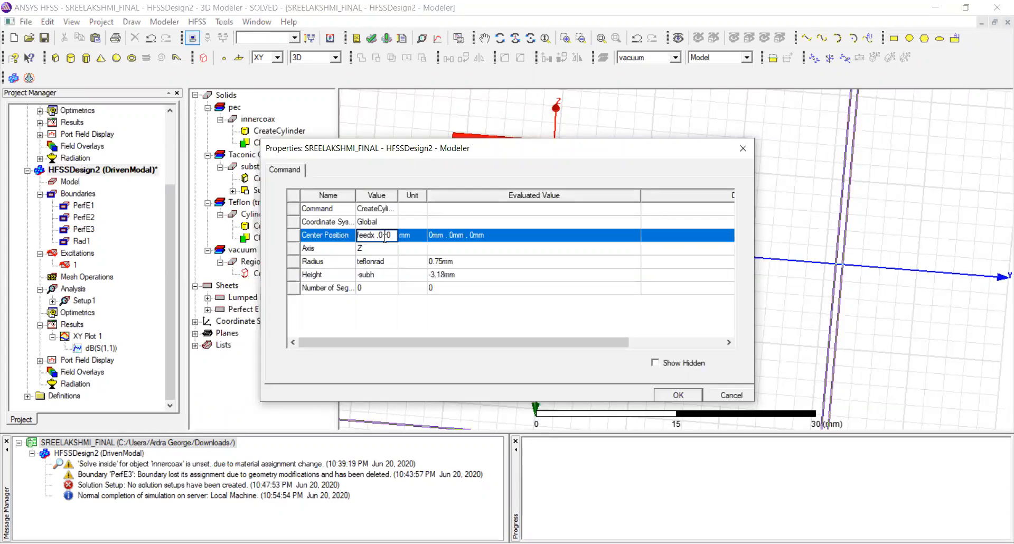
{"action": "key", "text": "BackSpace"}
{"action": "key", "text": "BackSpace"}
{"action": "type", "text": "feedy"}
{"action": "left_click", "coordinate": [427, 310]}
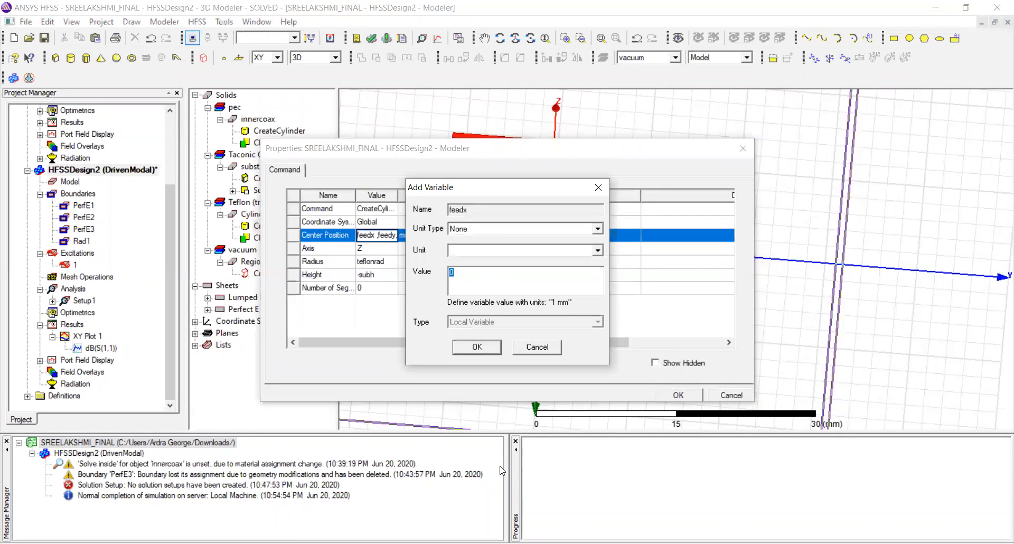
{"action": "left_click", "coordinate": [496, 347]}
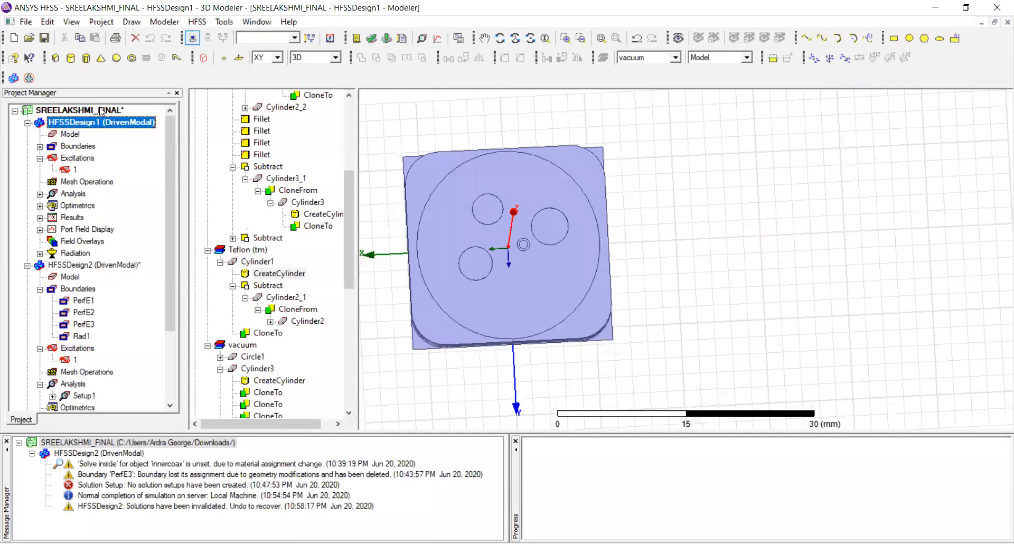
Check feedx in HFSSDesign1's design variables and copy the feedy value 0.00377078
{"action": "right_click", "coordinate": [115, 123]}
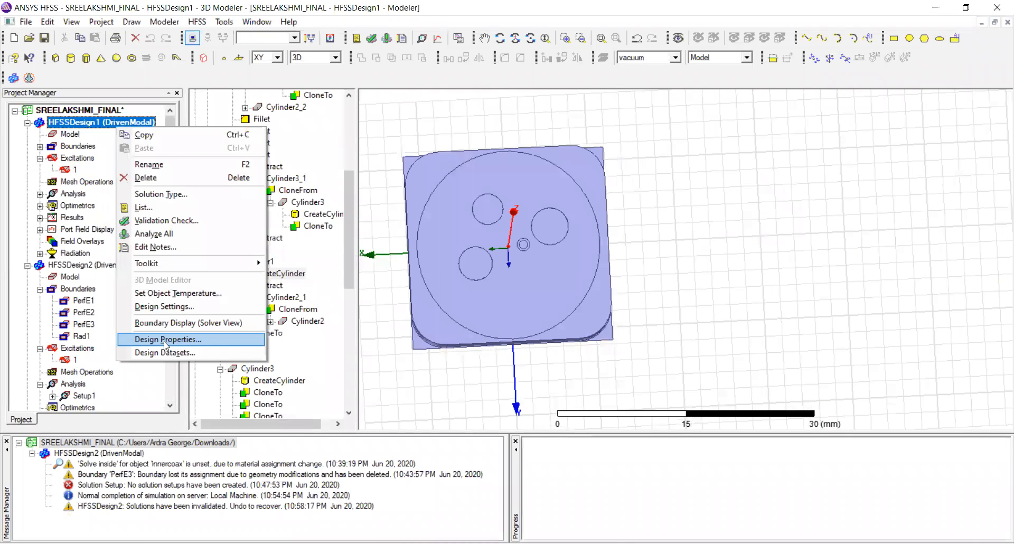
{"action": "left_click", "coordinate": [164, 341]}
{"action": "double_click", "coordinate": [369, 308]}
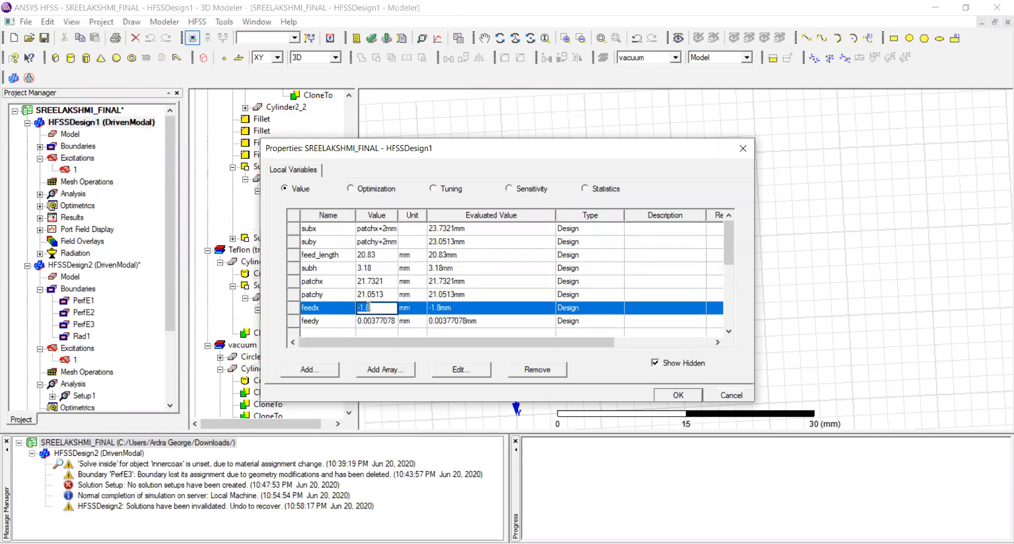
{"action": "left_click", "coordinate": [392, 321]}
{"action": "key", "text": "ctrl+c"}
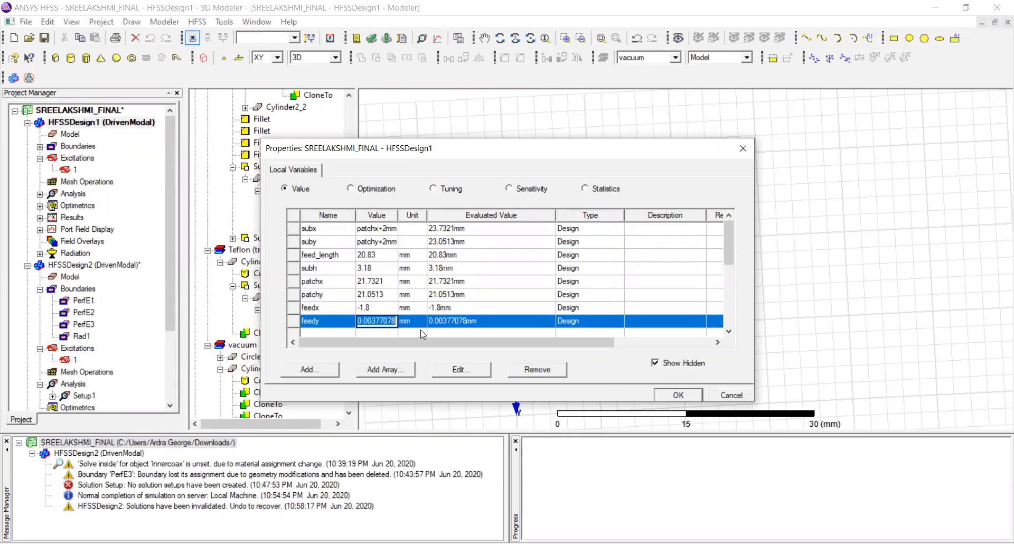
{"action": "left_click", "coordinate": [668, 396]}
In HFSSDesign2's design properties, set the local variables feedx to -1.8 mm and feedy to 0.00377078 mm
{"action": "scroll", "coordinate": [94, 284], "scroll_direction": "down", "scroll_amount": 3}
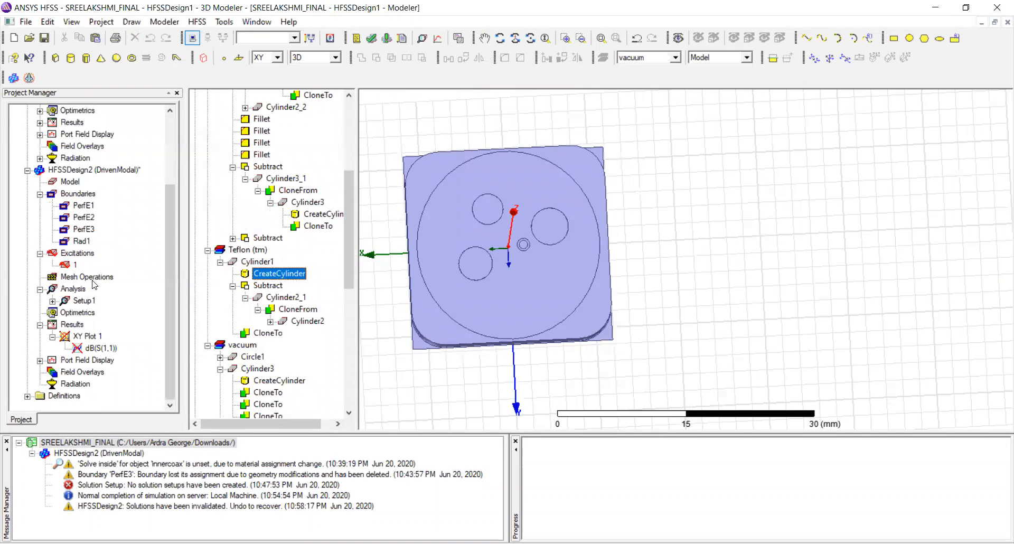
{"action": "left_click", "coordinate": [93, 173]}
{"action": "right_click", "coordinate": [93, 174]}
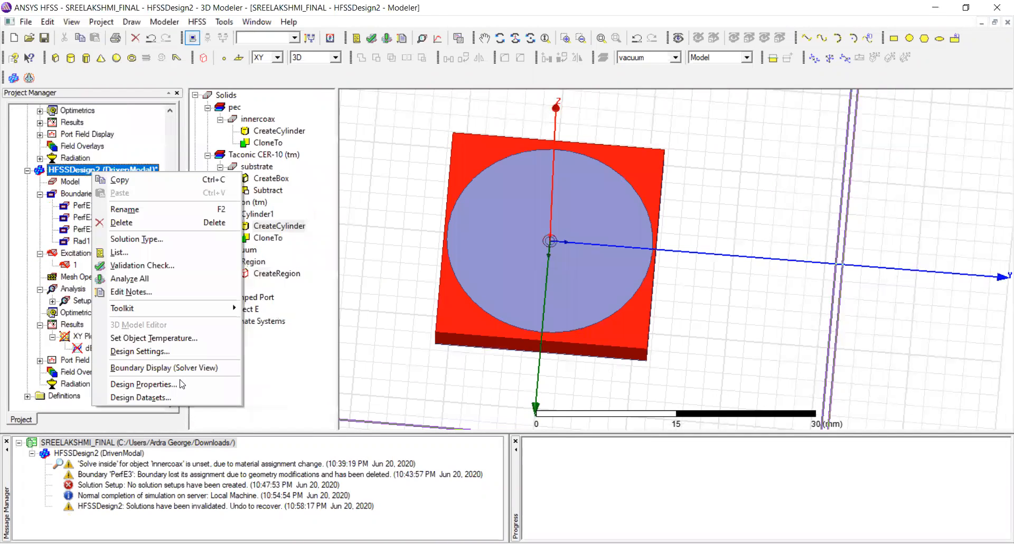
{"action": "left_click", "coordinate": [181, 384]}
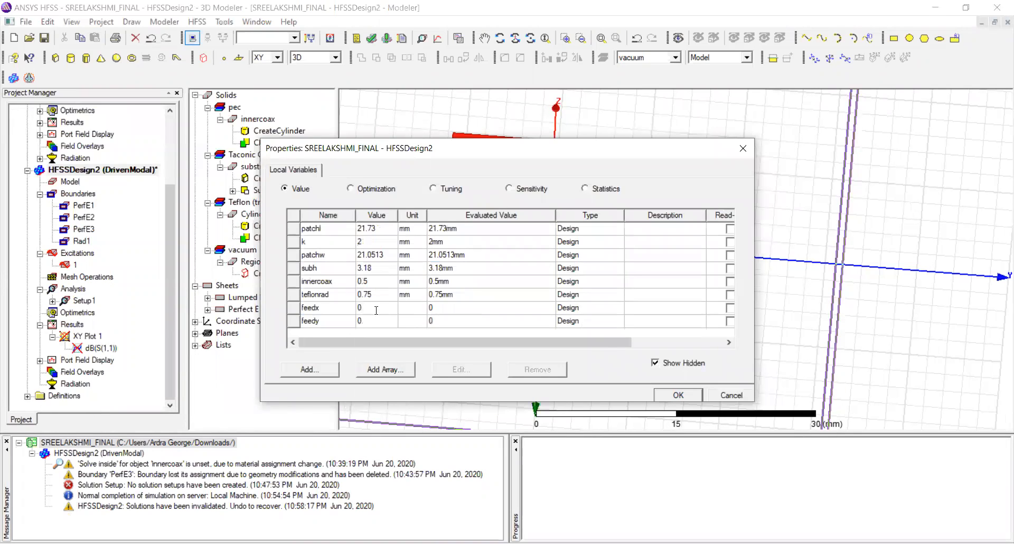
{"action": "left_click", "coordinate": [375, 309]}
{"action": "type", "text": "."}
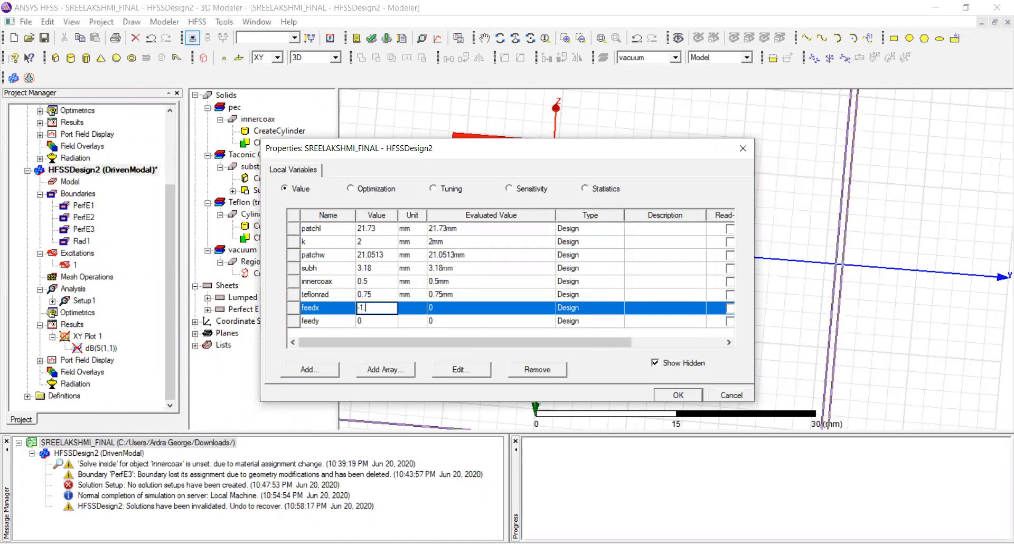
{"action": "type", "text": "8"}
{"action": "left_click", "coordinate": [370, 320]}
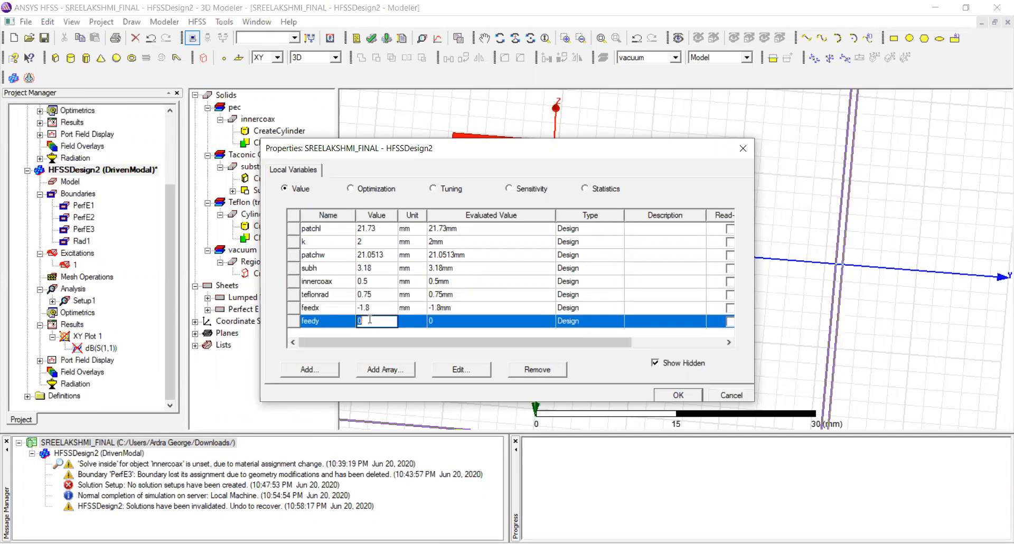
{"action": "key", "text": "ctrl+v"}
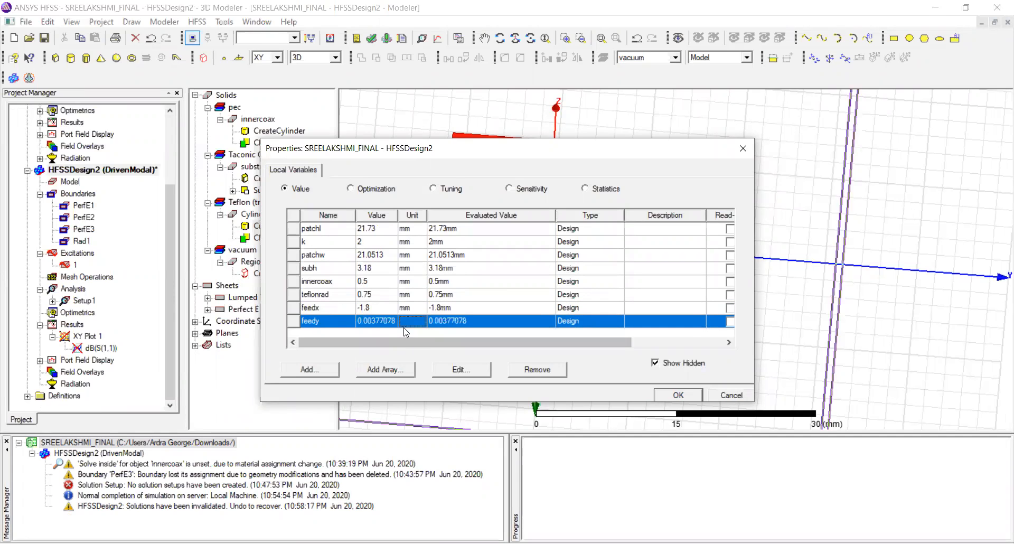
{"action": "left_click", "coordinate": [396, 322]}
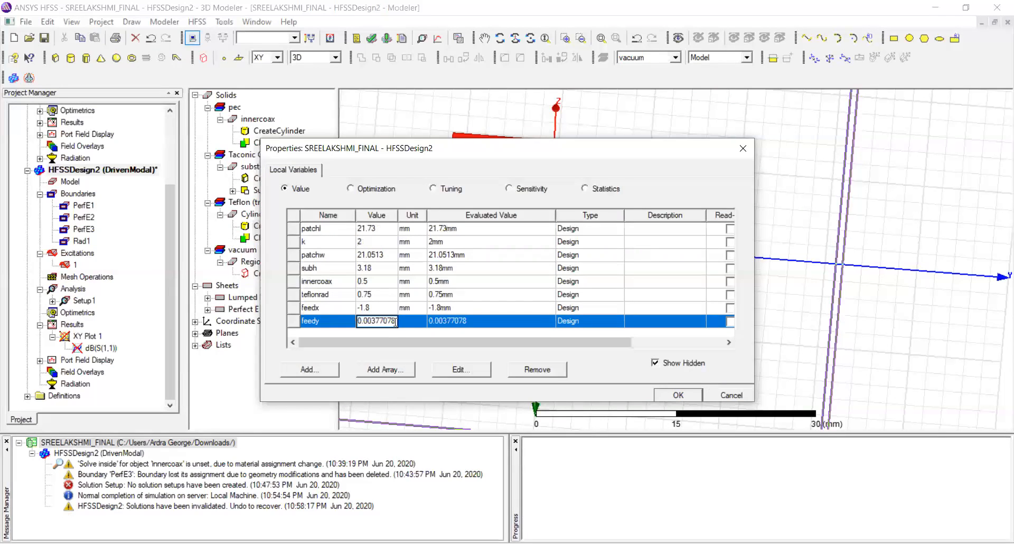
{"action": "left_click", "coordinate": [401, 333]}
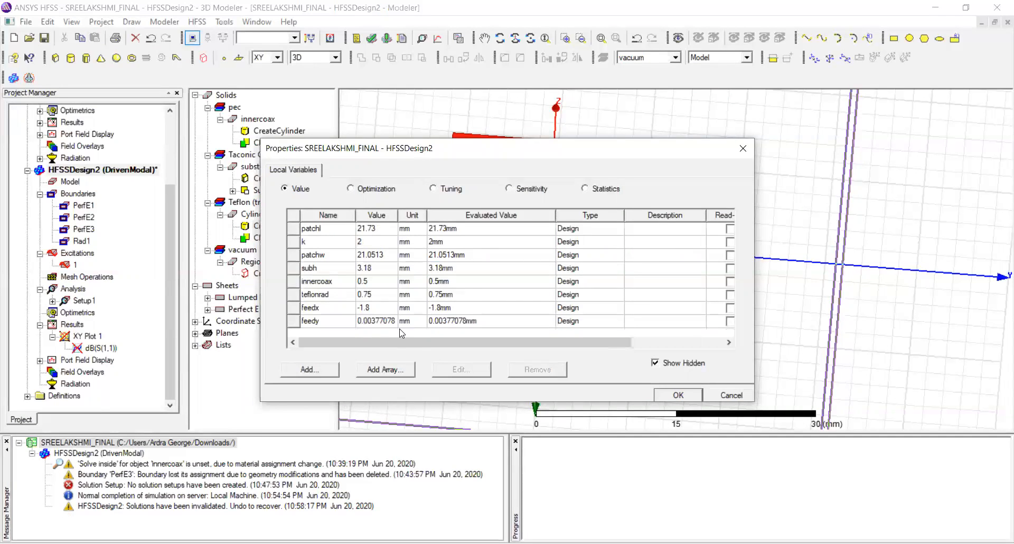
{"action": "left_click", "coordinate": [677, 395]}
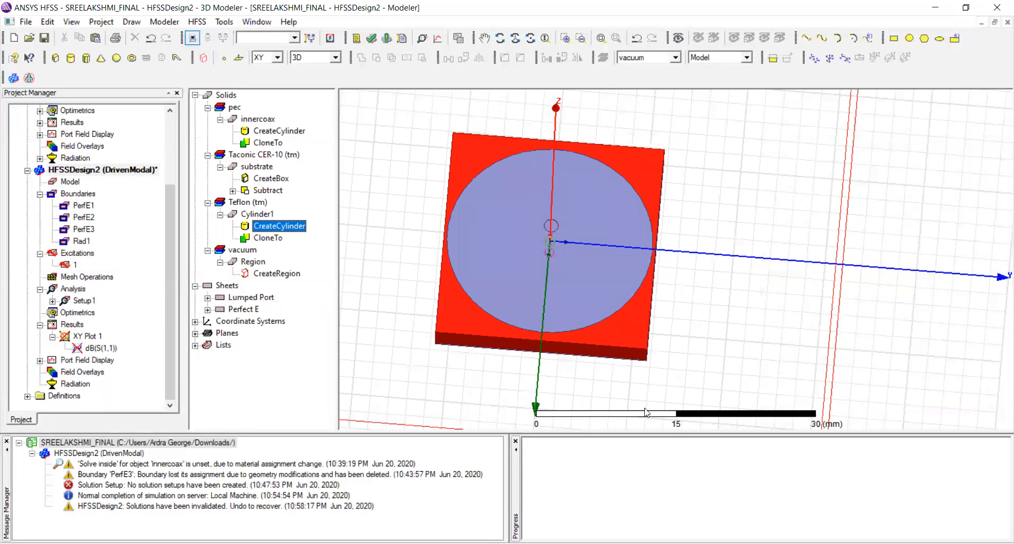
Set the centre X and Y of the innercoax cylinder to feedx and feedy
{"action": "left_click", "coordinate": [593, 302]}
{"action": "left_click_drag", "start_coordinate": [585, 222], "coordinate": [451, 295], "text": "alt"}
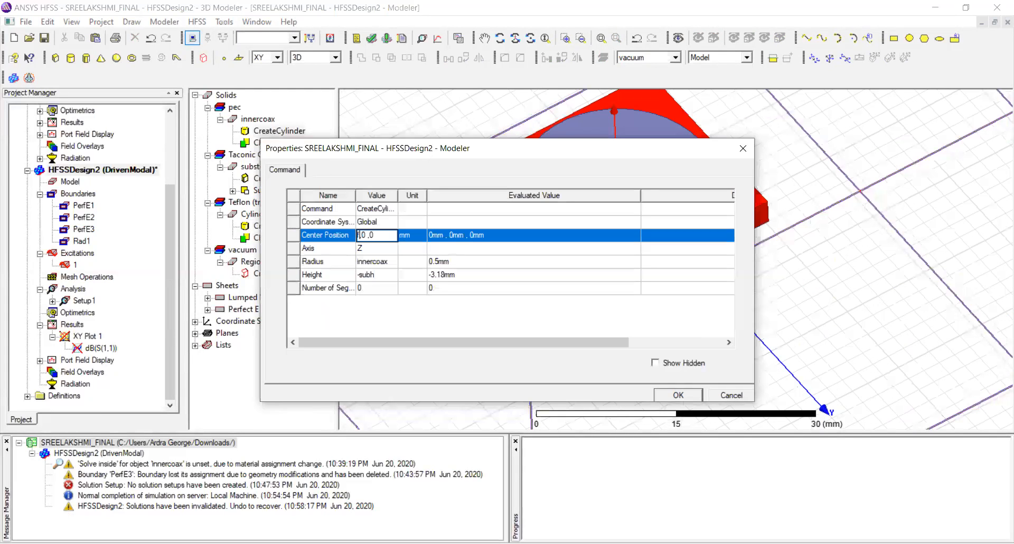
{"action": "type", "text": "feedx"}
{"action": "key", "text": "BackSpace"}
{"action": "type", "text": "-fee"}
{"action": "type", "text": "d"}
{"action": "type", "text": "y"}
{"action": "left_click", "coordinate": [393, 312]}
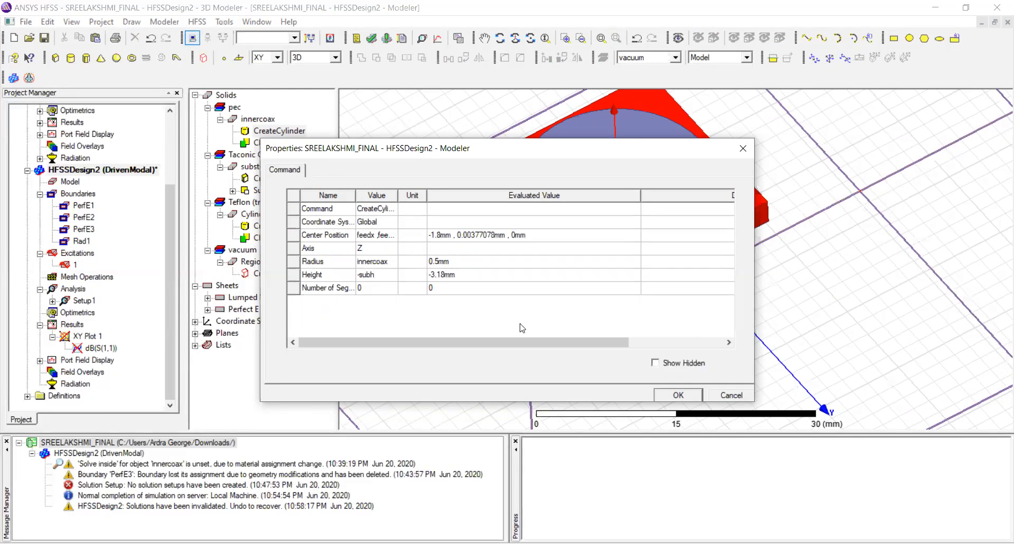
{"action": "left_click", "coordinate": [679, 396]}
Set the centre X and Y of the lumped port's Circle1 sheet to feedx and feedy, keeping its Z position
{"action": "left_click", "coordinate": [210, 298]}
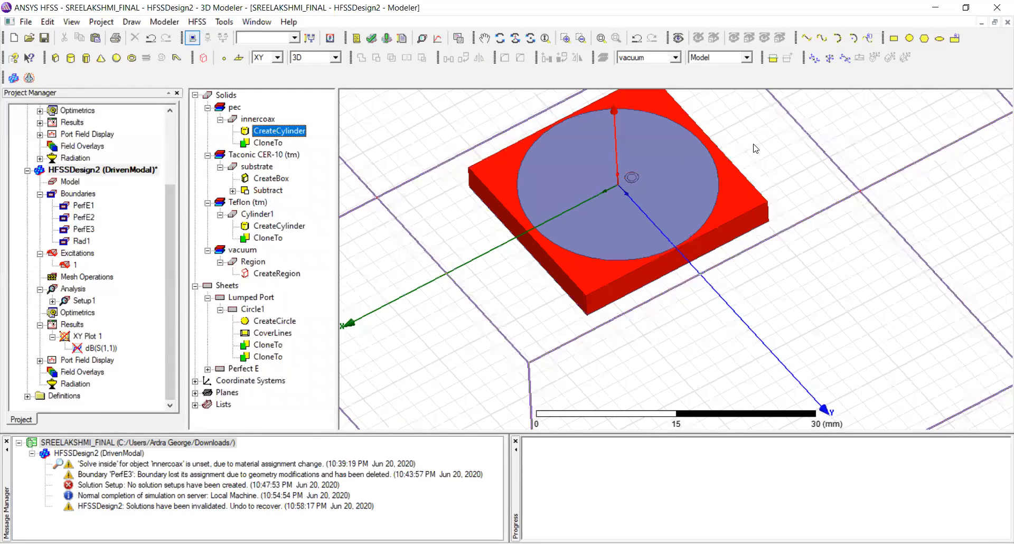
{"action": "left_click", "coordinate": [248, 310]}
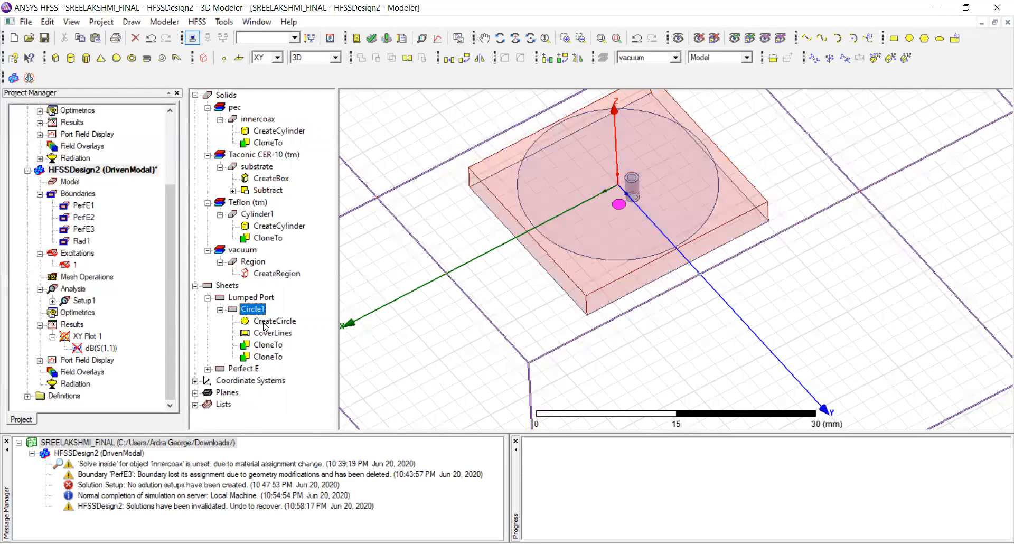
{"action": "double_click", "coordinate": [264, 324]}
{"action": "left_click", "coordinate": [360, 234]}
{"action": "type", "text": "feedx ,0 ,-3.1"}
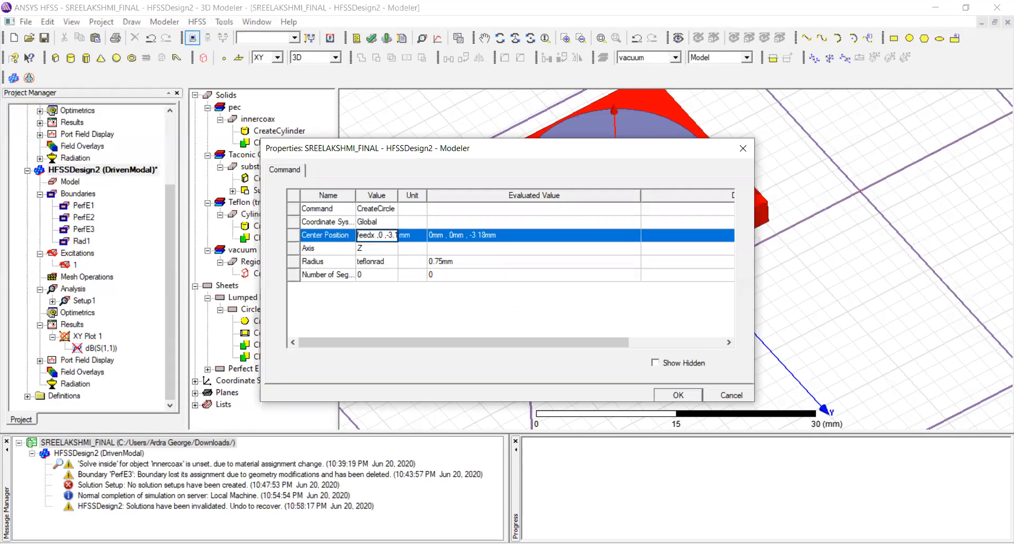
{"action": "key", "text": "Right"}
{"action": "key", "text": "Right"}
{"action": "key", "text": "BackSpace"}
{"action": "type", "text": "feedy"}
{"action": "left_click", "coordinate": [410, 303]}
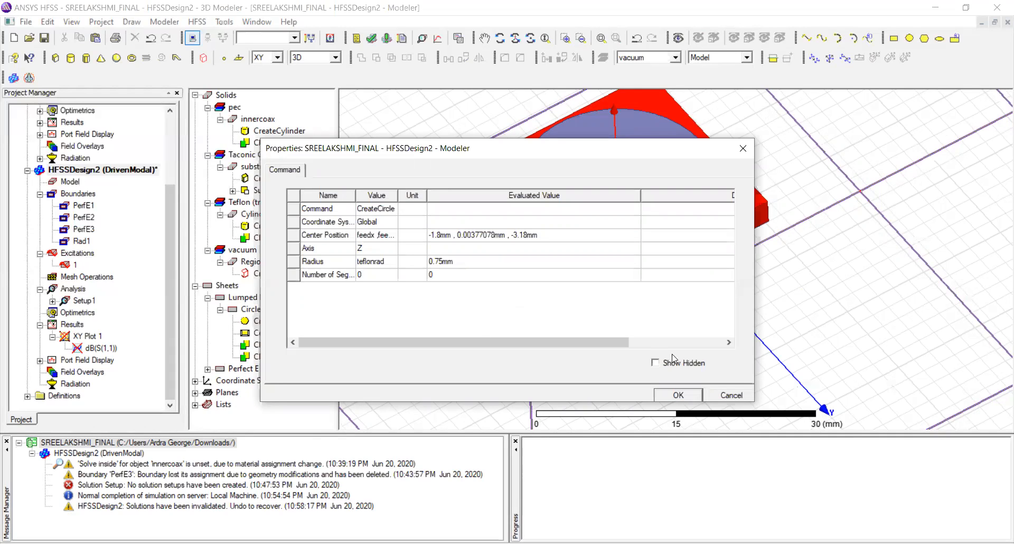
{"action": "left_click", "coordinate": [677, 395]}
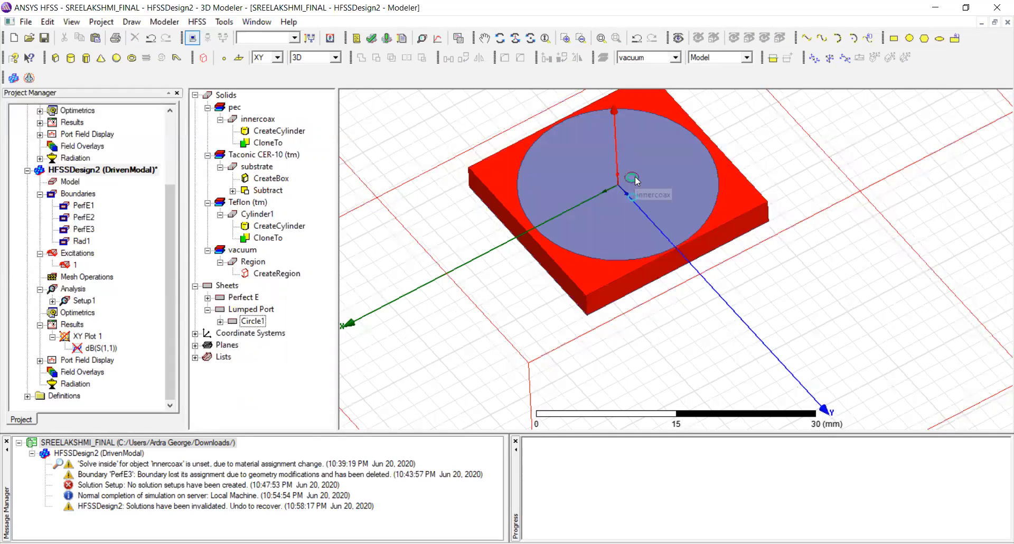
Check the alignment of the inner conductor with port excitation 1, and run the analysis of HFSSDesign2
{"action": "left_click", "coordinate": [627, 191]}
{"action": "left_click", "coordinate": [74, 265]}
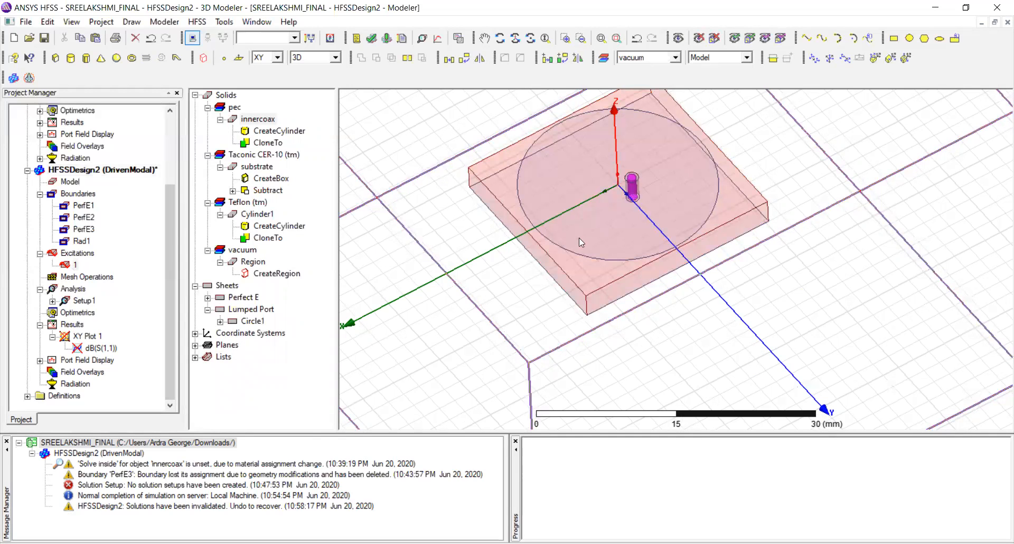
{"action": "scroll", "coordinate": [579, 238], "scroll_direction": "up", "scroll_amount": 1}
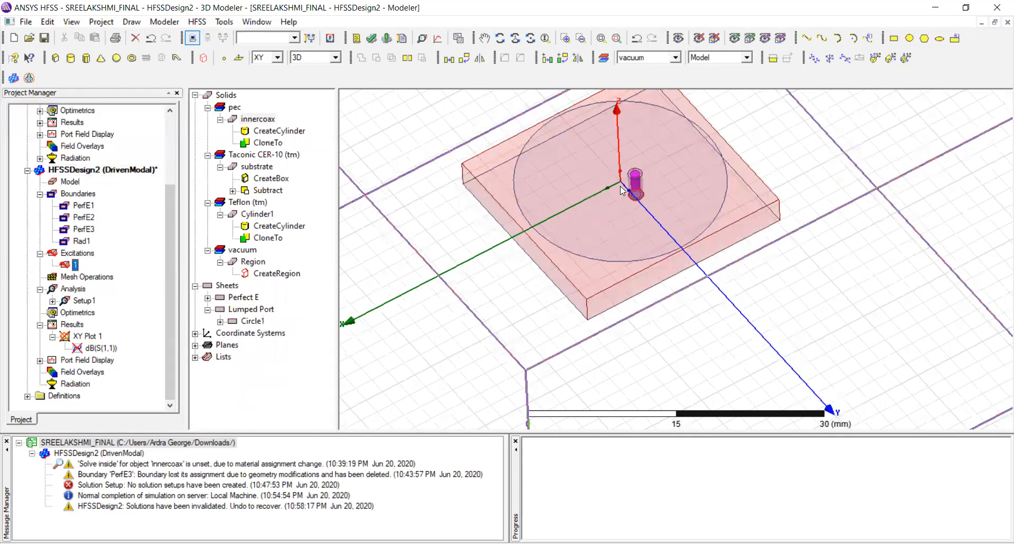
{"action": "scroll", "coordinate": [634, 203], "scroll_direction": "up", "scroll_amount": 1}
{"action": "left_click_drag", "start_coordinate": [562, 191], "coordinate": [724, 250], "text": "alt"}
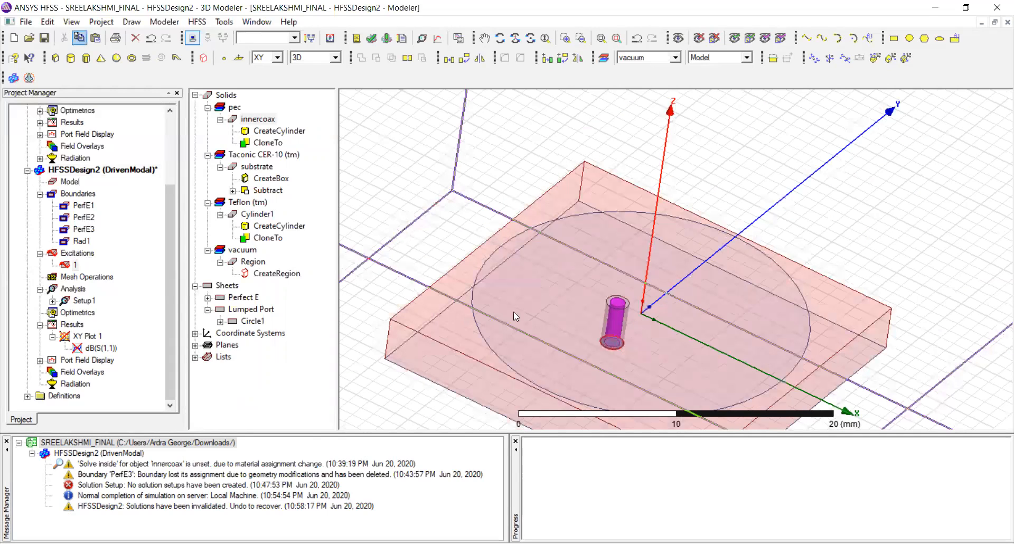
{"action": "left_click", "coordinate": [680, 191]}
{"action": "left_click", "coordinate": [385, 38]}
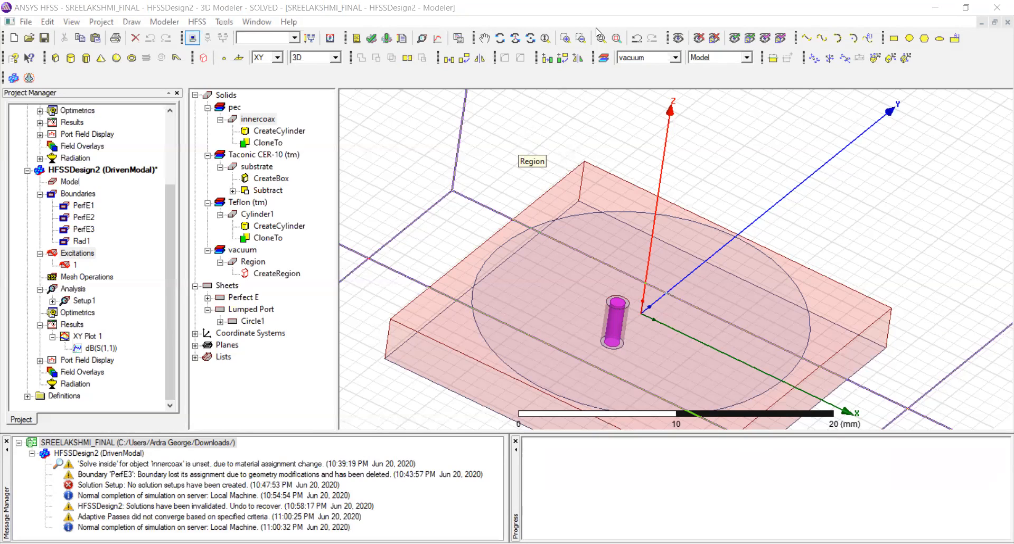
Display the dB(S(1,1)) plot and add a marker at the dip at 2.4 GHz
{"action": "double_click", "coordinate": [102, 349]}
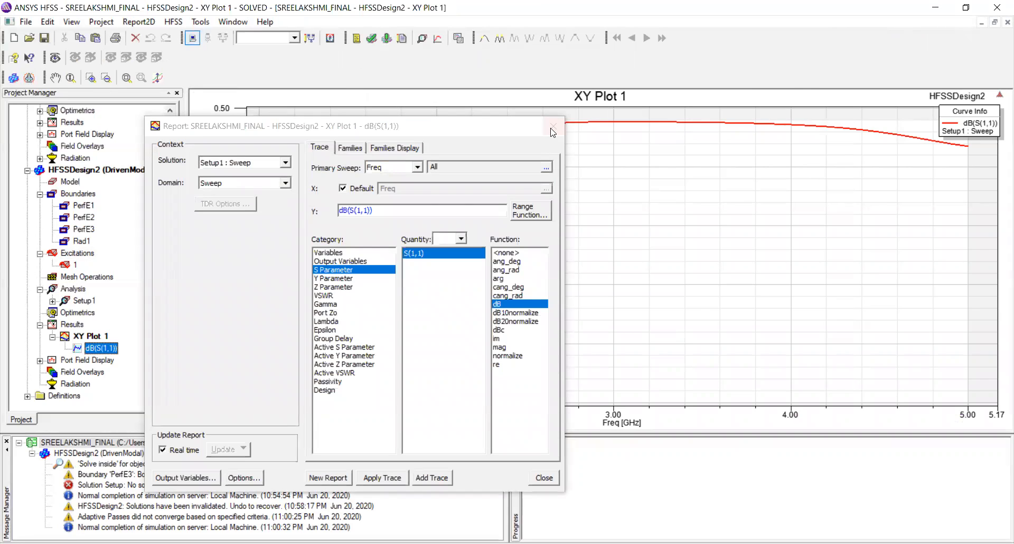
{"action": "left_click", "coordinate": [553, 129]}
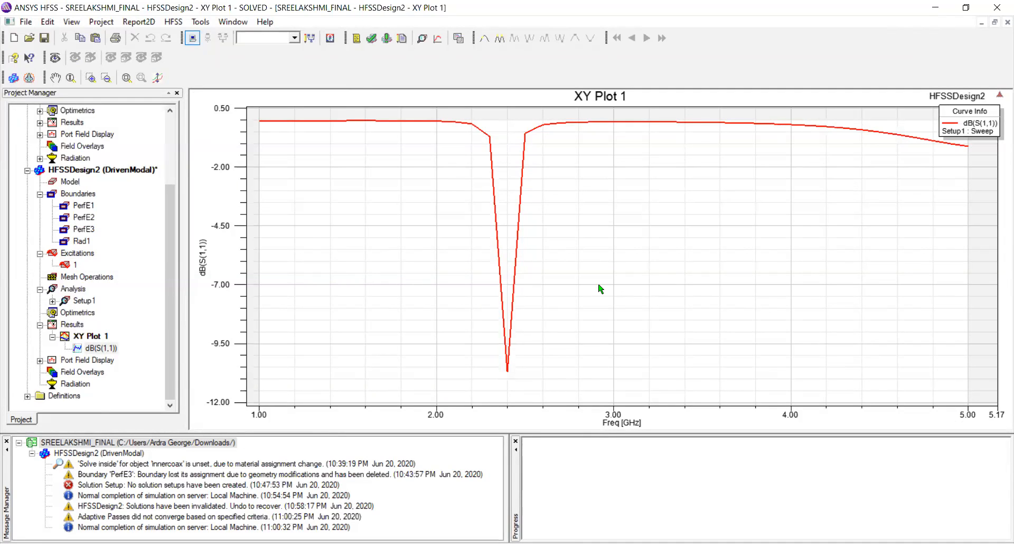
{"action": "left_click", "coordinate": [486, 36]}
{"action": "left_click", "coordinate": [482, 40]}
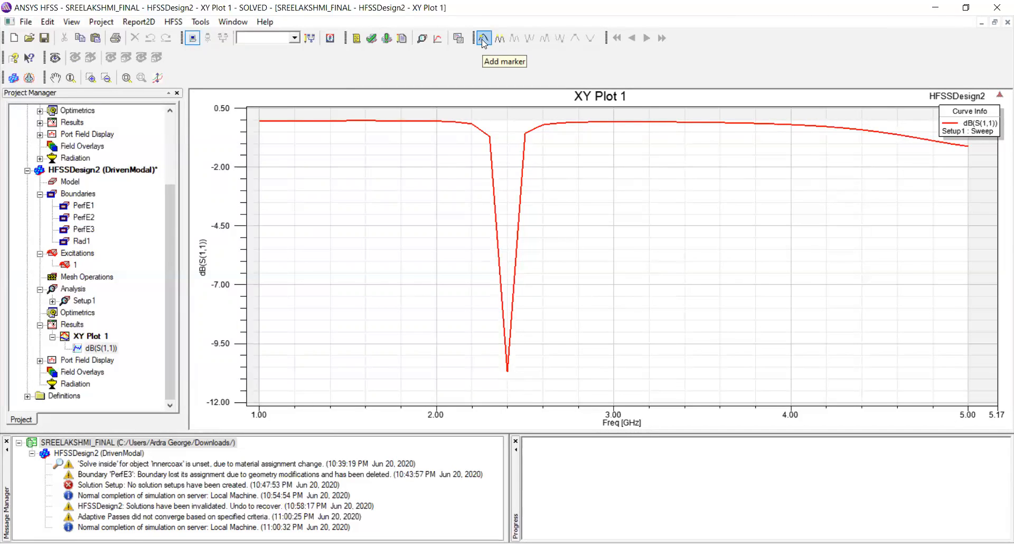
{"action": "left_click", "coordinate": [507, 371]}
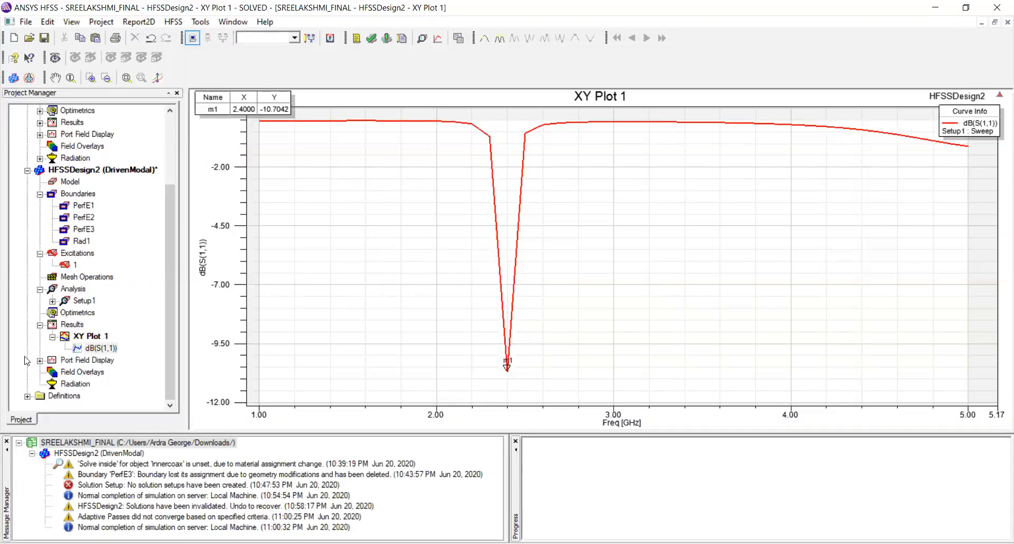
Create a rectangular modal solution data plot of abs(VSWR(1)) and add a marker at its minimum at 2.4 GHz
{"action": "left_click", "coordinate": [69, 324]}
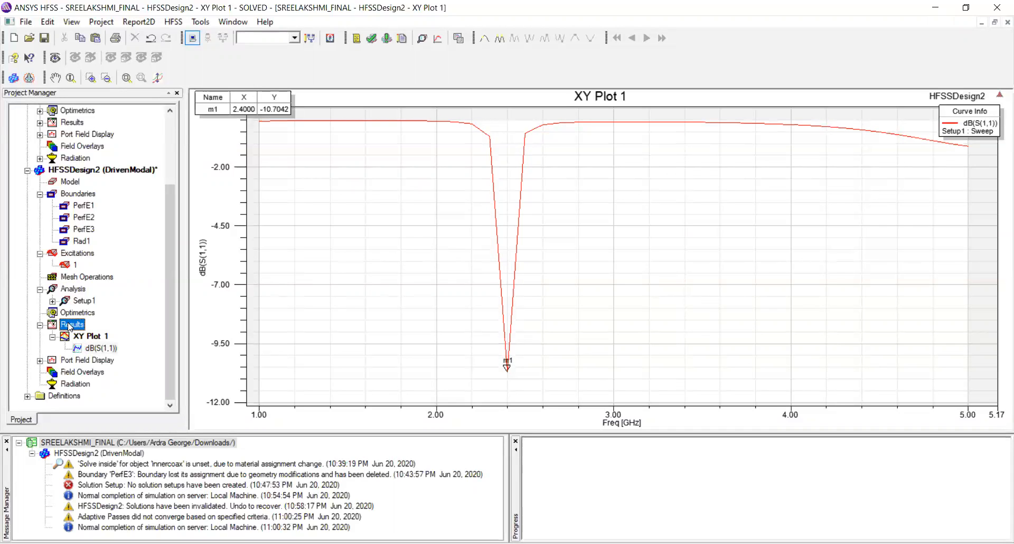
{"action": "right_click", "coordinate": [69, 325]}
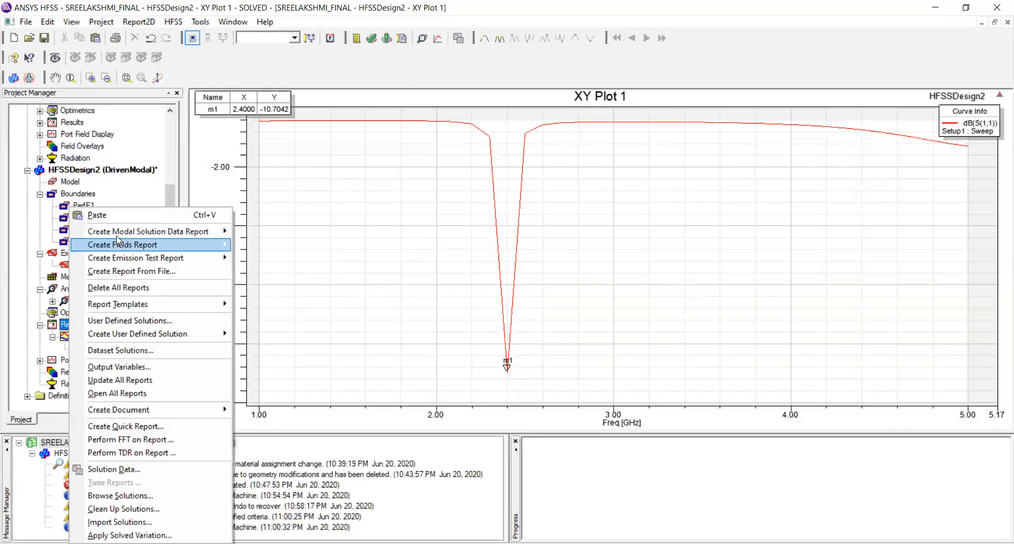
{"action": "mouse_move", "coordinate": [117, 237]}
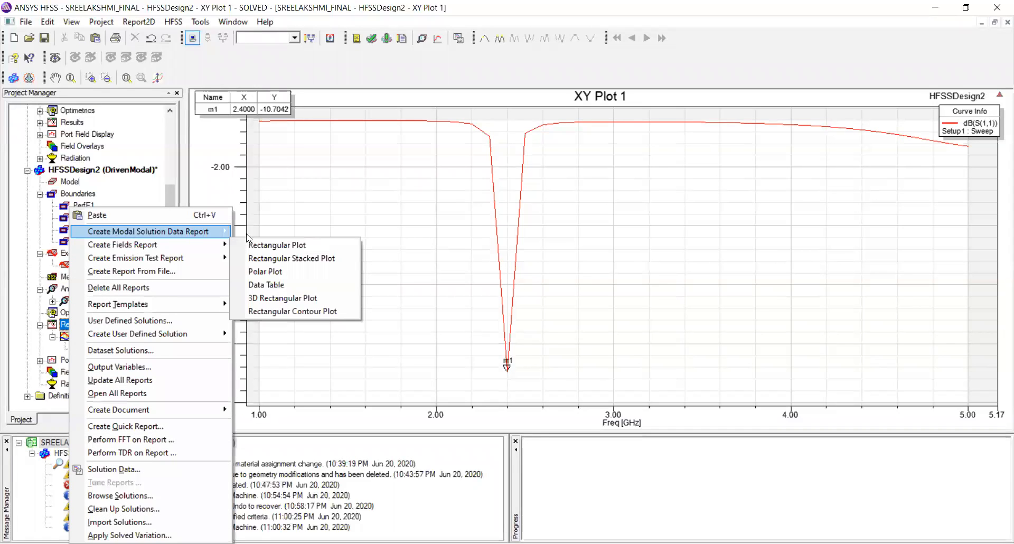
{"action": "left_click", "coordinate": [344, 244]}
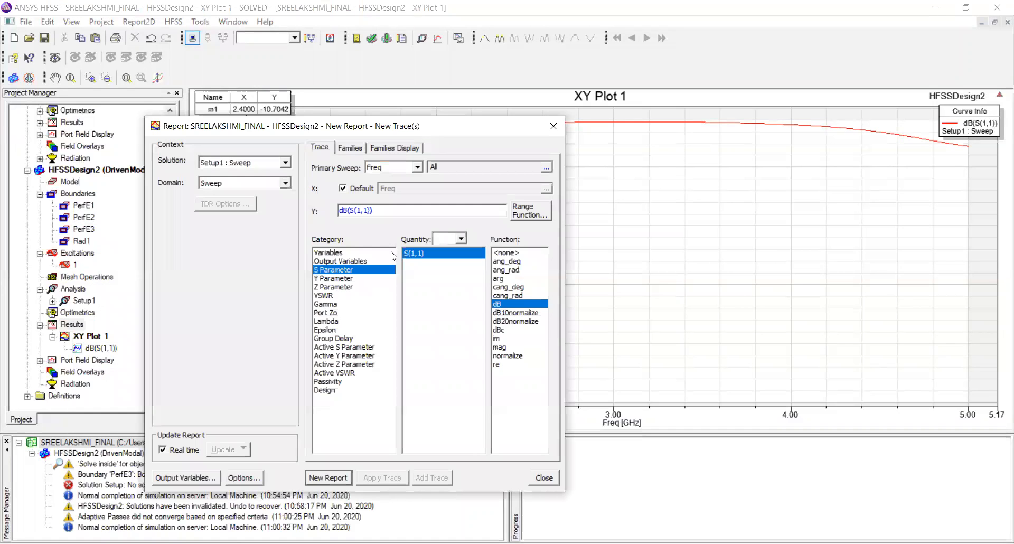
{"action": "left_click", "coordinate": [332, 296]}
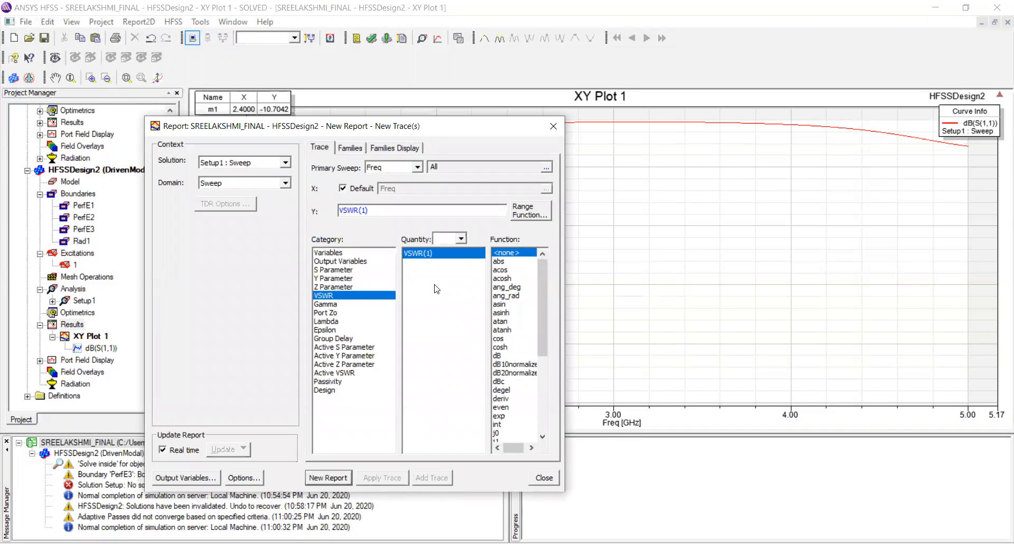
{"action": "left_click", "coordinate": [497, 262]}
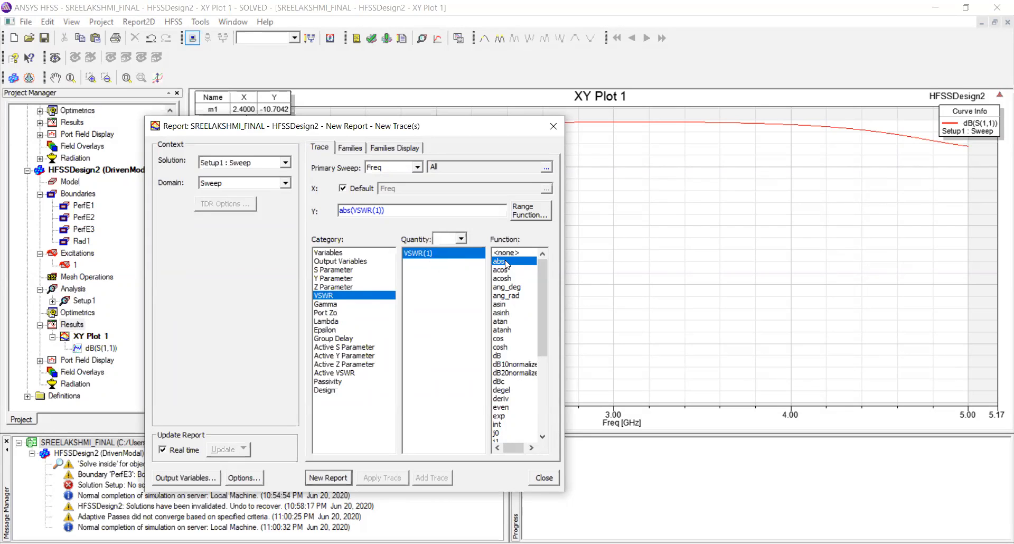
{"action": "left_click", "coordinate": [342, 478]}
{"action": "left_click", "coordinate": [538, 478]}
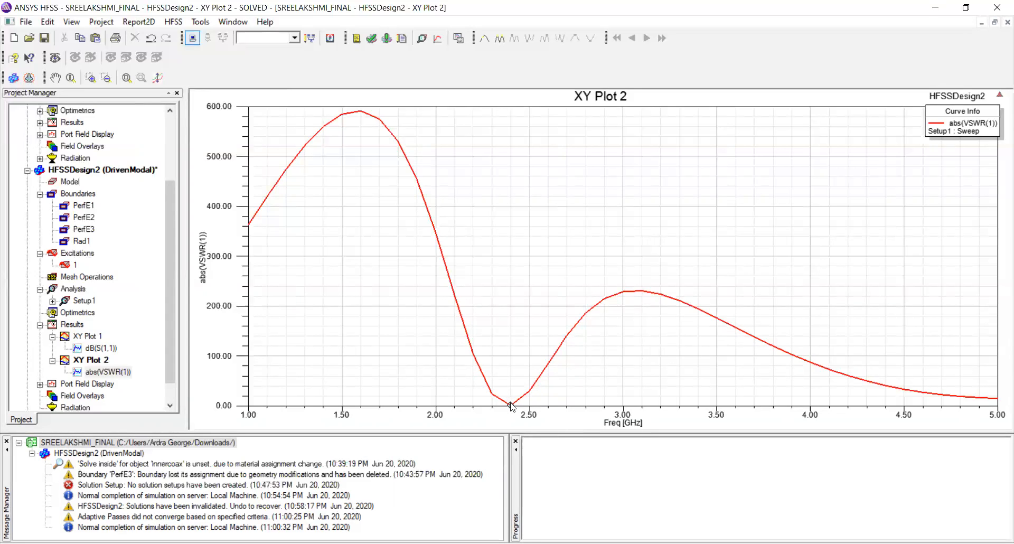
{"action": "key", "text": "ctrl+m"}
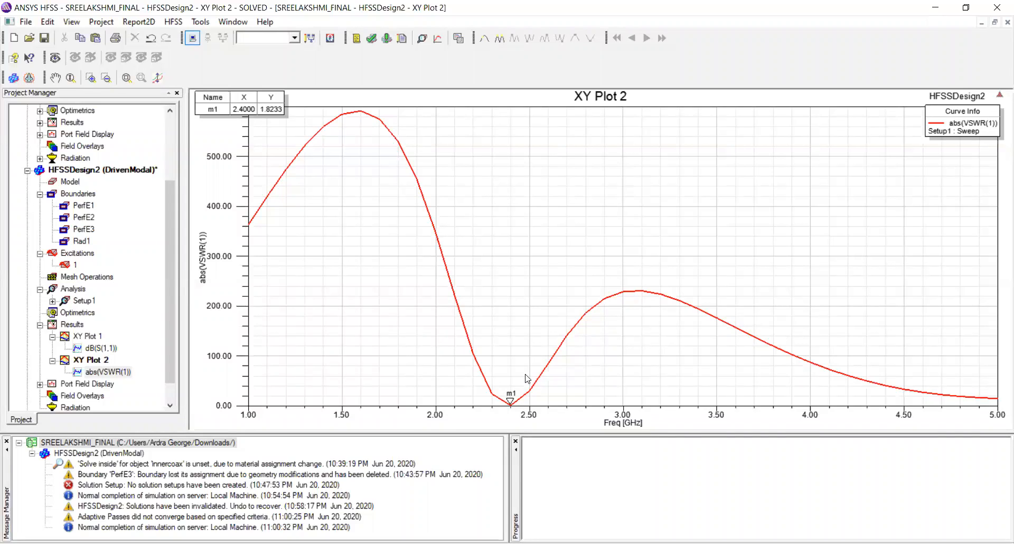
{"action": "scroll", "coordinate": [140, 270], "scroll_direction": "up", "scroll_amount": 2}
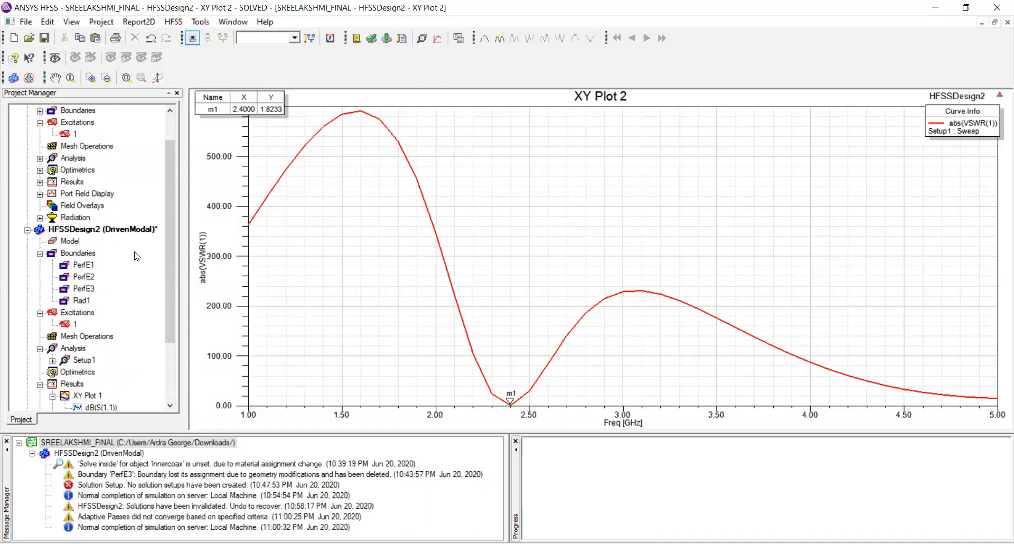
{"action": "scroll", "coordinate": [137, 256], "scroll_direction": "down", "scroll_amount": 3}
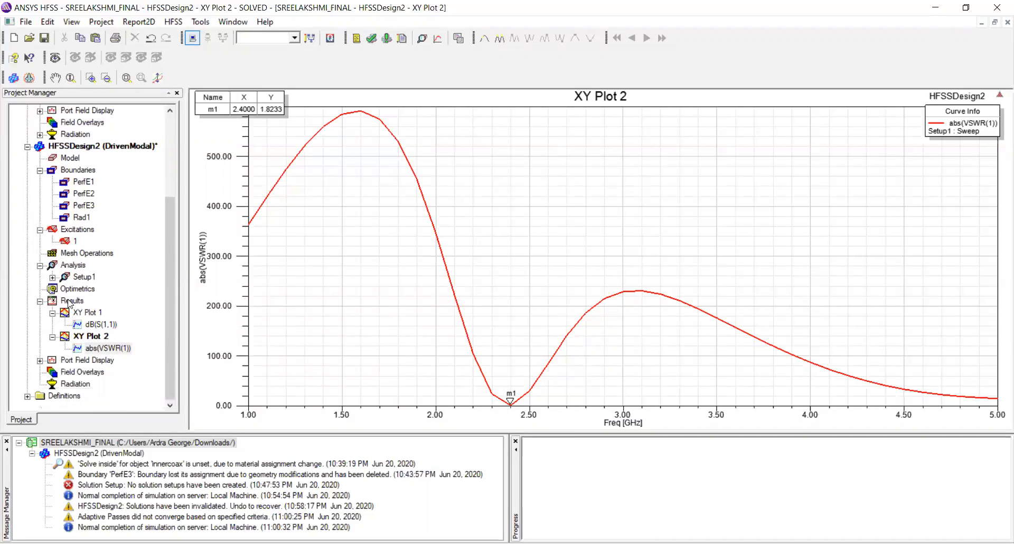
{"action": "scroll", "coordinate": [112, 257], "scroll_direction": "up", "scroll_amount": 3}
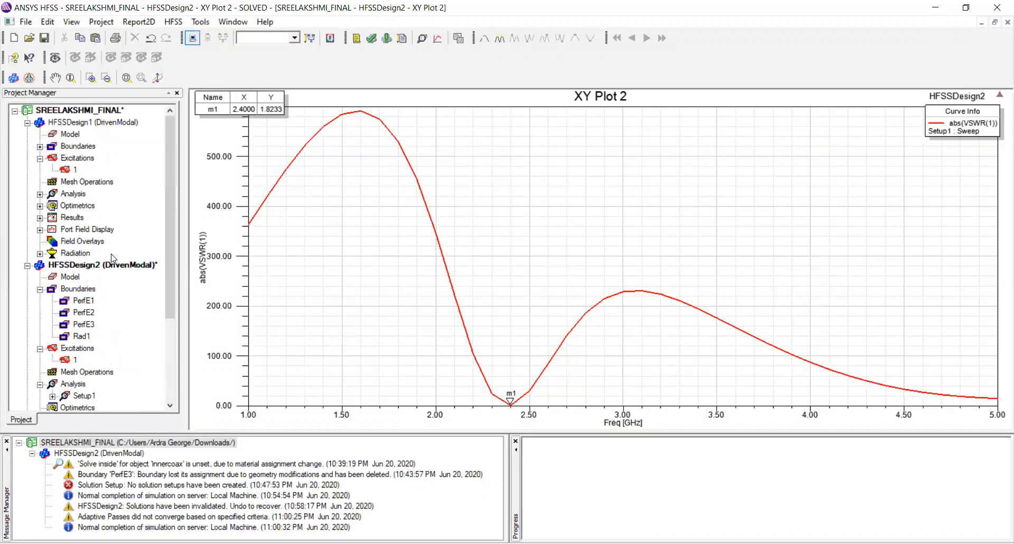
Start an infinite sphere far field setup for HFSSDesign2 with phi running from -180 to 180 deg
{"action": "double_click", "coordinate": [112, 264]}
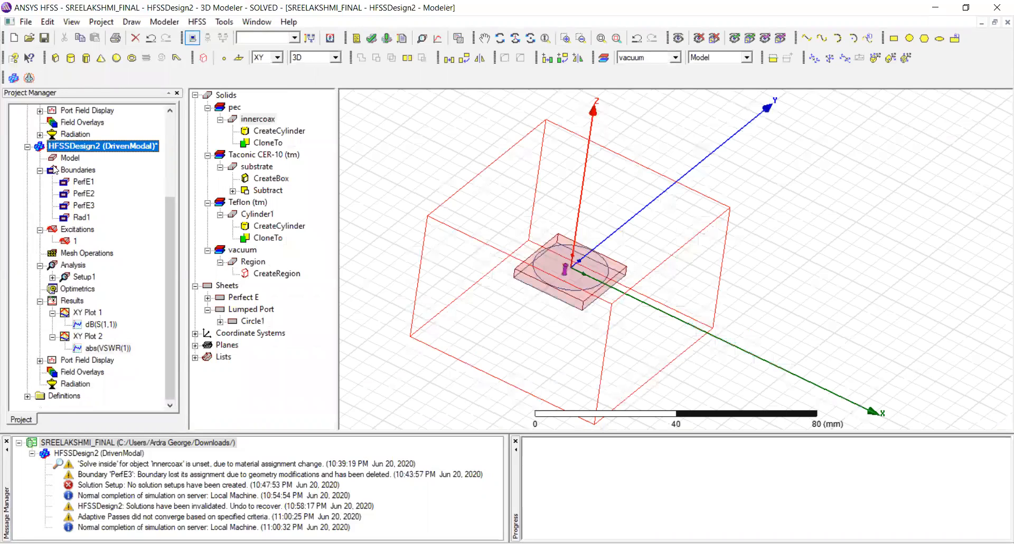
{"action": "left_click", "coordinate": [68, 385]}
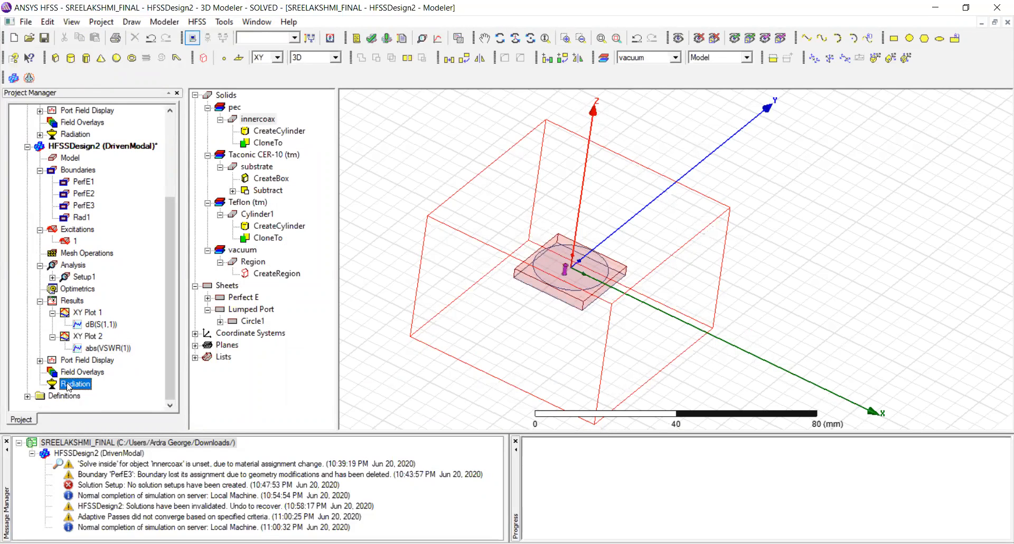
{"action": "right_click", "coordinate": [69, 386]}
{"action": "mouse_move", "coordinate": [86, 392]}
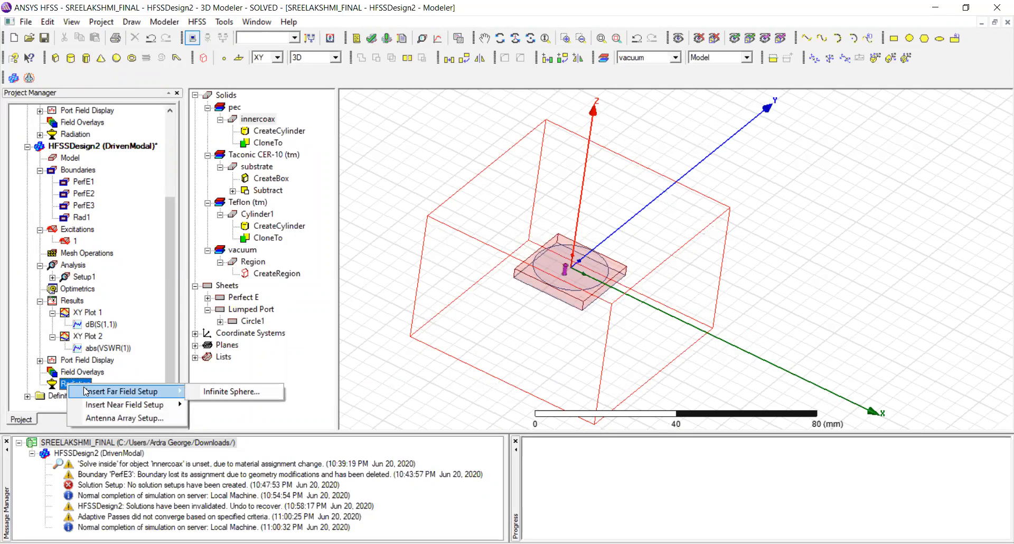
{"action": "left_click", "coordinate": [225, 392]}
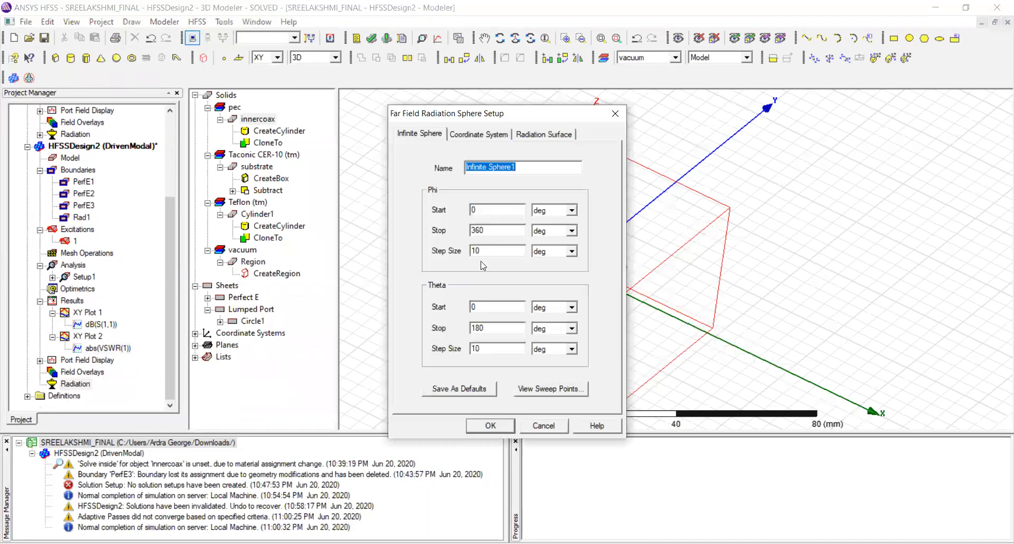
{"action": "key", "text": "Tab"}
{"action": "type", "text": "-180"}
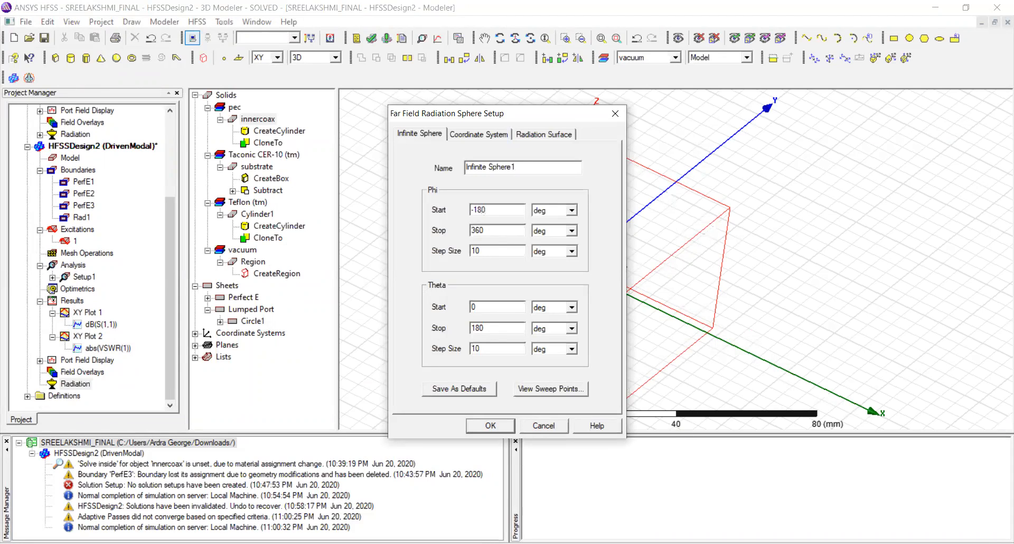
{"action": "left_click_drag", "start_coordinate": [503, 231], "coordinate": [436, 234]}
{"action": "type", "text": "180"}
Set the infinite sphere's theta stop to 360 deg, create it, and expand the Radiation entries
{"action": "left_click_drag", "start_coordinate": [513, 325], "coordinate": [401, 337]}
{"action": "type", "text": "360"}
{"action": "left_click", "coordinate": [490, 425]}
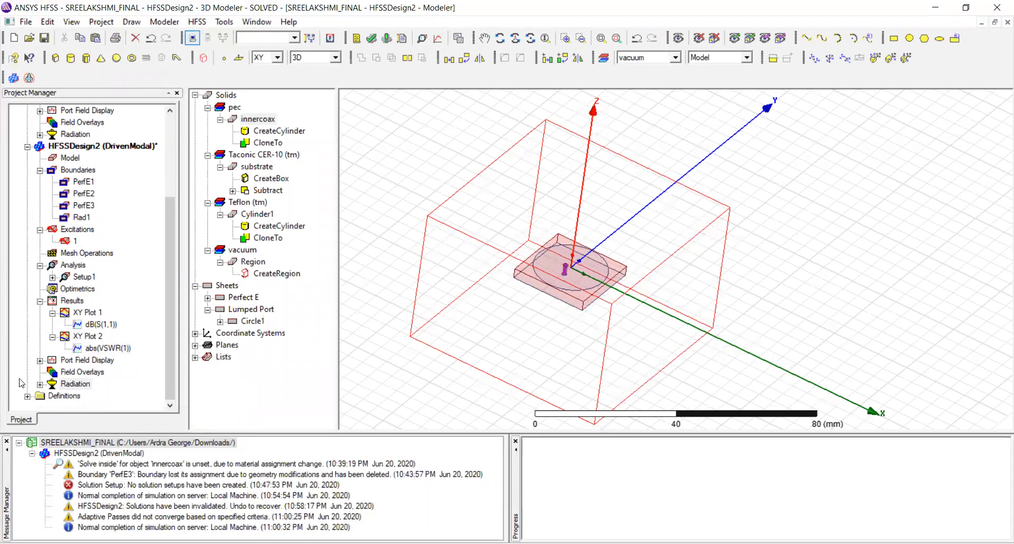
{"action": "left_click", "coordinate": [40, 385]}
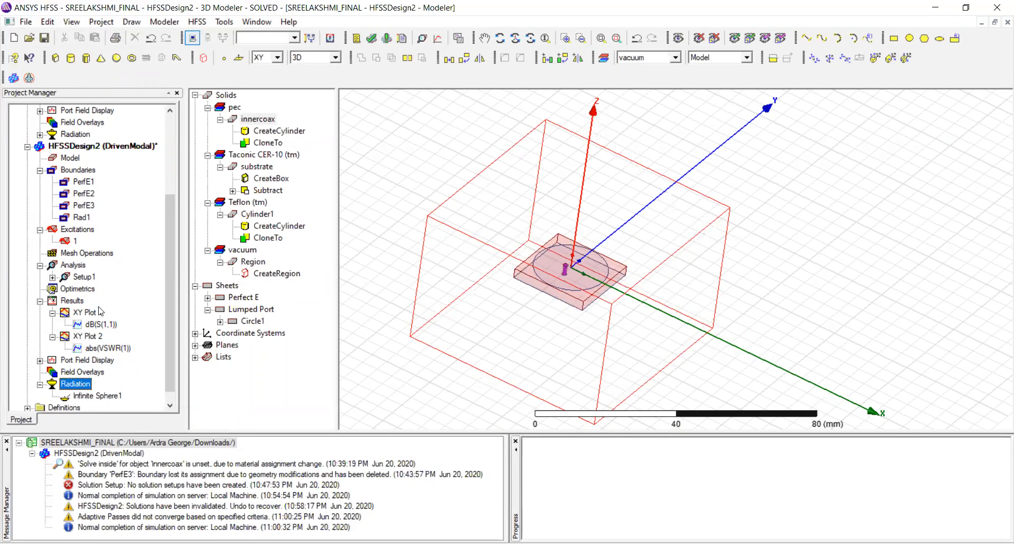
Create a rectangular modal solution data plot of dB10(Z(1,1)) from Setup1 : Sweep, and return to the 3D model
{"action": "right_click", "coordinate": [74, 302]}
{"action": "mouse_move", "coordinate": [153, 219]}
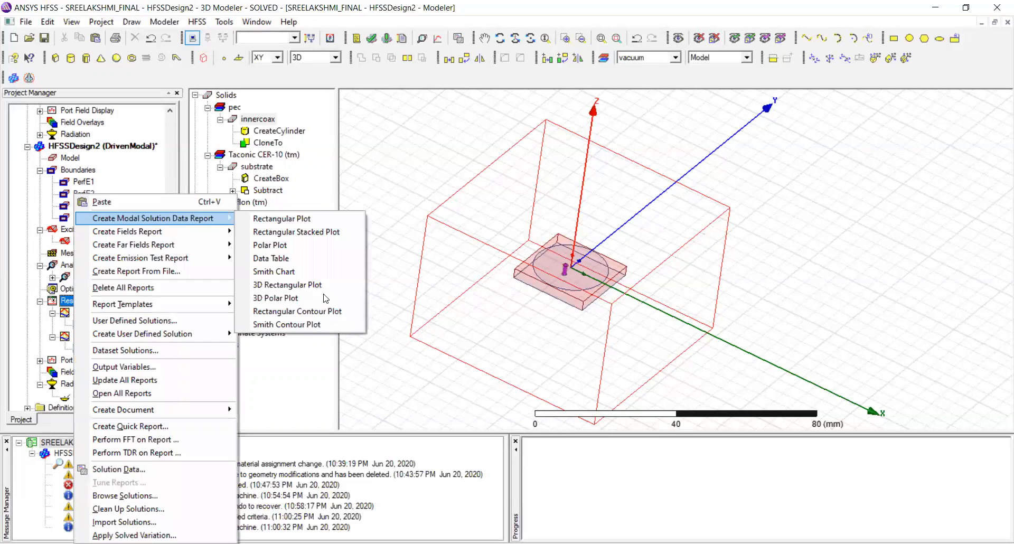
{"action": "left_click", "coordinate": [285, 218]}
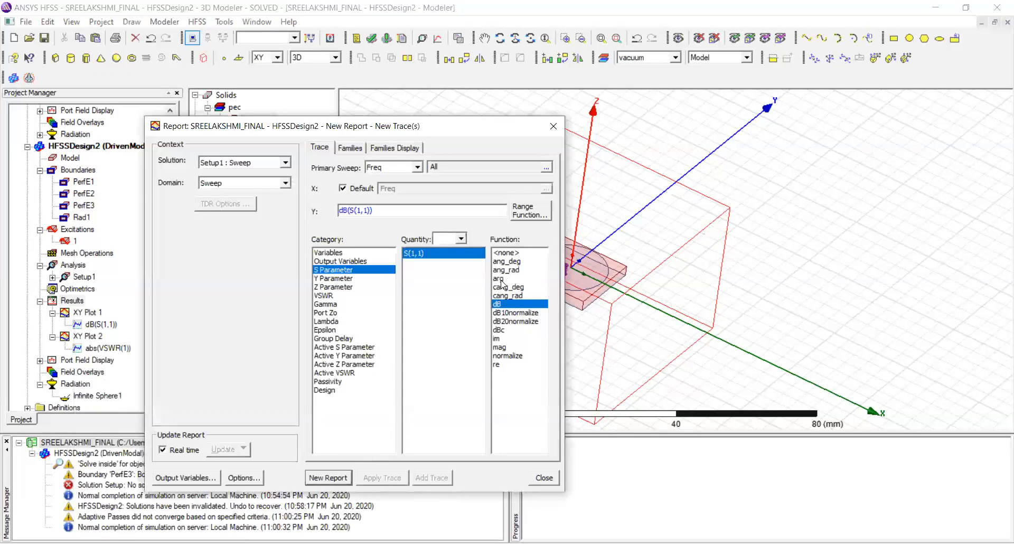
{"action": "left_click", "coordinate": [338, 287]}
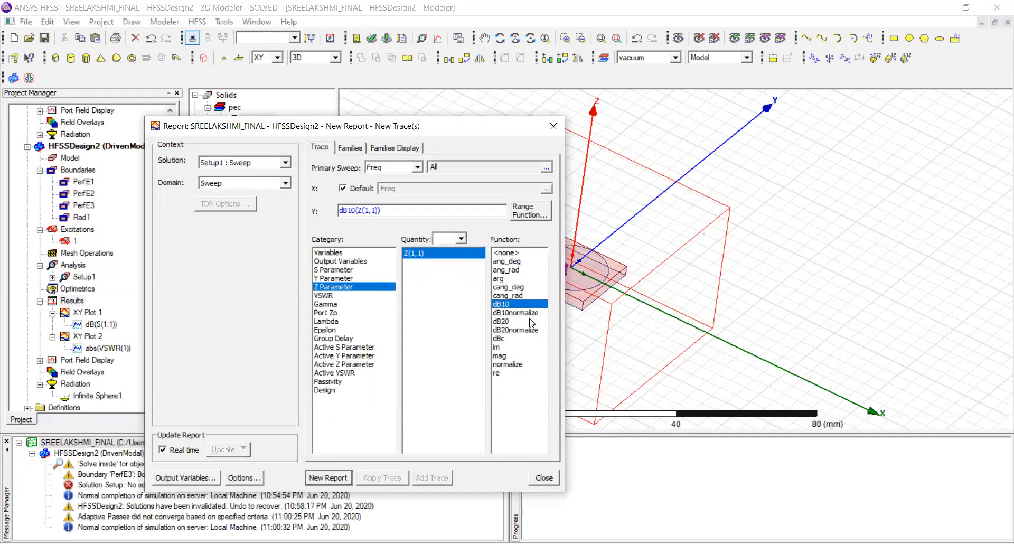
{"action": "left_click", "coordinate": [323, 476]}
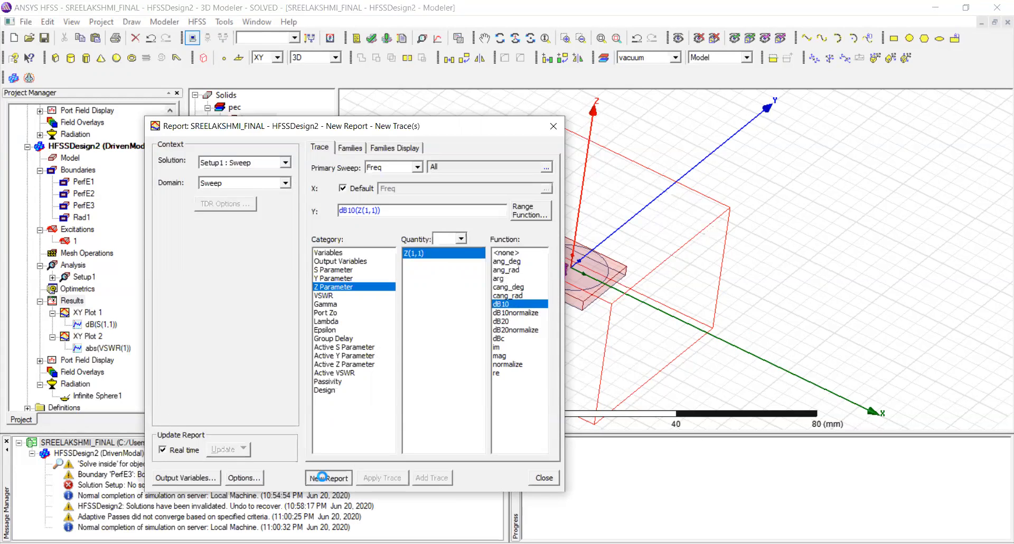
{"action": "left_click", "coordinate": [544, 478]}
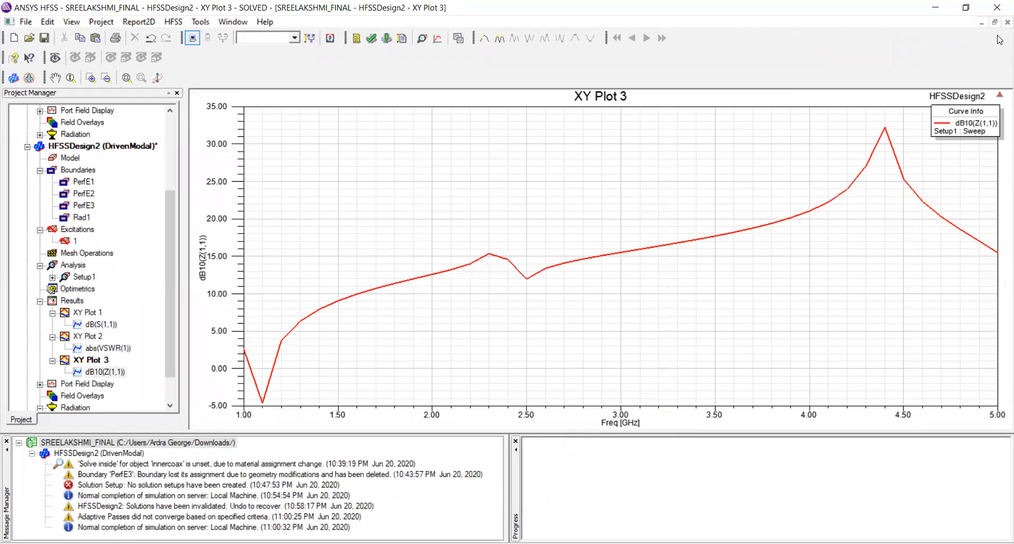
{"action": "scroll", "coordinate": [119, 330], "scroll_direction": "down", "scroll_amount": 1}
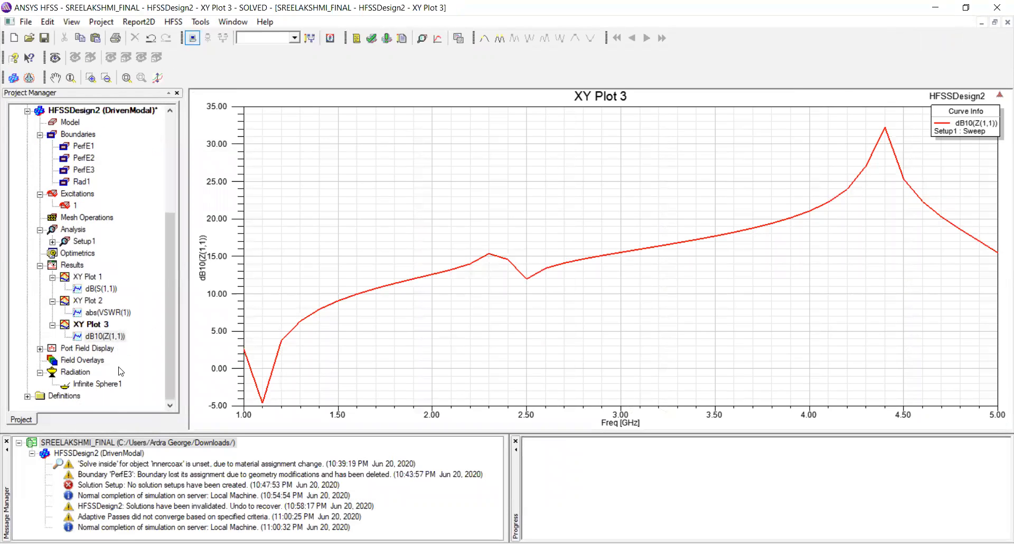
{"action": "left_click", "coordinate": [1007, 23]}
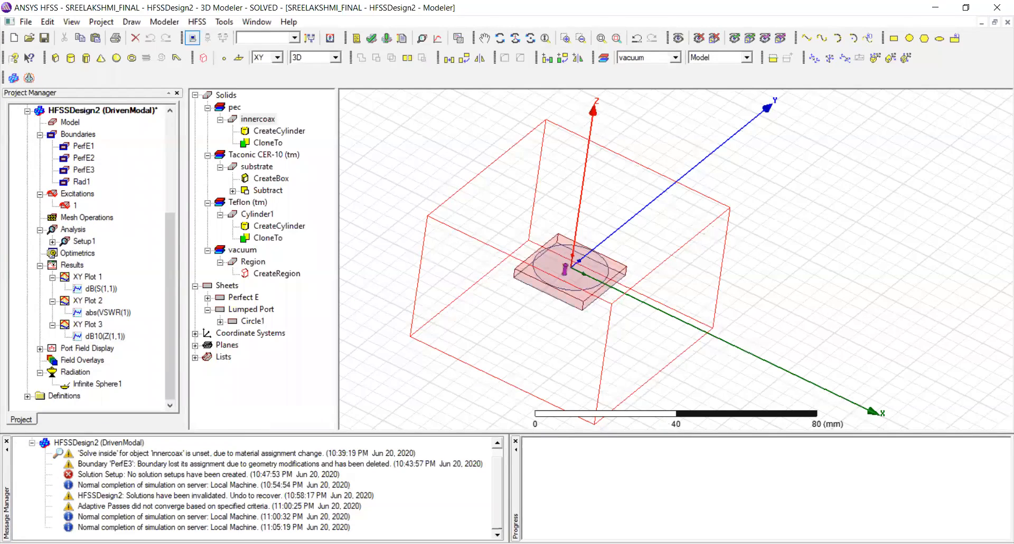
Start a far fields 3D polar plot on Infinite Sphere1 with dB(GainTotal) as the magnitude
{"action": "right_click", "coordinate": [73, 268]}
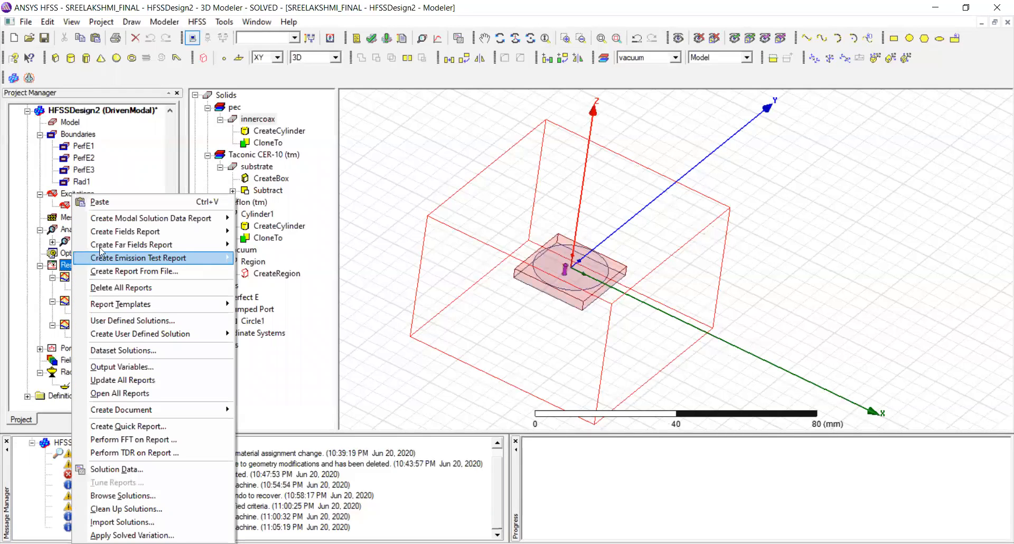
{"action": "mouse_move", "coordinate": [100, 246]}
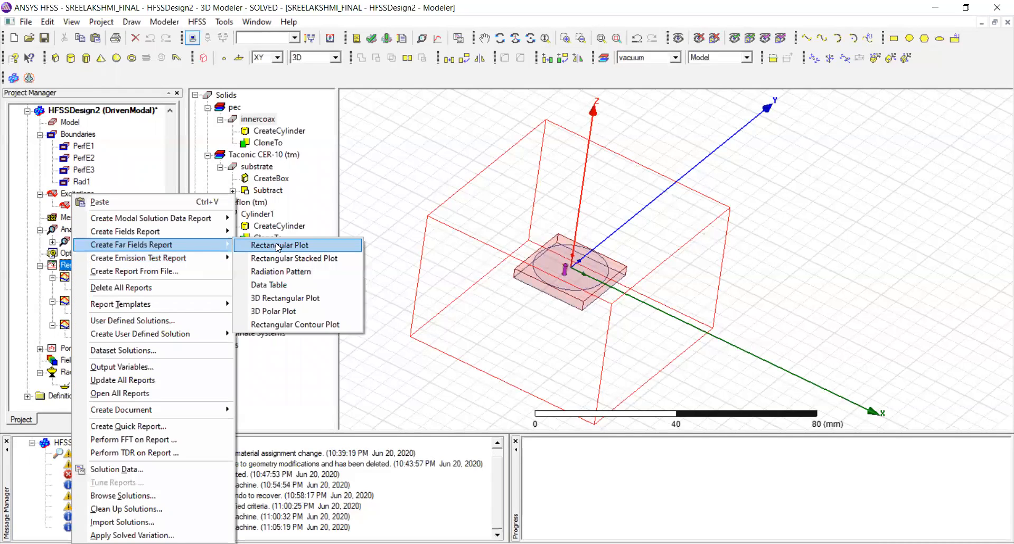
{"action": "mouse_move", "coordinate": [171, 222]}
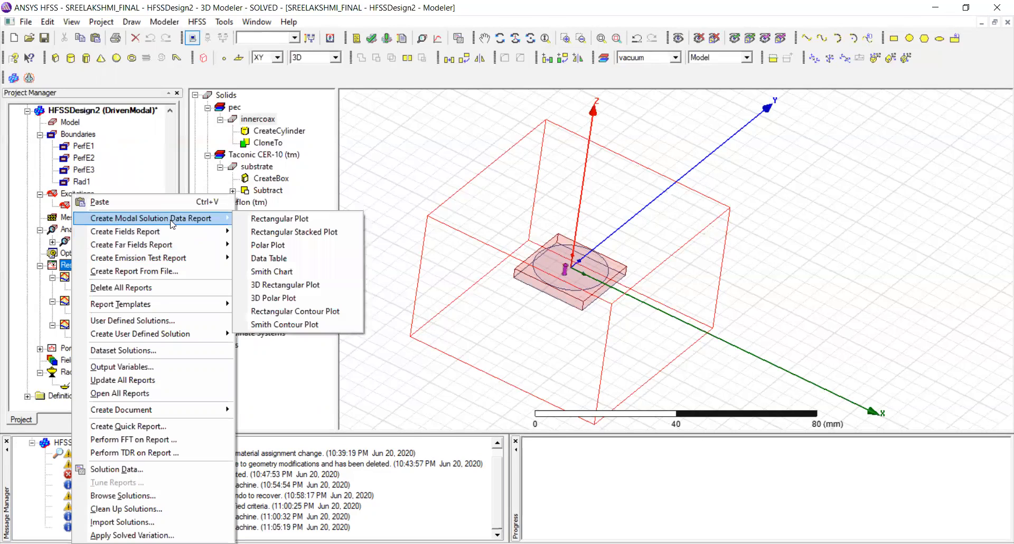
{"action": "mouse_move", "coordinate": [178, 248]}
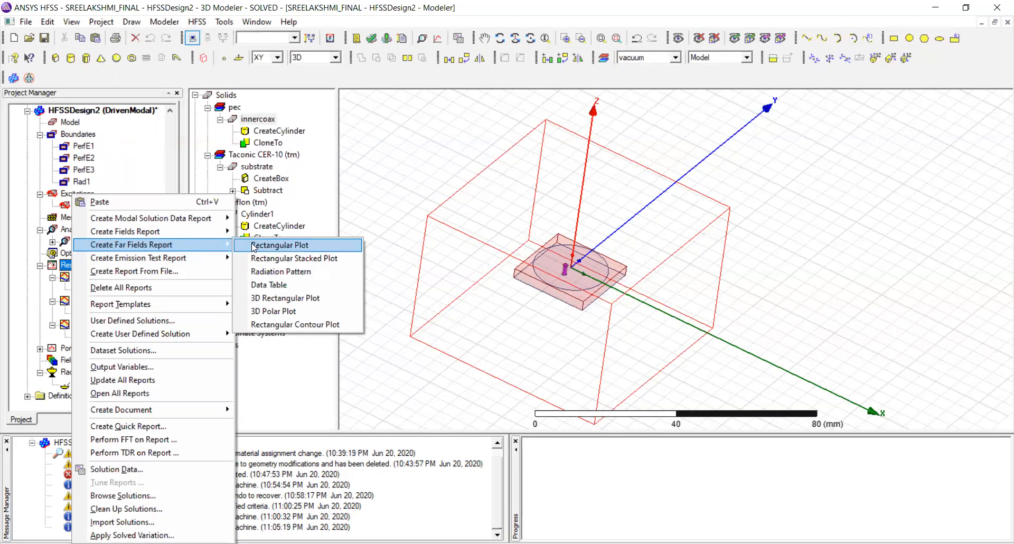
{"action": "left_click", "coordinate": [320, 310]}
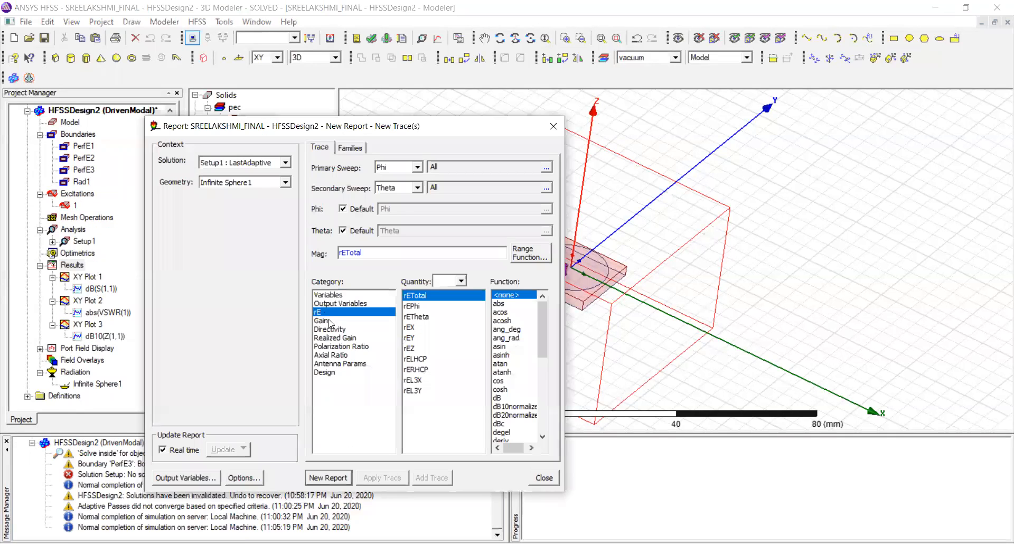
{"action": "left_click", "coordinate": [328, 320]}
{"action": "left_click", "coordinate": [499, 397]}
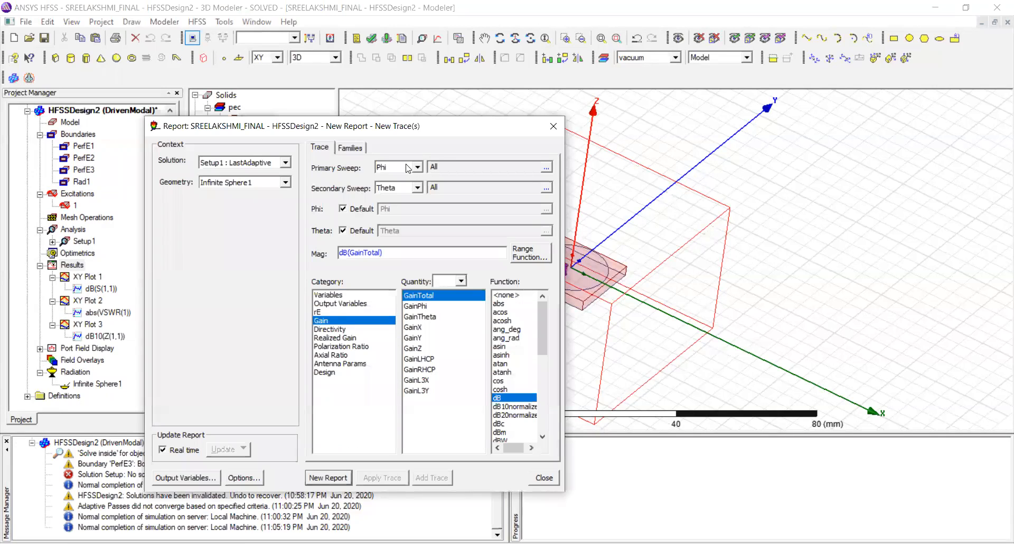
Check the report's available frequency values with Setup1 : Sweep, and return the solution to Setup1 : LastAdaptive
{"action": "left_click", "coordinate": [350, 148]}
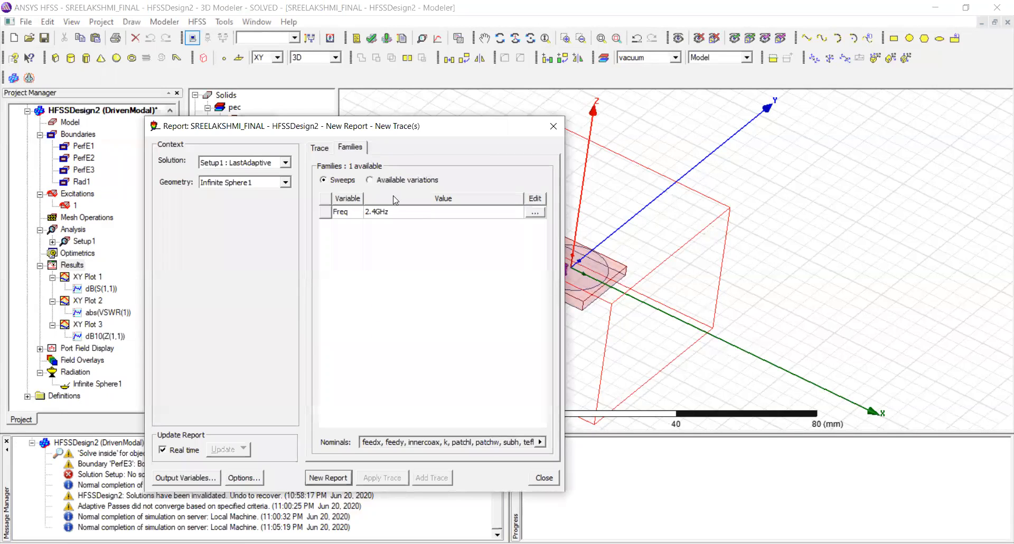
{"action": "left_click", "coordinate": [391, 213]}
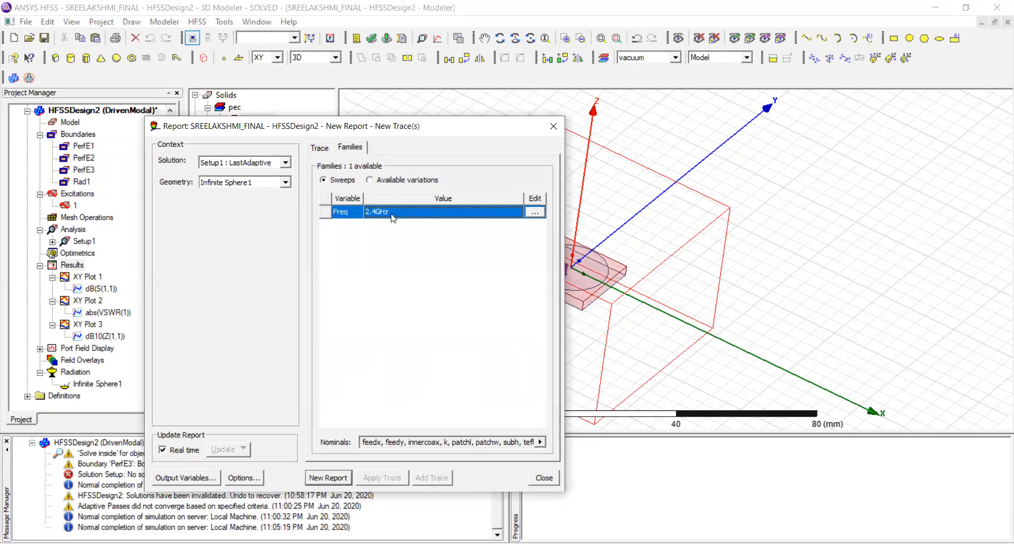
{"action": "left_click", "coordinate": [319, 147]}
{"action": "left_click", "coordinate": [247, 162]}
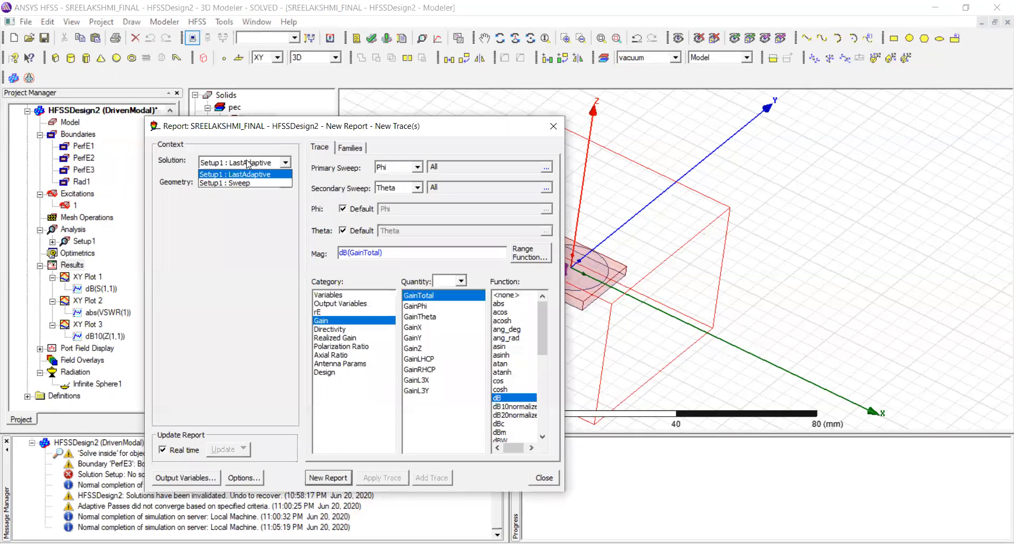
{"action": "left_click", "coordinate": [249, 181]}
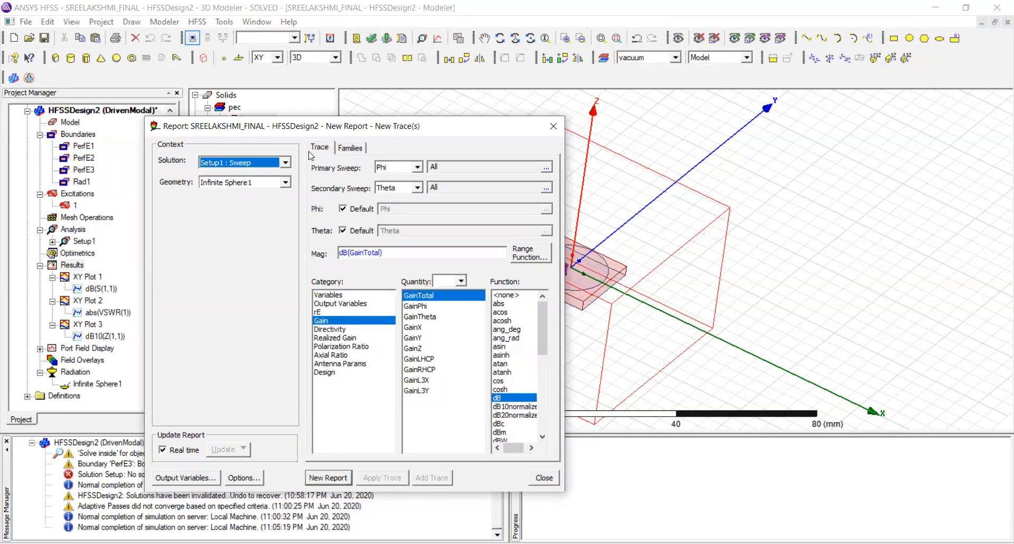
{"action": "left_click", "coordinate": [349, 148]}
{"action": "left_click", "coordinate": [402, 213]}
{"action": "left_click", "coordinate": [534, 212]}
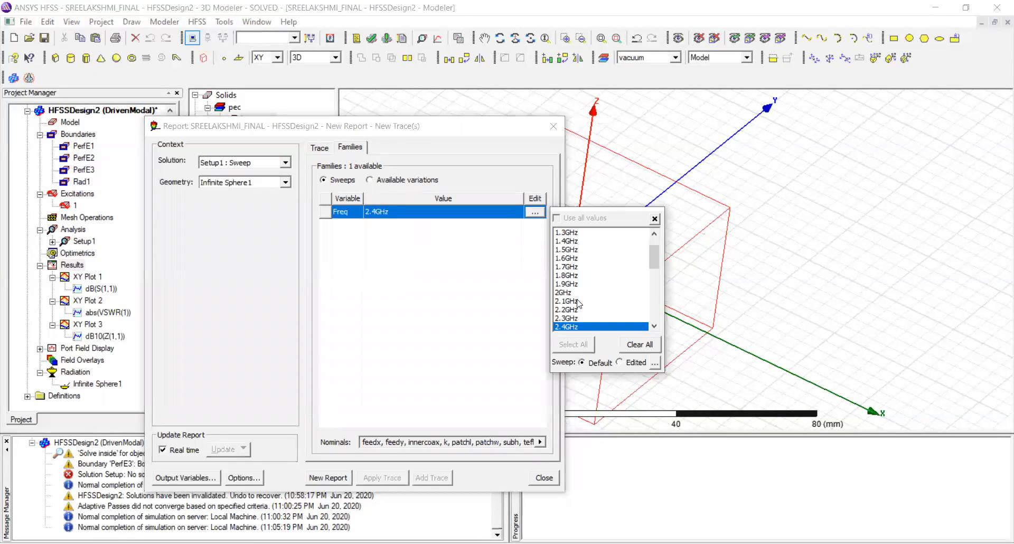
{"action": "scroll", "coordinate": [558, 254], "scroll_direction": "up", "scroll_amount": 1}
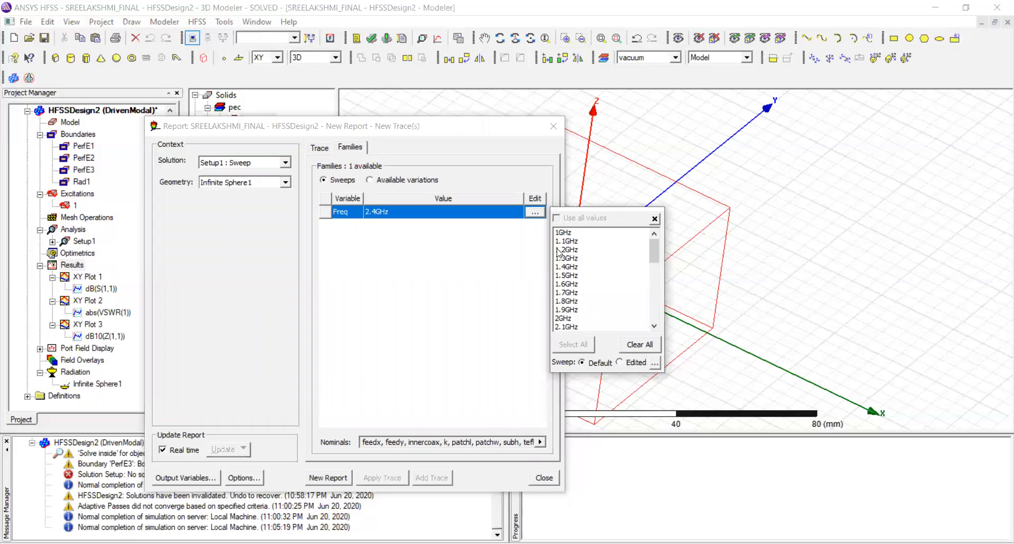
{"action": "left_click", "coordinate": [443, 252]}
{"action": "left_click", "coordinate": [257, 164]}
{"action": "left_click", "coordinate": [257, 173]}
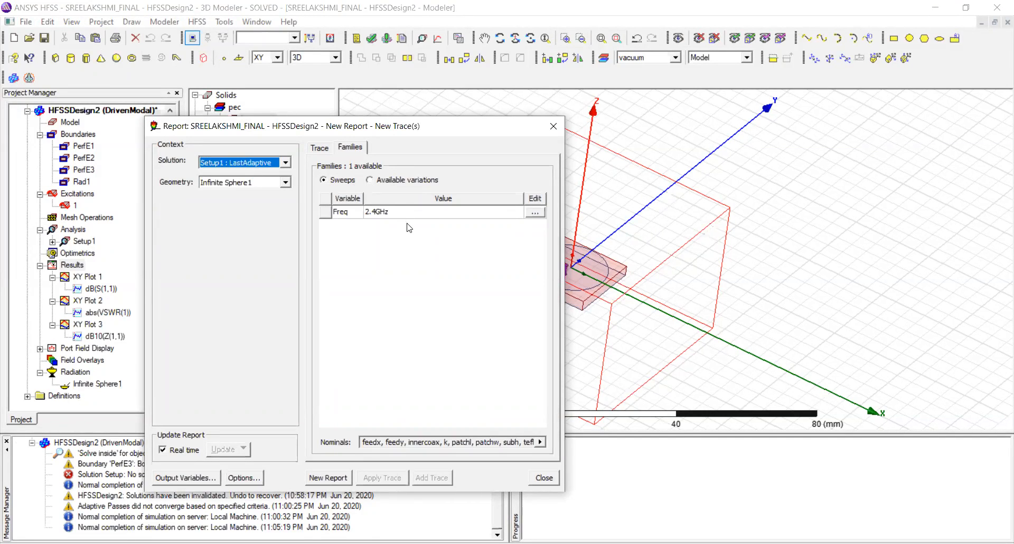
Generate the 3D polar plot of dB(GainTotal) over all phi and theta values, and finish the report setup
{"action": "left_click", "coordinate": [319, 150]}
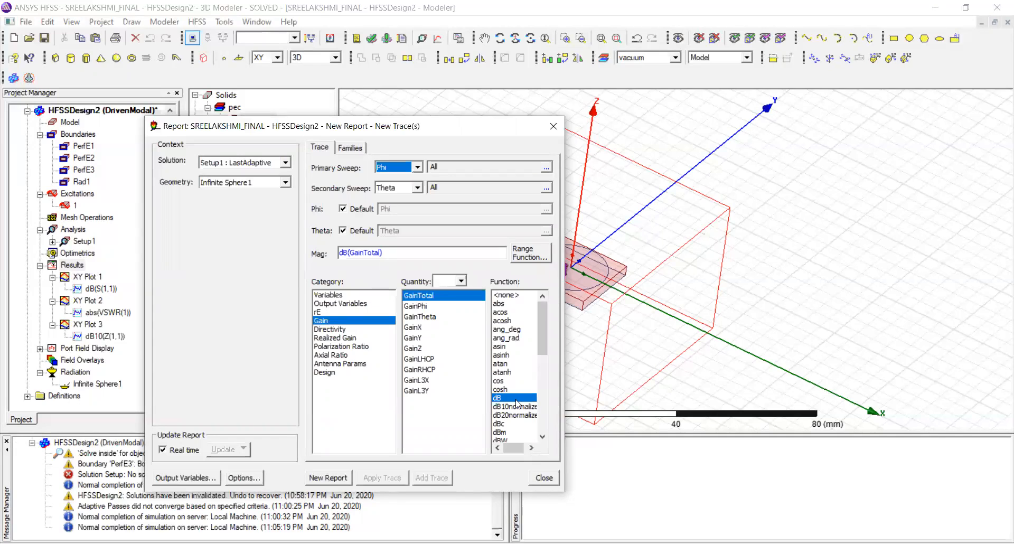
{"action": "left_click", "coordinate": [324, 478]}
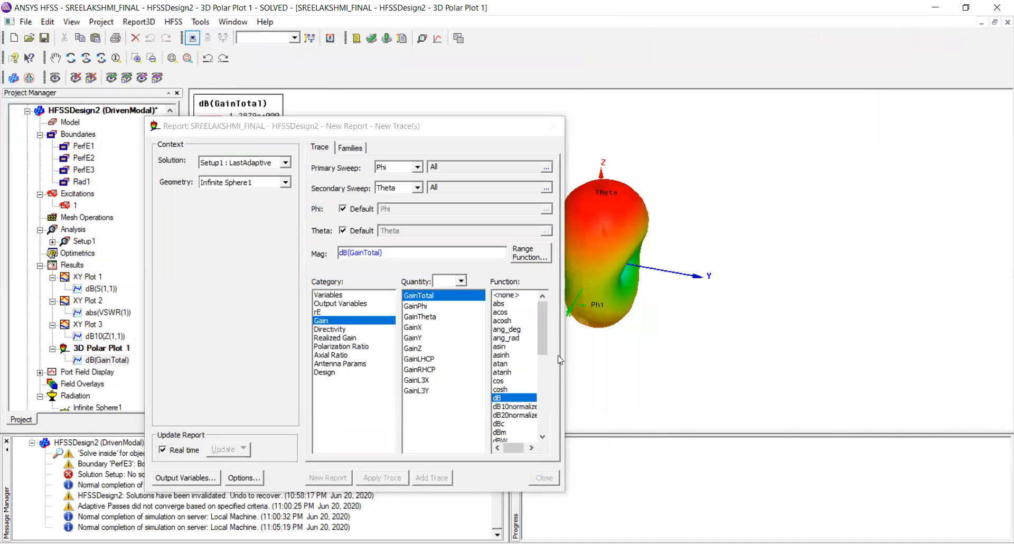
{"action": "left_click", "coordinate": [544, 478]}
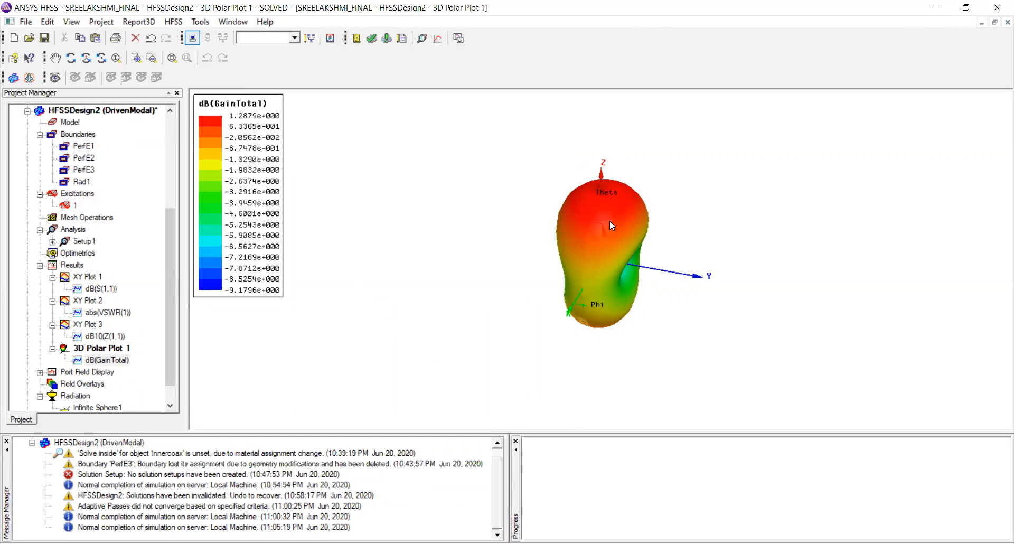
Start a far fields radiation pattern report on Infinite Sphere1 from Setup1 : LastAdaptive with dB(GainTotal) as the magnitude
{"action": "scroll", "coordinate": [82, 259], "scroll_direction": "down", "scroll_amount": 1}
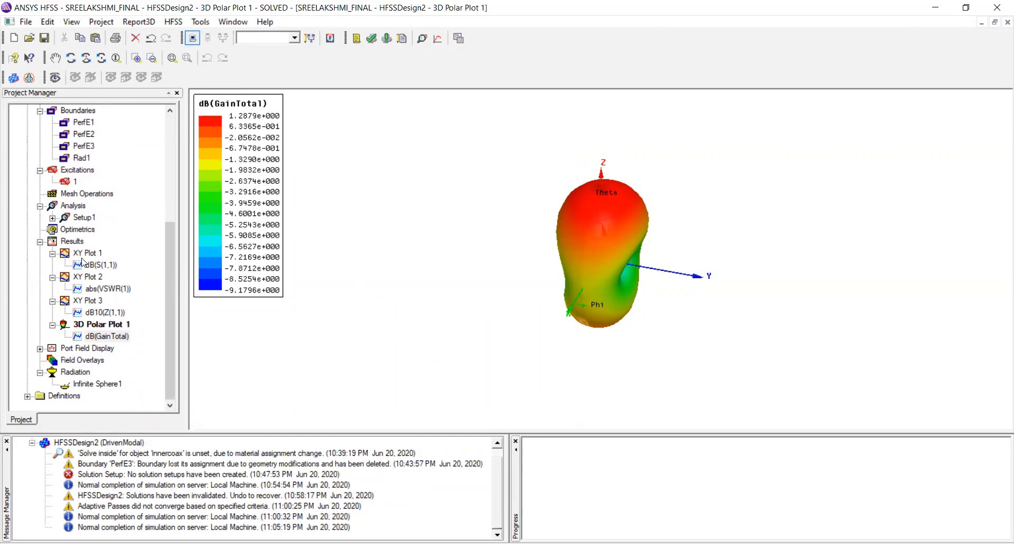
{"action": "scroll", "coordinate": [83, 261], "scroll_direction": "up", "scroll_amount": 5}
{"action": "scroll", "coordinate": [89, 262], "scroll_direction": "down", "scroll_amount": 3}
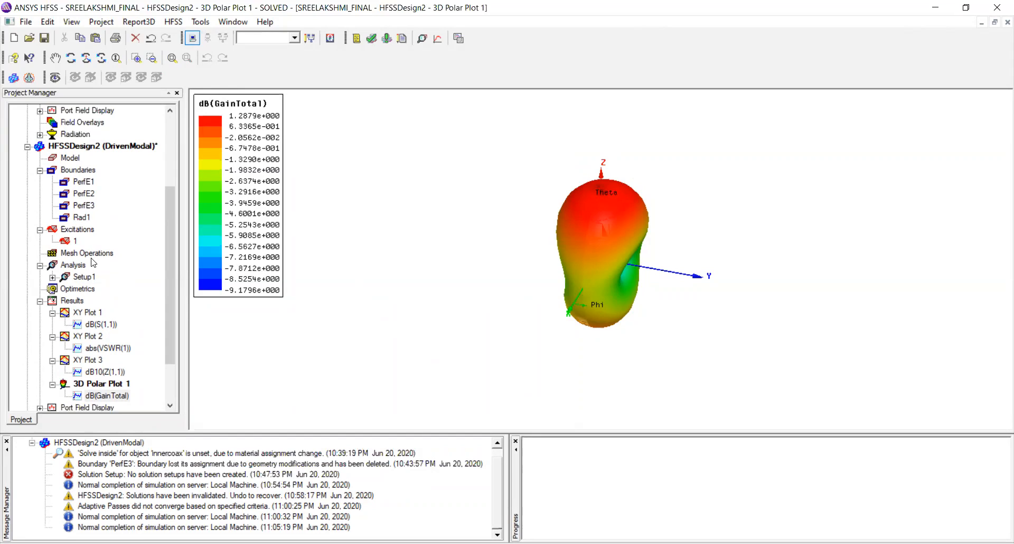
{"action": "right_click", "coordinate": [75, 304]}
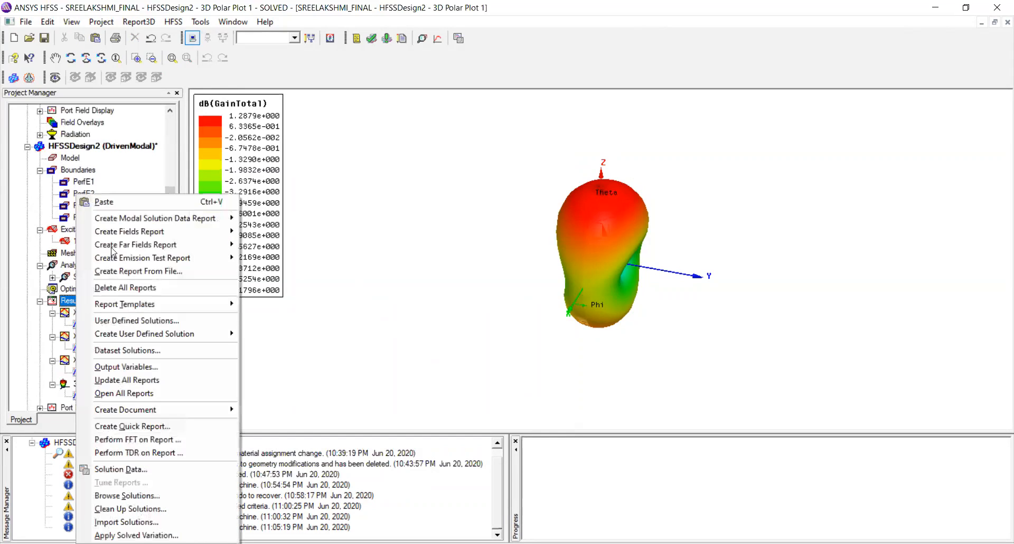
{"action": "mouse_move", "coordinate": [127, 245]}
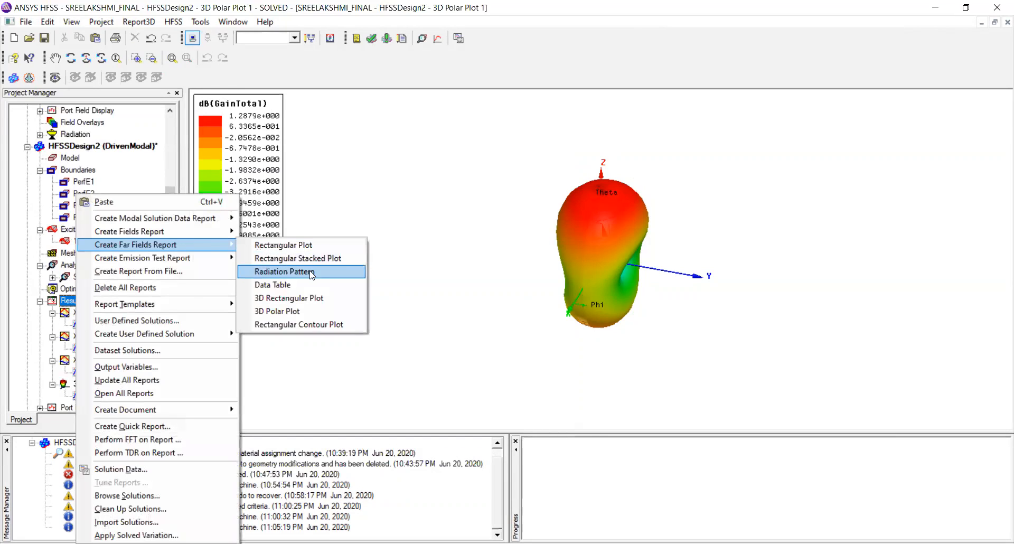
{"action": "left_click", "coordinate": [311, 272]}
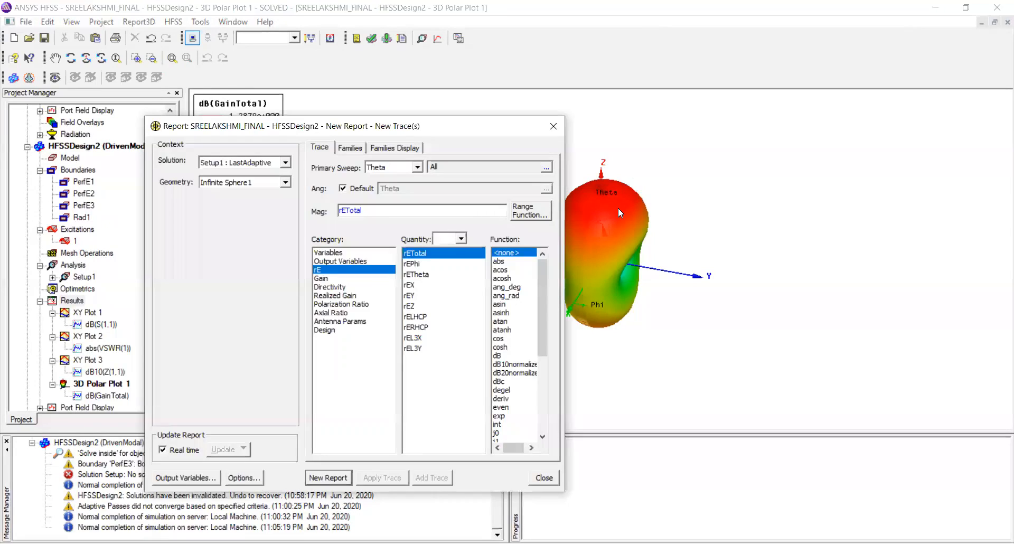
{"action": "left_click", "coordinate": [331, 280]}
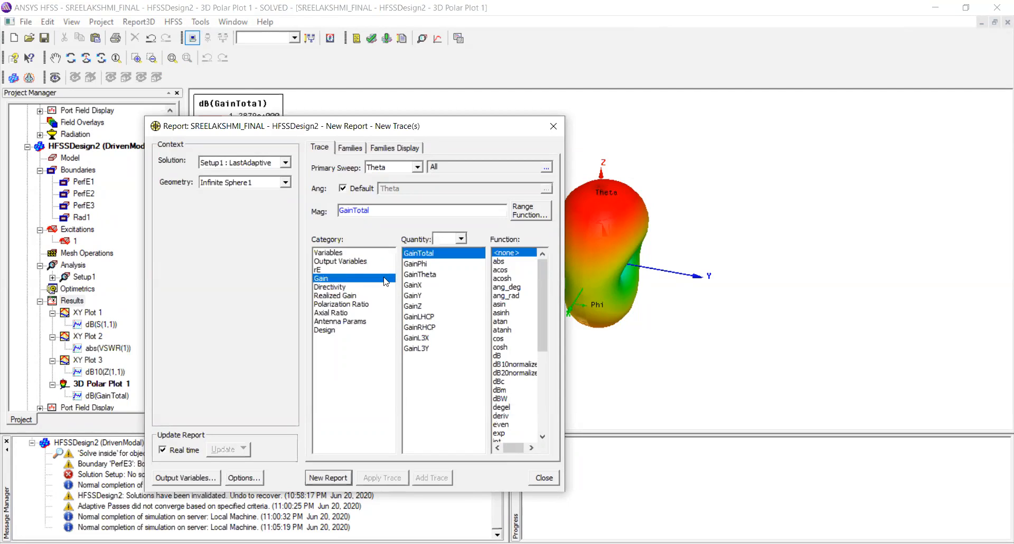
{"action": "left_click", "coordinate": [505, 357]}
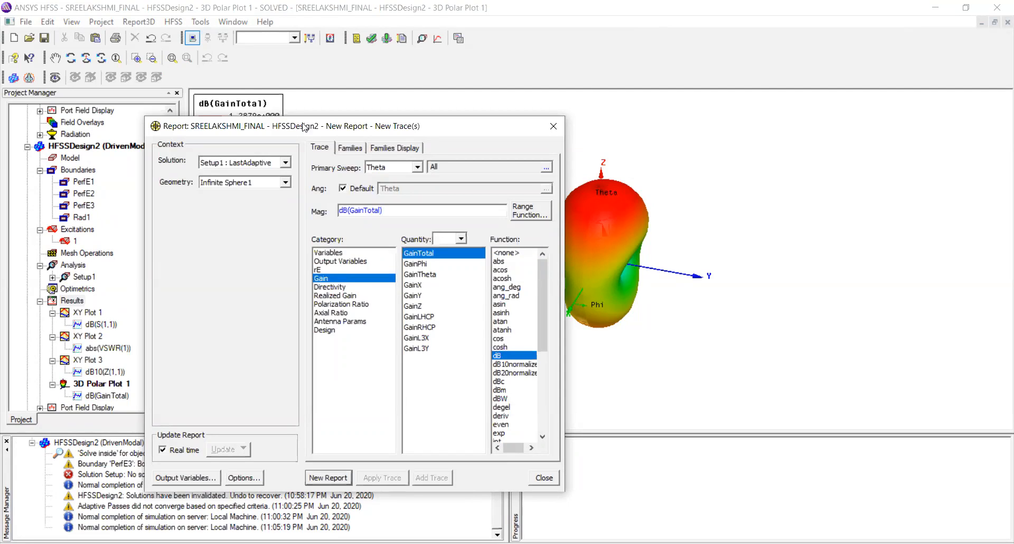
Restrict phi to 0deg, generate the radiation pattern over all theta values, and finish the report setup
{"action": "left_click", "coordinate": [347, 147]}
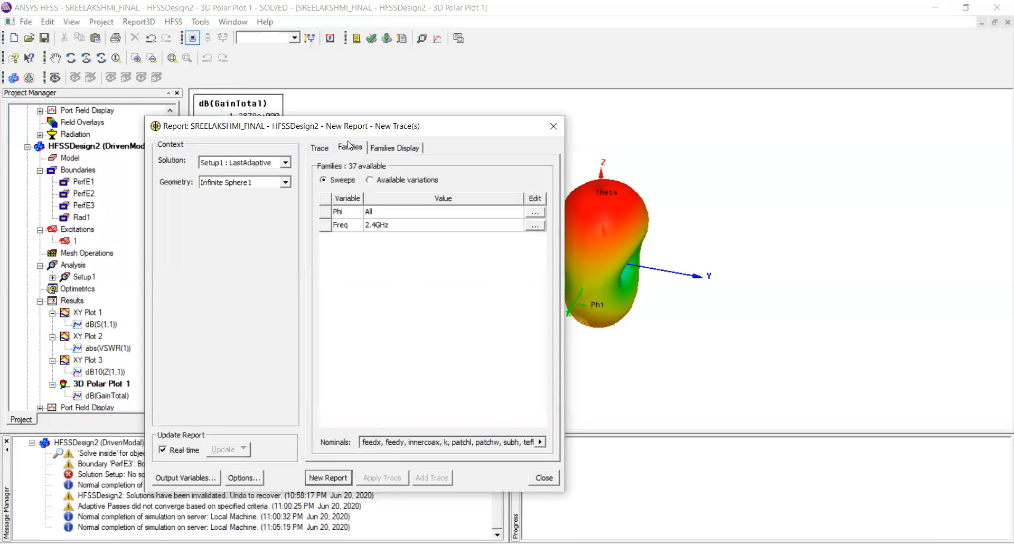
{"action": "left_click", "coordinate": [534, 212]}
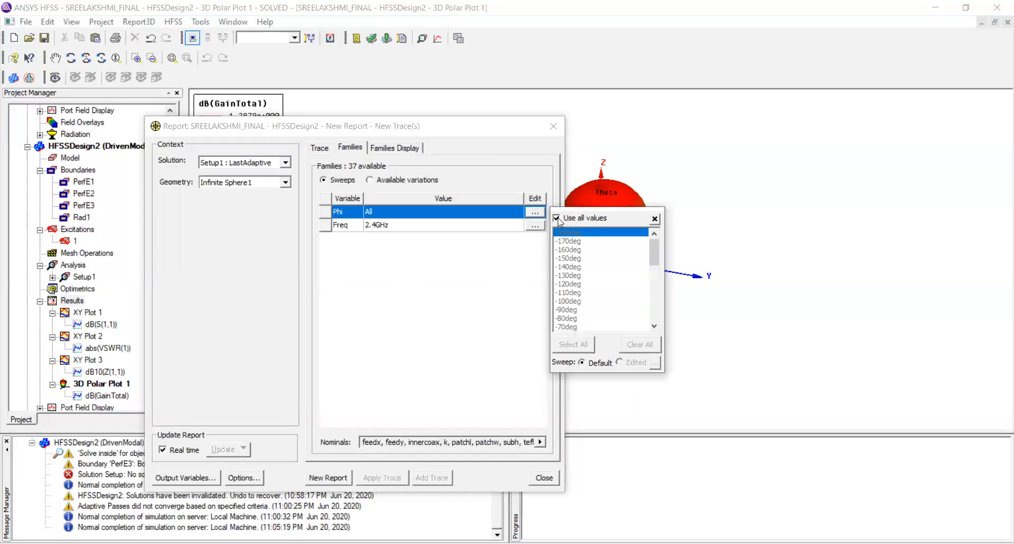
{"action": "left_click", "coordinate": [557, 218]}
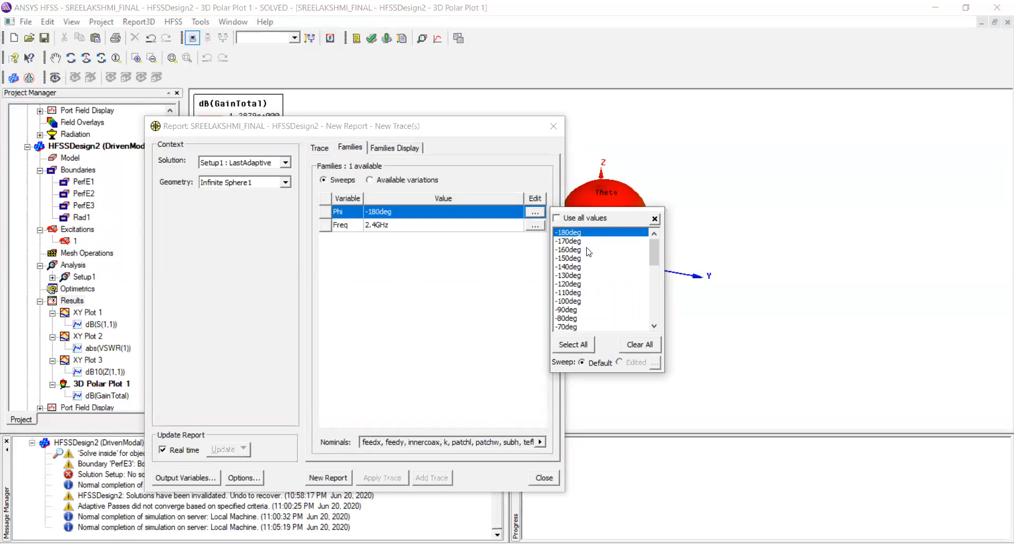
{"action": "left_click_drag", "start_coordinate": [653, 254], "coordinate": [654, 275]}
{"action": "left_click", "coordinate": [576, 301]}
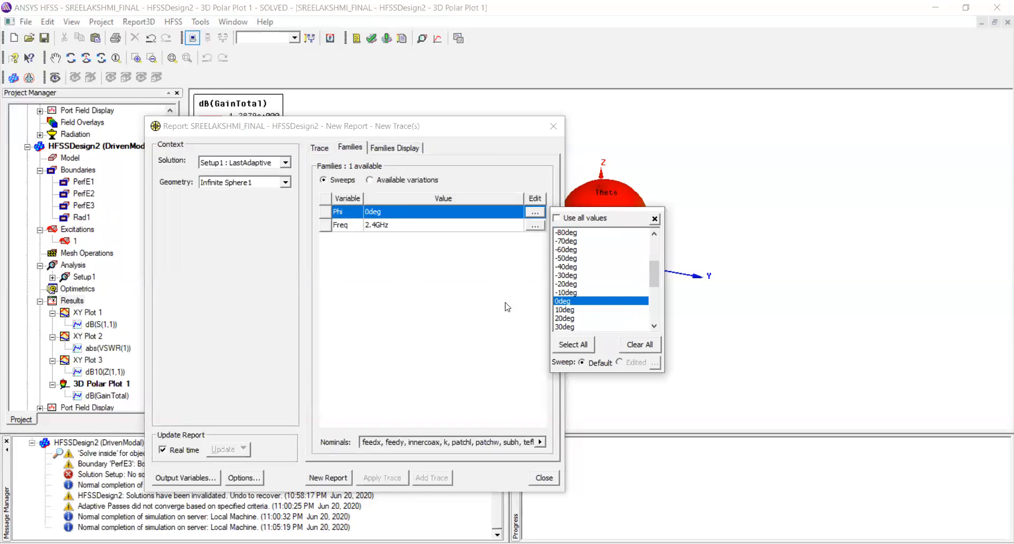
{"action": "left_click", "coordinate": [462, 304]}
{"action": "left_click", "coordinate": [332, 477]}
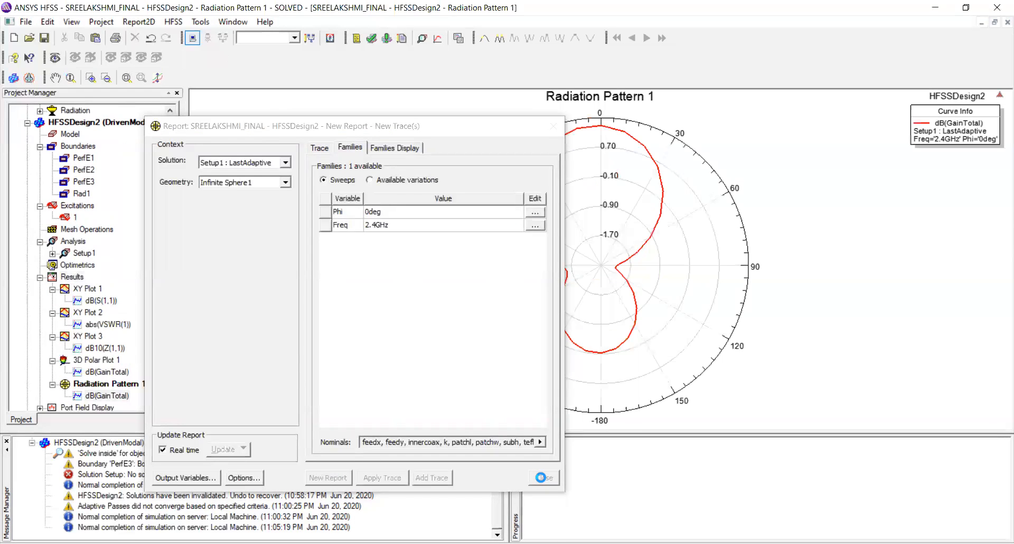
{"action": "left_click", "coordinate": [541, 476]}
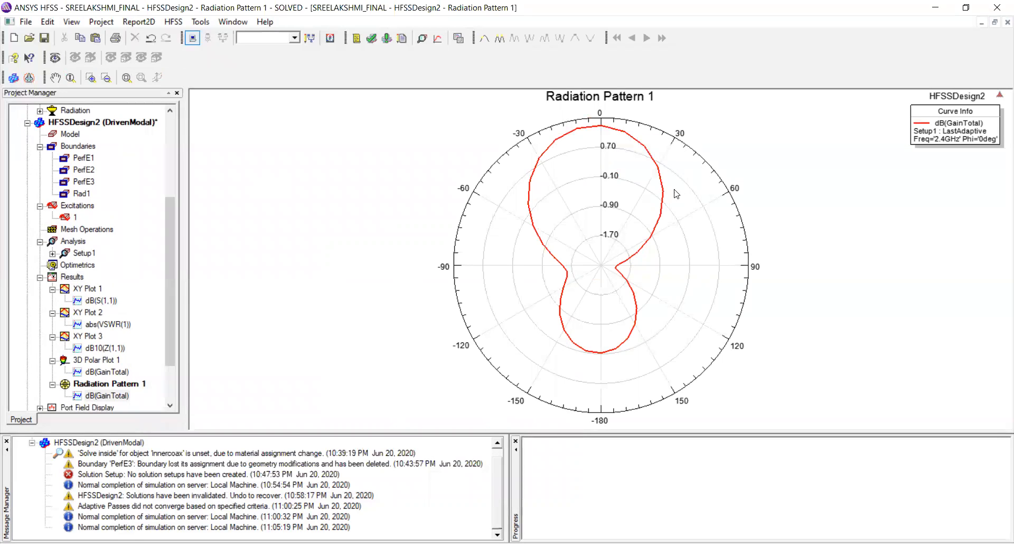
{"action": "right_click", "coordinate": [638, 193]}
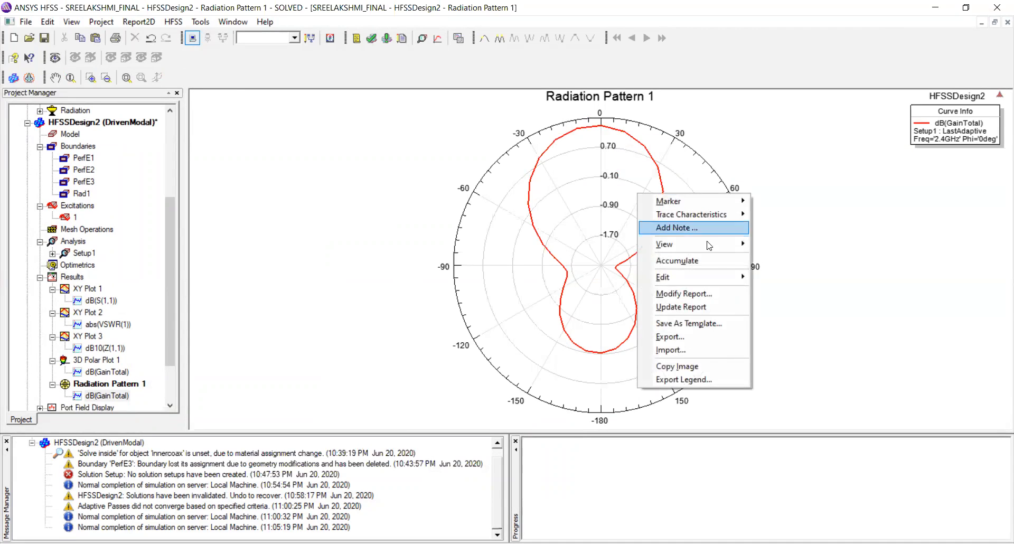
{"action": "left_click", "coordinate": [814, 231]}
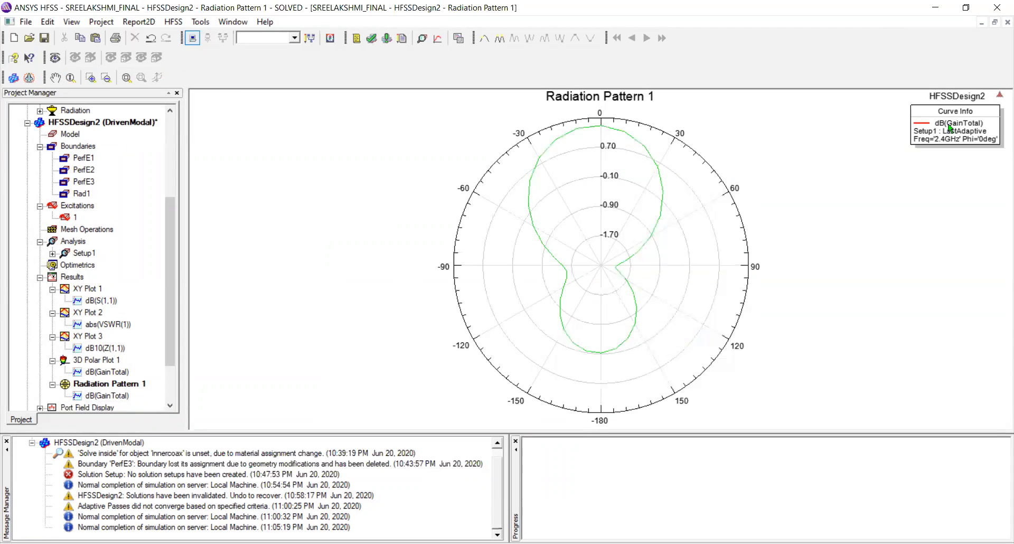
{"action": "double_click", "coordinate": [954, 125]}
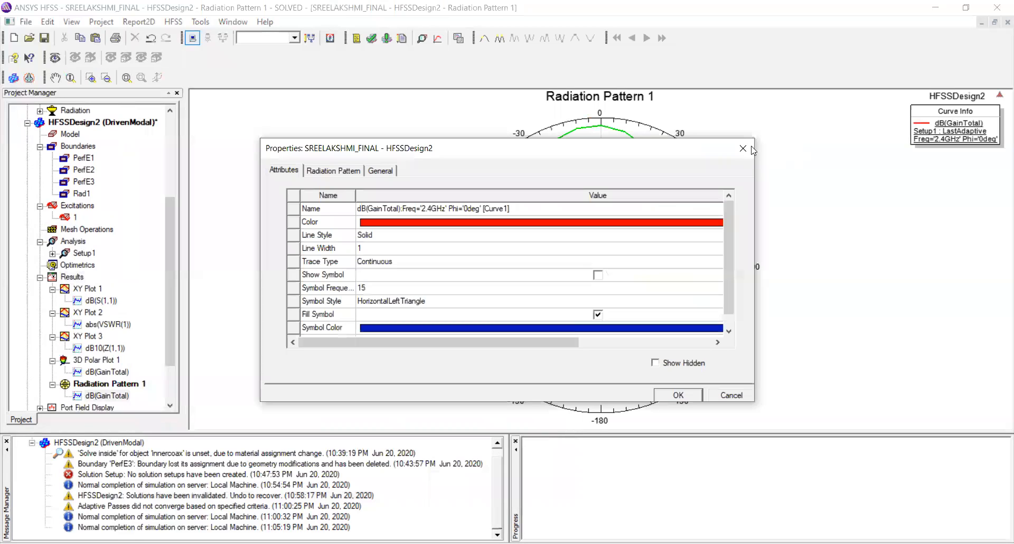
{"action": "left_click", "coordinate": [743, 147]}
{"action": "right_click", "coordinate": [635, 205]}
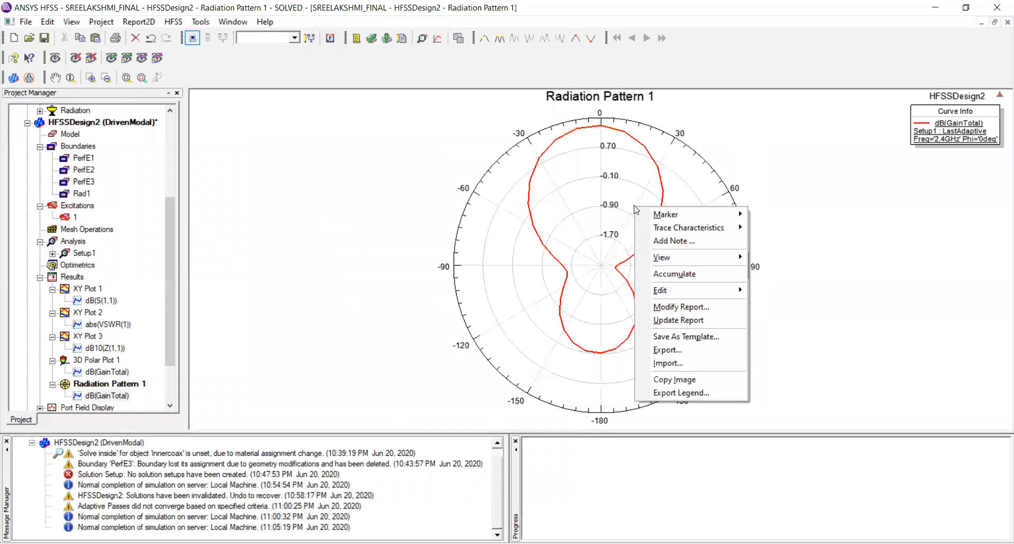
{"action": "mouse_move", "coordinate": [684, 258]}
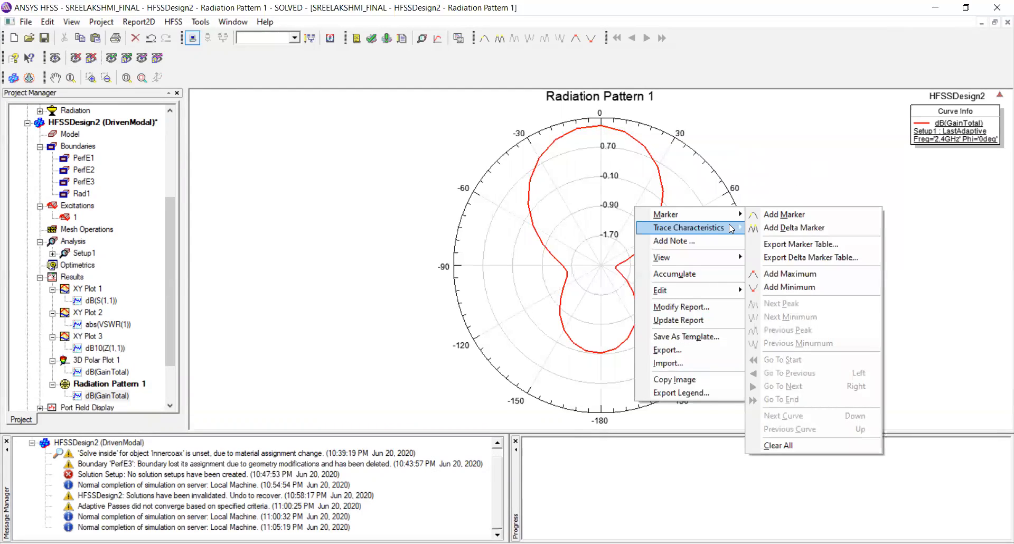
{"action": "mouse_move", "coordinate": [730, 227]}
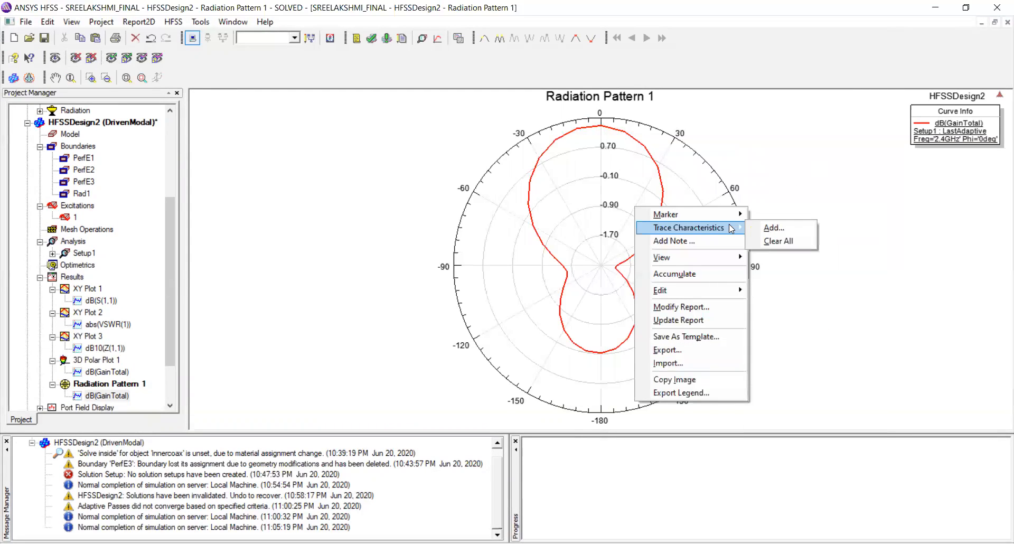
{"action": "left_click", "coordinate": [776, 227]}
{"action": "left_click", "coordinate": [674, 164]}
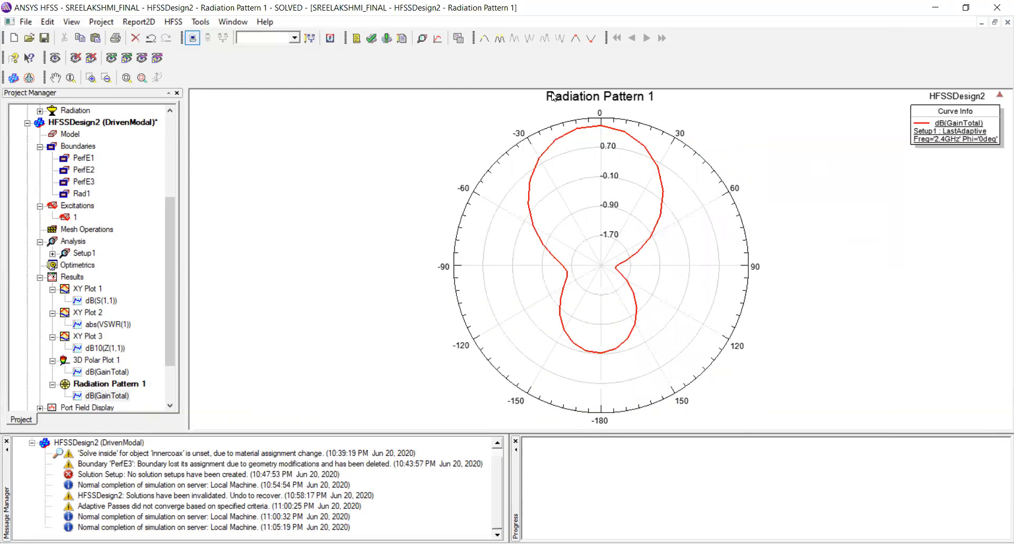
Place a marker on the gain curve at the main lobe's peak, at 0 degrees
{"action": "left_click", "coordinate": [601, 129]}
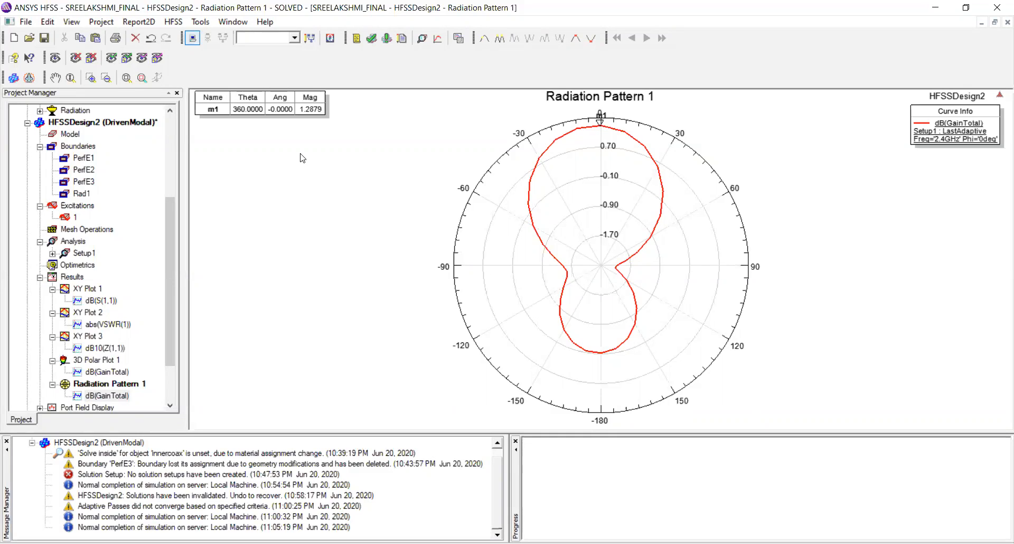
Examine the Math and Radiation functions offered as trace characteristics for the gain curve
{"action": "right_click", "coordinate": [637, 177]}
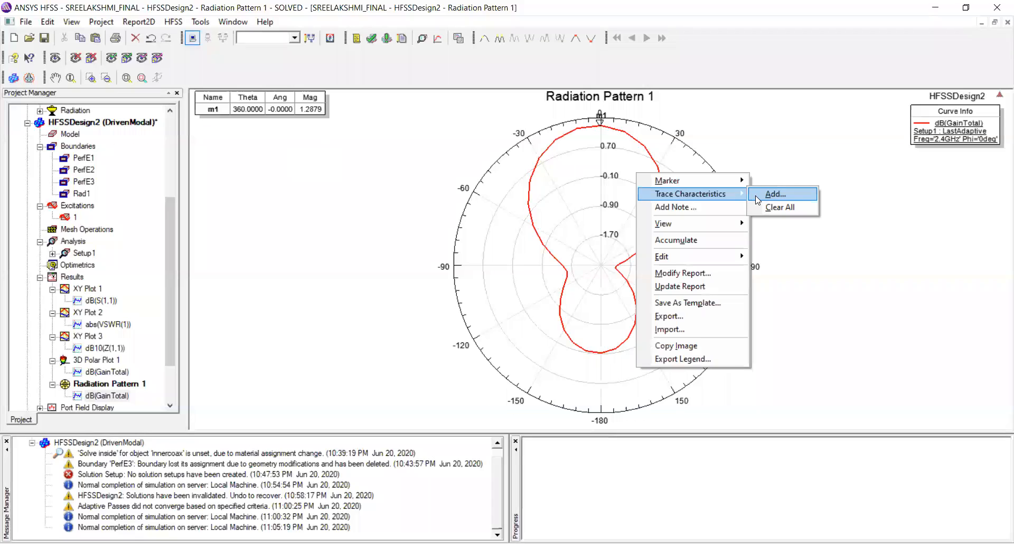
{"action": "left_click", "coordinate": [758, 200]}
{"action": "left_click", "coordinate": [446, 217]}
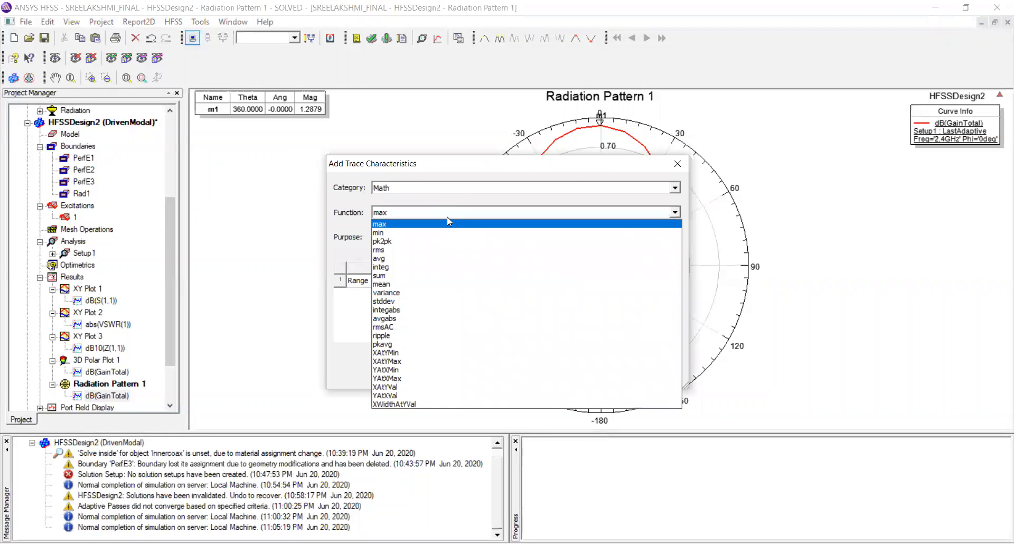
{"action": "left_click", "coordinate": [446, 216]}
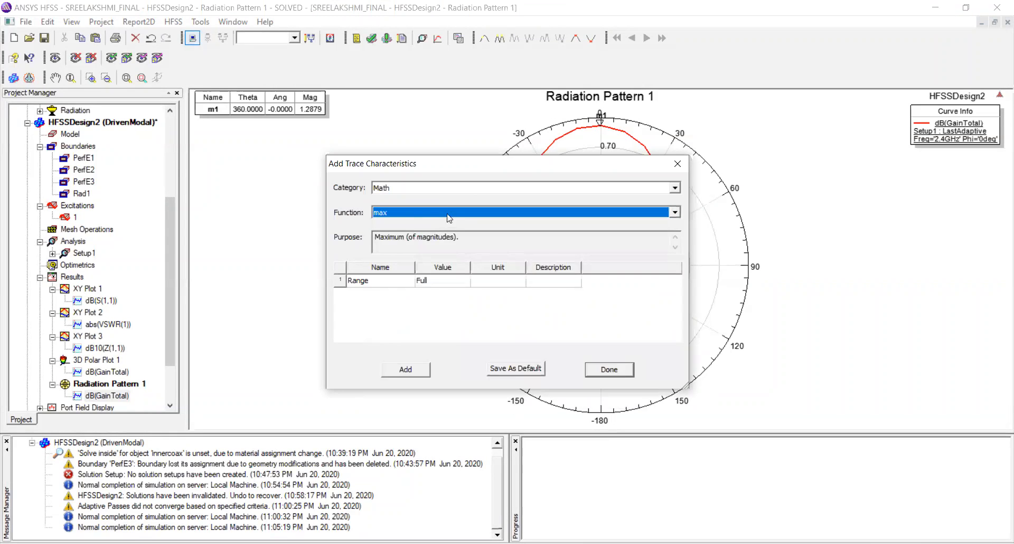
{"action": "left_click", "coordinate": [447, 192]}
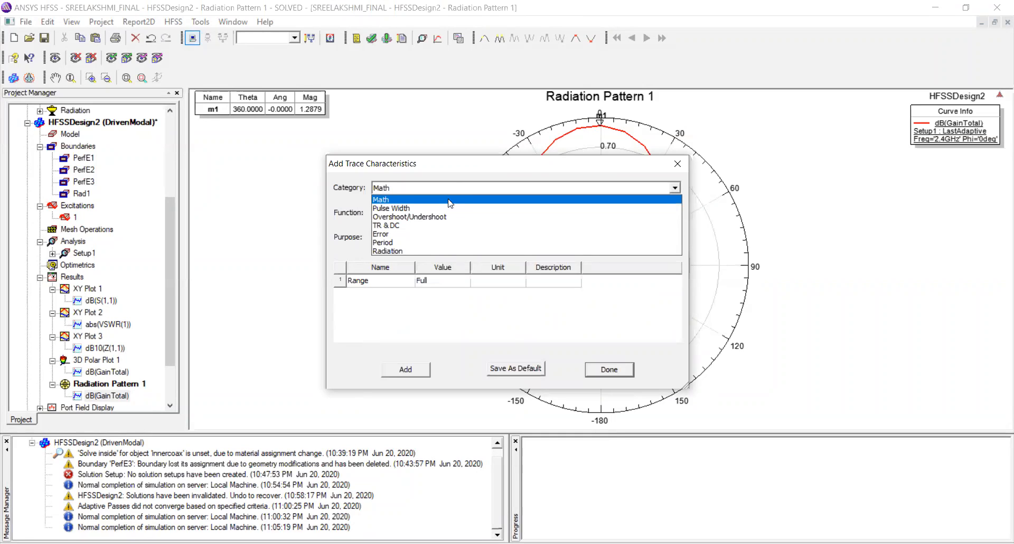
{"action": "left_click", "coordinate": [449, 246]}
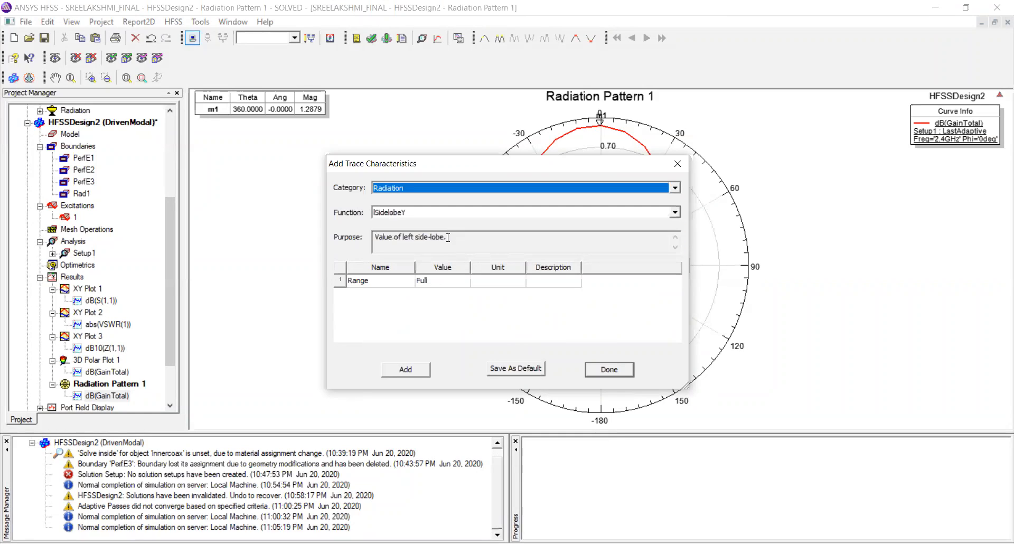
{"action": "left_click", "coordinate": [438, 213]}
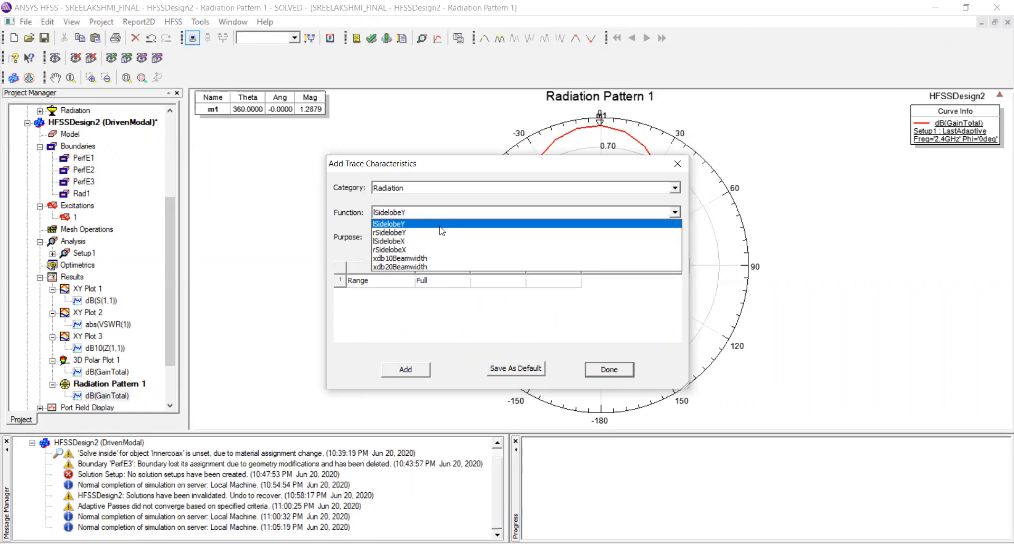
{"action": "left_click", "coordinate": [435, 195]}
{"action": "left_click", "coordinate": [435, 194]}
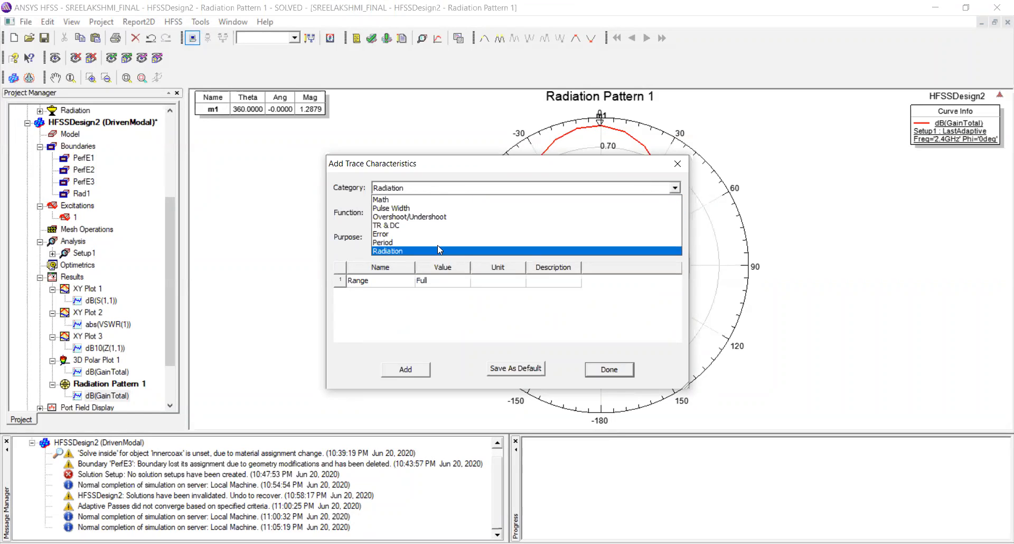
{"action": "left_click", "coordinate": [424, 200]}
{"action": "left_click", "coordinate": [424, 213]}
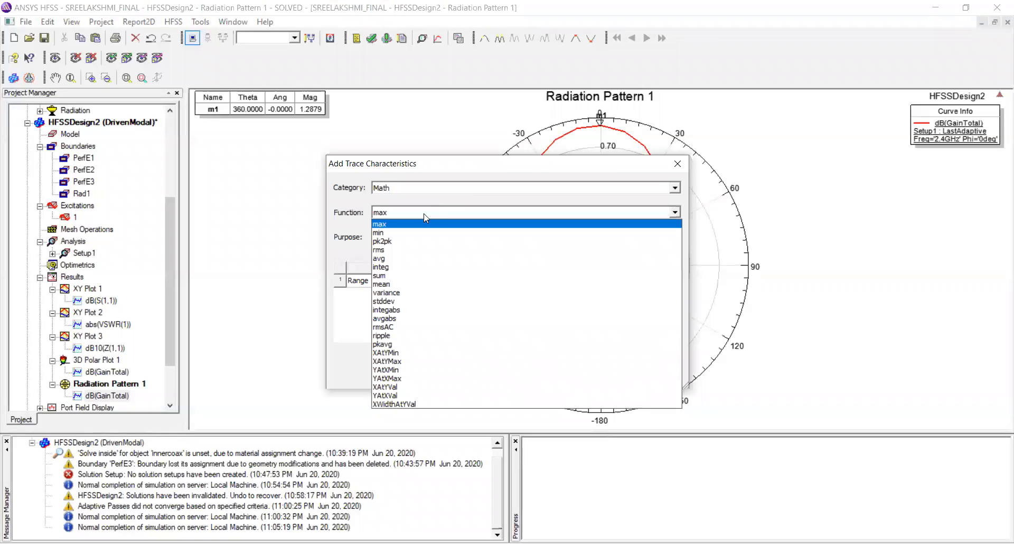
Check the Radiation category's functions and range options again, and leave the trace characteristics without adding any
{"action": "left_click", "coordinate": [421, 189]}
{"action": "left_click", "coordinate": [421, 189]}
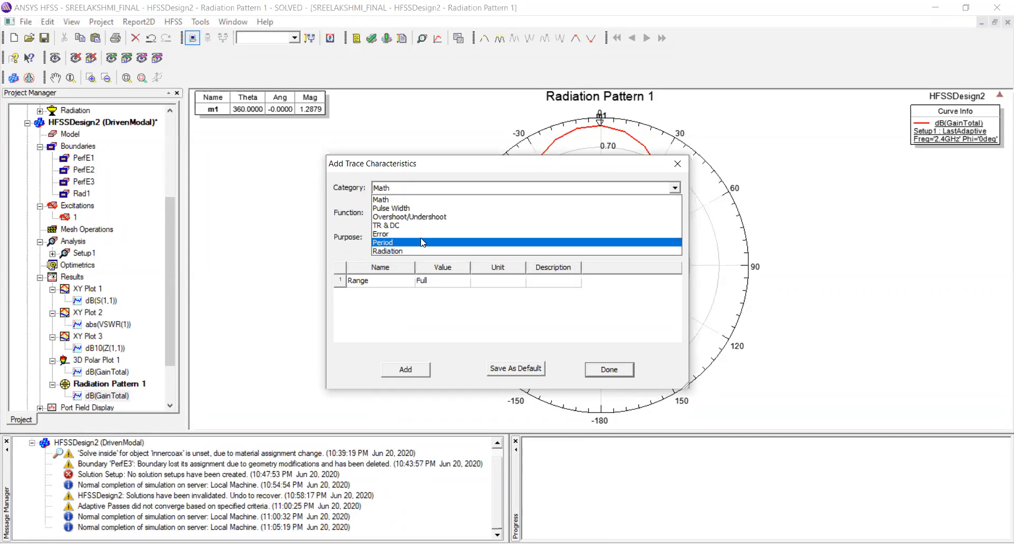
{"action": "left_click", "coordinate": [421, 251]}
{"action": "left_click", "coordinate": [411, 212]}
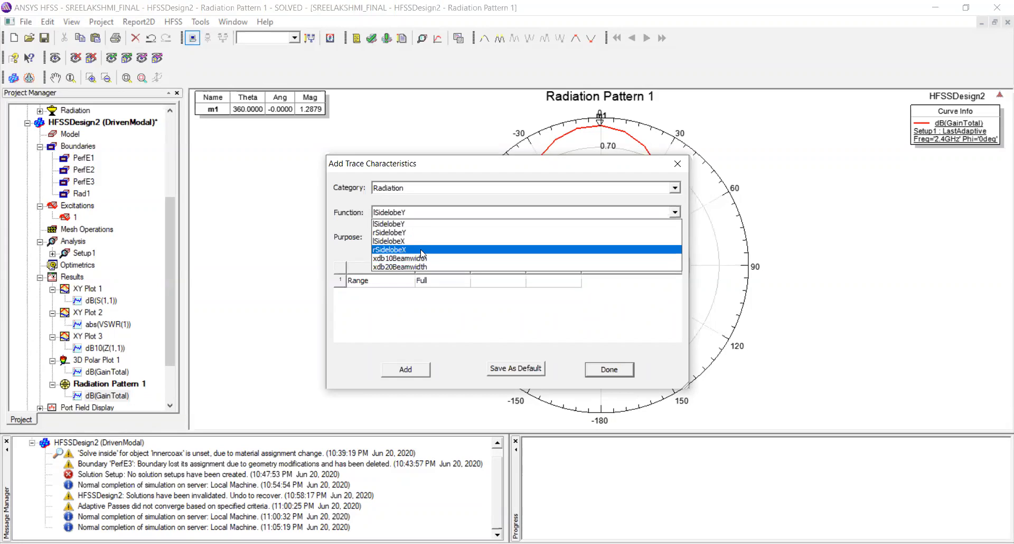
{"action": "left_click", "coordinate": [400, 289]}
{"action": "left_click", "coordinate": [398, 282]}
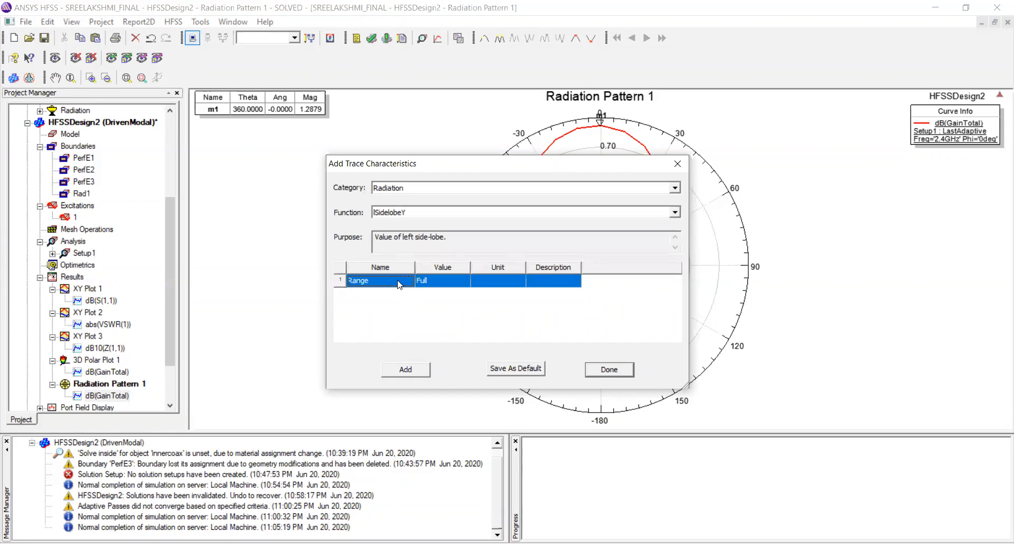
{"action": "left_click", "coordinate": [428, 284]}
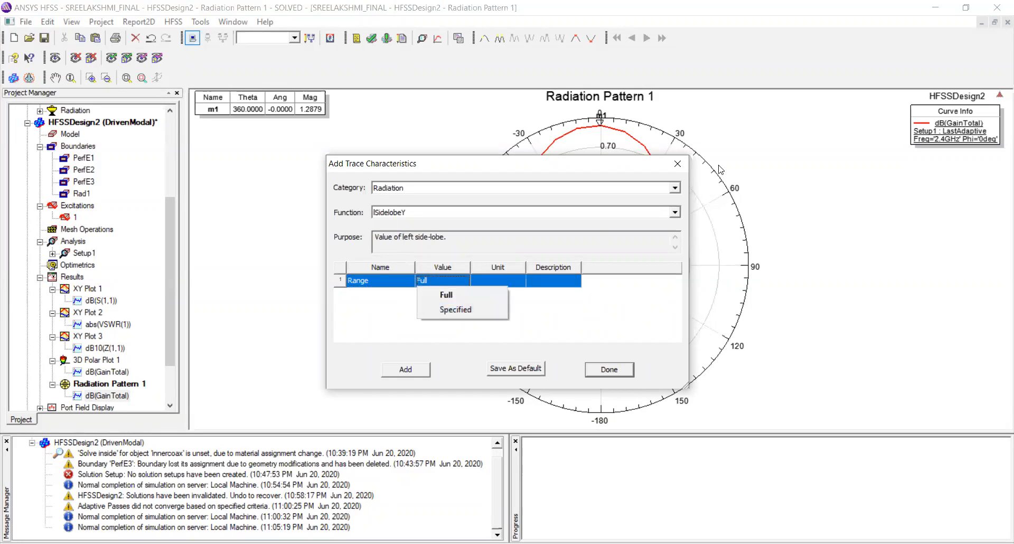
{"action": "left_click", "coordinate": [667, 168]}
{"action": "left_click", "coordinate": [678, 164]}
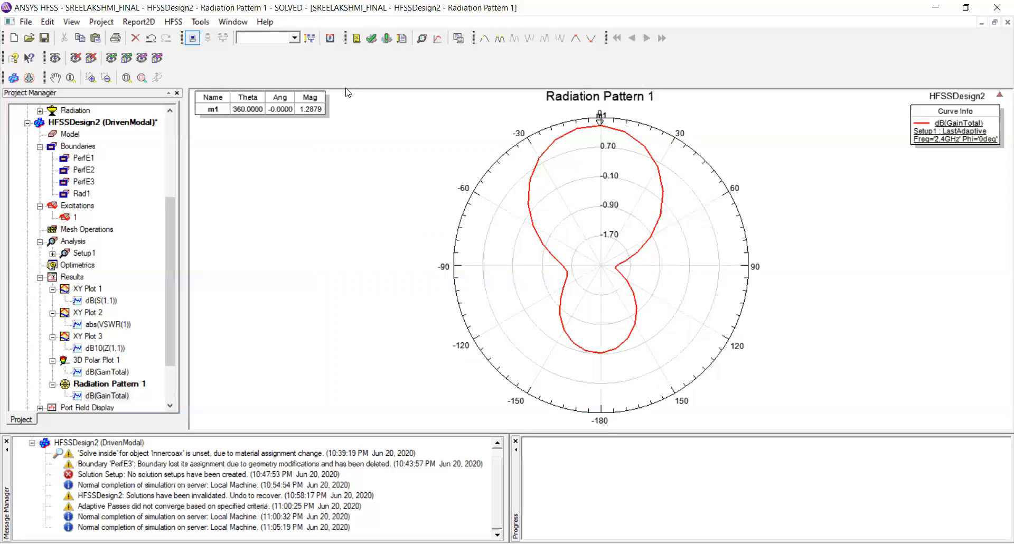
Place a second marker on the gain curve at -30 degrees
{"action": "left_click", "coordinate": [538, 155]}
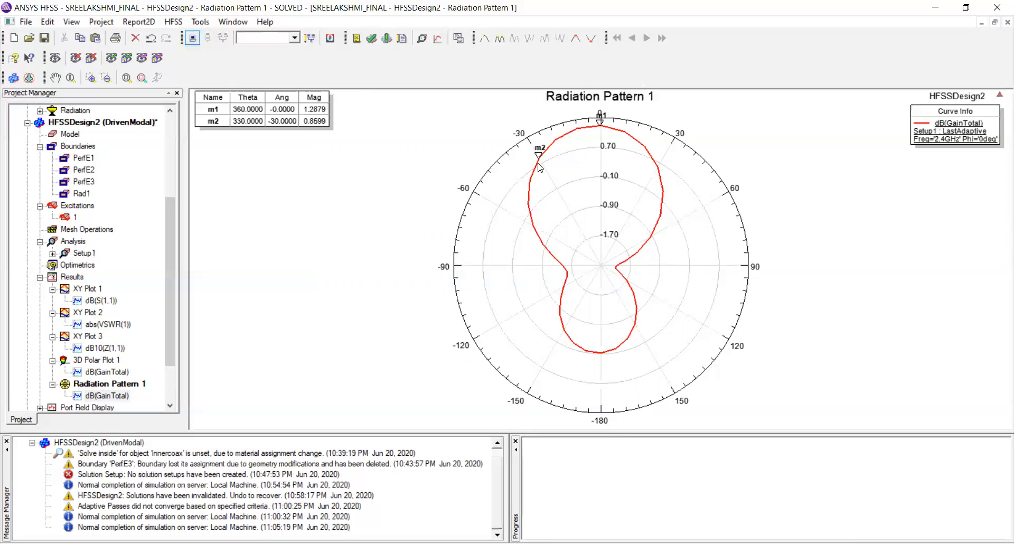
Place markers on the gain curve at -40, -50, -70, -90, -100 and 180 degrees, and end marker placement
{"action": "left_click", "coordinate": [529, 180]}
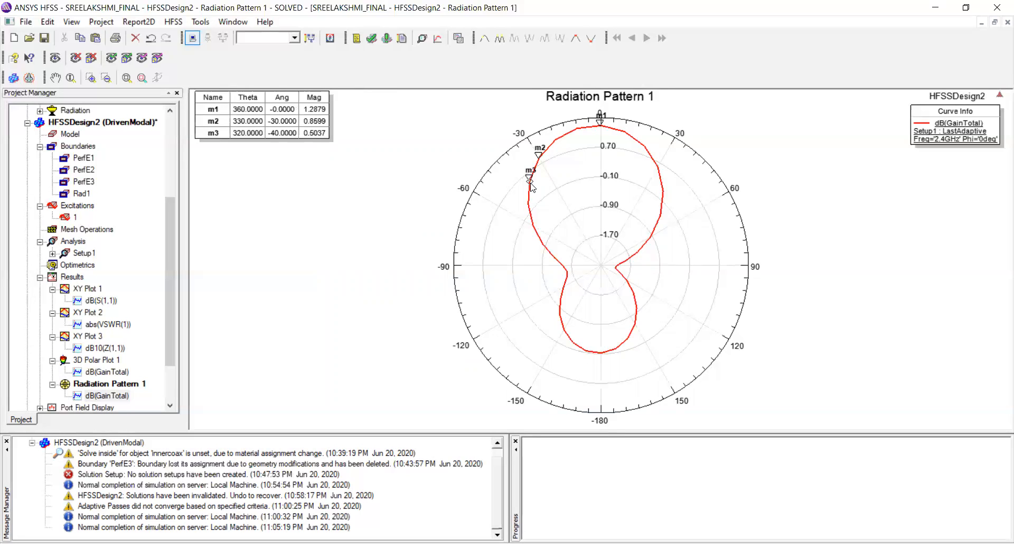
{"action": "left_click", "coordinate": [528, 204]}
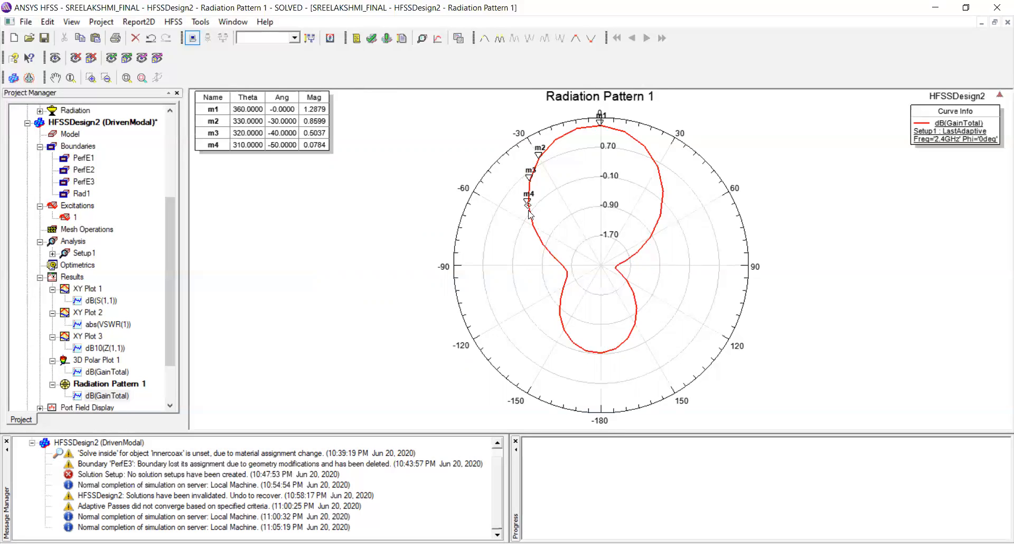
{"action": "left_click", "coordinate": [543, 242]}
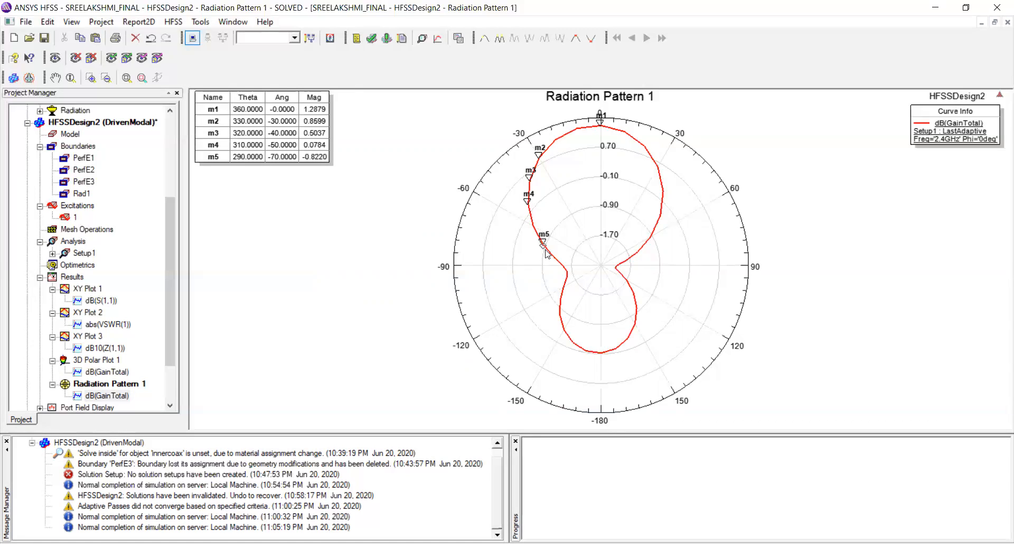
{"action": "left_click", "coordinate": [561, 263]}
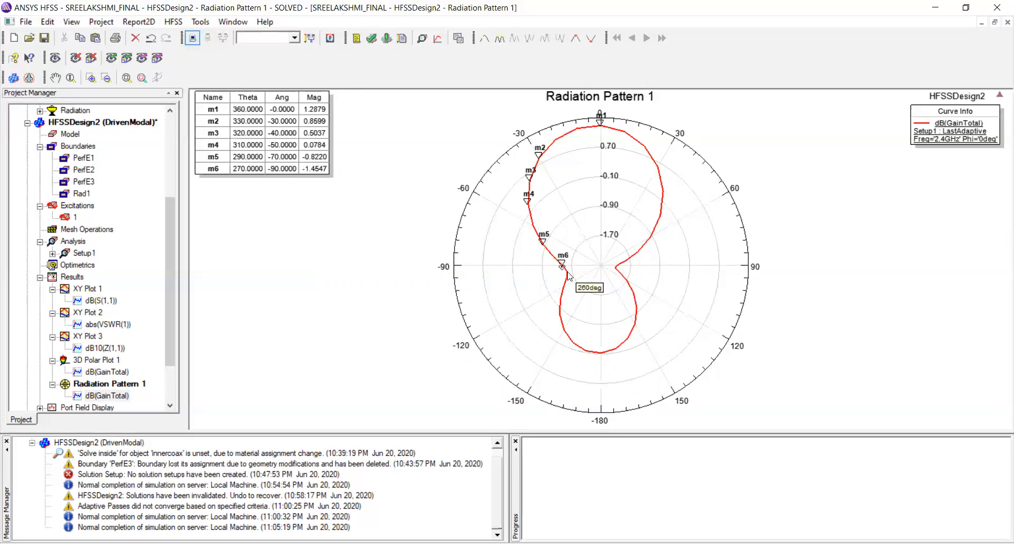
{"action": "left_click", "coordinate": [567, 273]}
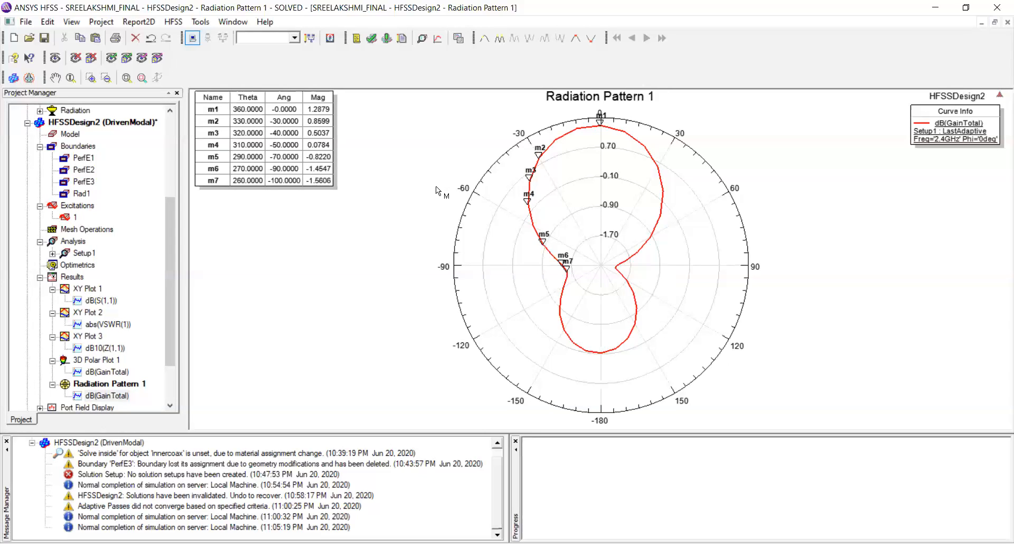
{"action": "left_click", "coordinate": [601, 351]}
{"action": "key", "text": "Escape"}
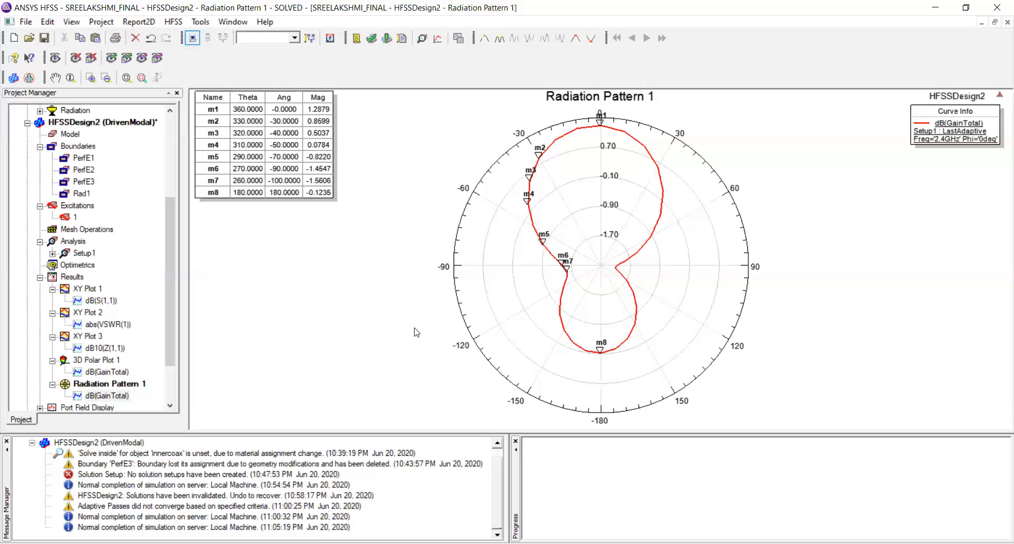
Create a new far-field radiation pattern of dB(GainTotal) for Setup1 : LastAdaptive on Infinite Sphere1, with Theta set to 90deg only
{"action": "right_click", "coordinate": [72, 277]}
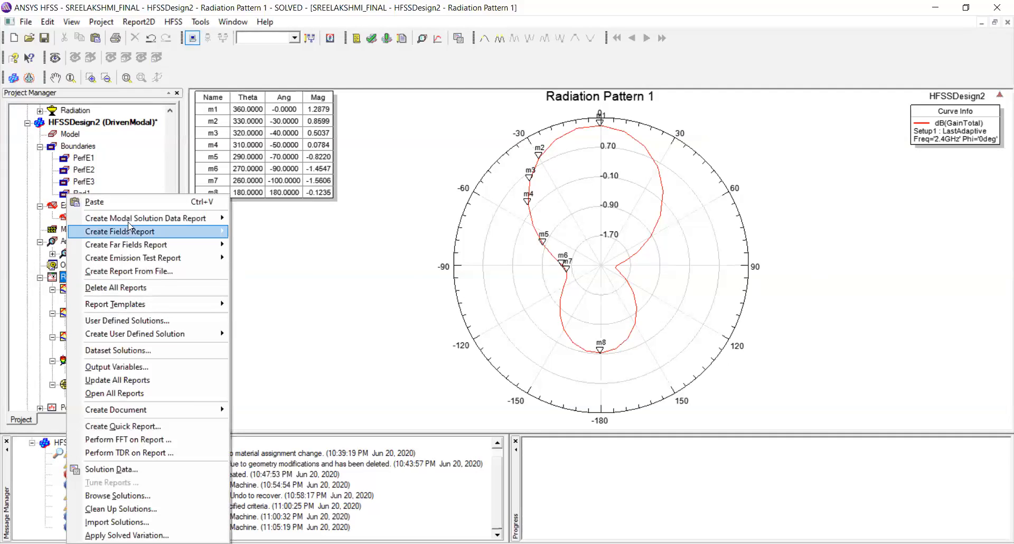
{"action": "mouse_move", "coordinate": [129, 220]}
{"action": "mouse_move", "coordinate": [133, 245]}
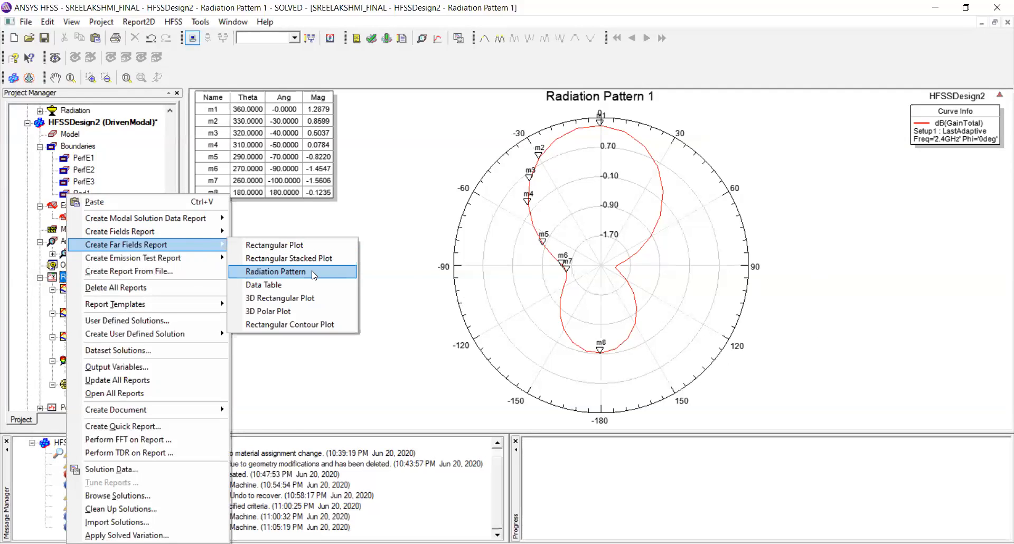
{"action": "left_click", "coordinate": [346, 272]}
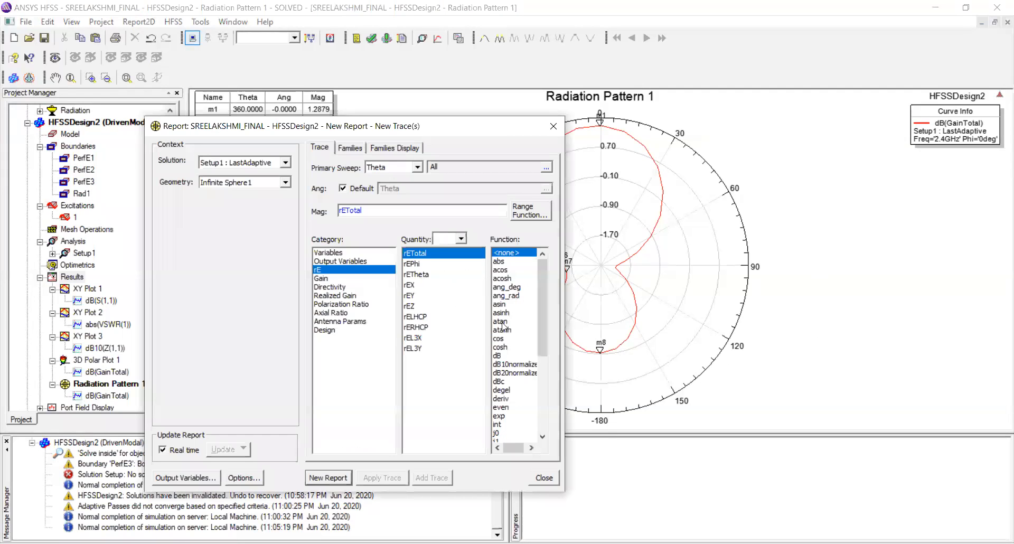
{"action": "left_click", "coordinate": [348, 148]}
{"action": "left_click", "coordinate": [320, 148]}
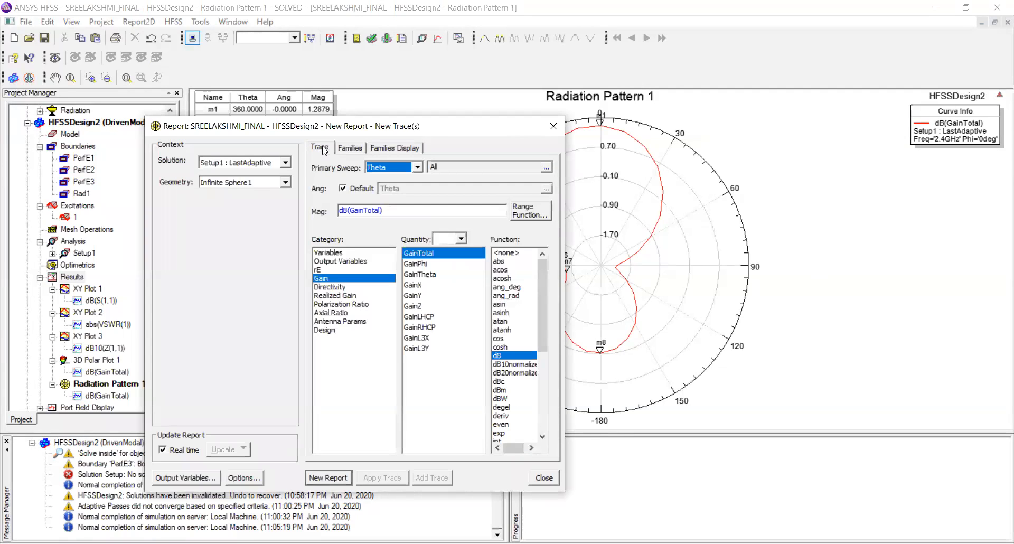
{"action": "left_click", "coordinate": [546, 167]}
{"action": "left_click", "coordinate": [565, 172]}
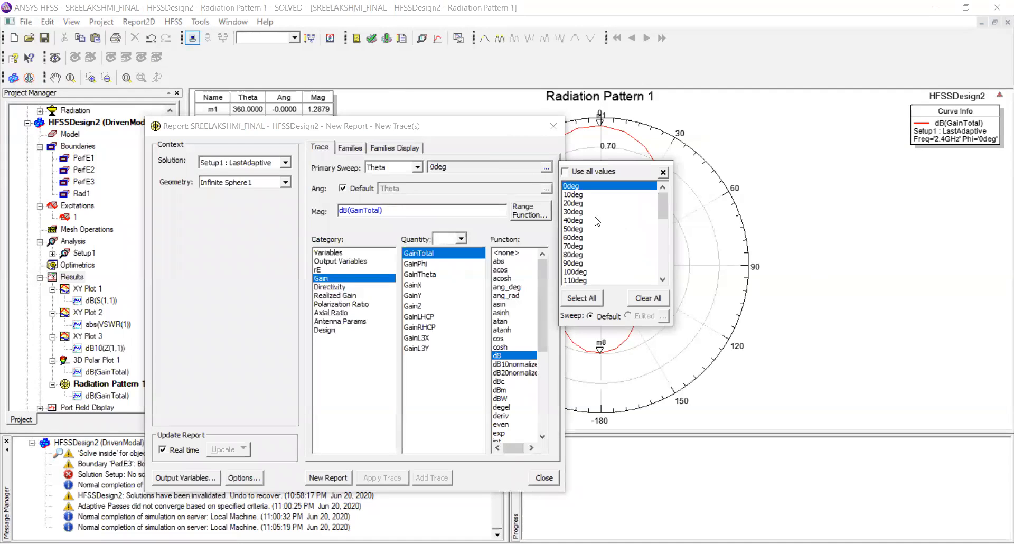
{"action": "left_click", "coordinate": [583, 263]}
{"action": "left_click", "coordinate": [461, 188]}
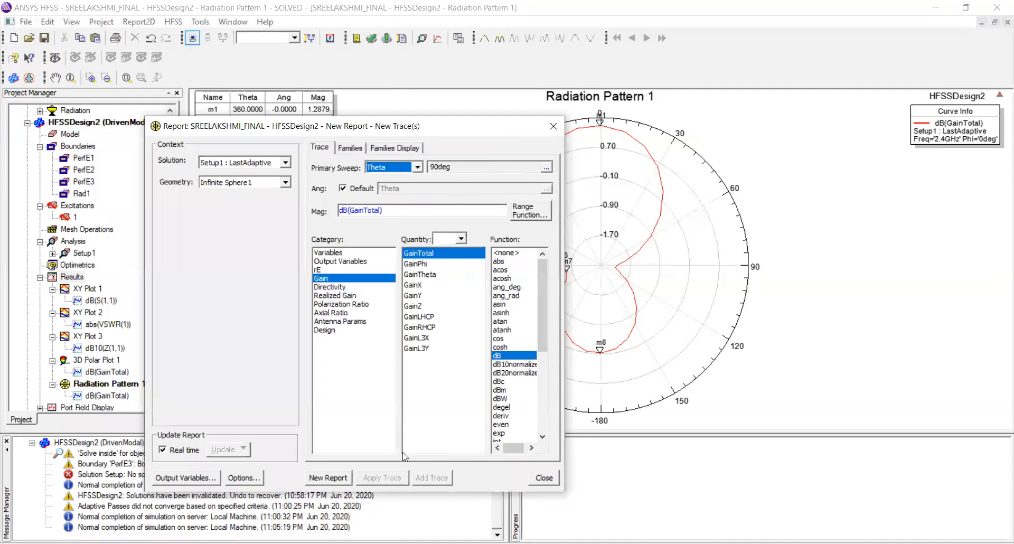
{"action": "left_click", "coordinate": [346, 478]}
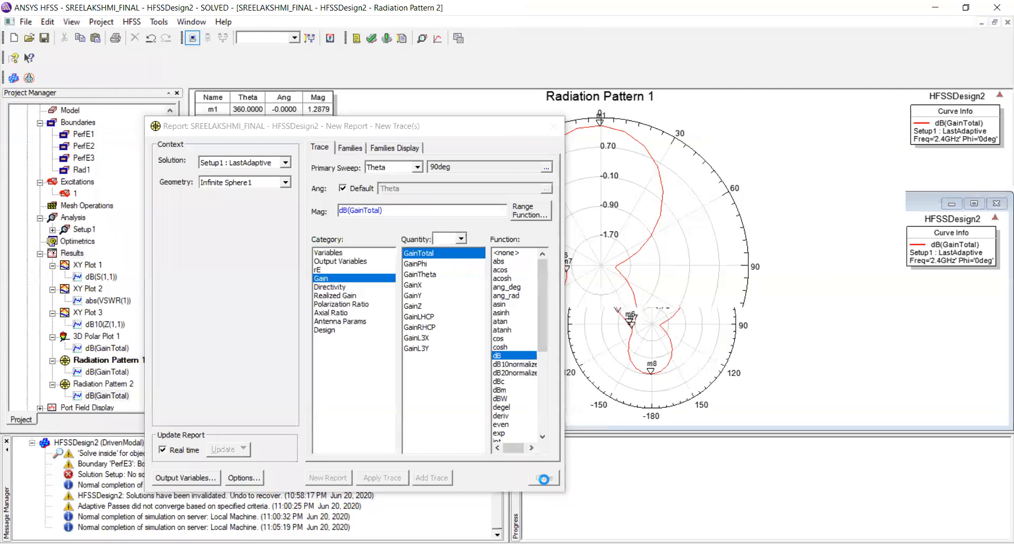
Restrict the Phi family to 0deg and create another radiation pattern report from these settings
{"action": "left_click", "coordinate": [350, 148]}
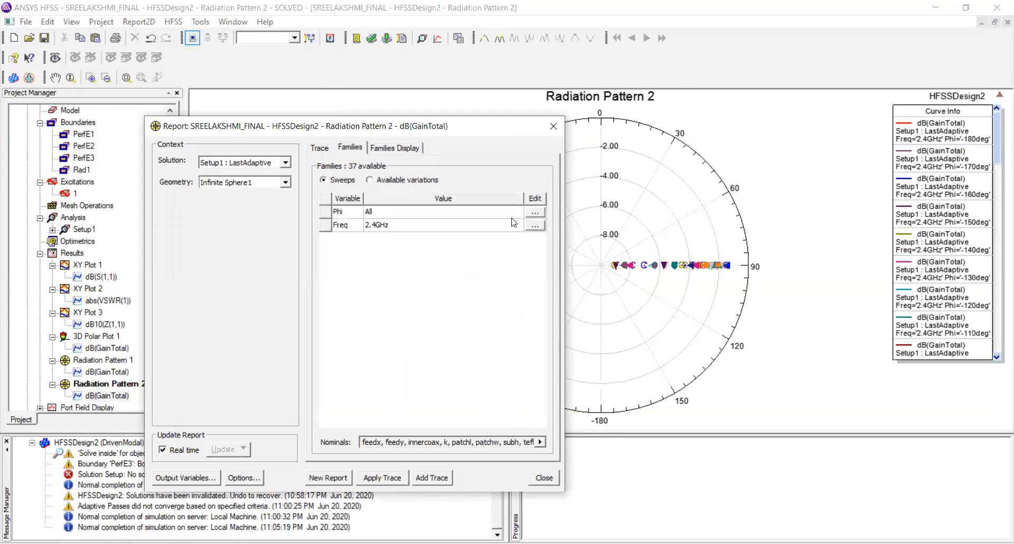
{"action": "left_click", "coordinate": [542, 213]}
{"action": "left_click", "coordinate": [557, 217]}
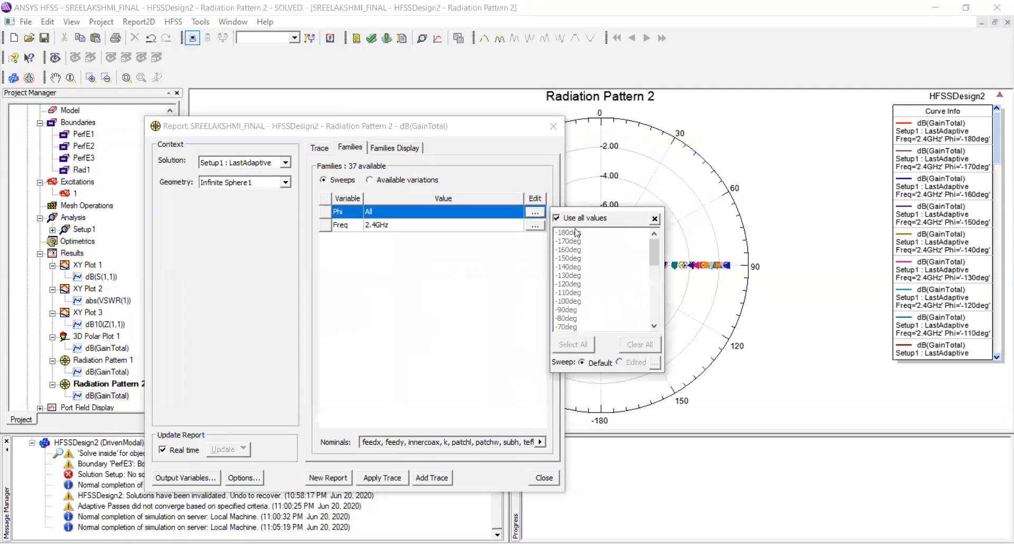
{"action": "scroll", "coordinate": [570, 296], "scroll_direction": "down", "scroll_amount": 3}
{"action": "left_click", "coordinate": [567, 299]}
{"action": "left_click", "coordinate": [457, 303]}
{"action": "left_click", "coordinate": [329, 477]}
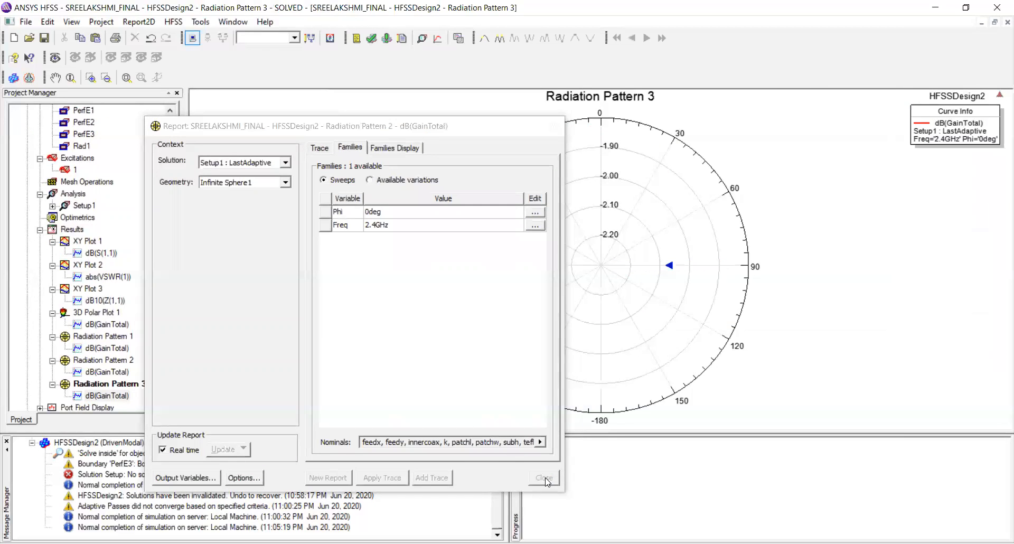
Set the Theta sweep to all values and Phi to 90deg, and create a new radiation pattern of dB(GainTotal)
{"action": "left_click", "coordinate": [320, 148]}
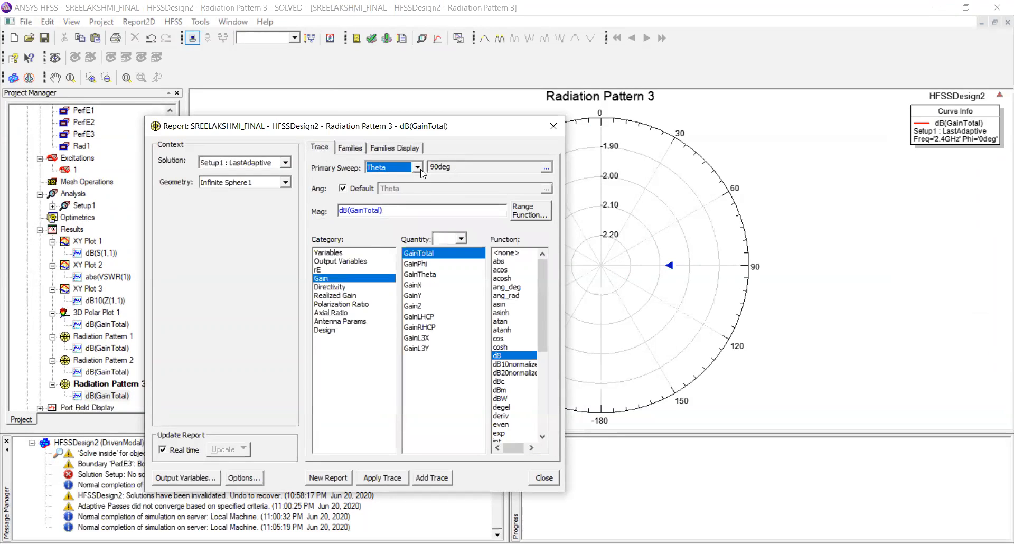
{"action": "left_click", "coordinate": [510, 167]}
{"action": "left_click", "coordinate": [544, 168]}
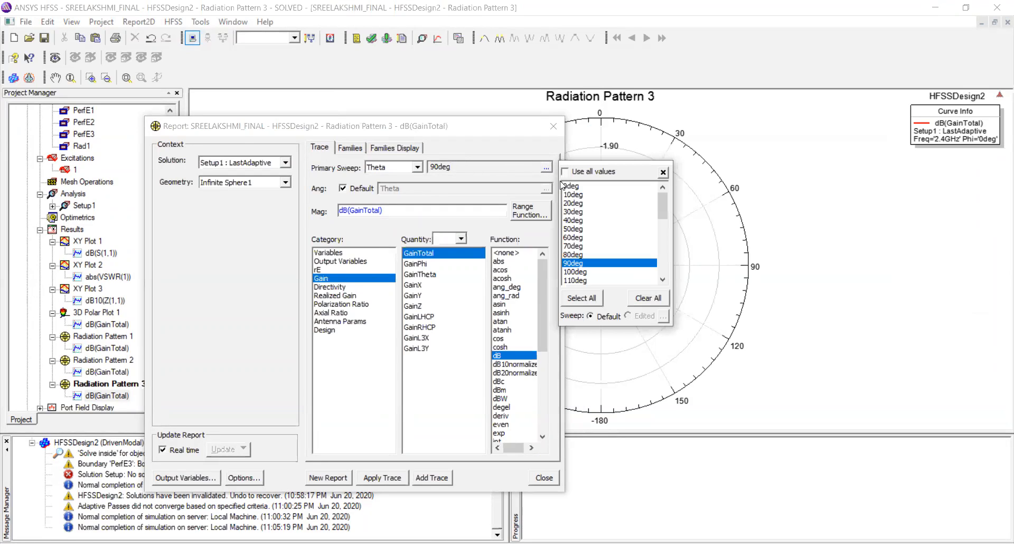
{"action": "left_click", "coordinate": [565, 172]}
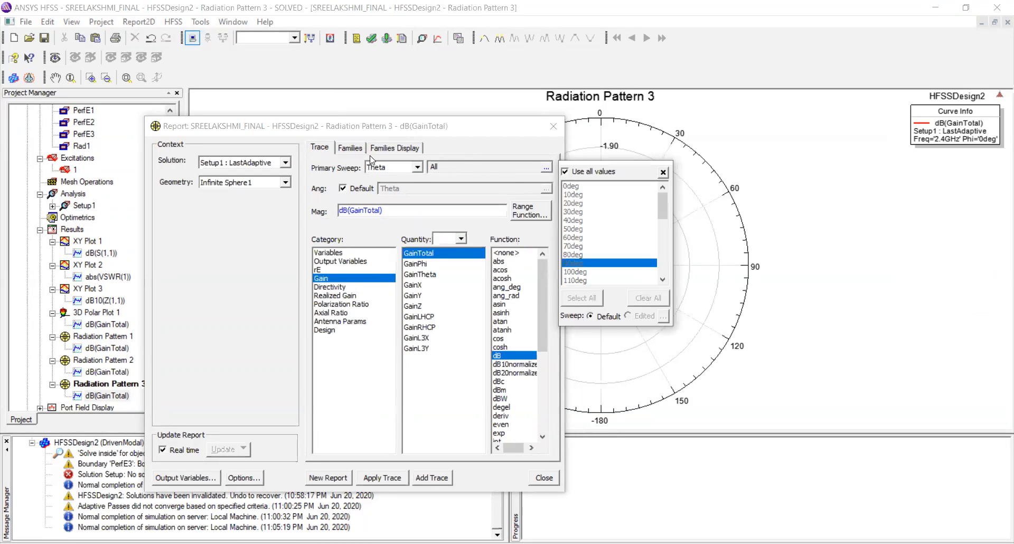
{"action": "left_click", "coordinate": [349, 148]}
{"action": "left_click", "coordinate": [535, 212]}
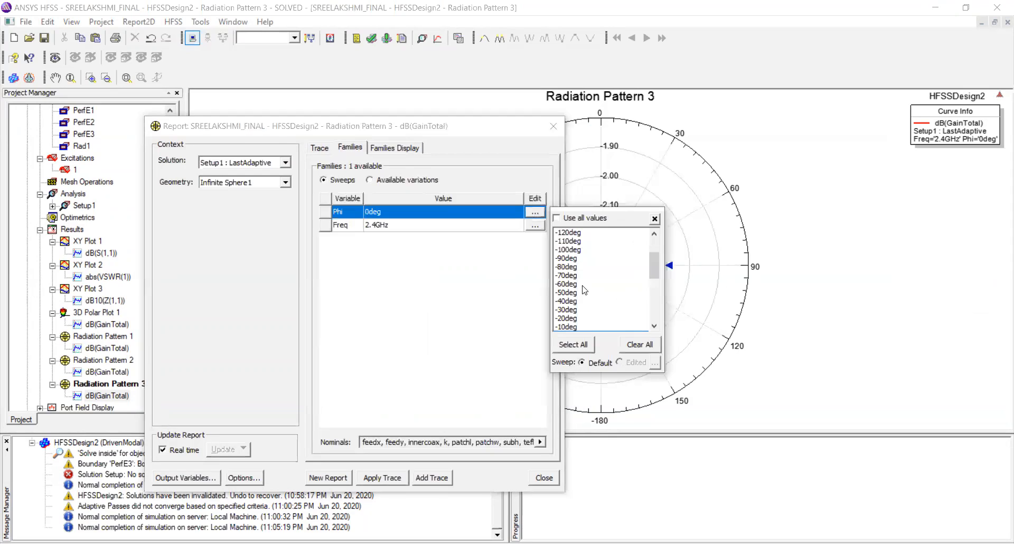
{"action": "scroll", "coordinate": [574, 316], "scroll_direction": "down", "scroll_amount": 3}
{"action": "scroll", "coordinate": [570, 309], "scroll_direction": "down", "scroll_amount": 1}
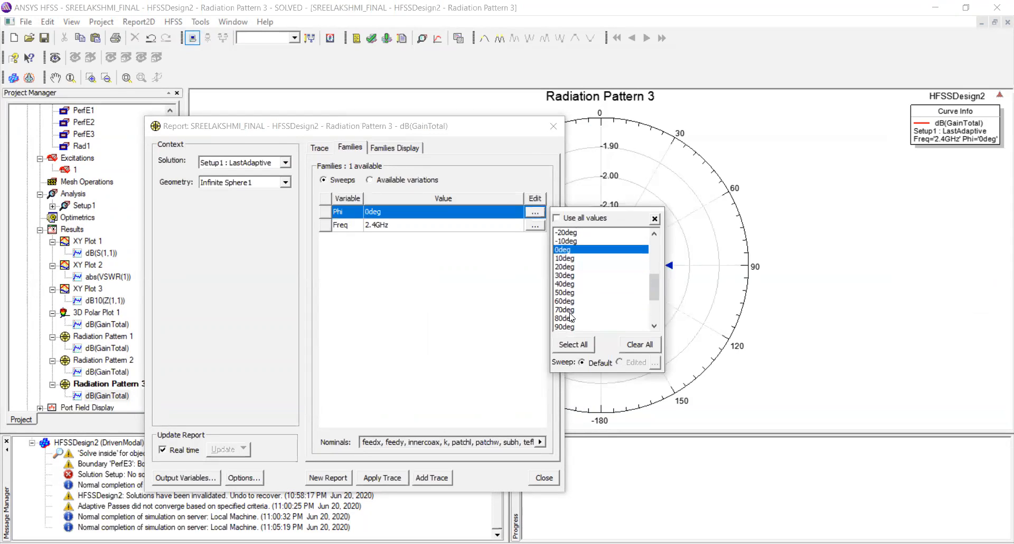
{"action": "left_click", "coordinate": [571, 326]}
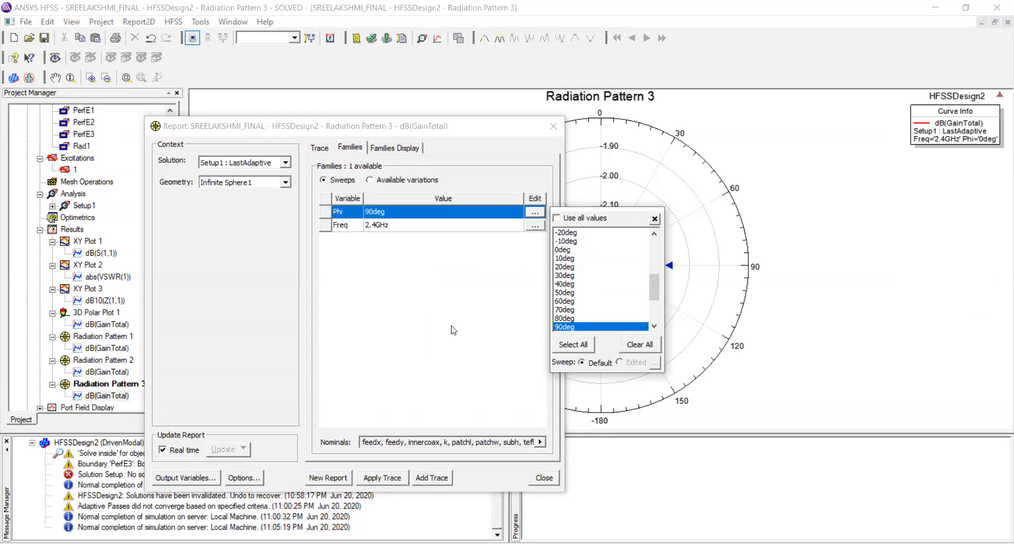
{"action": "left_click", "coordinate": [328, 478]}
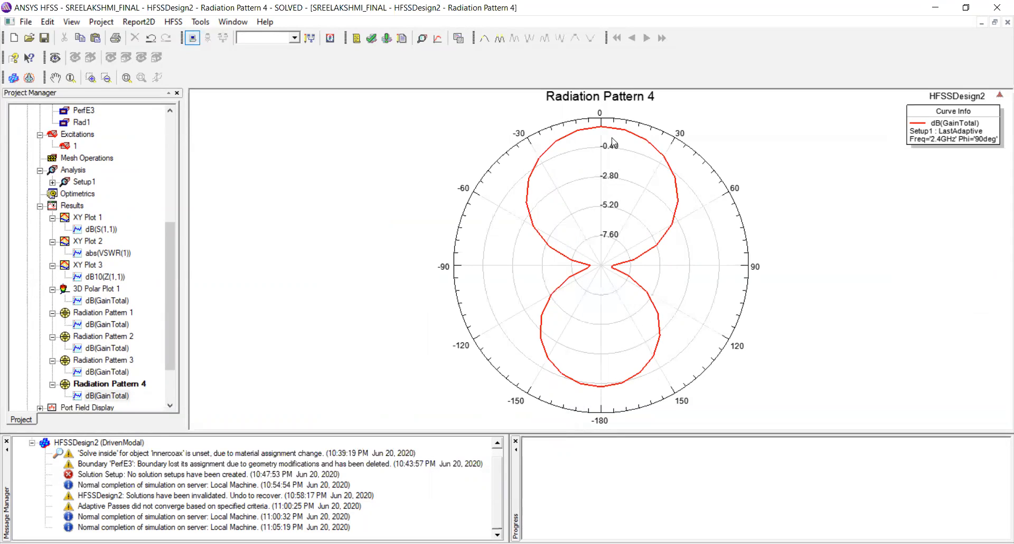
Place a marker at the peak of the Phi 90deg gain curve, at 0 degrees
{"action": "left_click", "coordinate": [481, 40]}
{"action": "left_click", "coordinate": [602, 126]}
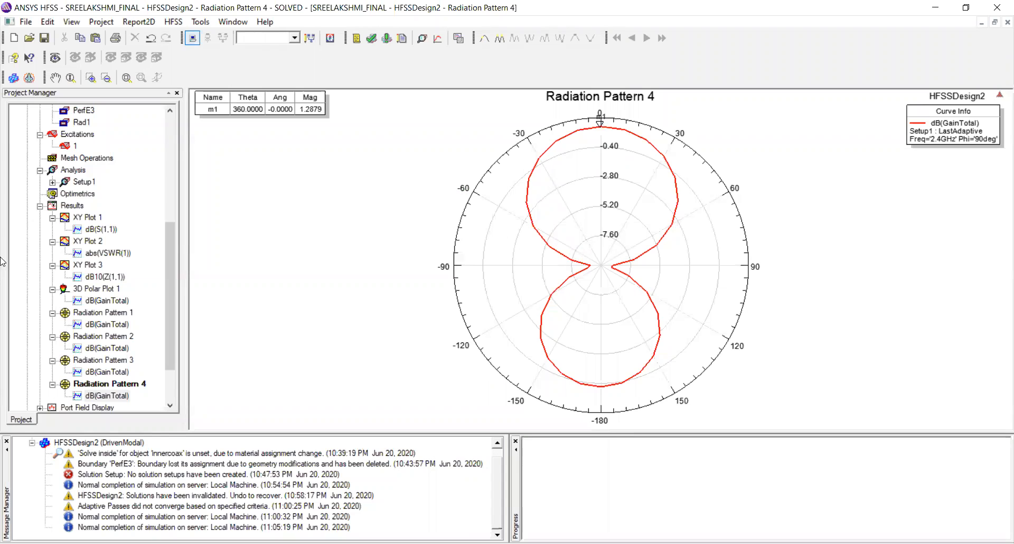
Open HFSSDesign2's 3D model and bring the substrate's corner edges into close view
{"action": "scroll", "coordinate": [101, 230], "scroll_direction": "up", "scroll_amount": 6}
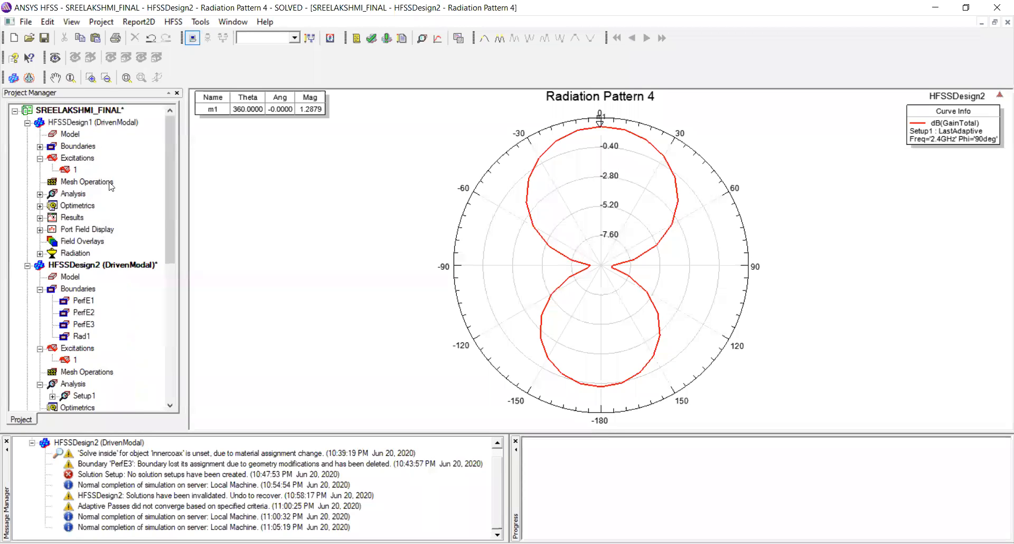
{"action": "left_click", "coordinate": [108, 264]}
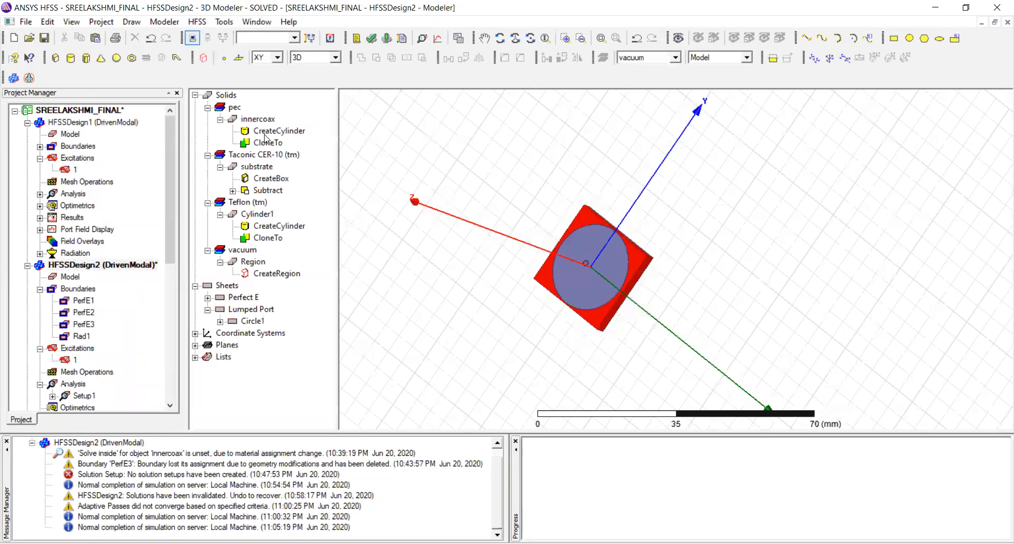
{"action": "left_click", "coordinate": [475, 244]}
{"action": "left_click", "coordinate": [698, 38]}
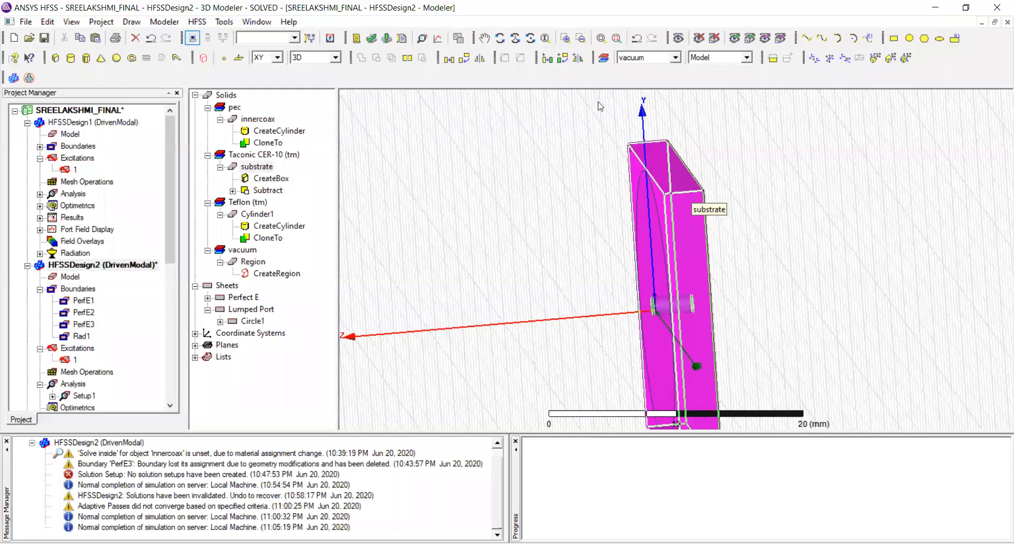
{"action": "left_click", "coordinate": [406, 158]}
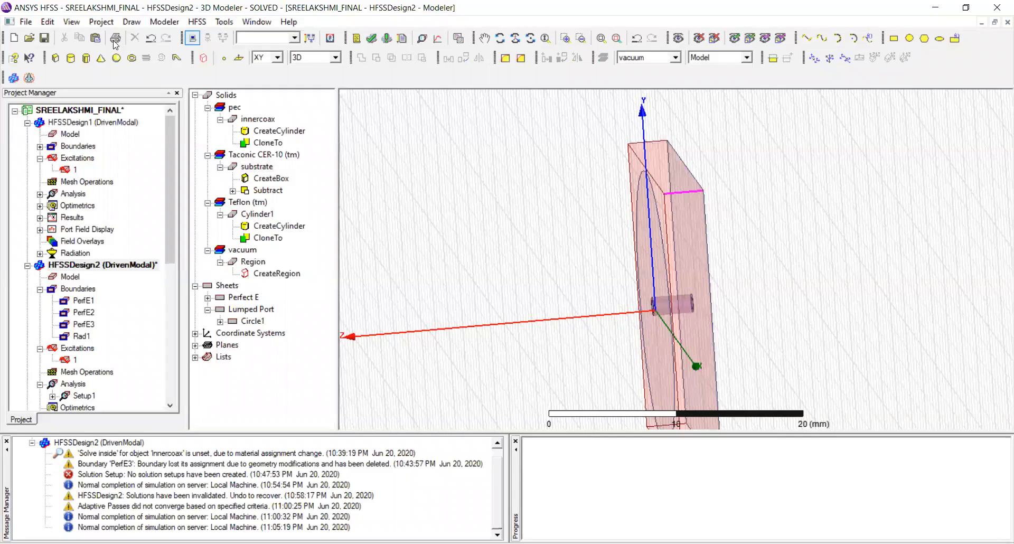
{"action": "left_click", "coordinate": [196, 25]}
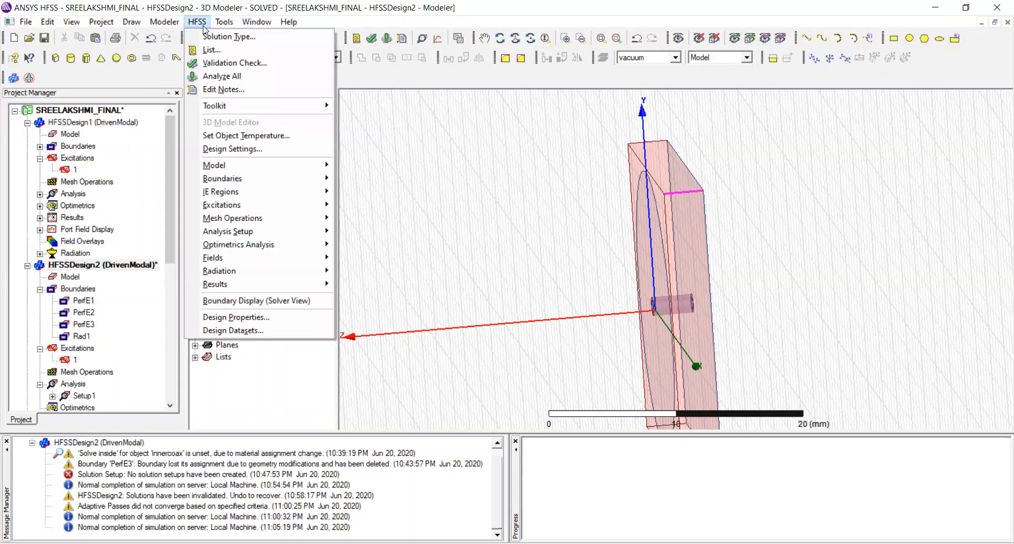
{"action": "mouse_move", "coordinate": [260, 168]}
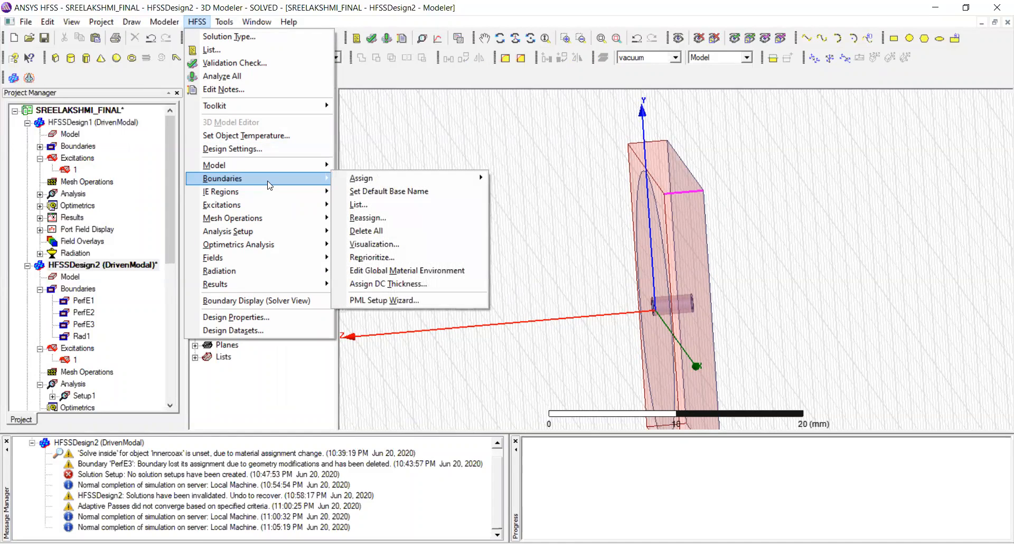
{"action": "left_click", "coordinate": [375, 122]}
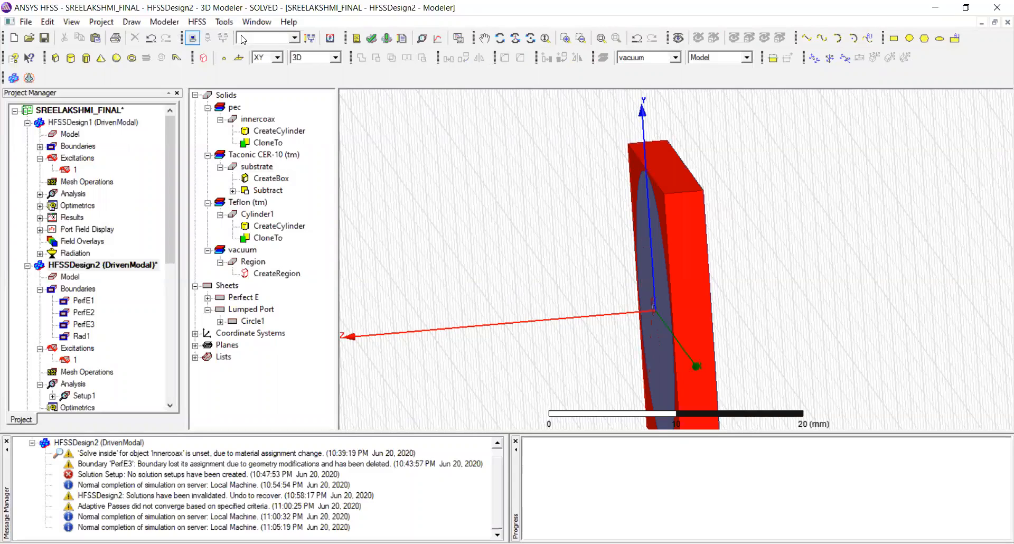
Fillet the substrate's corner edge along its thickness with a radius of 2 mm and inspect the rounded corner
{"action": "left_click", "coordinate": [685, 192]}
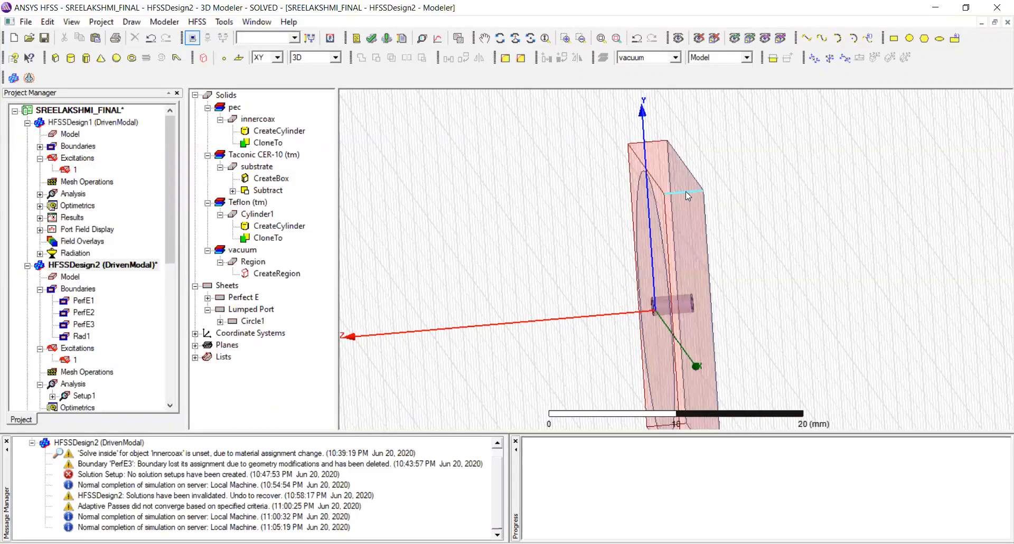
{"action": "left_click", "coordinate": [519, 59]}
{"action": "left_click", "coordinate": [504, 59]}
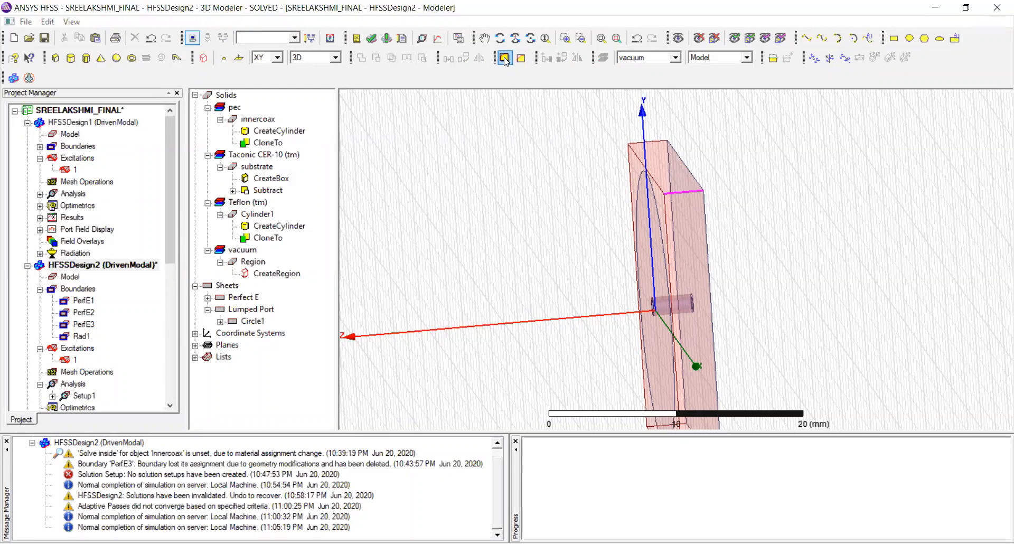
{"action": "type", "text": "2"}
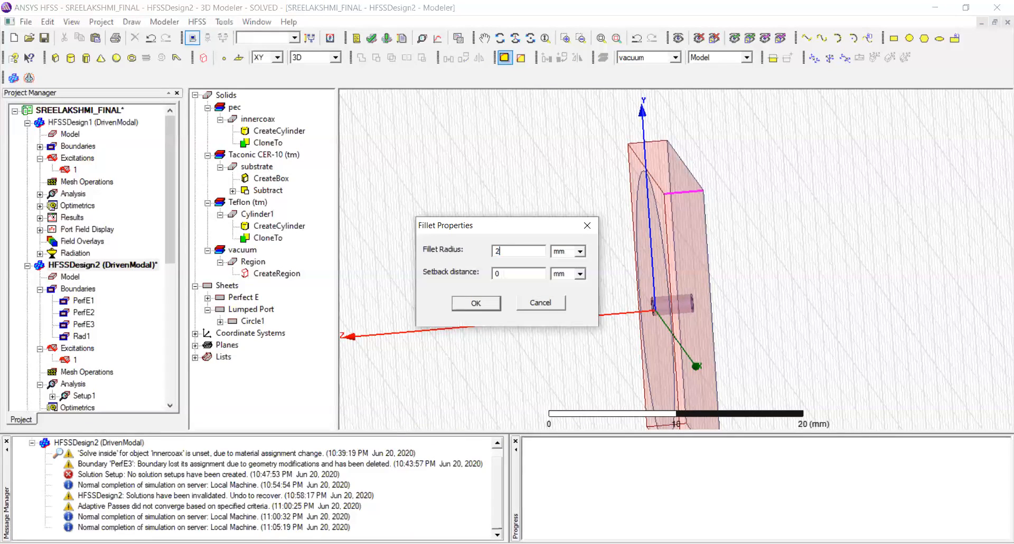
{"action": "left_click", "coordinate": [476, 305]}
{"action": "left_click_drag", "start_coordinate": [684, 230], "coordinate": [770, 210], "text": "alt"}
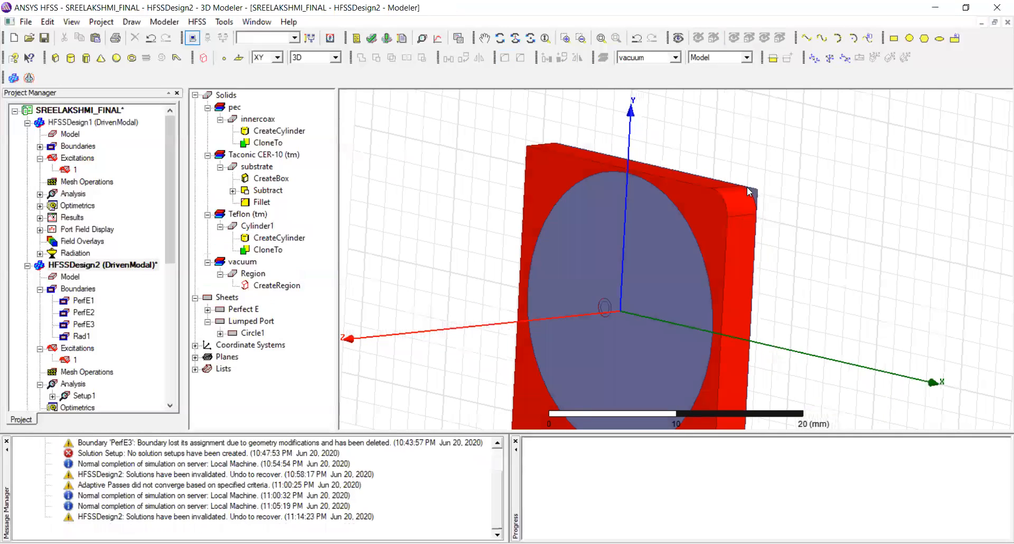
Undo the fillet on the substrate's corner edge
{"action": "left_click_drag", "start_coordinate": [747, 187], "coordinate": [766, 207], "text": "alt"}
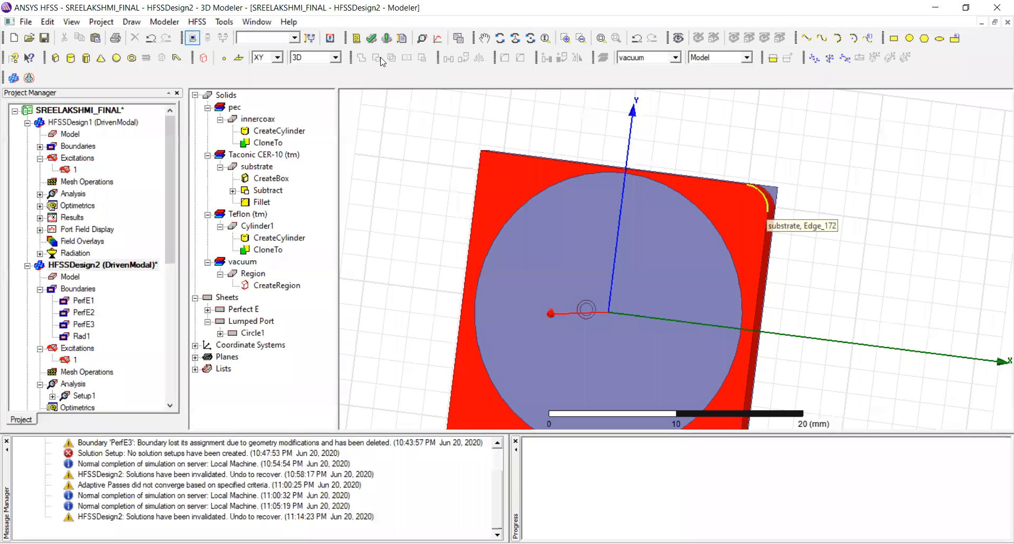
{"action": "left_click", "coordinate": [151, 48]}
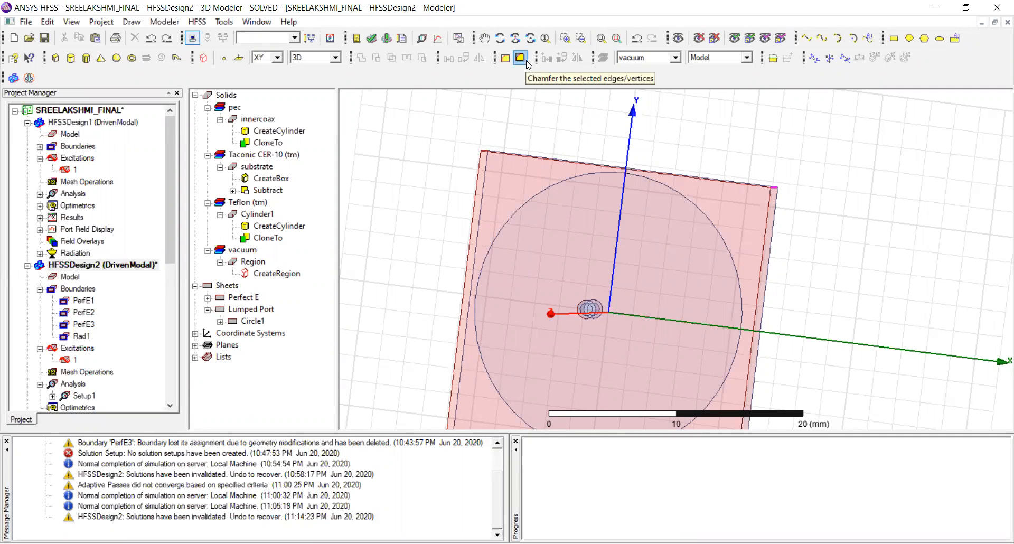
Chamfer the substrate's corner edge symmetrically with a distance of 2 mm, and undo the chamfer
{"action": "left_click", "coordinate": [523, 61]}
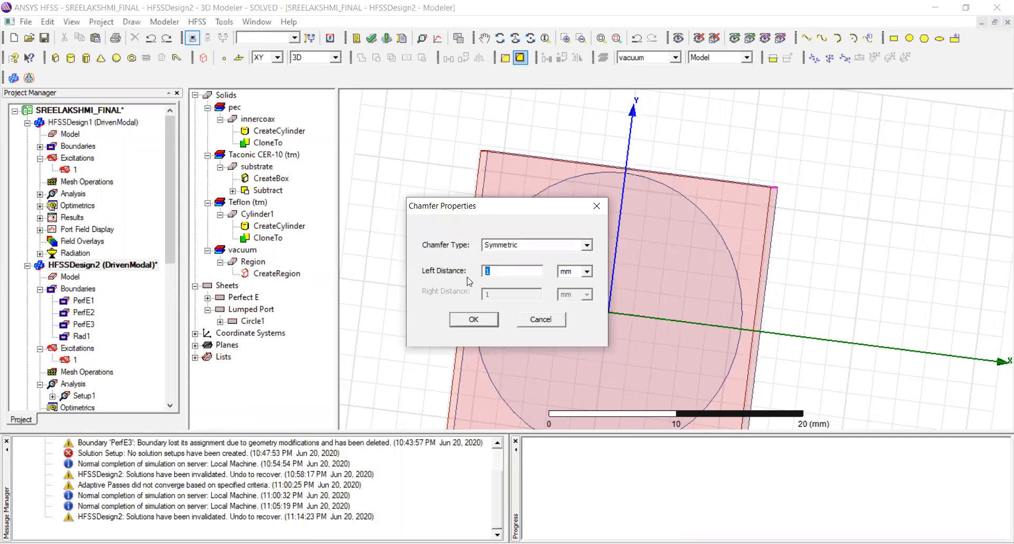
{"action": "type", "text": "2"}
{"action": "left_click", "coordinate": [488, 326]}
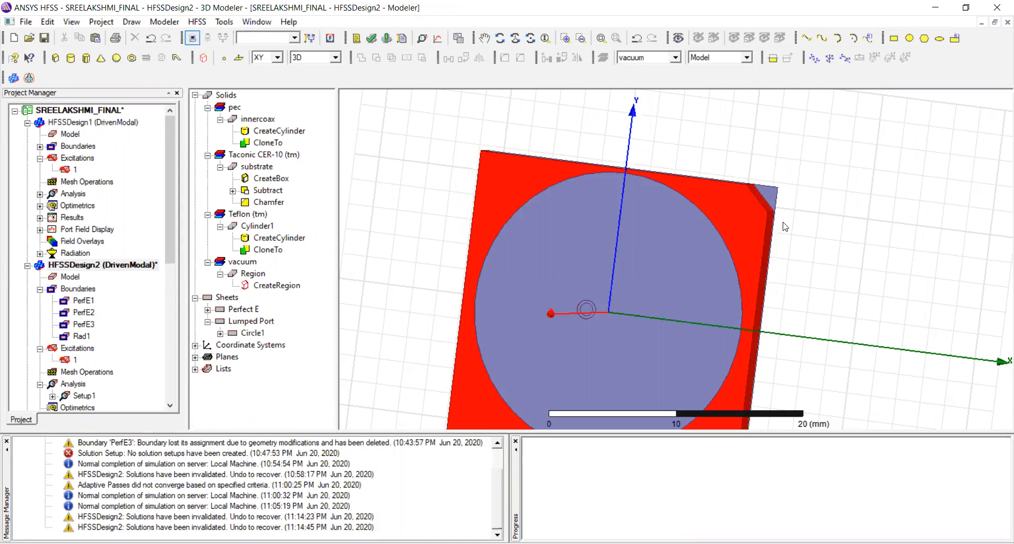
{"action": "left_click", "coordinate": [151, 38]}
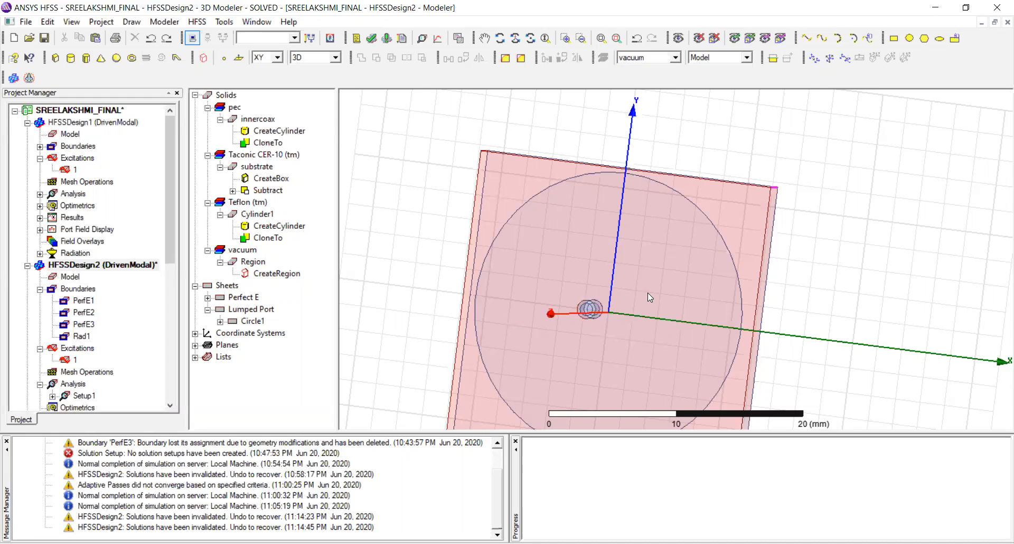
Plot the Mag_E field on the Ellipse1 patch in AllObjects for Setup1 : LastAdaptive at 2.4GHz and 0deg phase
{"action": "scroll", "coordinate": [649, 321], "scroll_direction": "down", "scroll_amount": 2}
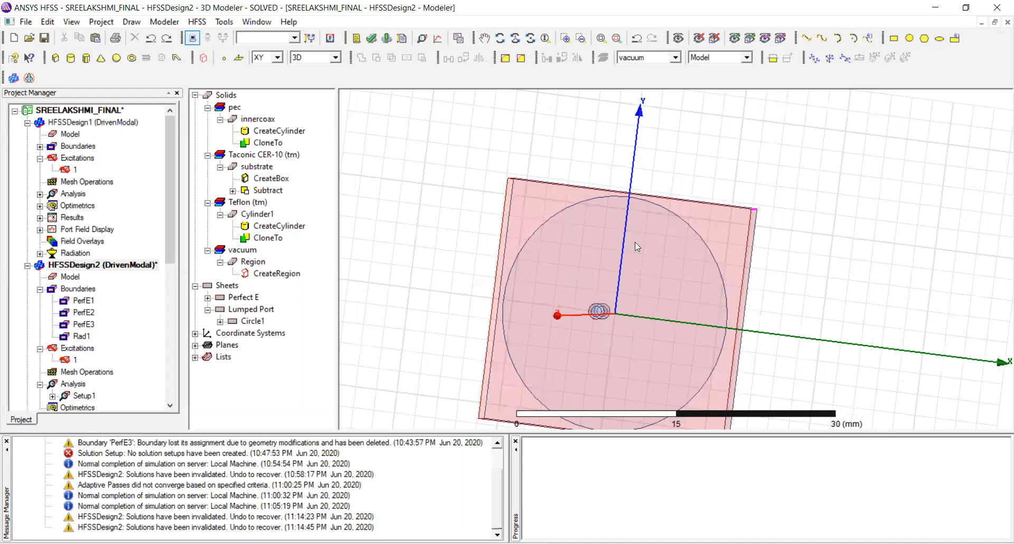
{"action": "scroll", "coordinate": [664, 246], "scroll_direction": "down", "scroll_amount": 1}
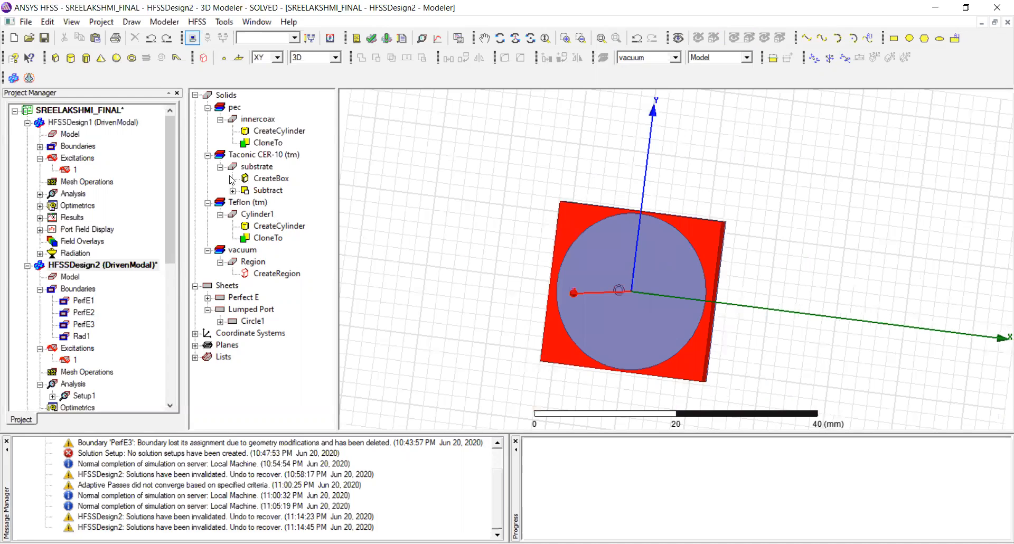
{"action": "left_click", "coordinate": [236, 109]}
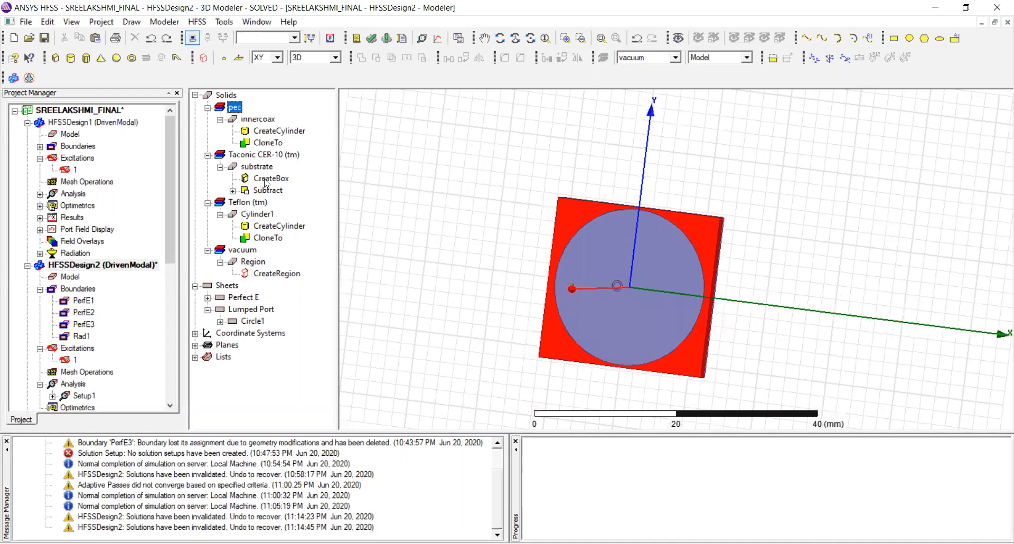
{"action": "left_click", "coordinate": [207, 297]}
{"action": "left_click", "coordinate": [253, 309]}
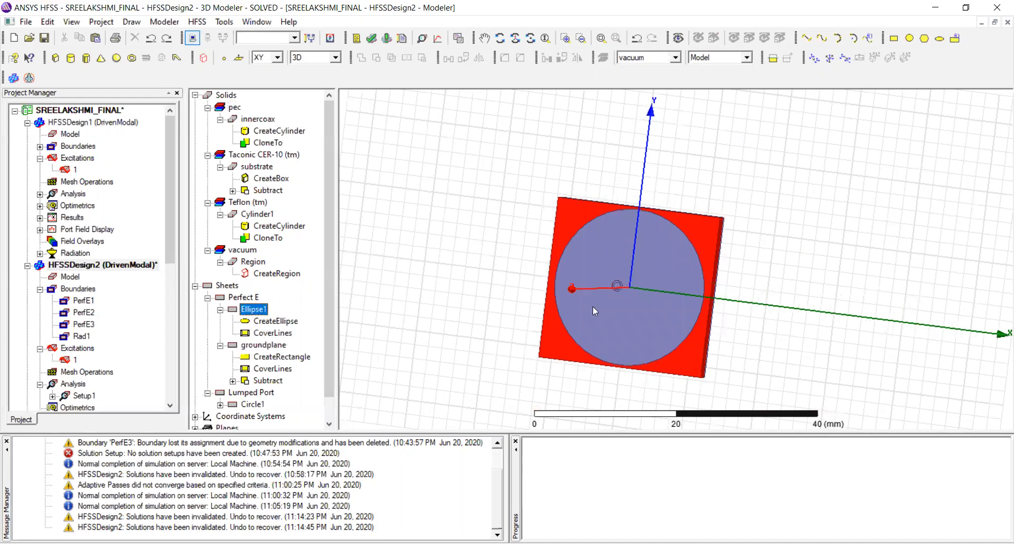
{"action": "right_click", "coordinate": [662, 275]}
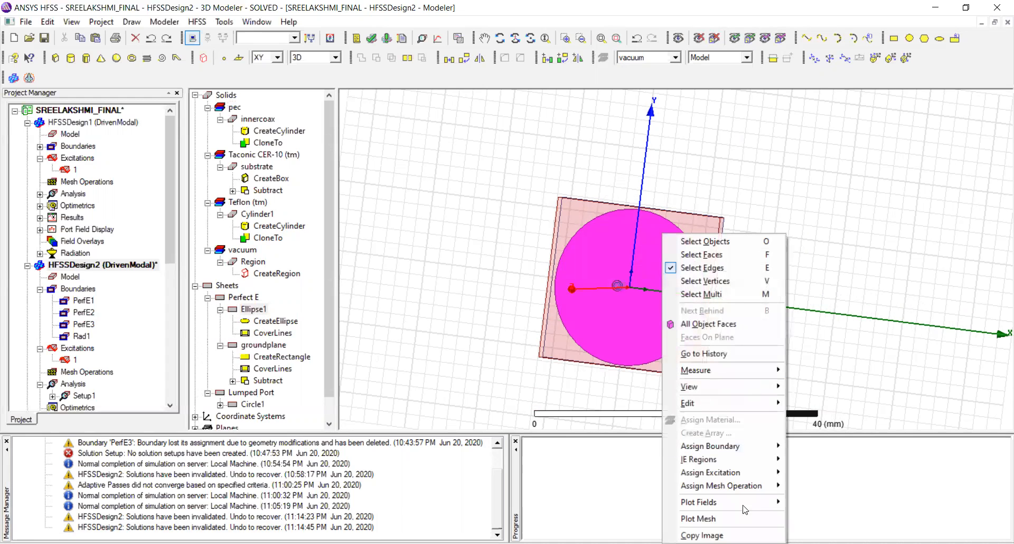
{"action": "mouse_move", "coordinate": [744, 503]}
{"action": "mouse_move", "coordinate": [829, 420]}
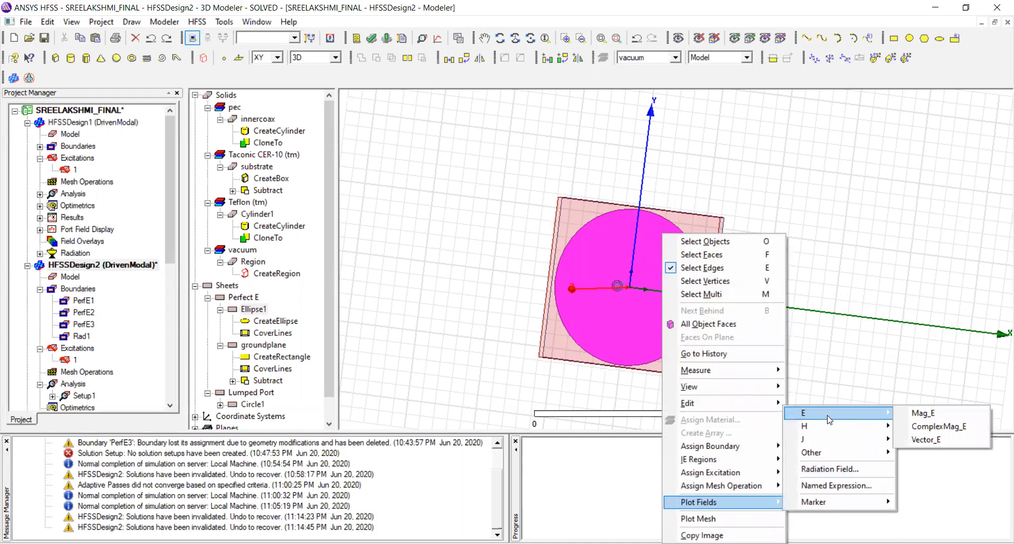
{"action": "left_click", "coordinate": [932, 414]}
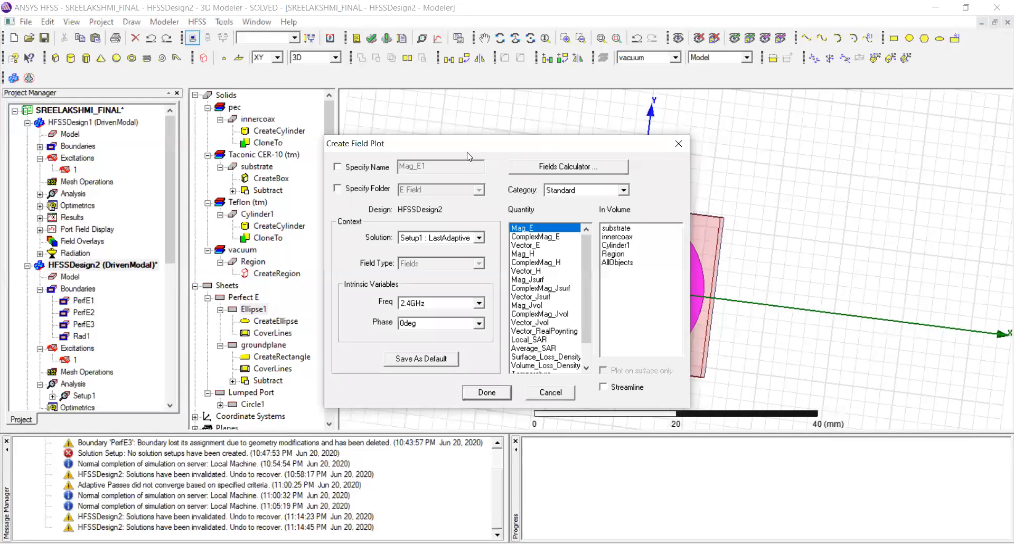
{"action": "left_click_drag", "start_coordinate": [443, 149], "coordinate": [200, 146]}
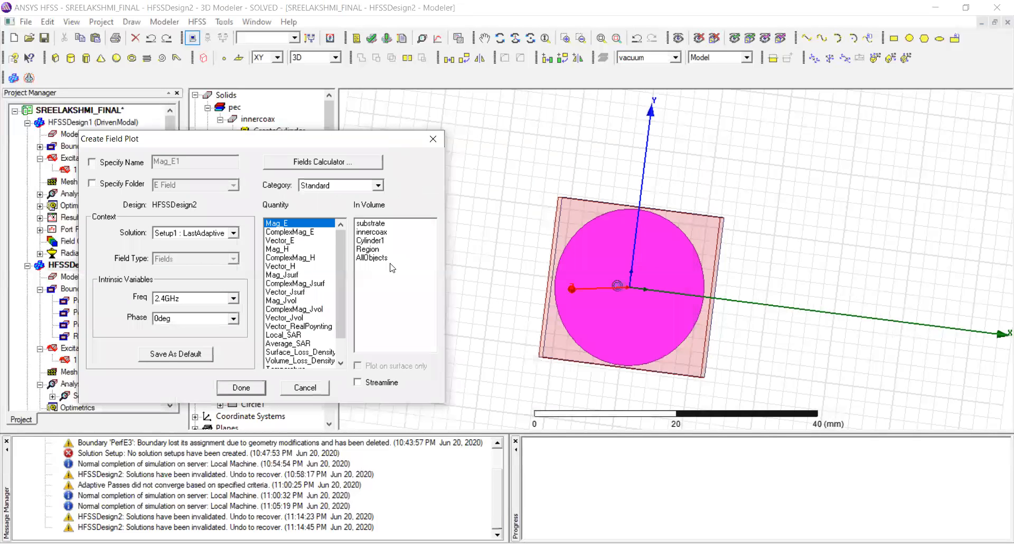
{"action": "left_click", "coordinate": [246, 392]}
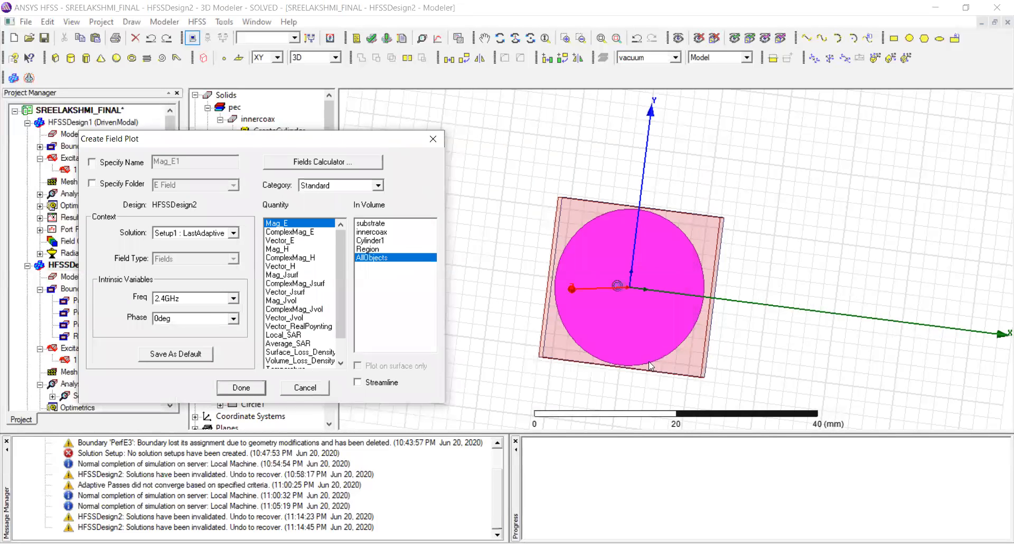
Examine the E-field magnitude distribution across the circular patch, especially the high-field area along its edge
{"action": "scroll", "coordinate": [717, 353], "scroll_direction": "down", "scroll_amount": 1}
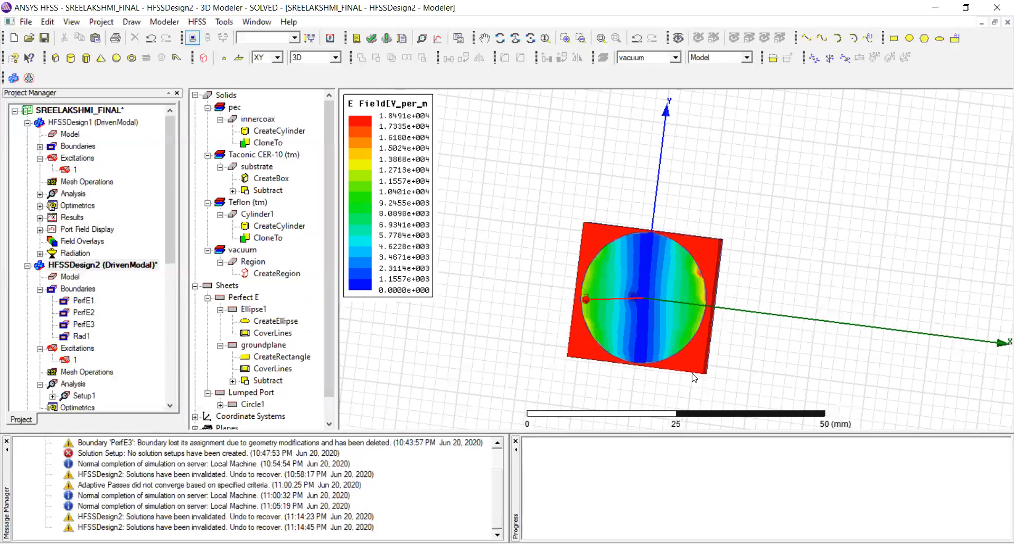
{"action": "scroll", "coordinate": [693, 377], "scroll_direction": "up", "scroll_amount": 2}
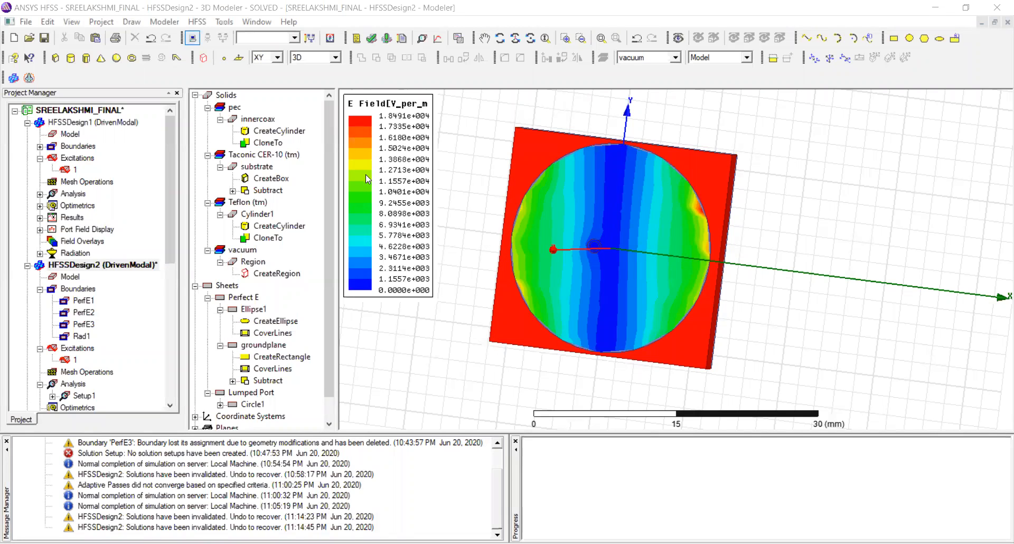
{"action": "scroll", "coordinate": [606, 247], "scroll_direction": "down", "scroll_amount": 1}
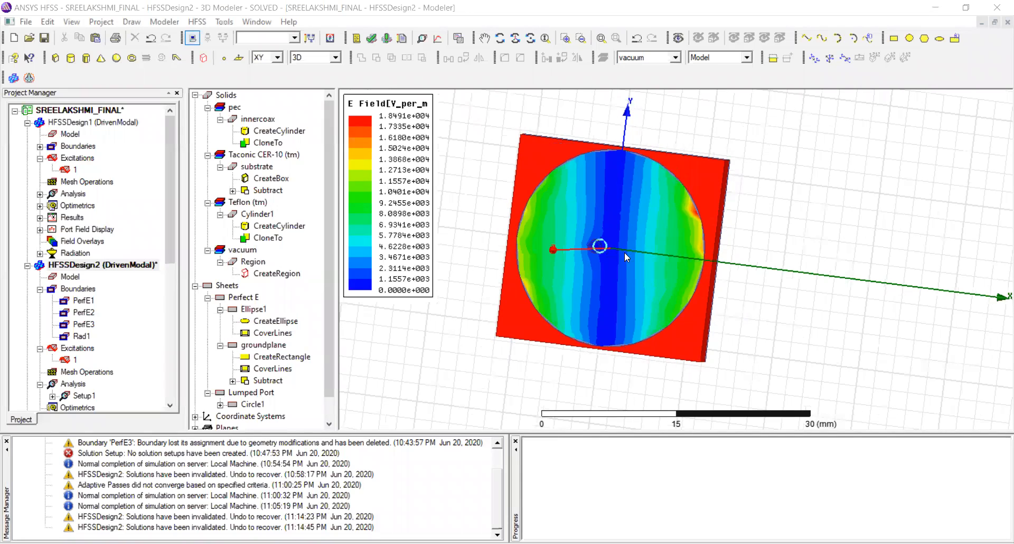
{"action": "scroll", "coordinate": [628, 258], "scroll_direction": "up", "scroll_amount": 2}
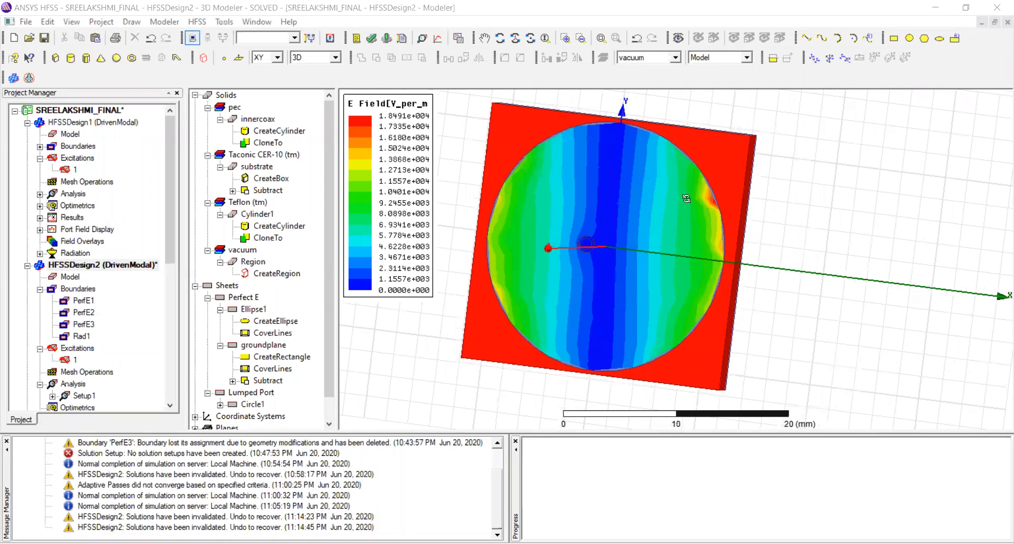
{"action": "left_click_drag", "start_coordinate": [581, 192], "coordinate": [560, 287], "text": "alt"}
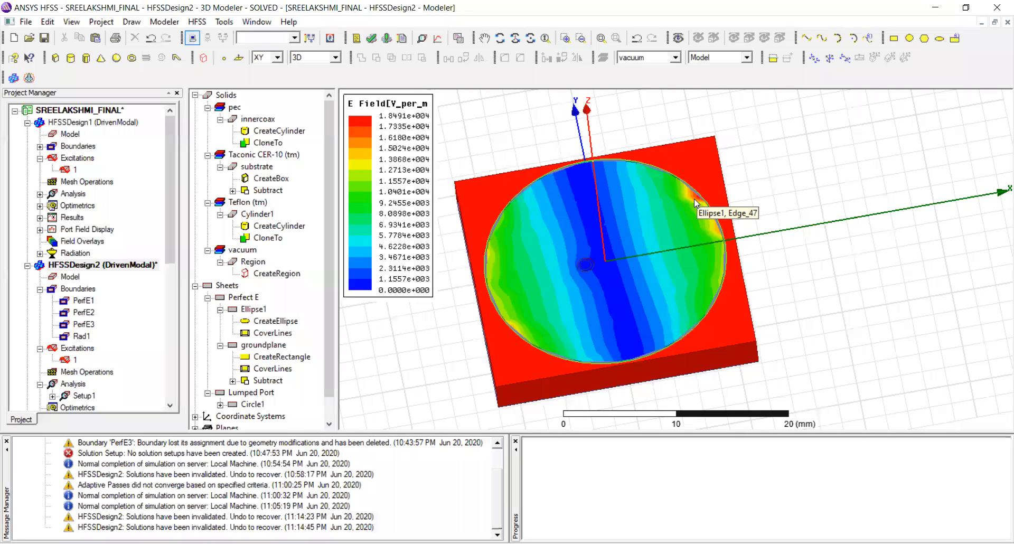
{"action": "scroll", "coordinate": [685, 186], "scroll_direction": "up", "scroll_amount": 3}
{"action": "scroll", "coordinate": [675, 186], "scroll_direction": "up", "scroll_amount": 2}
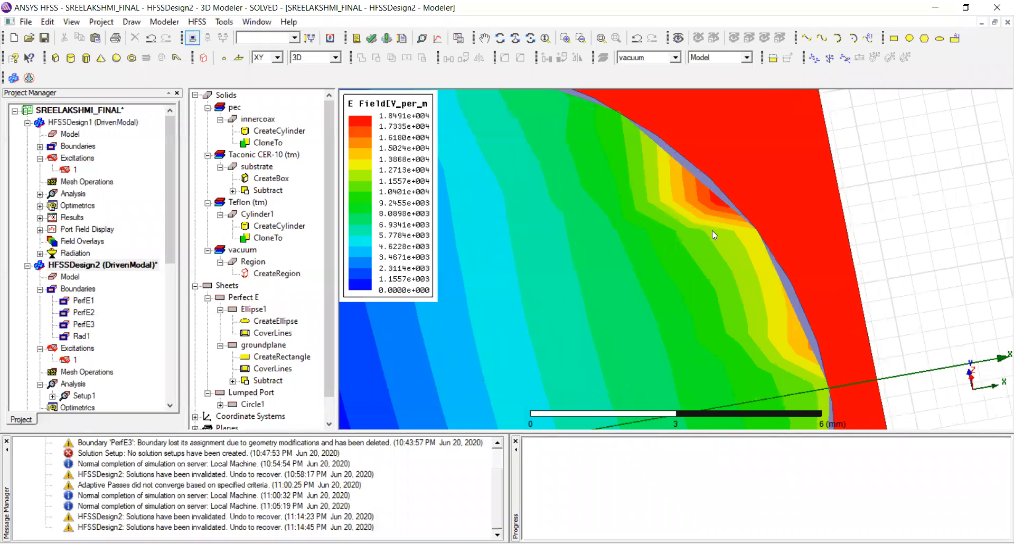
{"action": "scroll", "coordinate": [782, 327], "scroll_direction": "down", "scroll_amount": 5}
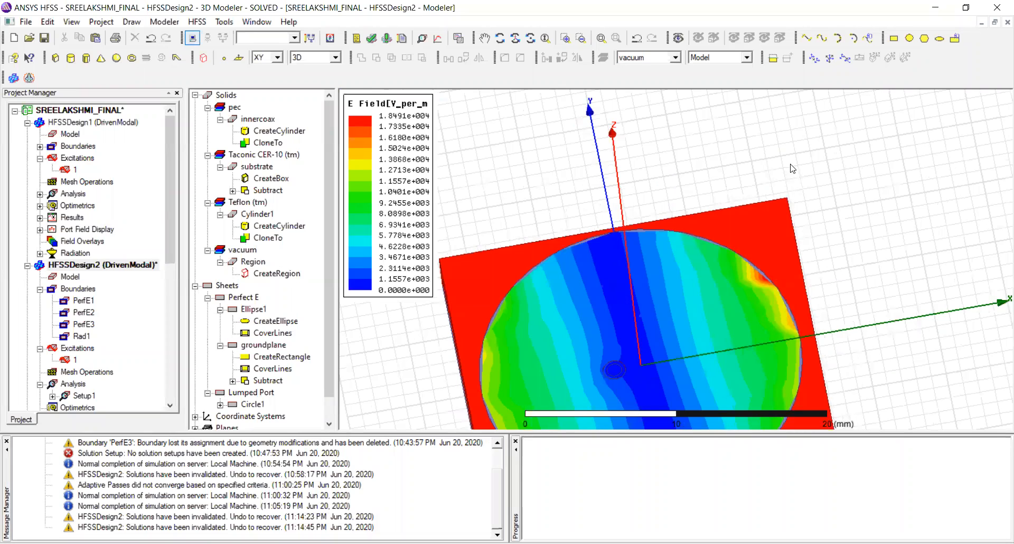
{"action": "scroll", "coordinate": [792, 168], "scroll_direction": "up", "scroll_amount": 3}
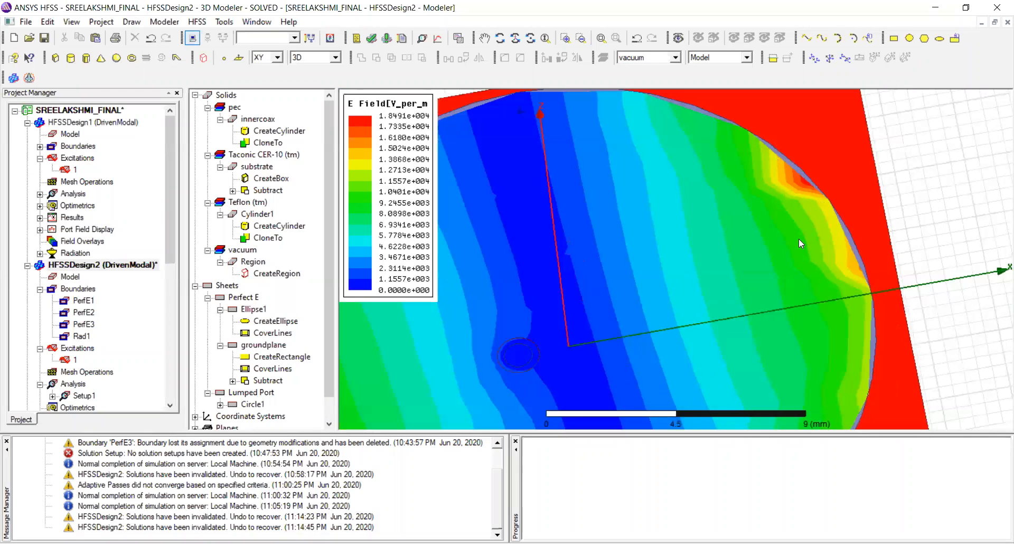
{"action": "scroll", "coordinate": [798, 239], "scroll_direction": "down", "scroll_amount": 4}
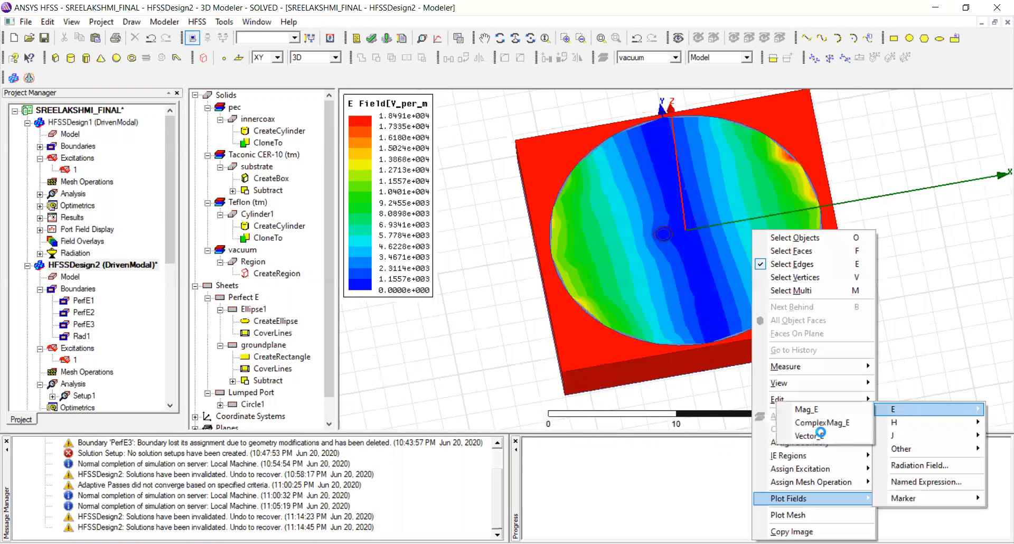
Plot the Vector_E field on the Ellipse1 patch in AllObjects and view its arrows from the side
{"action": "left_click", "coordinate": [582, 308]}
{"action": "left_click", "coordinate": [250, 310]}
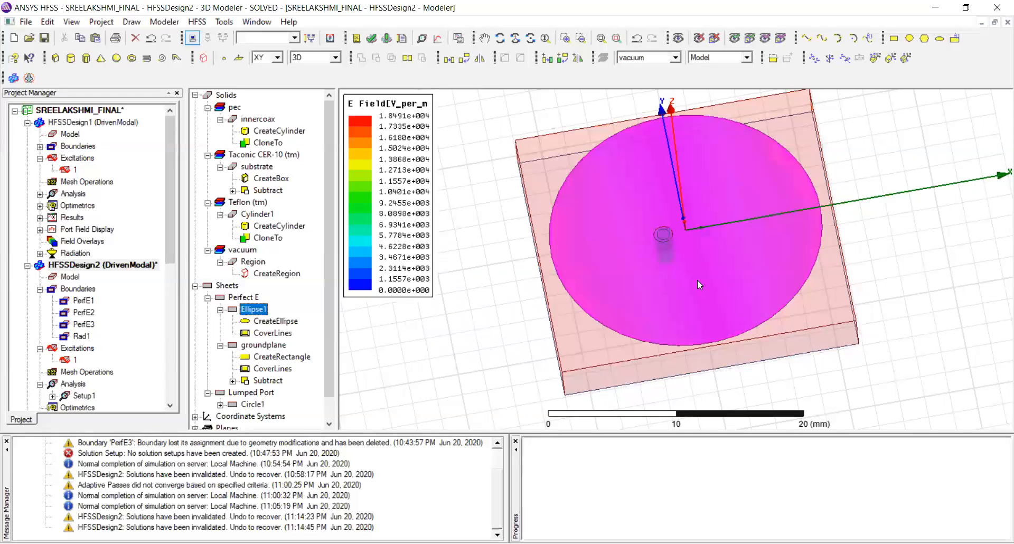
{"action": "right_click", "coordinate": [811, 502]}
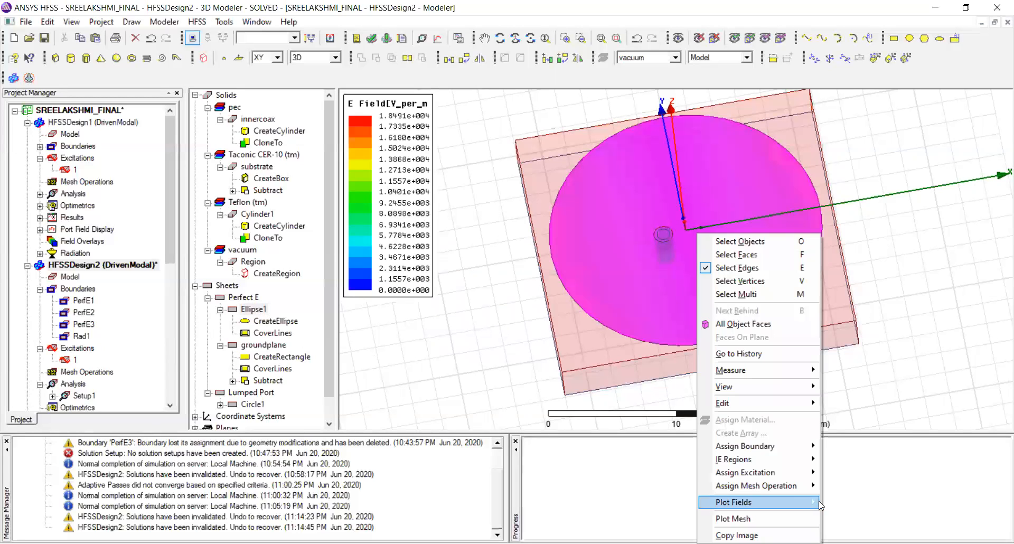
{"action": "mouse_move", "coordinate": [850, 415]}
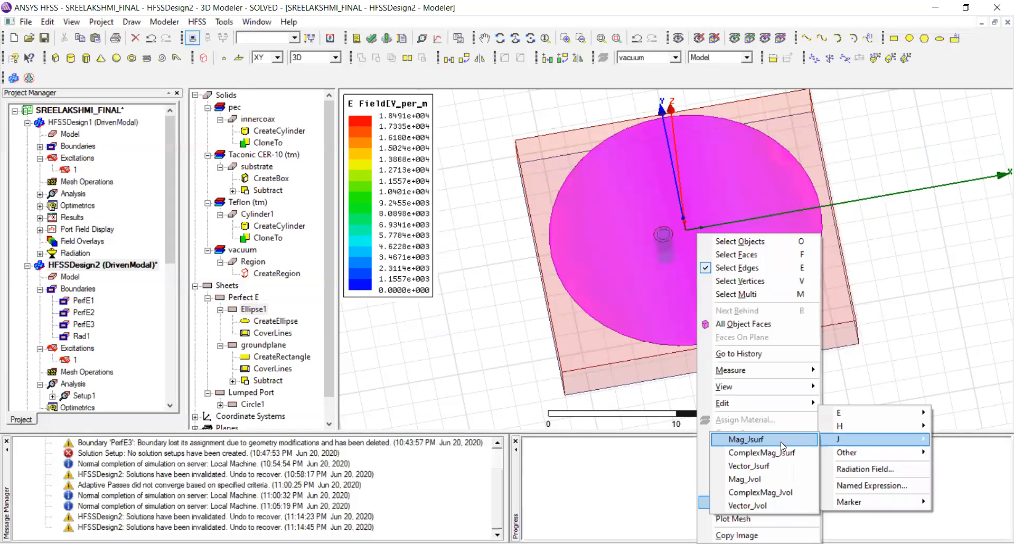
{"action": "left_click", "coordinate": [767, 437]}
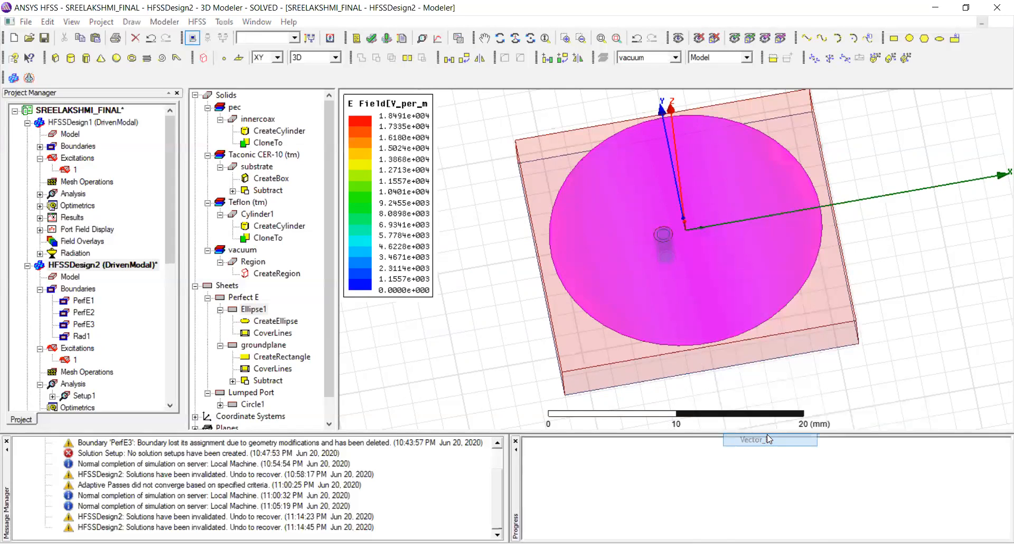
{"action": "left_click", "coordinate": [614, 273]}
{"action": "left_click", "coordinate": [505, 391]}
{"action": "left_click_drag", "start_coordinate": [728, 267], "coordinate": [730, 219], "text": "alt"}
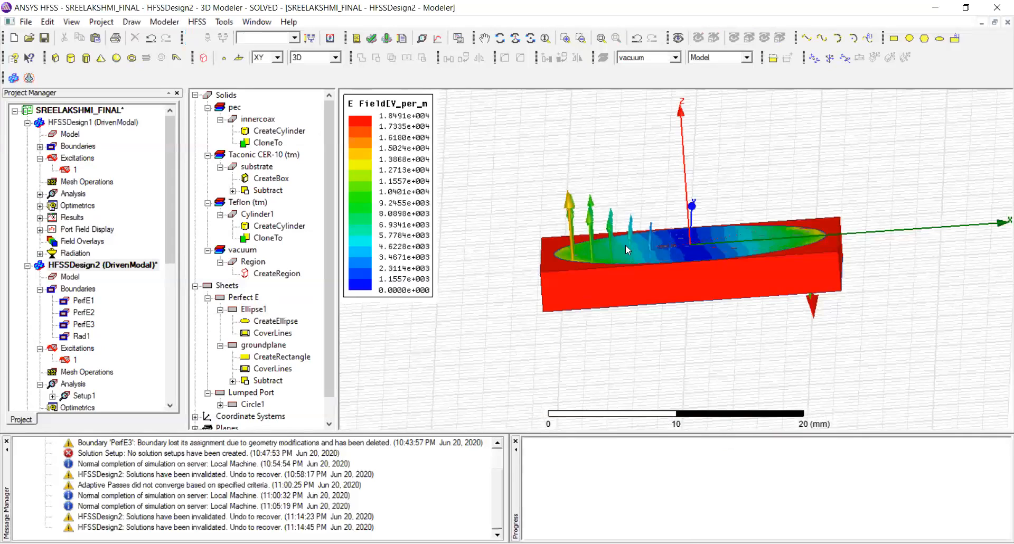
Animate the E-field plot with Phase swept from 0deg to 170deg in 17 steps, and close the animation after viewing it
{"action": "right_click", "coordinate": [625, 245]}
{"action": "mouse_move", "coordinate": [715, 498]}
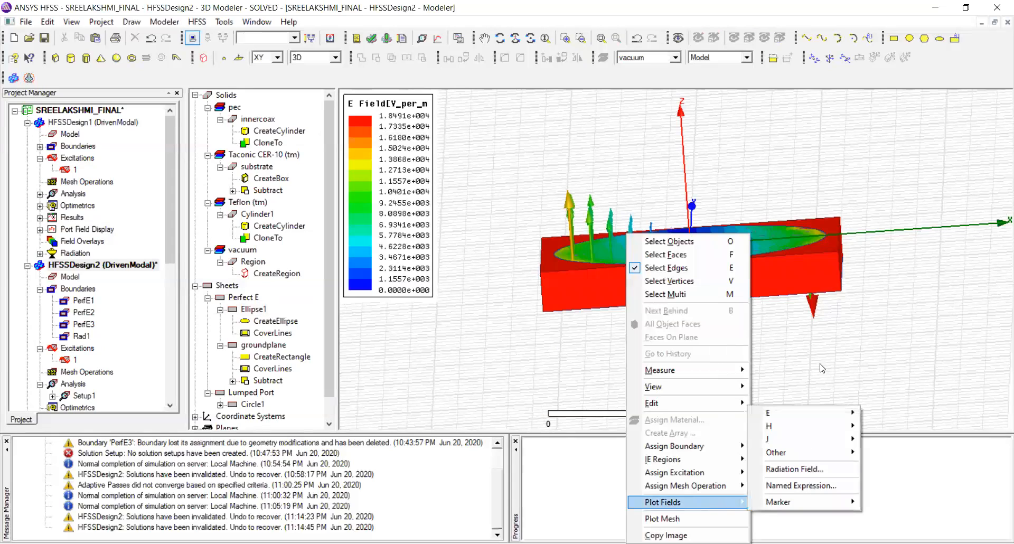
{"action": "left_click", "coordinate": [798, 347]}
{"action": "left_click", "coordinate": [197, 23]}
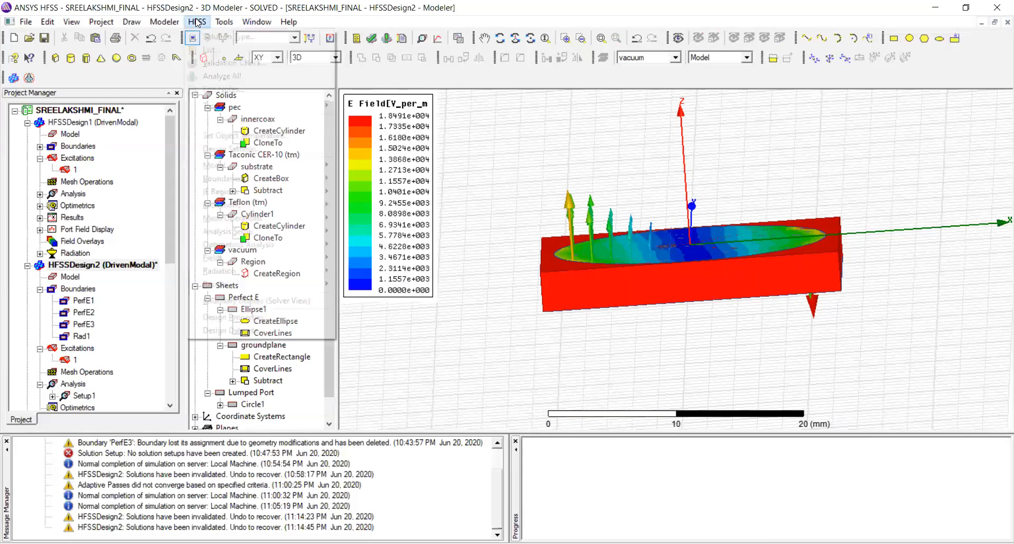
{"action": "mouse_move", "coordinate": [270, 257]}
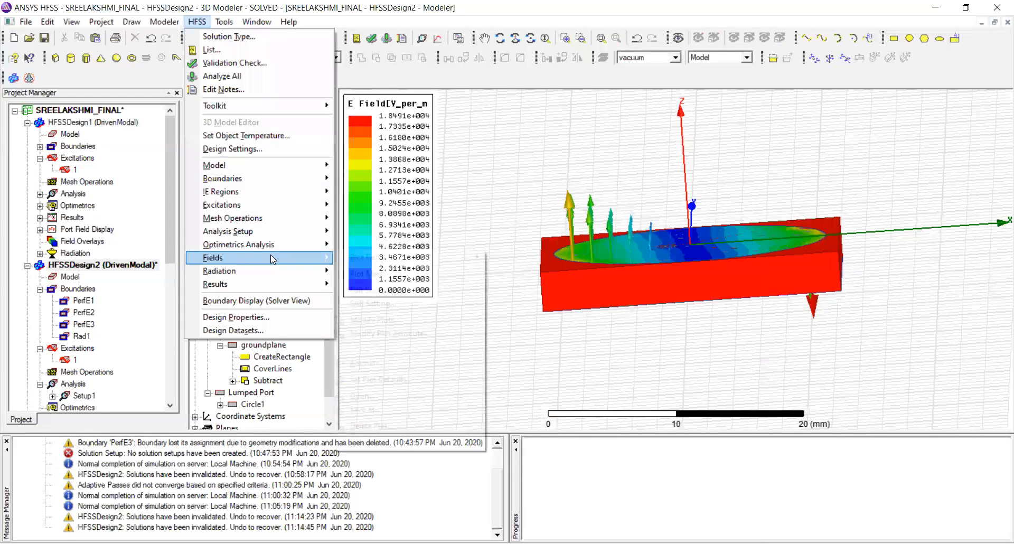
{"action": "left_click", "coordinate": [413, 365]}
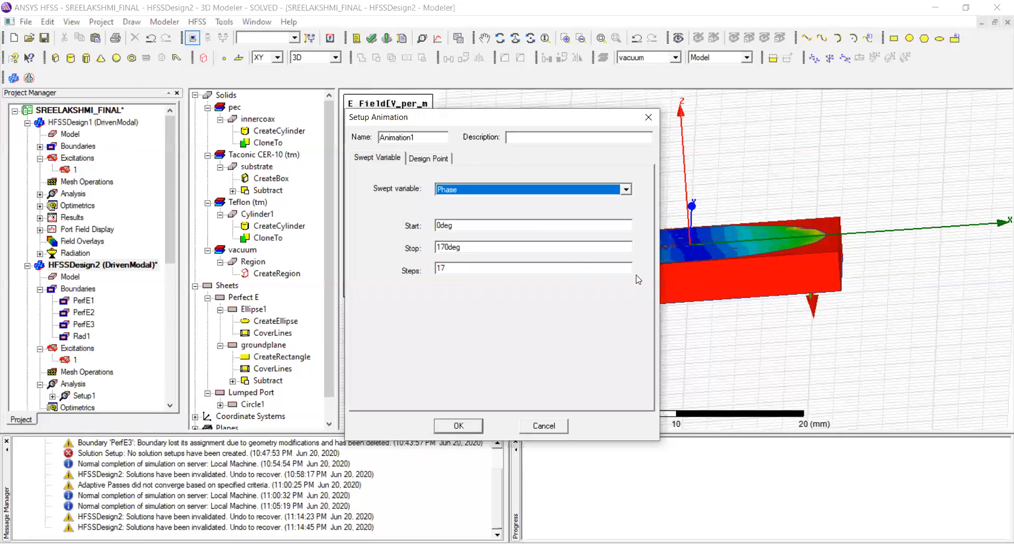
{"action": "key", "text": "Return"}
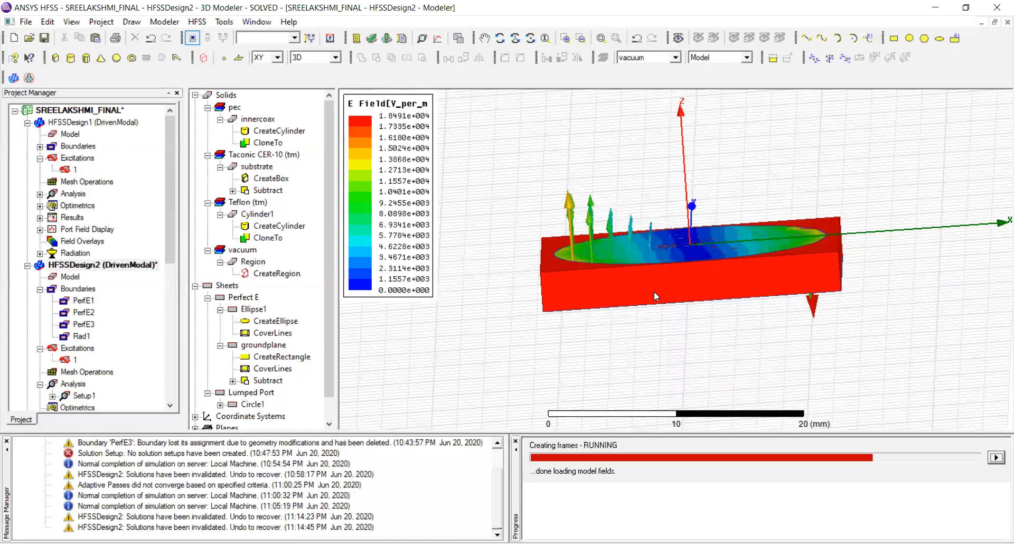
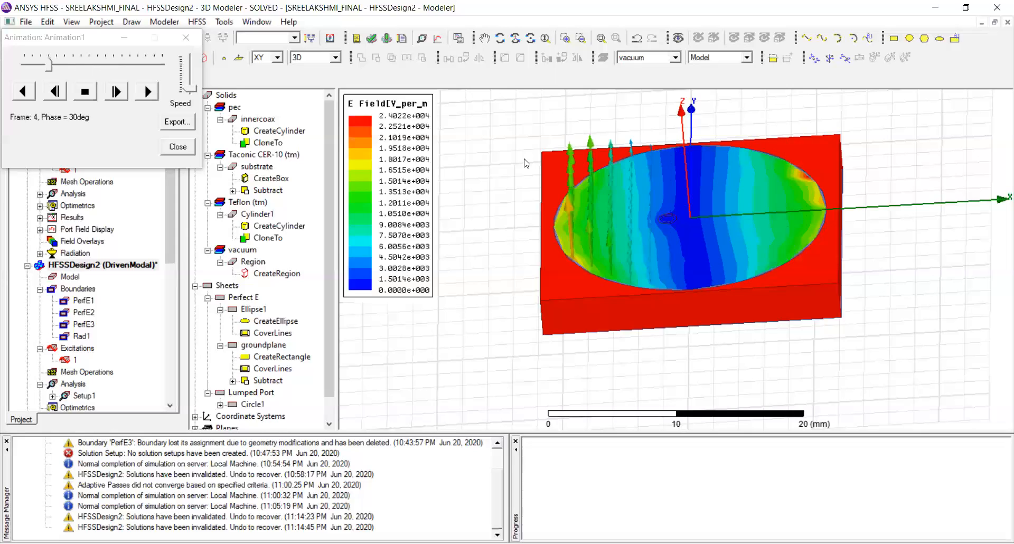
{"action": "left_click", "coordinate": [185, 38]}
{"action": "left_click_drag", "start_coordinate": [723, 219], "coordinate": [728, 321], "text": "alt"}
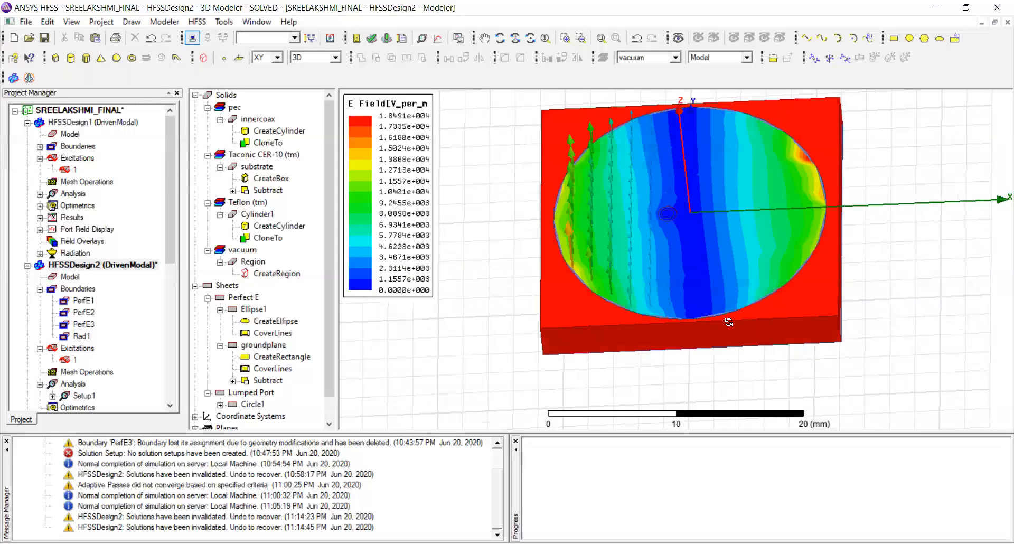
{"action": "scroll", "coordinate": [711, 233], "scroll_direction": "down", "scroll_amount": 3}
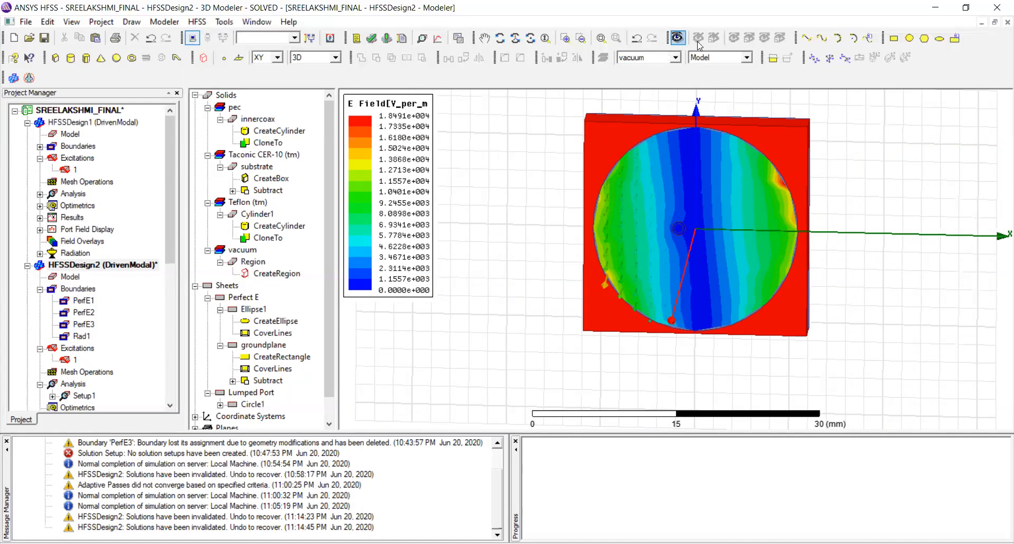
{"action": "scroll", "coordinate": [137, 280], "scroll_direction": "down", "scroll_amount": 5}
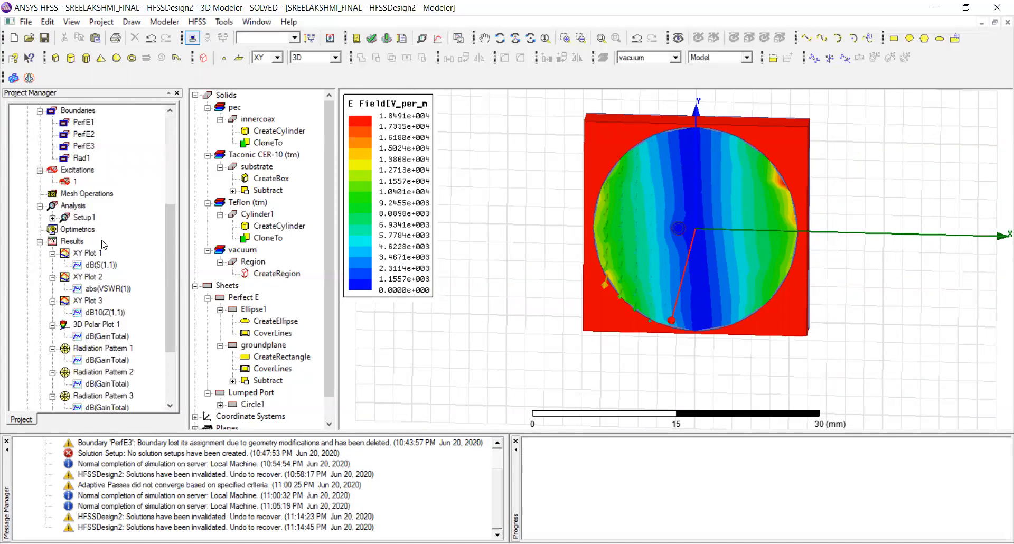
{"action": "scroll", "coordinate": [103, 244], "scroll_direction": "down", "scroll_amount": 2}
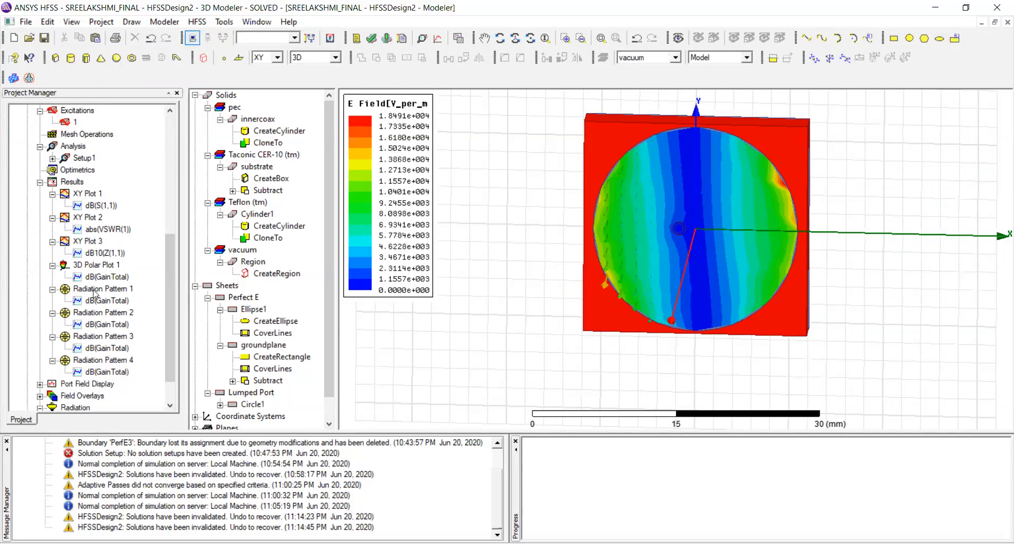
{"action": "left_click", "coordinate": [68, 183]}
{"action": "right_click", "coordinate": [73, 184]}
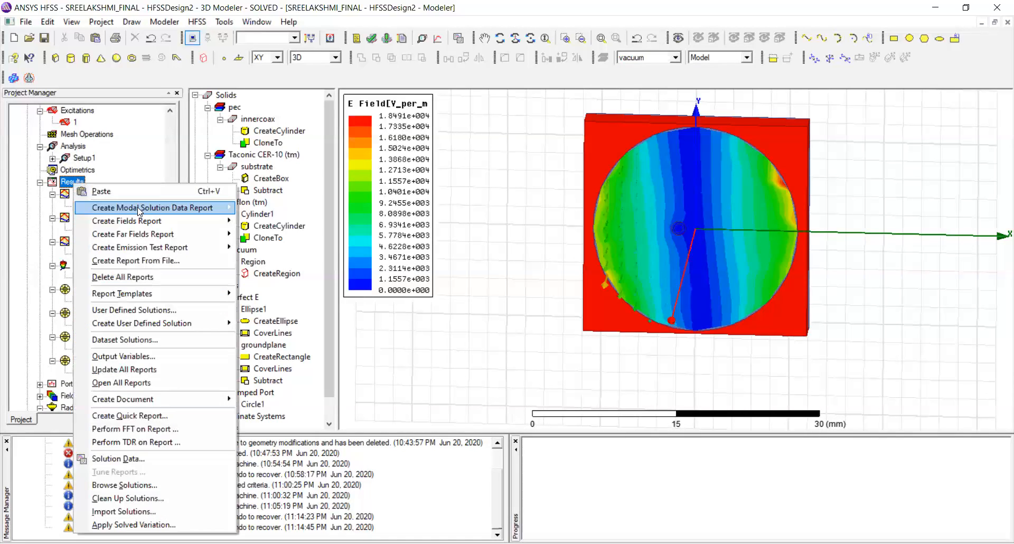
{"action": "mouse_move", "coordinate": [139, 210]}
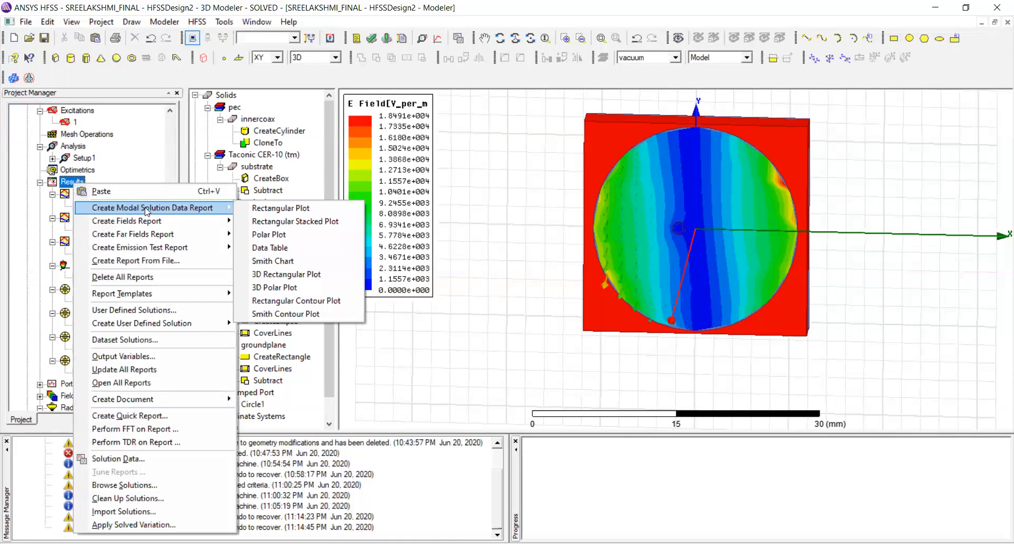
{"action": "left_click", "coordinate": [266, 207]}
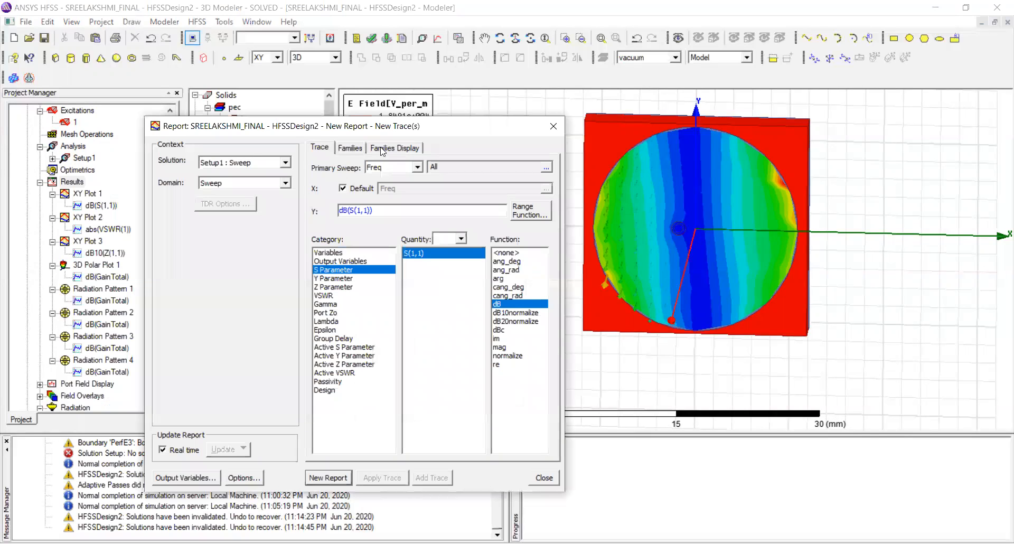
{"action": "left_click", "coordinate": [386, 168]}
{"action": "left_click", "coordinate": [553, 127]}
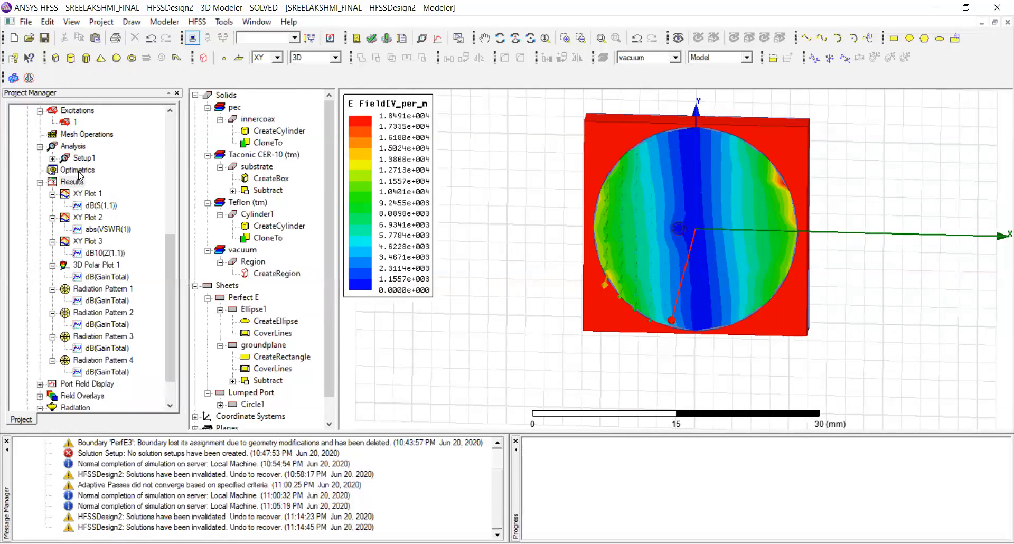
Create a far-field rectangular plot of dB(AxialRatioValue) versus Theta for Setup1 : LastAdaptive, covering all Phi values at 2.4GHz
{"action": "right_click", "coordinate": [79, 181]}
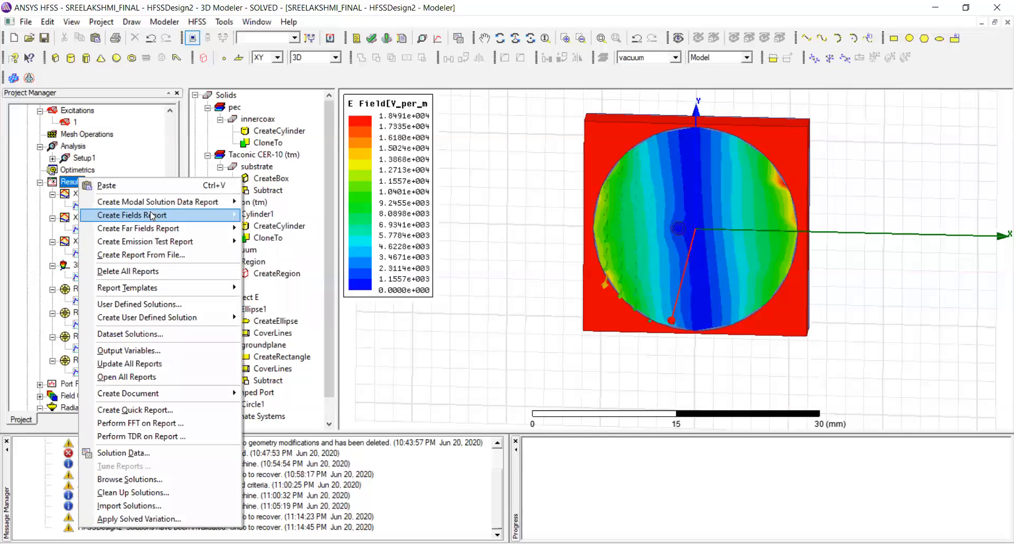
{"action": "mouse_move", "coordinate": [161, 228]}
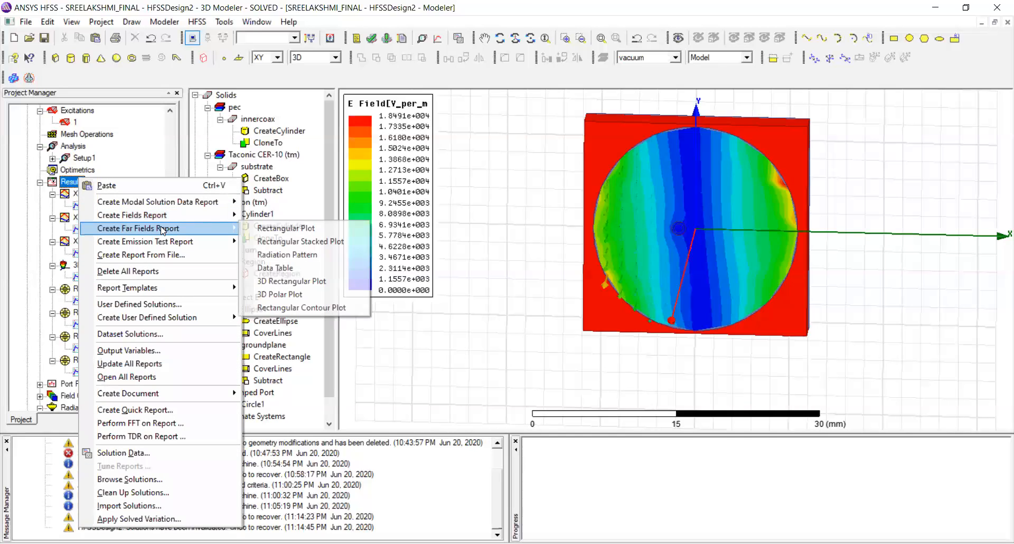
{"action": "left_click", "coordinate": [273, 228]}
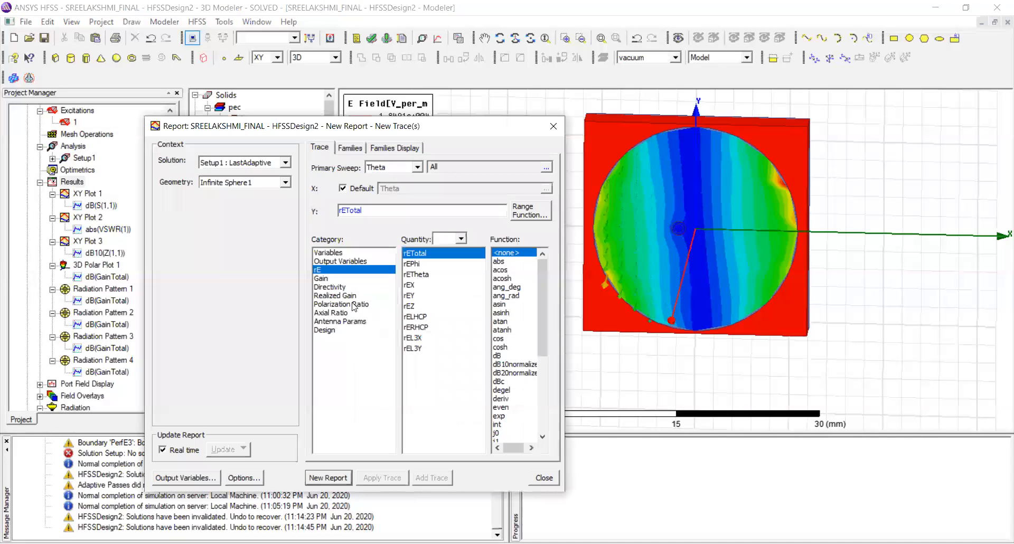
{"action": "left_click", "coordinate": [341, 313]}
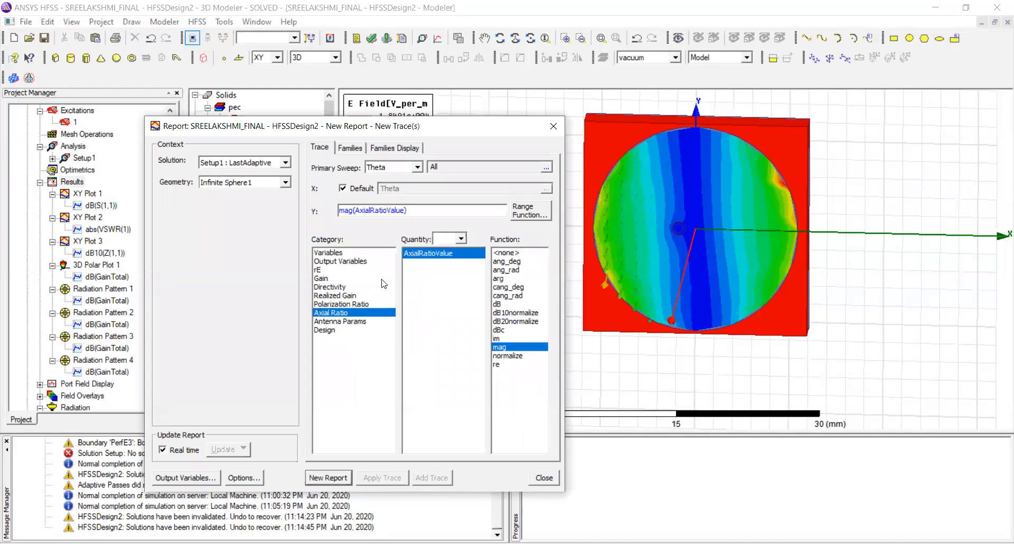
{"action": "left_click", "coordinate": [497, 304]}
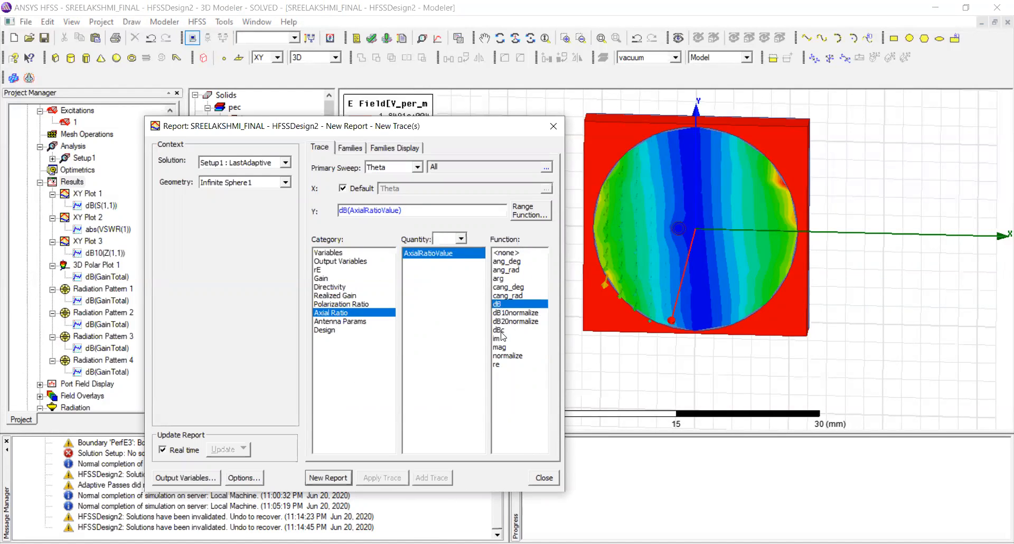
{"action": "left_click", "coordinate": [328, 478]}
{"action": "left_click", "coordinate": [543, 478]}
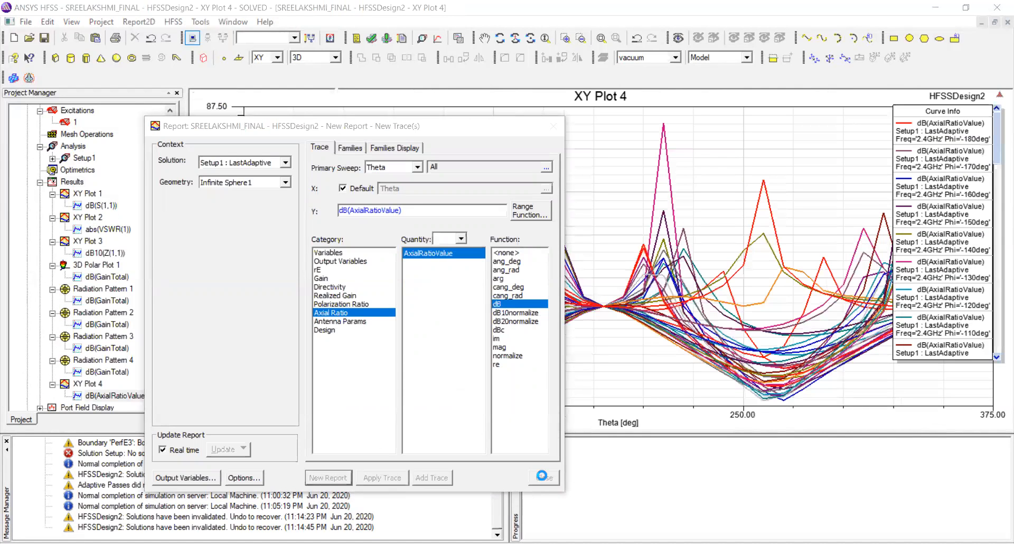
Create another far-field rectangular plot of dB(AxialRatioValue) versus Theta, restricted to Phi 0deg at 2.4GHz
{"action": "right_click", "coordinate": [74, 183]}
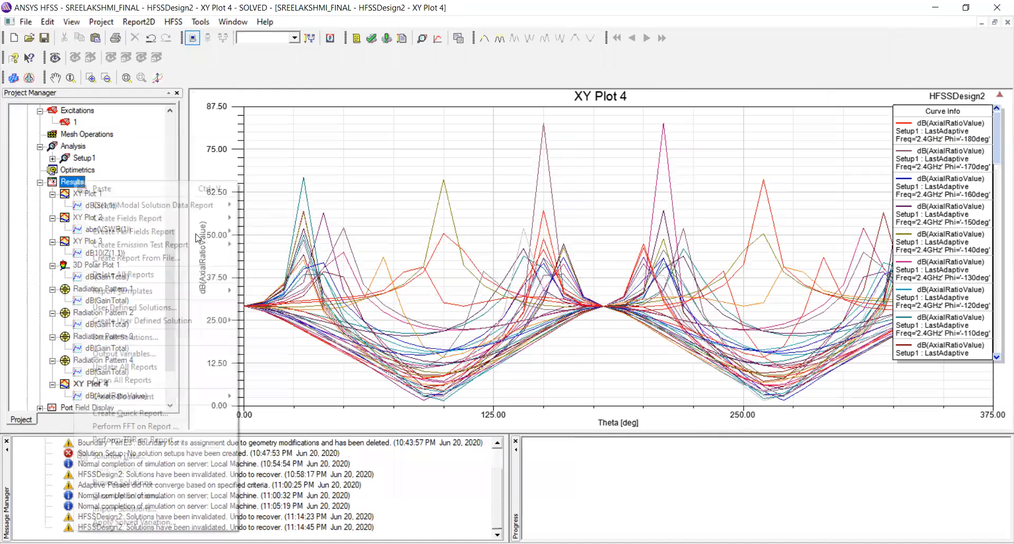
{"action": "mouse_move", "coordinate": [201, 233]}
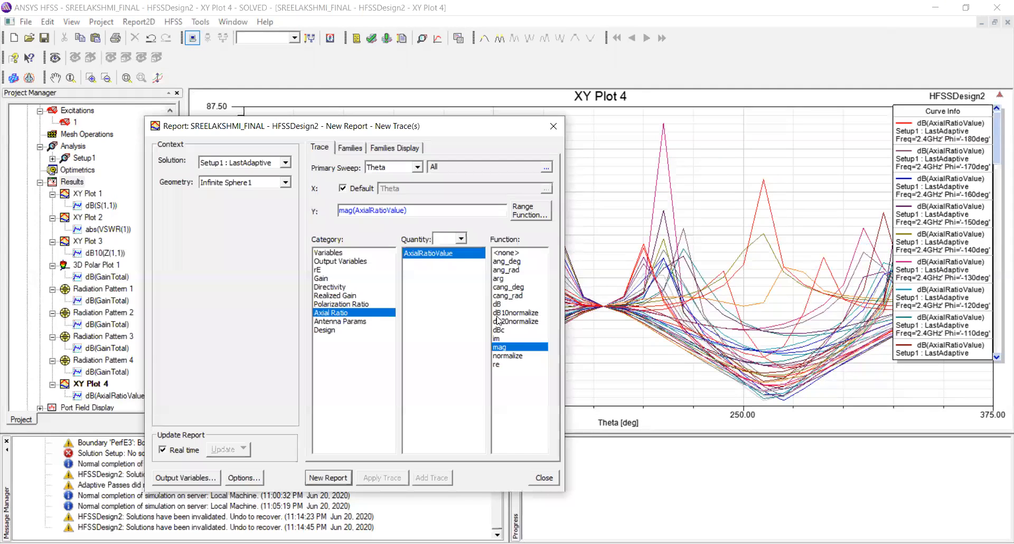
{"action": "left_click", "coordinate": [496, 304]}
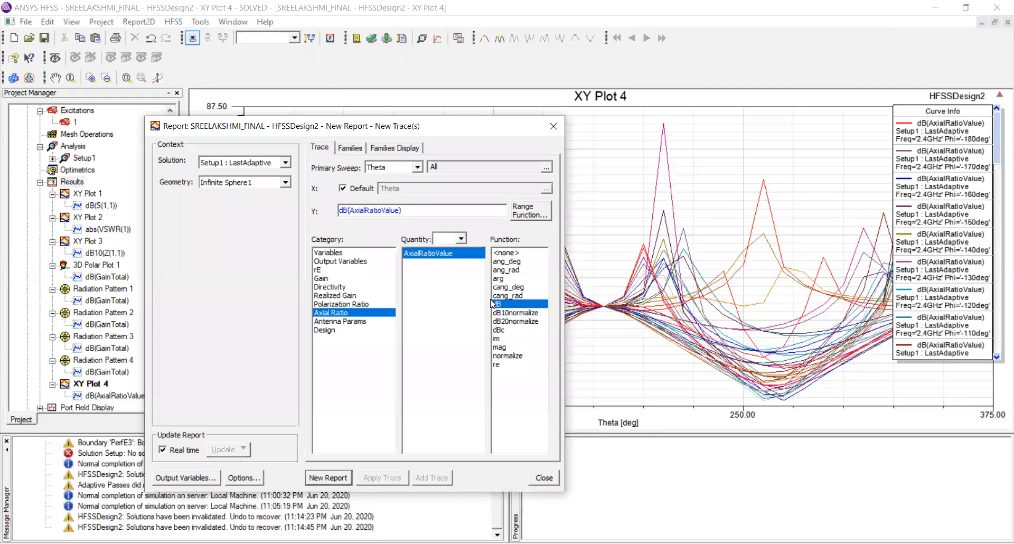
{"action": "left_click", "coordinate": [388, 168]}
{"action": "left_click", "coordinate": [388, 174]}
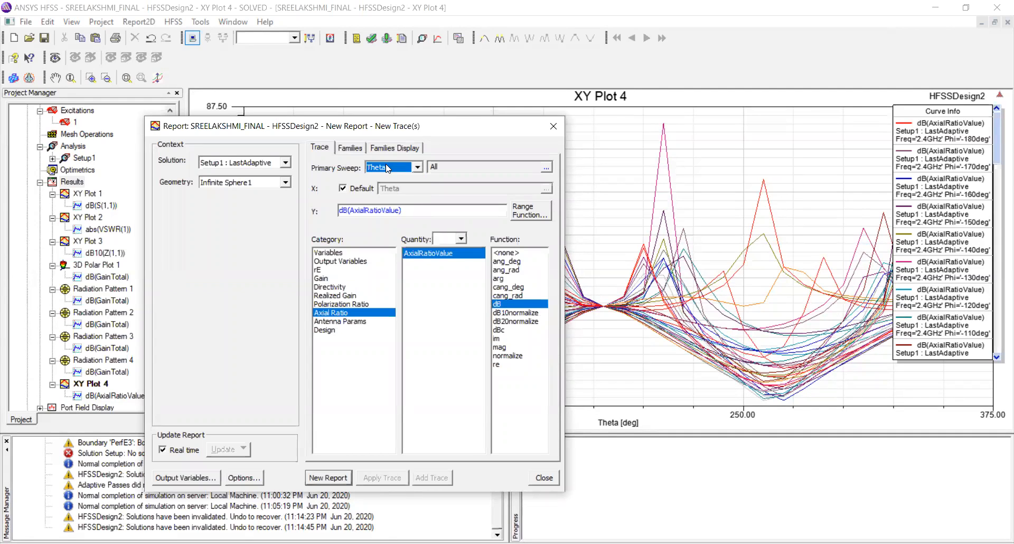
{"action": "left_click", "coordinate": [343, 148]}
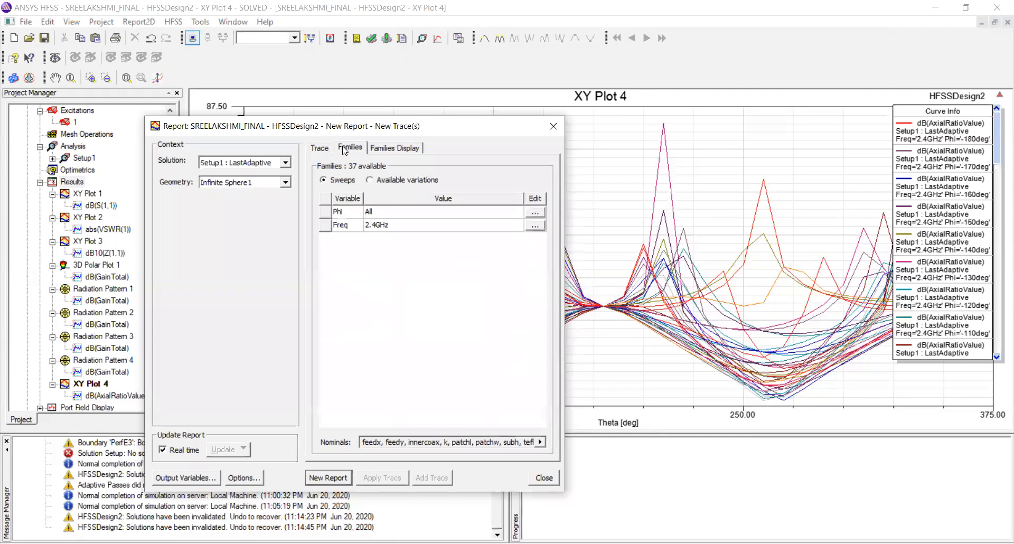
{"action": "left_click", "coordinate": [536, 214]}
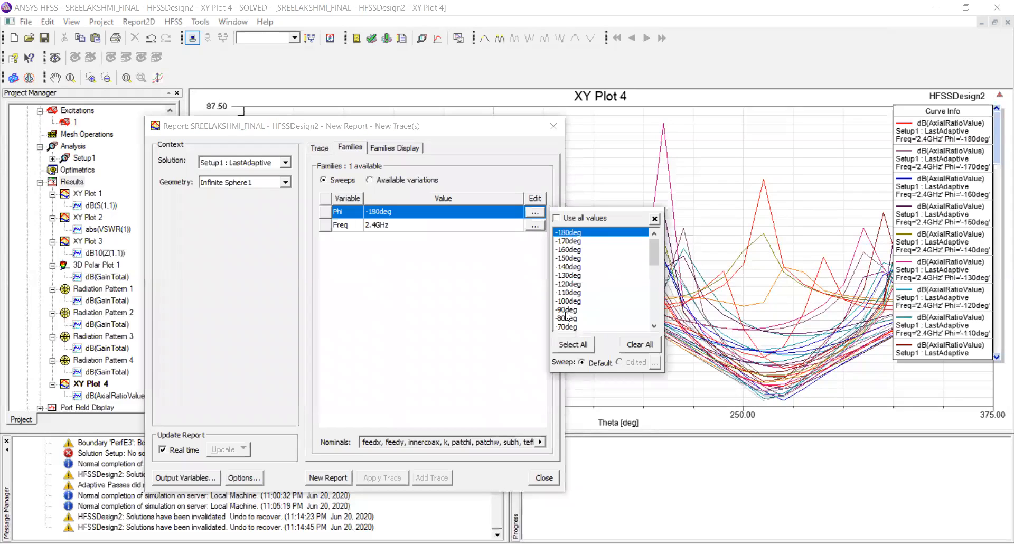
{"action": "scroll", "coordinate": [564, 310], "scroll_direction": "down", "scroll_amount": 2}
{"action": "scroll", "coordinate": [565, 310], "scroll_direction": "down", "scroll_amount": 2}
{"action": "left_click", "coordinate": [565, 302]}
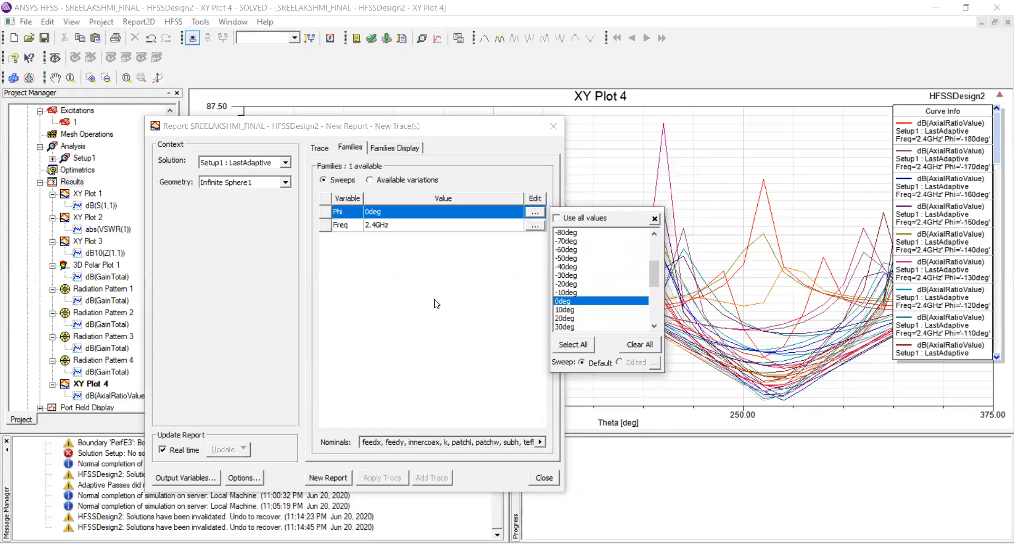
{"action": "left_click", "coordinate": [326, 478]}
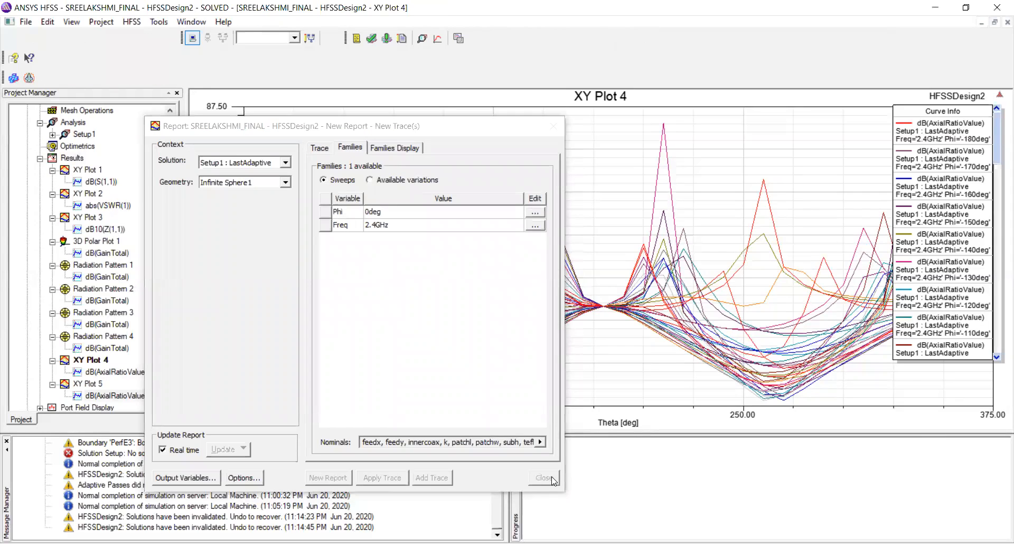
{"action": "left_click", "coordinate": [552, 480]}
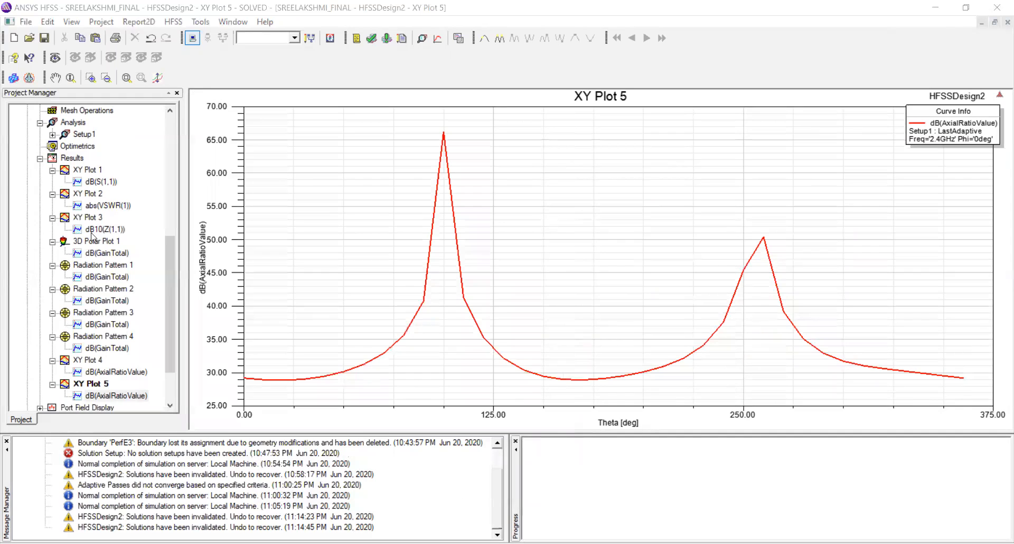
Set up a new far-field rectangular report of the axial ratio versus Theta with the dBc function
{"action": "left_click", "coordinate": [77, 158]}
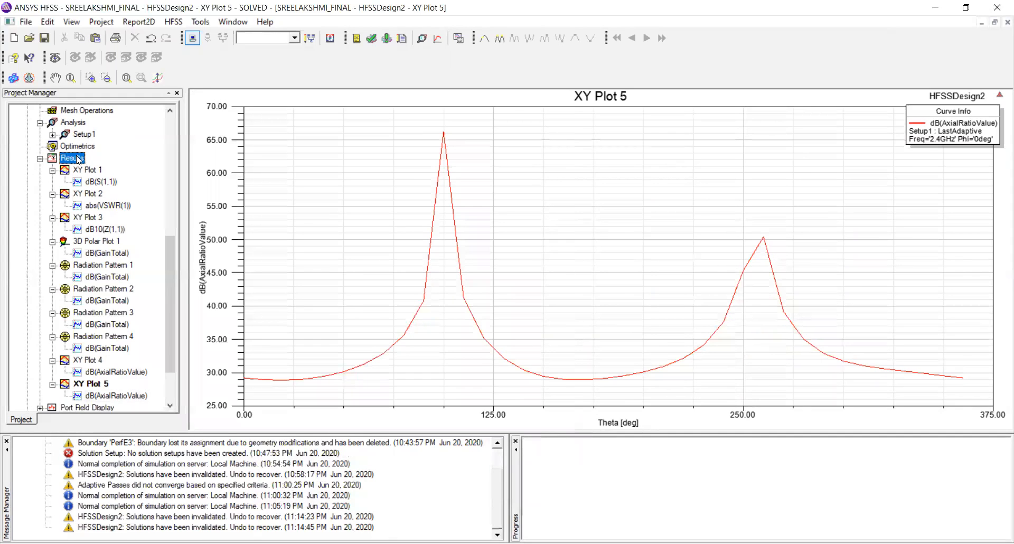
{"action": "right_click", "coordinate": [76, 157]}
{"action": "mouse_move", "coordinate": [190, 207]}
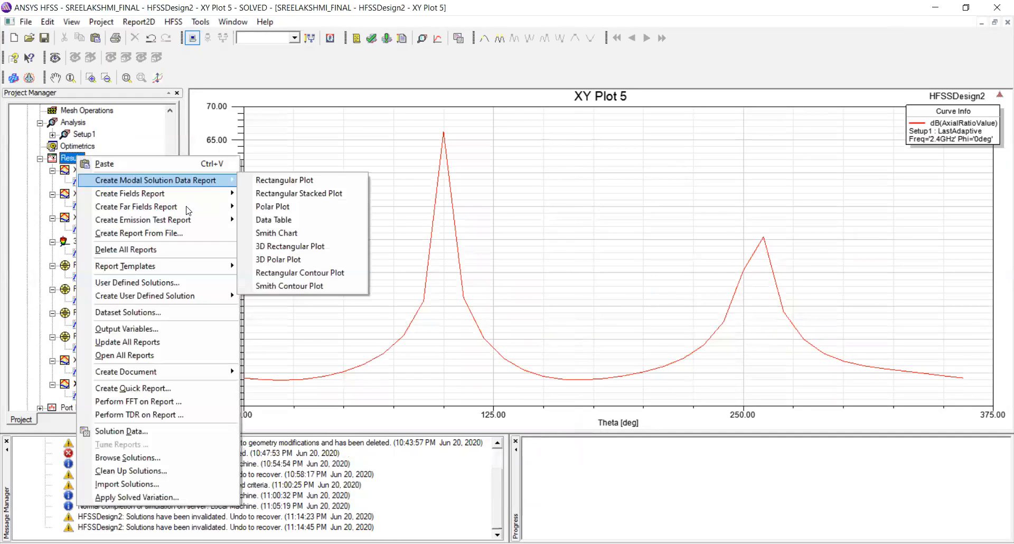
{"action": "left_click", "coordinate": [273, 207]}
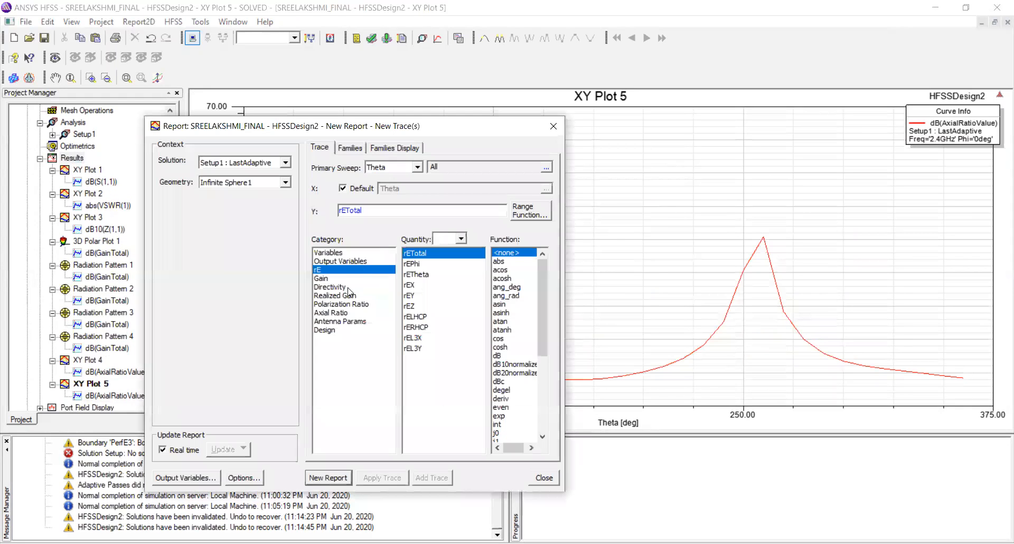
{"action": "left_click", "coordinate": [346, 314]}
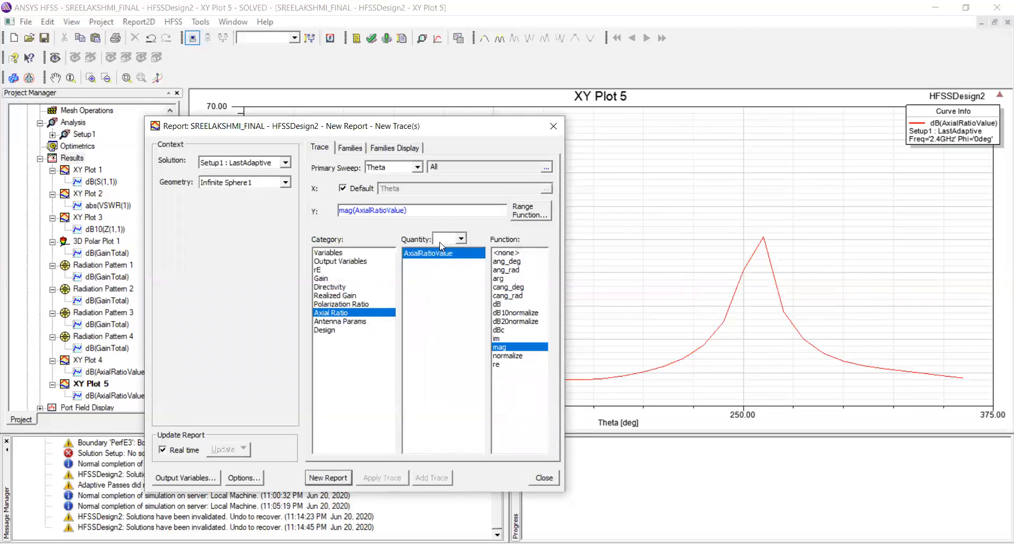
{"action": "left_click", "coordinate": [501, 330]}
Restrict the axial ratio report's Phi family to 90deg at 2.4GHz and generate the plot
{"action": "left_click", "coordinate": [349, 149]}
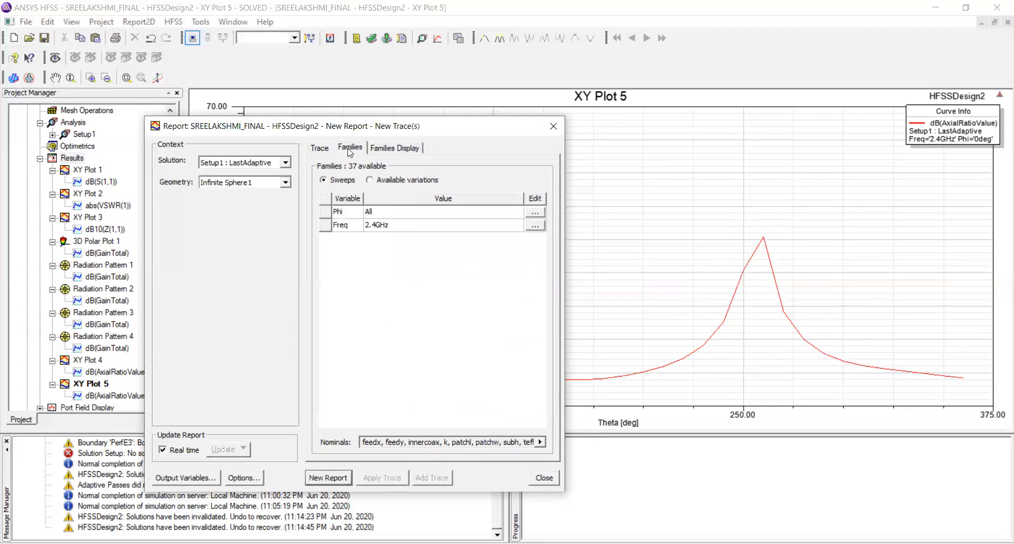
{"action": "left_click", "coordinate": [534, 214]}
{"action": "left_click", "coordinate": [535, 214]}
{"action": "left_click", "coordinate": [556, 217]}
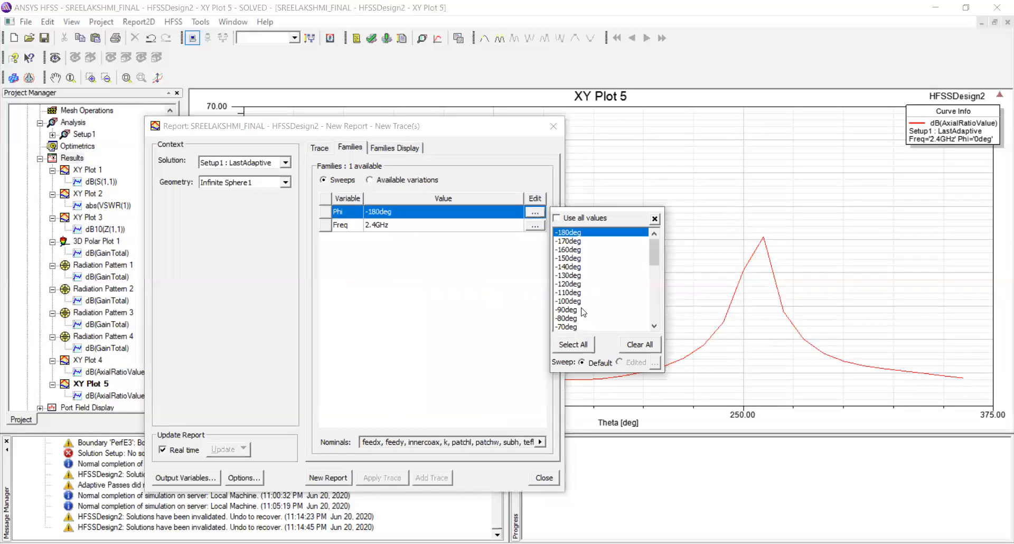
{"action": "scroll", "coordinate": [573, 307], "scroll_direction": "down", "scroll_amount": 3}
{"action": "scroll", "coordinate": [574, 307], "scroll_direction": "down", "scroll_amount": 2}
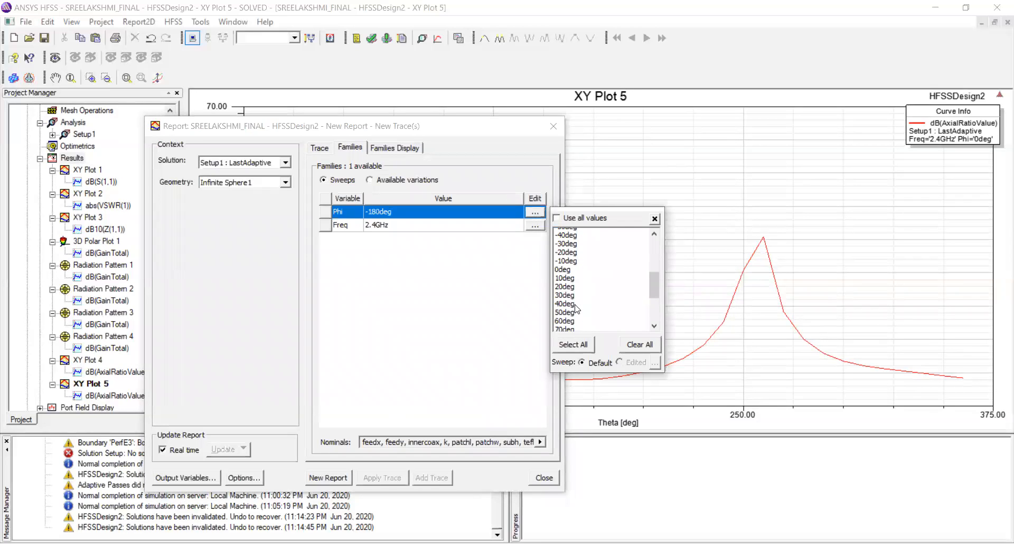
{"action": "scroll", "coordinate": [575, 305], "scroll_direction": "down", "scroll_amount": 2}
{"action": "left_click", "coordinate": [568, 296]}
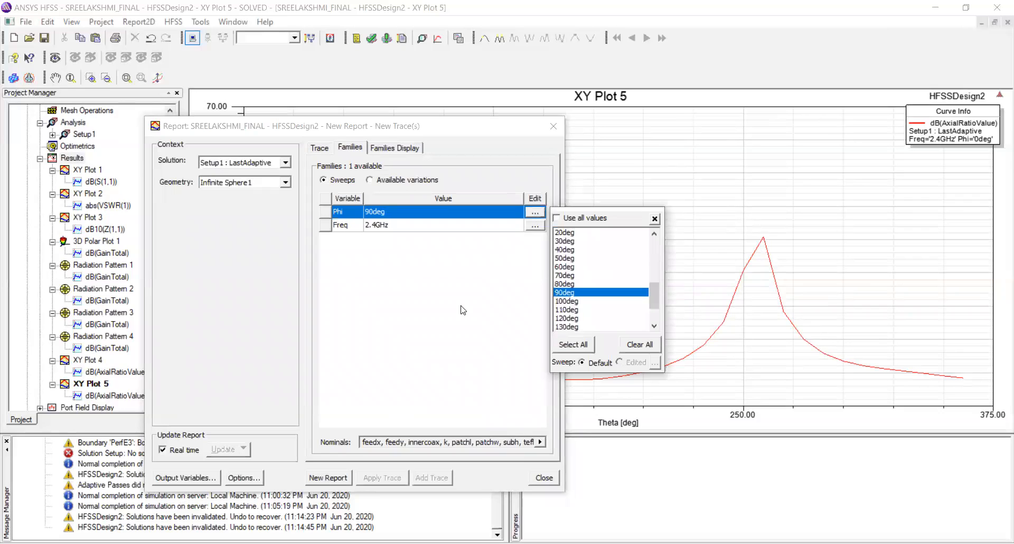
{"action": "left_click", "coordinate": [463, 305]}
{"action": "left_click", "coordinate": [328, 477]}
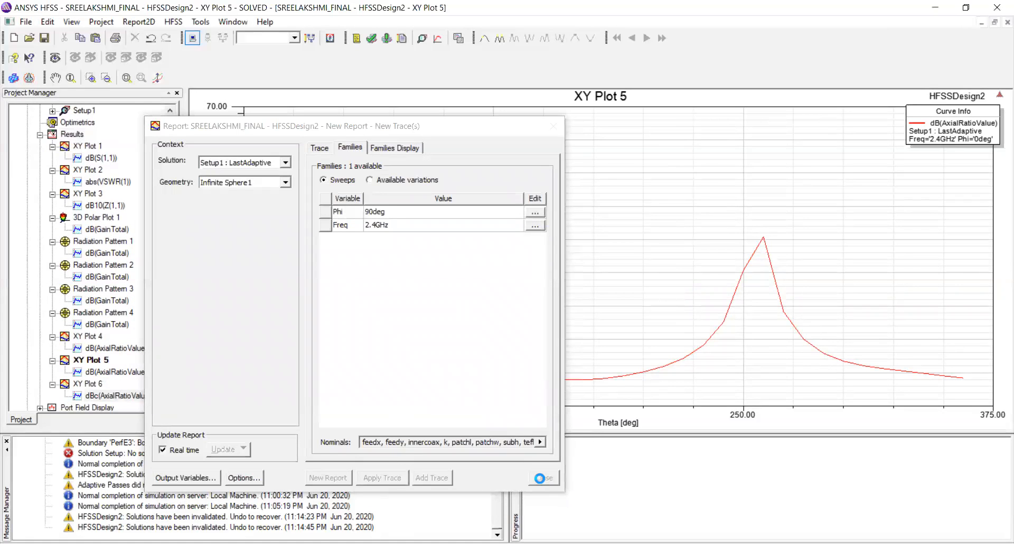
{"action": "left_click", "coordinate": [539, 477]}
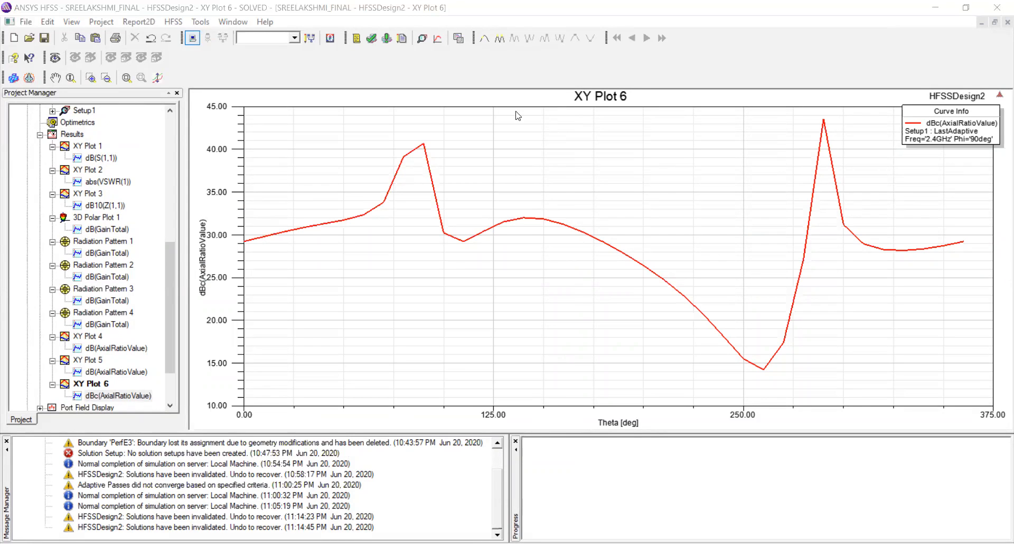
Return to HFSSDesign2's 3D model and view the patch and substrate obliquely from the side
{"action": "scroll", "coordinate": [57, 293], "scroll_direction": "up", "scroll_amount": 2}
{"action": "scroll", "coordinate": [114, 268], "scroll_direction": "up", "scroll_amount": 7}
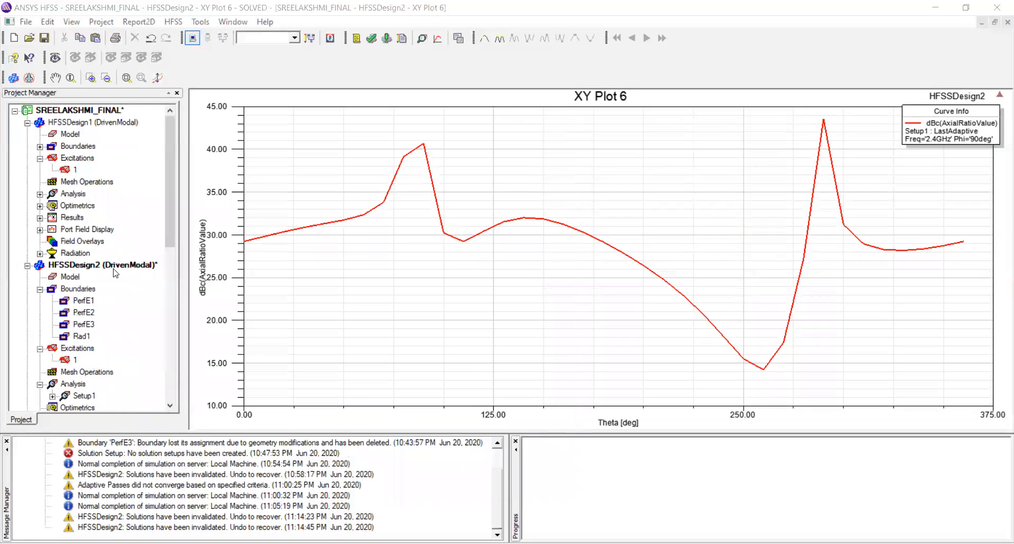
{"action": "left_click", "coordinate": [113, 266]}
{"action": "double_click", "coordinate": [113, 268]}
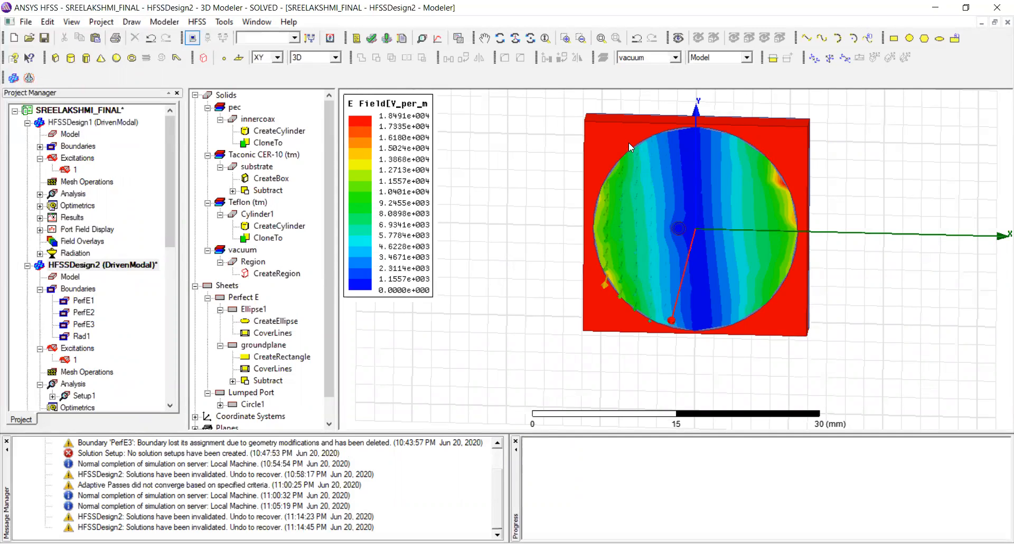
{"action": "left_click_drag", "start_coordinate": [783, 122], "coordinate": [679, 108], "text": "alt"}
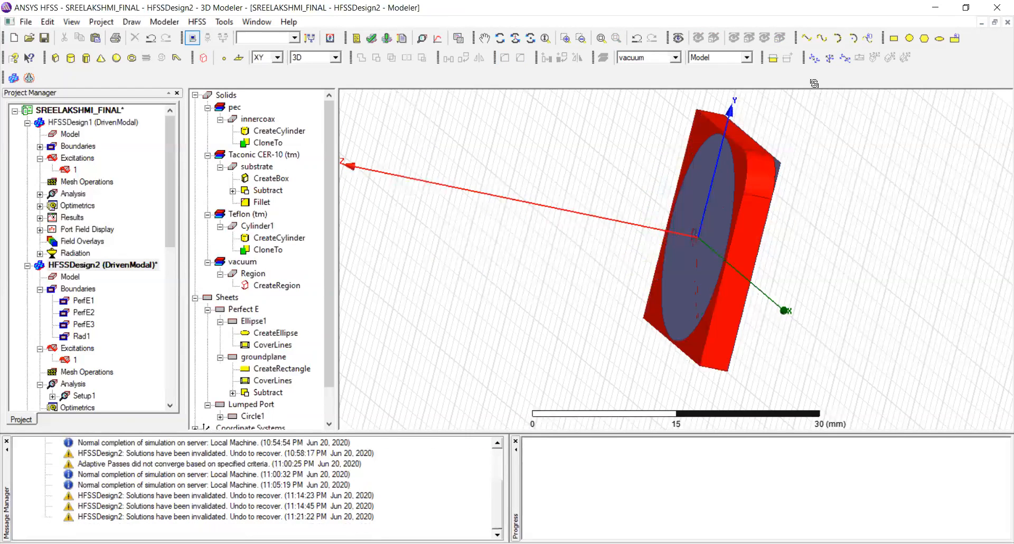
Fillet the substrate's remaining vertical corner edges with a 4 mm radius and 0 mm setback distance
{"action": "left_click_drag", "start_coordinate": [748, 293], "coordinate": [738, 271], "text": "alt"}
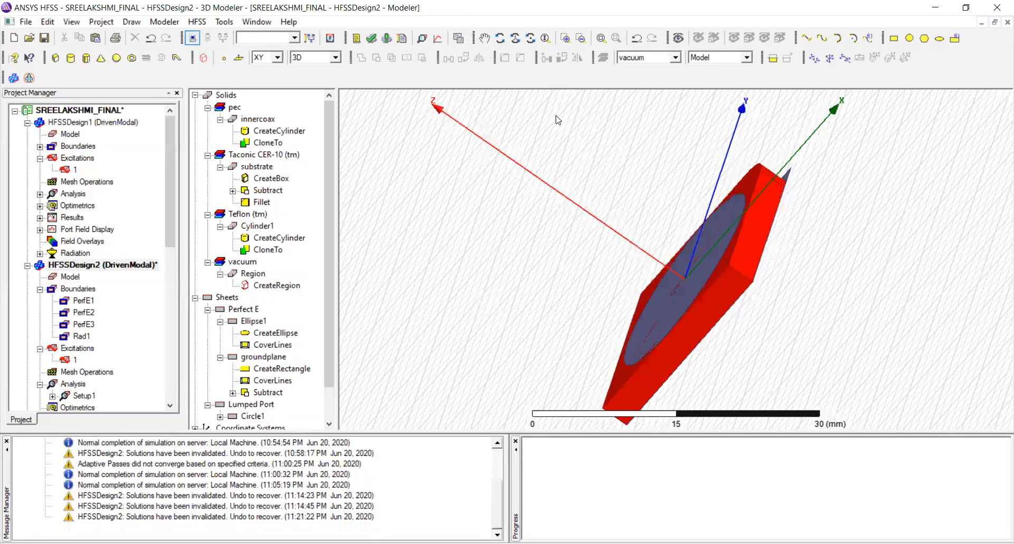
{"action": "left_click", "coordinate": [505, 59]}
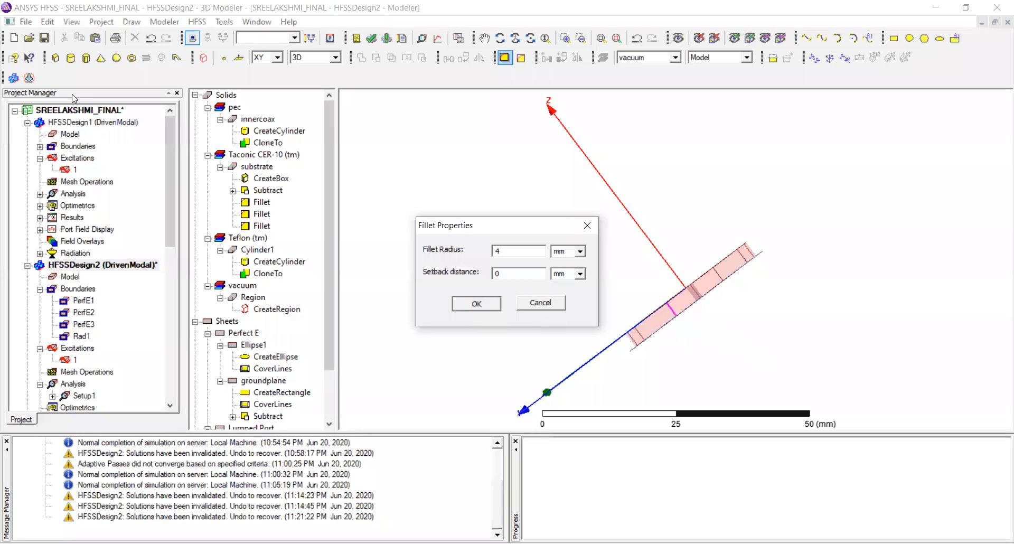
{"action": "left_click", "coordinate": [540, 311]}
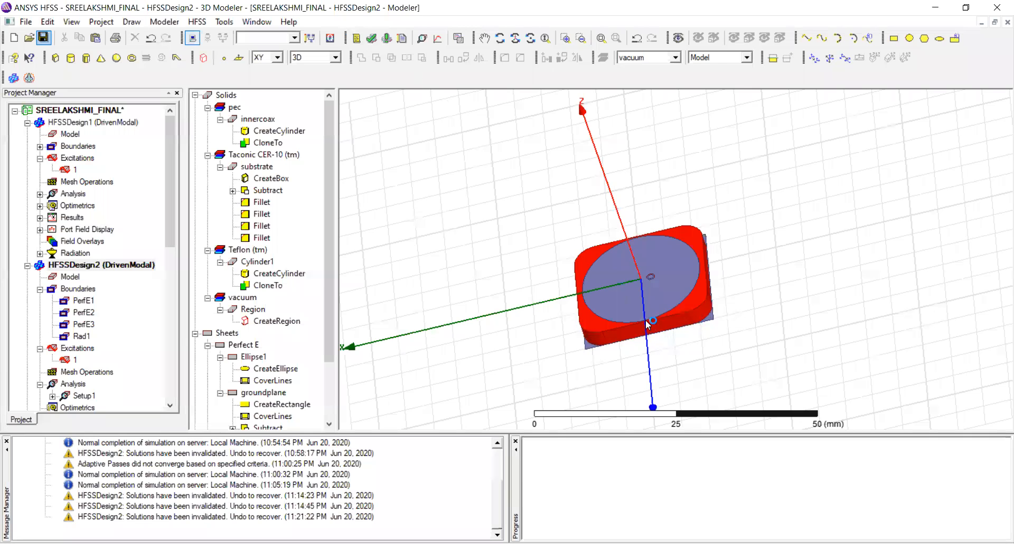
{"action": "scroll", "coordinate": [648, 325], "scroll_direction": "up", "scroll_amount": 2}
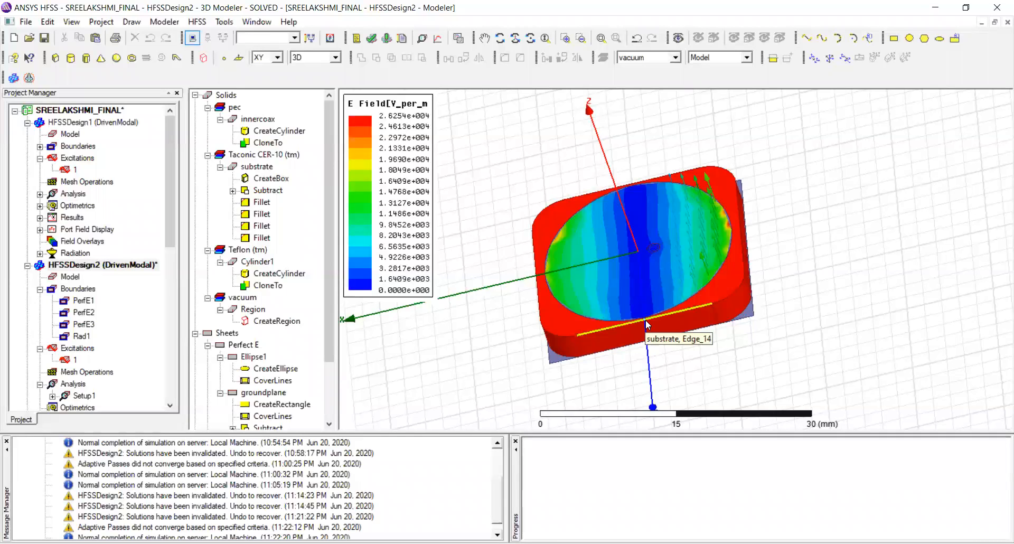
Review HFSSDesign2's dB(S(1,1)) and abs(VSWR(1)) frequency plots for the filleted substrate
{"action": "scroll", "coordinate": [142, 335], "scroll_direction": "down", "scroll_amount": 5}
{"action": "double_click", "coordinate": [87, 265]}
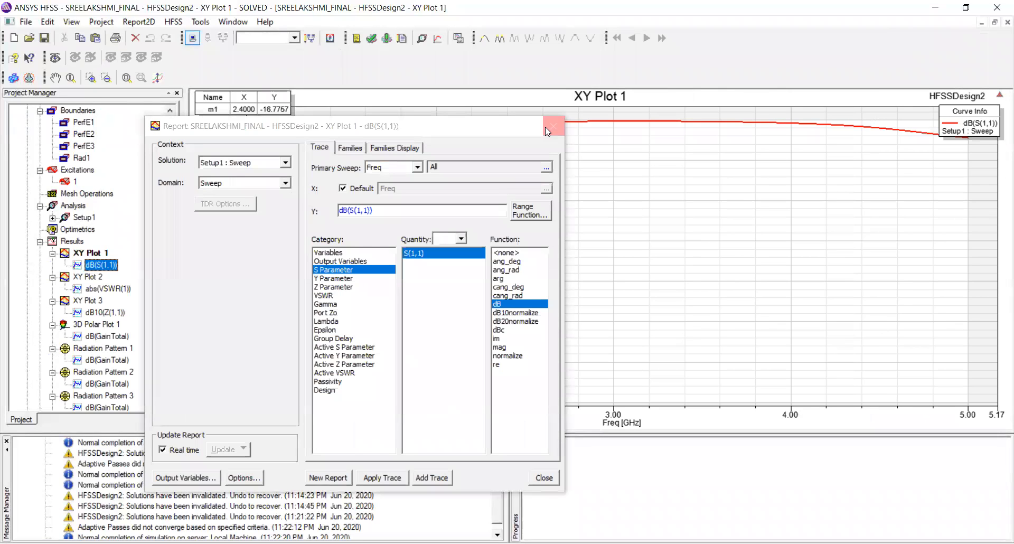
{"action": "left_click", "coordinate": [546, 127]}
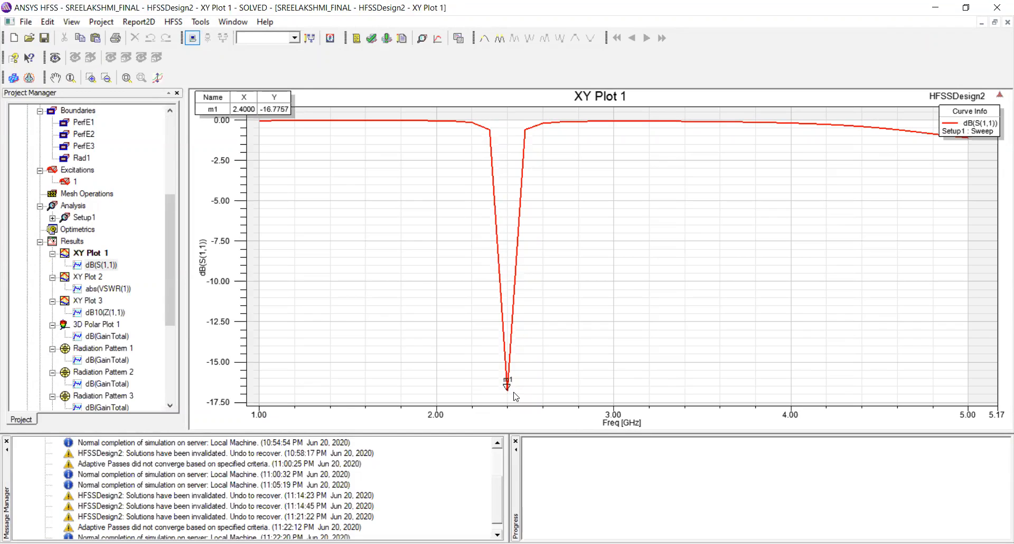
{"action": "double_click", "coordinate": [104, 287]}
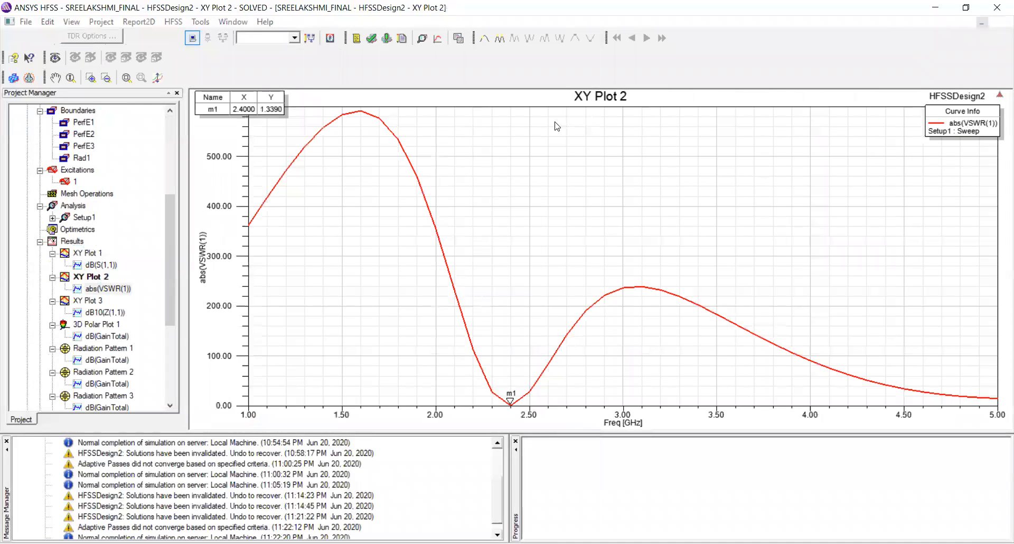
Review the dB(GainTotal) 3D polar plot and the Radiation Pattern 1 plot at Phi 0deg
{"action": "scroll", "coordinate": [95, 319], "scroll_direction": "down", "scroll_amount": 2}
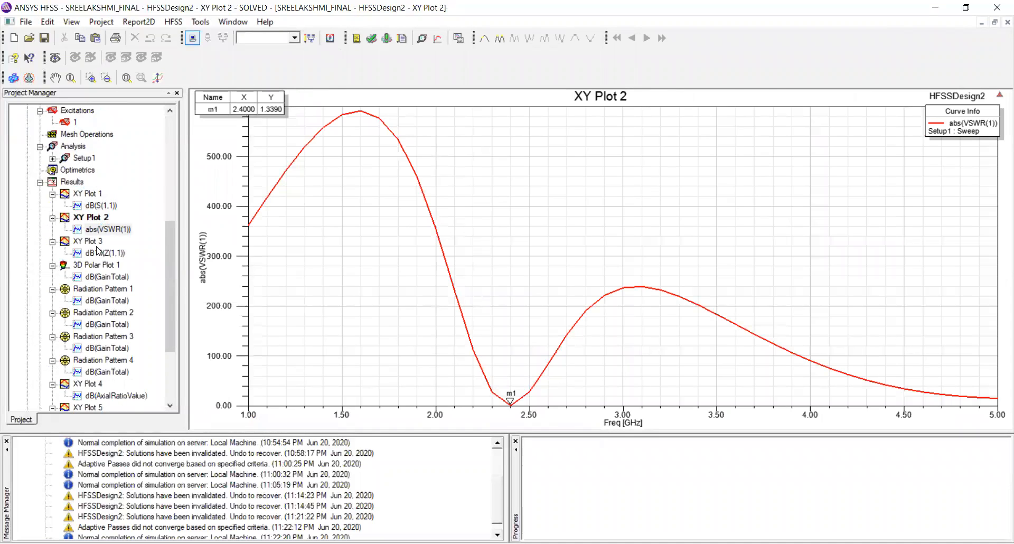
{"action": "double_click", "coordinate": [106, 277]}
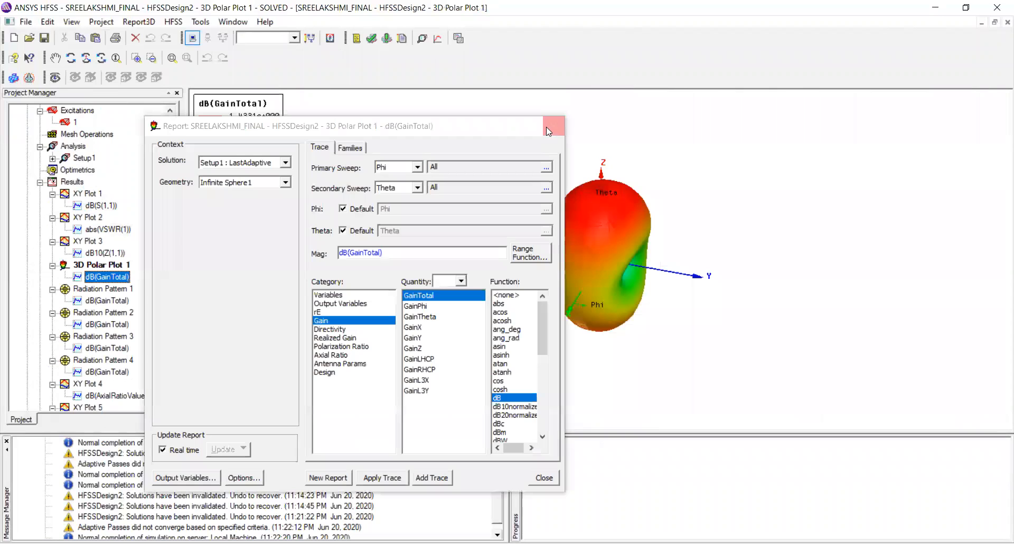
{"action": "left_click", "coordinate": [546, 128]}
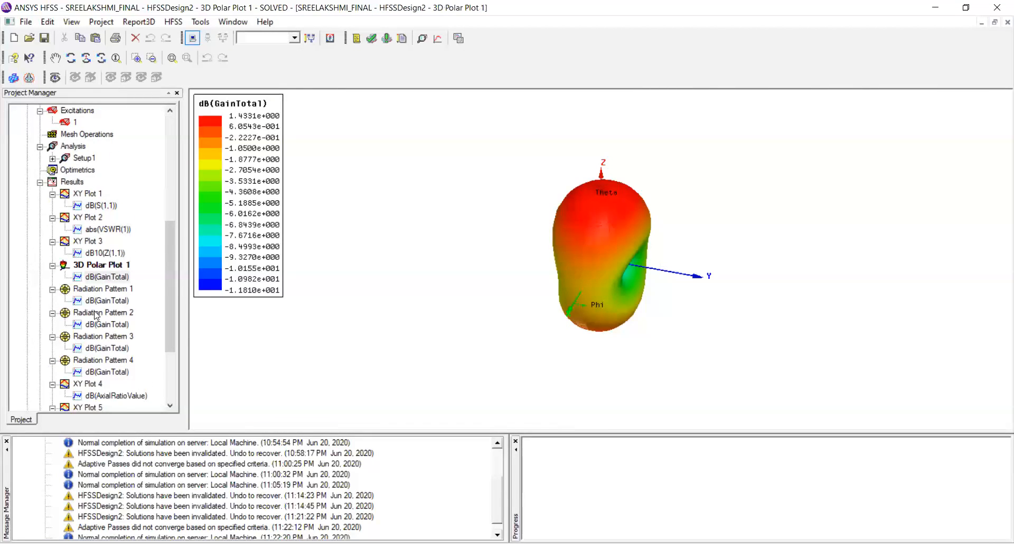
{"action": "scroll", "coordinate": [95, 315], "scroll_direction": "down", "scroll_amount": 2}
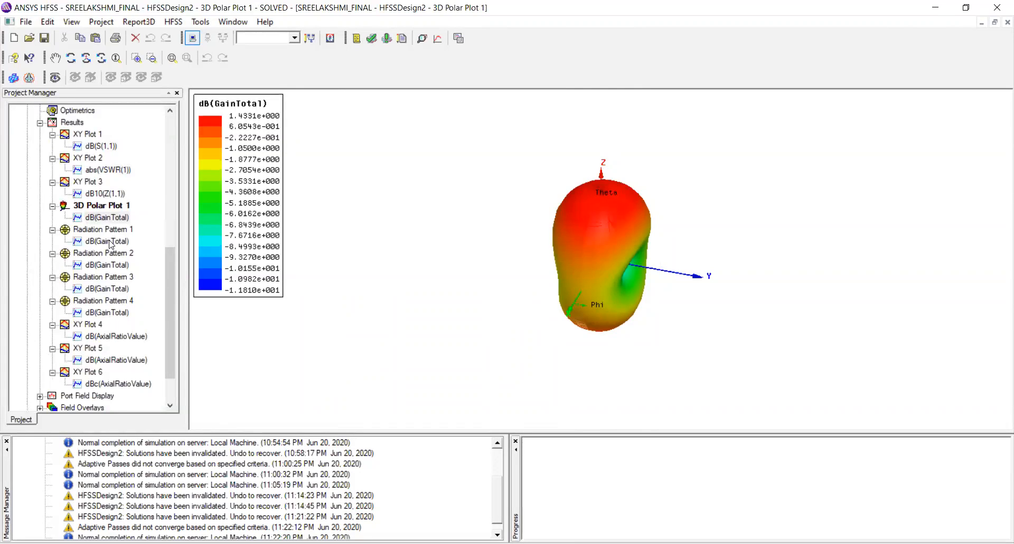
{"action": "double_click", "coordinate": [108, 242]}
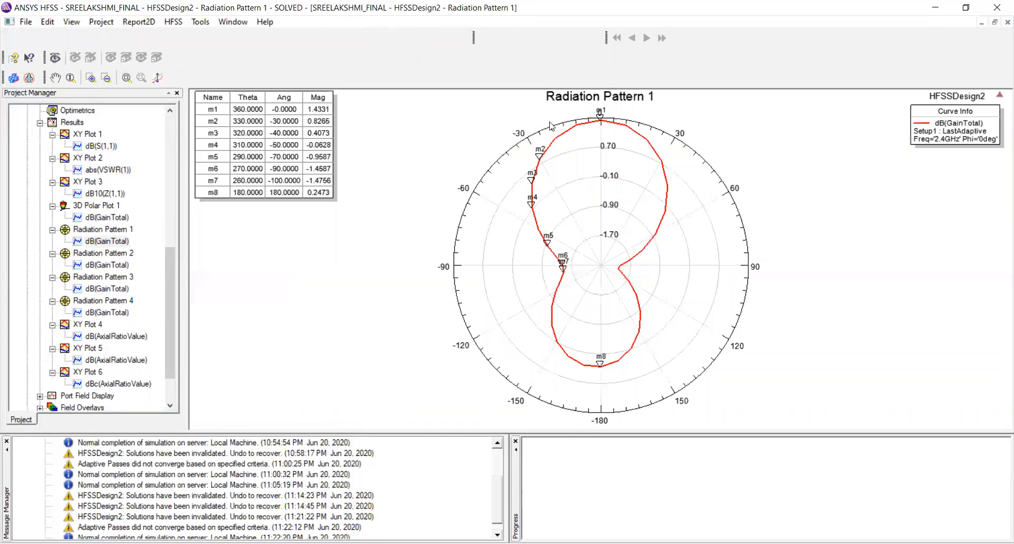
{"action": "double_click", "coordinate": [550, 126]}
{"action": "left_click", "coordinate": [549, 123]}
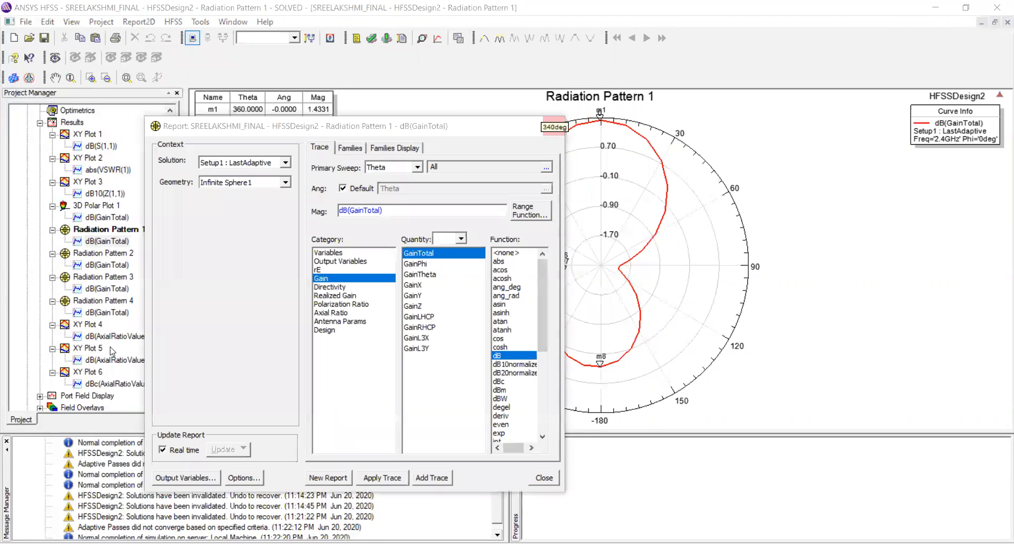
Review the axial ratio plots XY Plot 5 at Phi 0deg and XY Plot 6 at Phi 90deg
{"action": "scroll", "coordinate": [109, 311], "scroll_direction": "down", "scroll_amount": 3}
{"action": "double_click", "coordinate": [110, 312]}
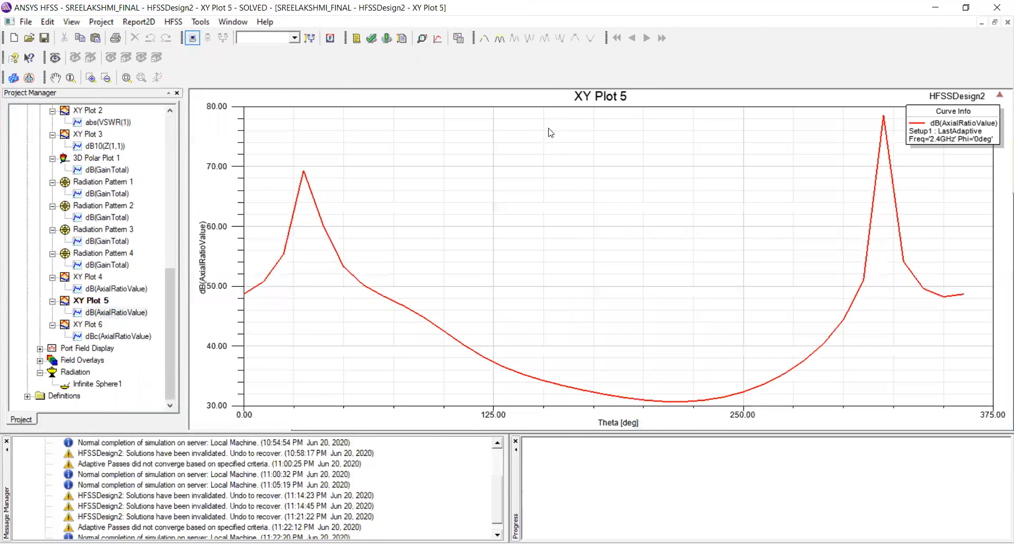
{"action": "left_click", "coordinate": [548, 128]}
{"action": "double_click", "coordinate": [124, 332]}
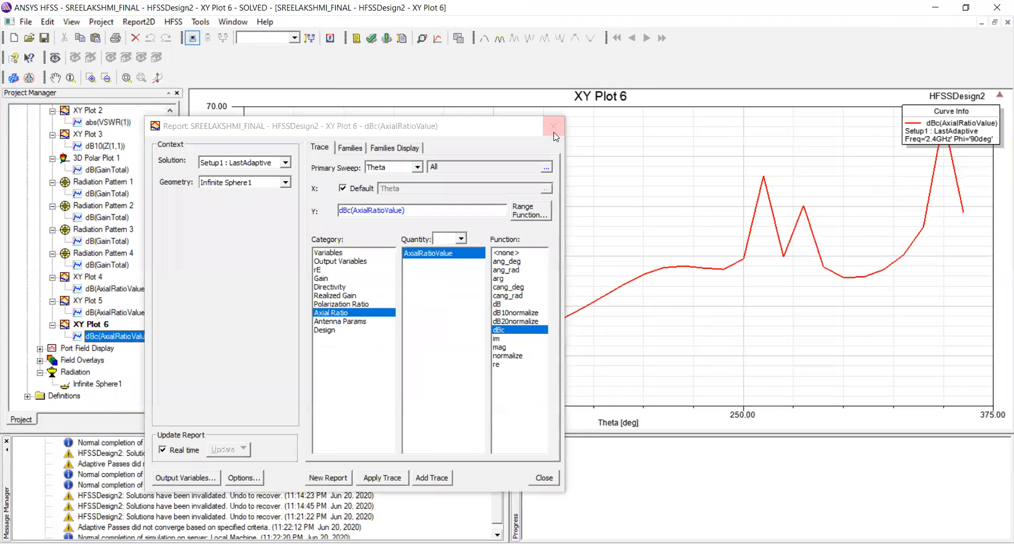
{"action": "left_click", "coordinate": [553, 127]}
Create a new report from the Phi 90deg axial ratio trace, using the dB function instead of dBc
{"action": "double_click", "coordinate": [94, 337]}
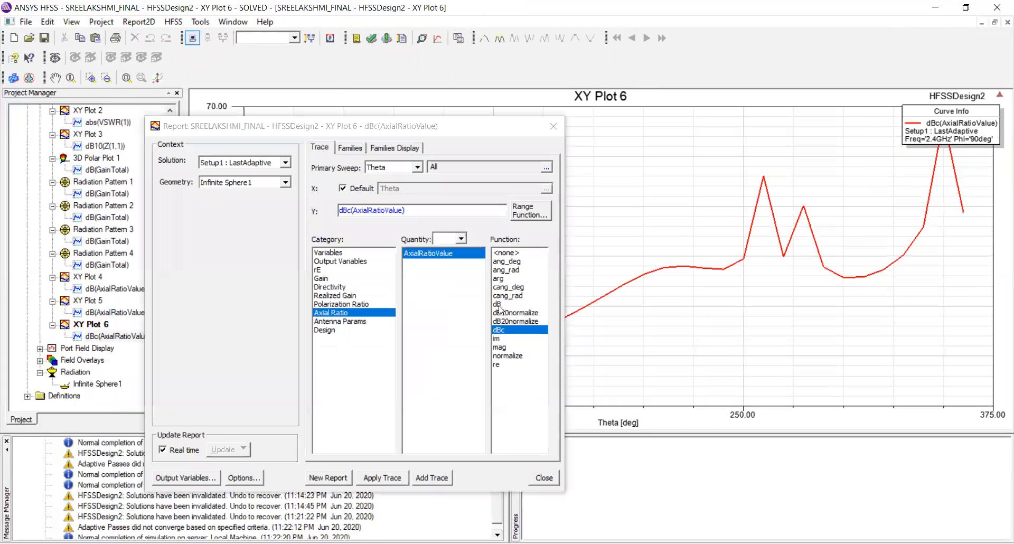
{"action": "left_click", "coordinate": [497, 304]}
{"action": "left_click", "coordinate": [328, 478]}
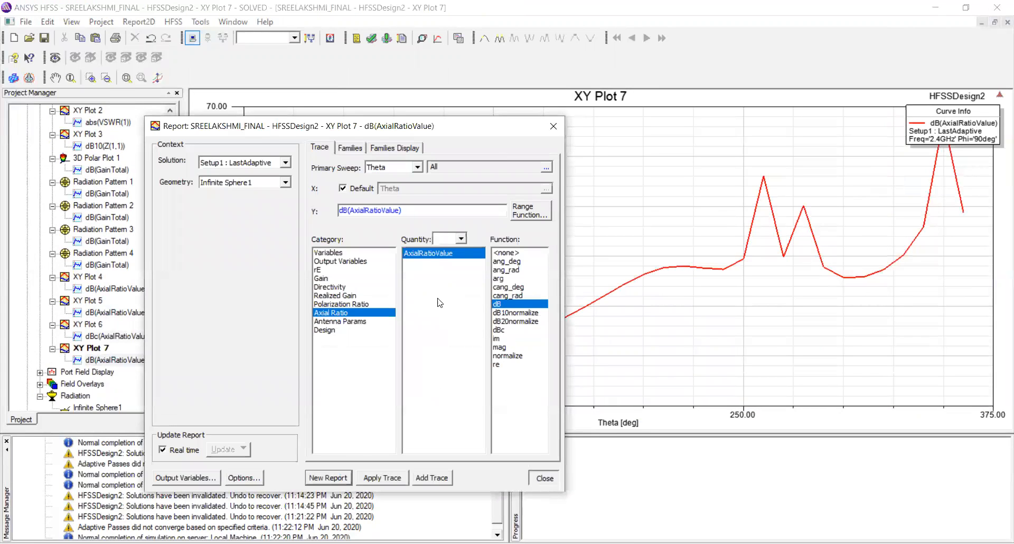
{"action": "key", "text": "Escape"}
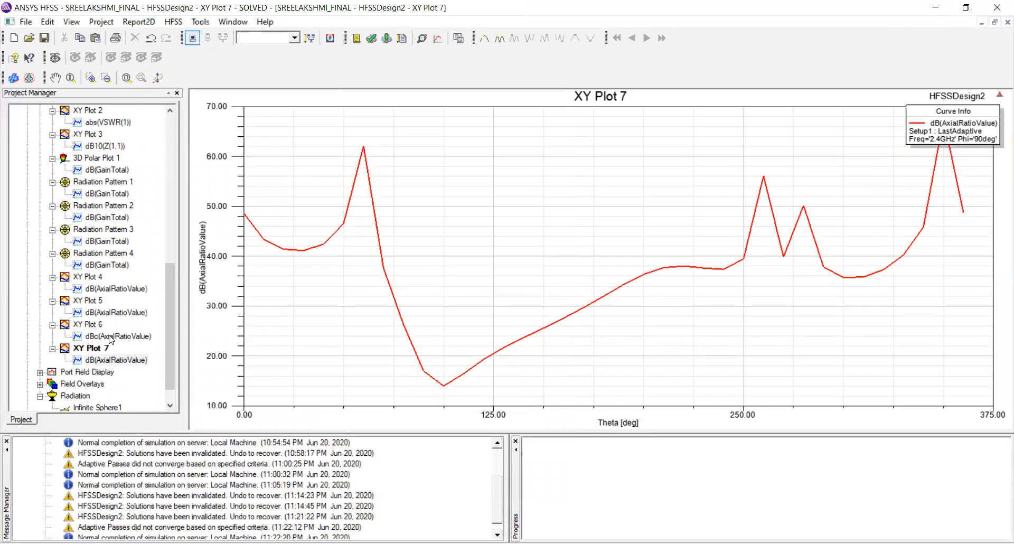
Recheck the dBc axial ratio plot and return to HFSSDesign2's 3D model to examine the patch's E-field from above
{"action": "double_click", "coordinate": [113, 335]}
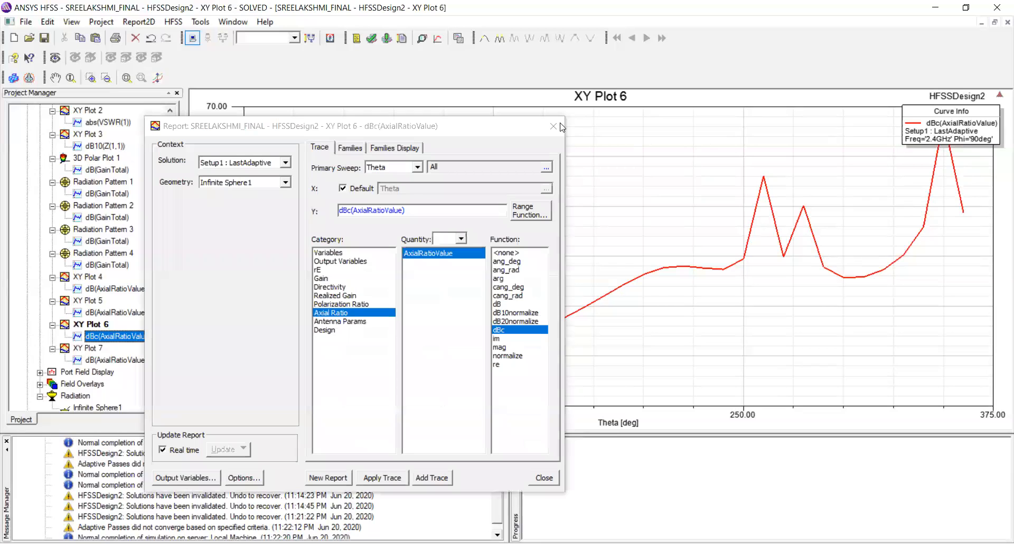
{"action": "left_click", "coordinate": [560, 126]}
{"action": "scroll", "coordinate": [100, 293], "scroll_direction": "up", "scroll_amount": 3}
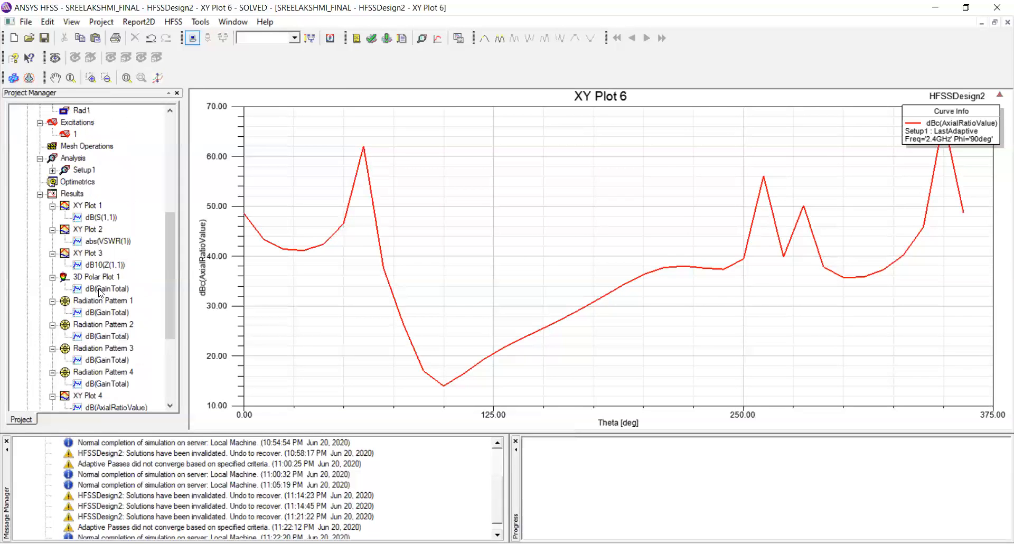
{"action": "scroll", "coordinate": [86, 275], "scroll_direction": "up", "scroll_amount": 3}
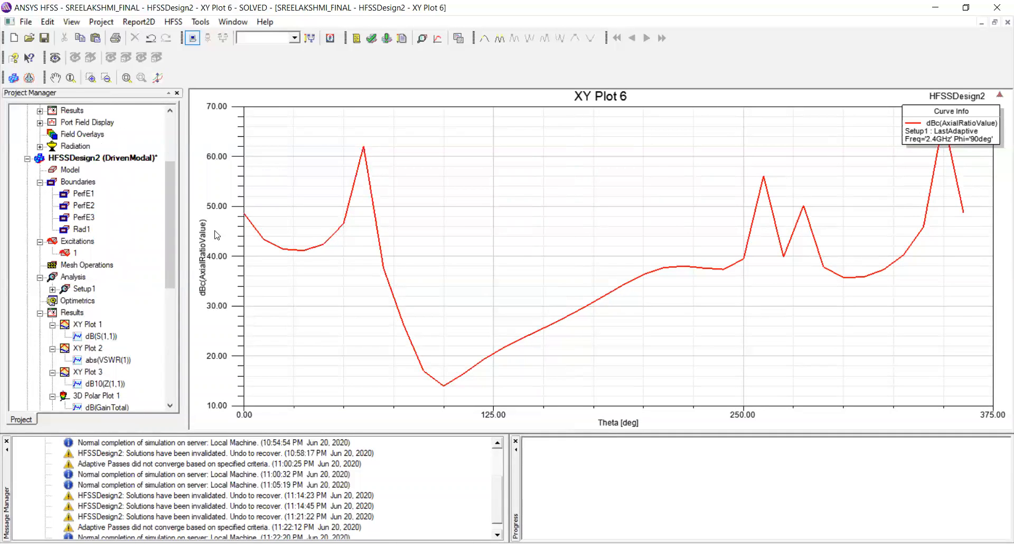
{"action": "double_click", "coordinate": [87, 157]}
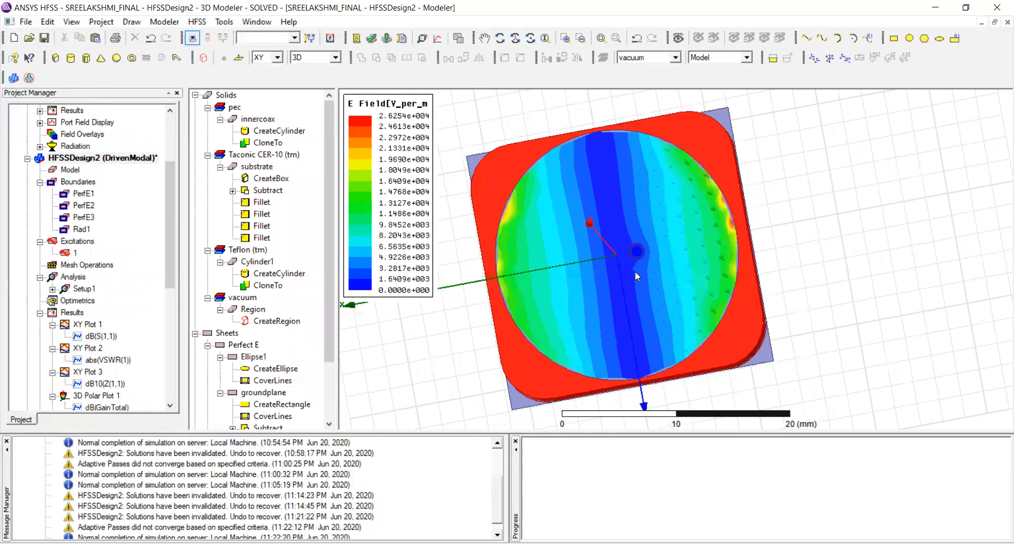
{"action": "scroll", "coordinate": [635, 271], "scroll_direction": "up", "scroll_amount": 1}
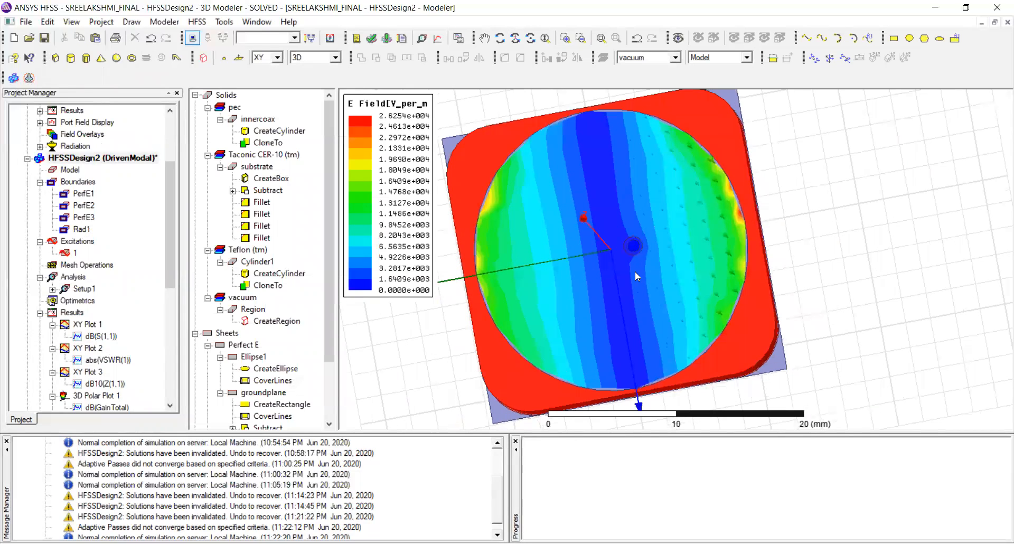